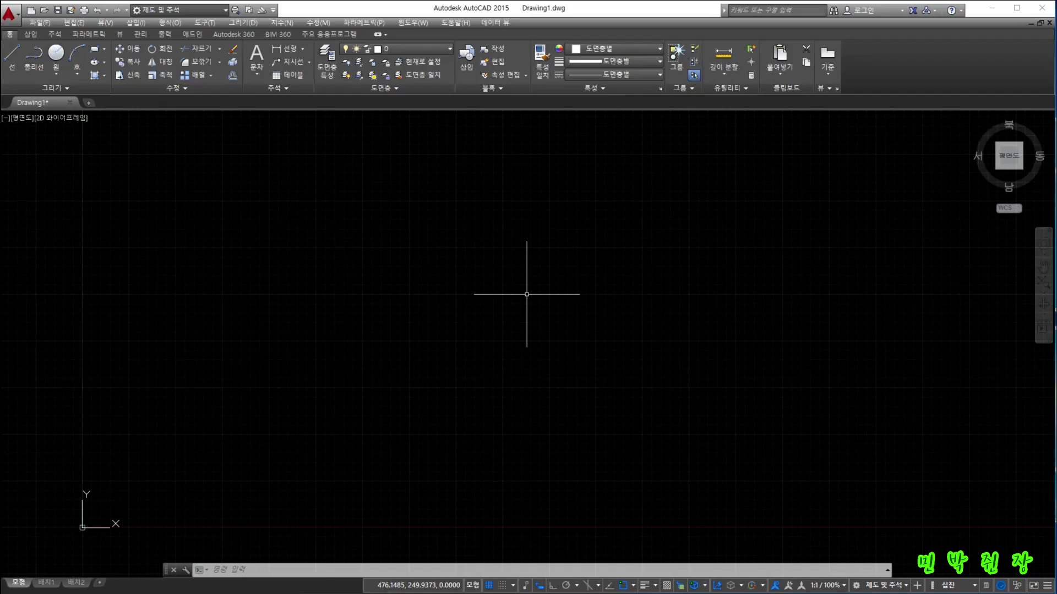
# Open the Layer Properties Manager and create a new layer named 점.
pyautogui.write('LA')
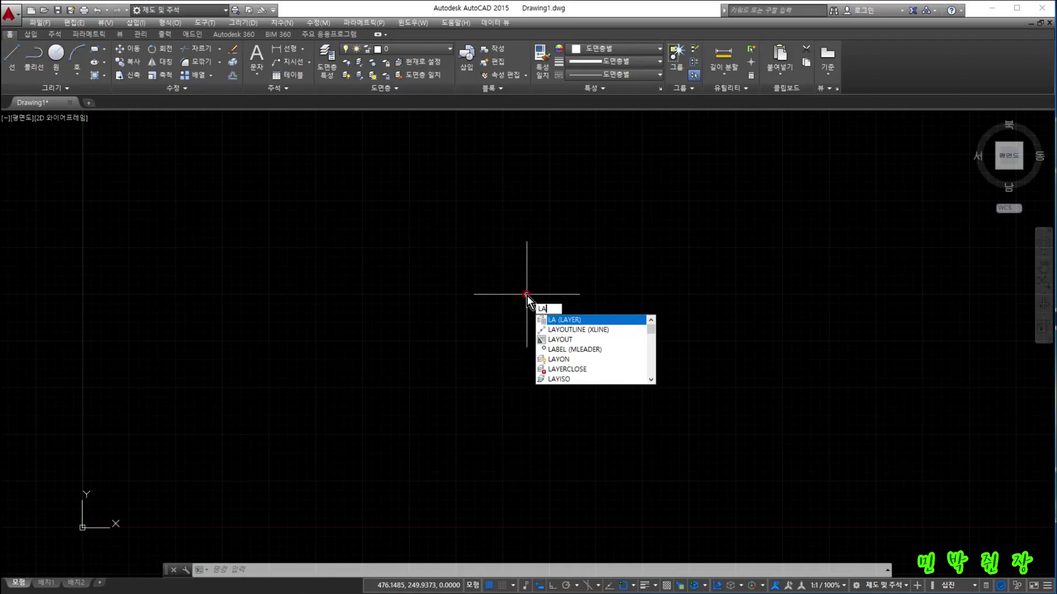
pyautogui.press('Return')
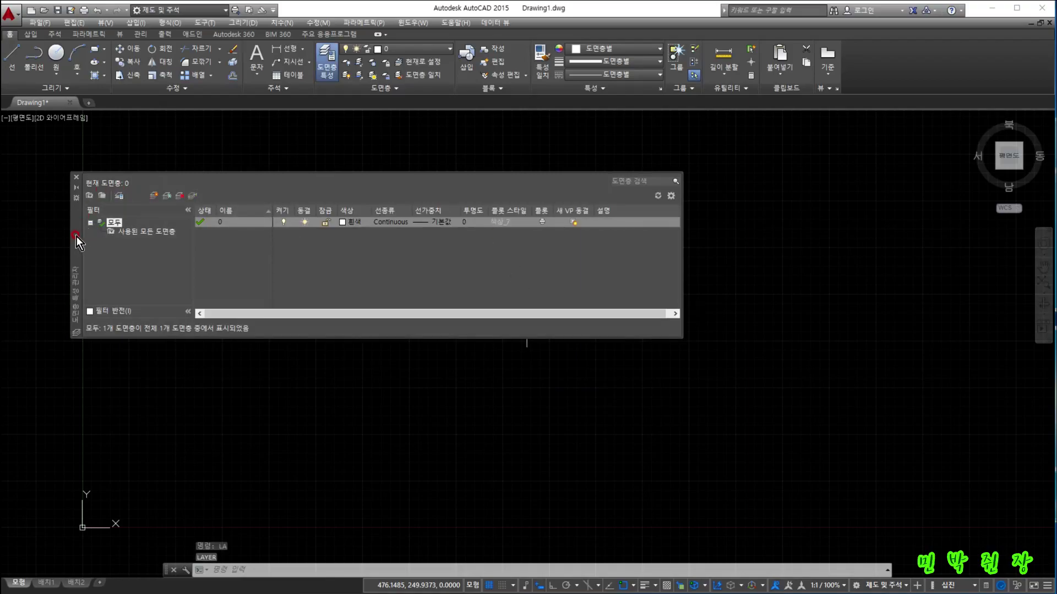
pyautogui.moveTo(76, 236); pyautogui.dragTo(199, 309)
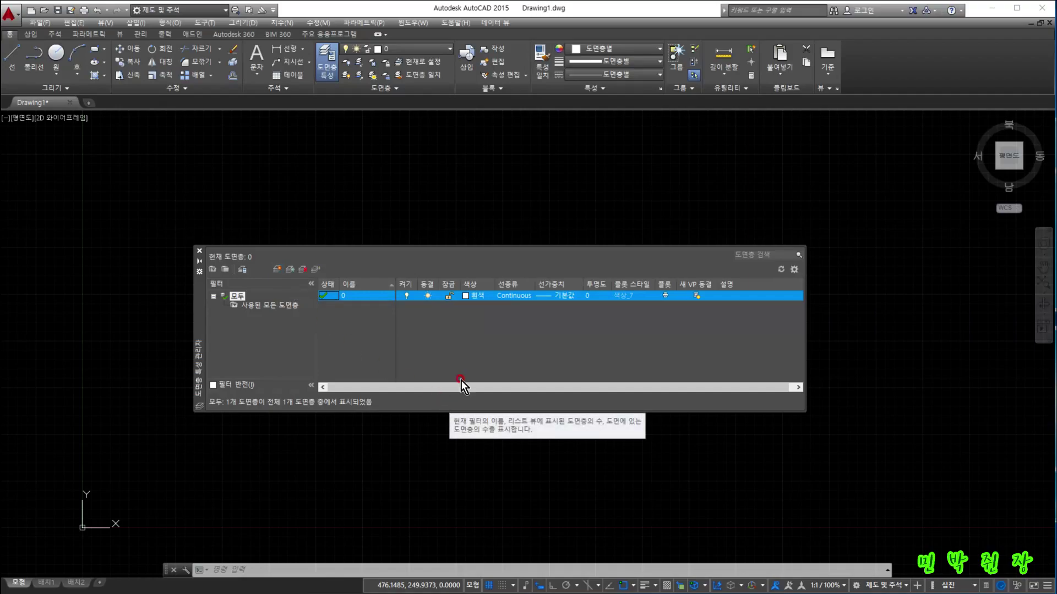
pyautogui.click(277, 269)
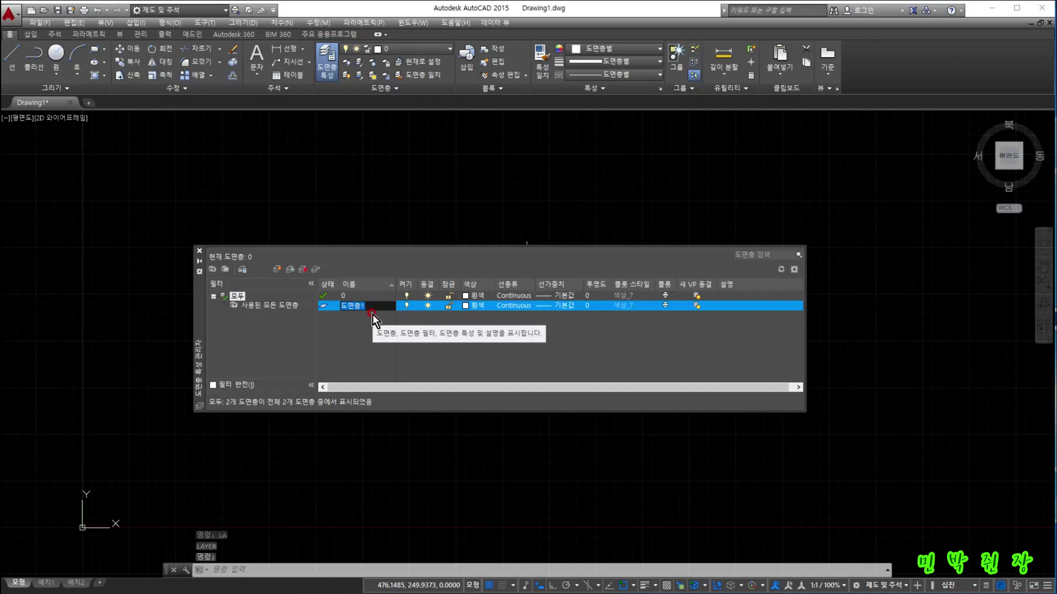
pyautogui.write('wja')
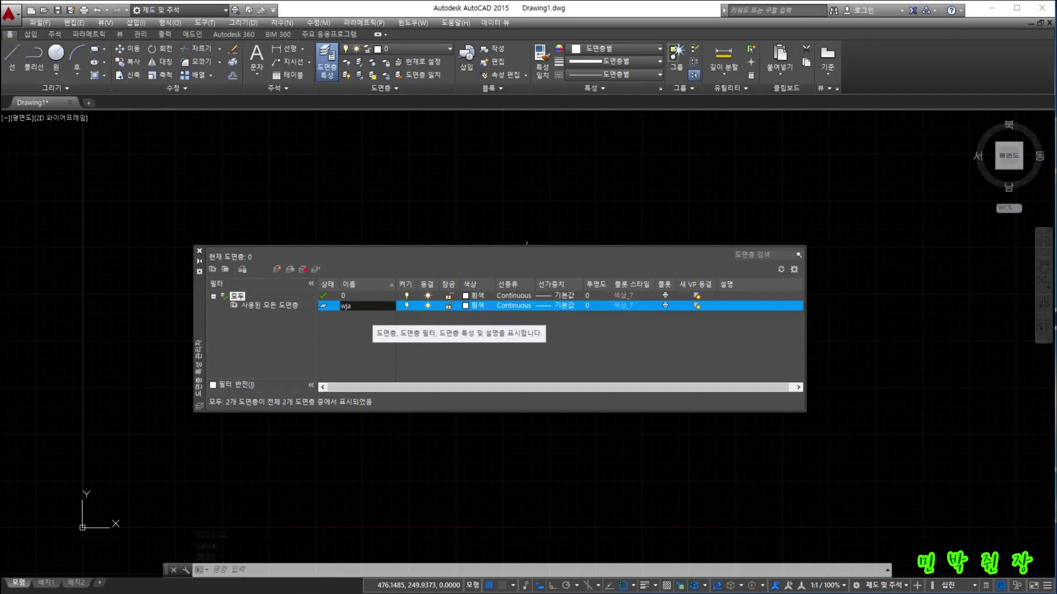
pyautogui.press('BackSpace')
pyautogui.press('BackSpace')
pyautogui.press('Return')
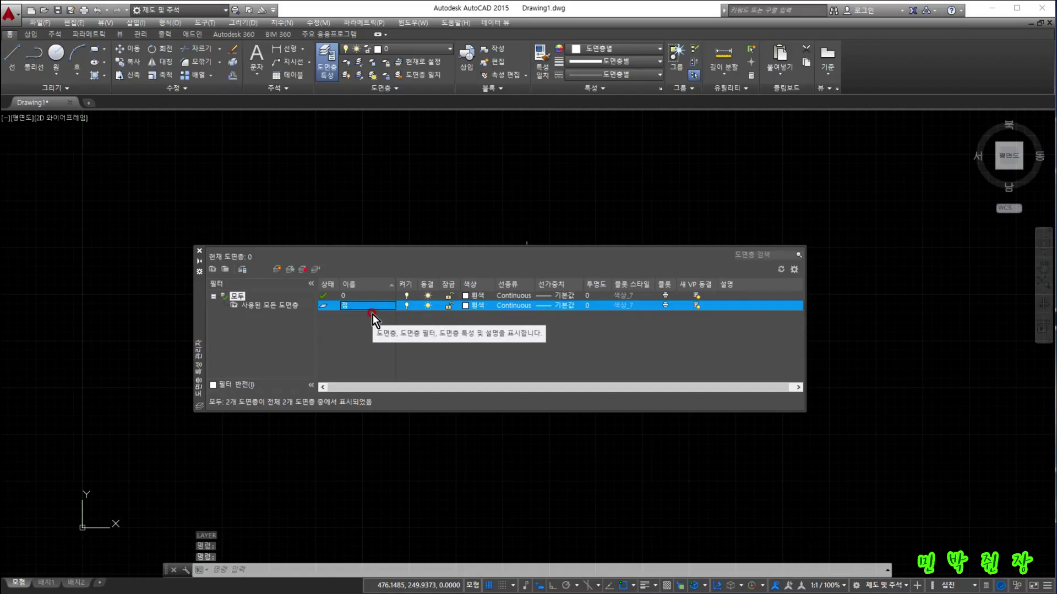
# Create two more layers named 선 and 도넛.
pyautogui.click(276, 270)
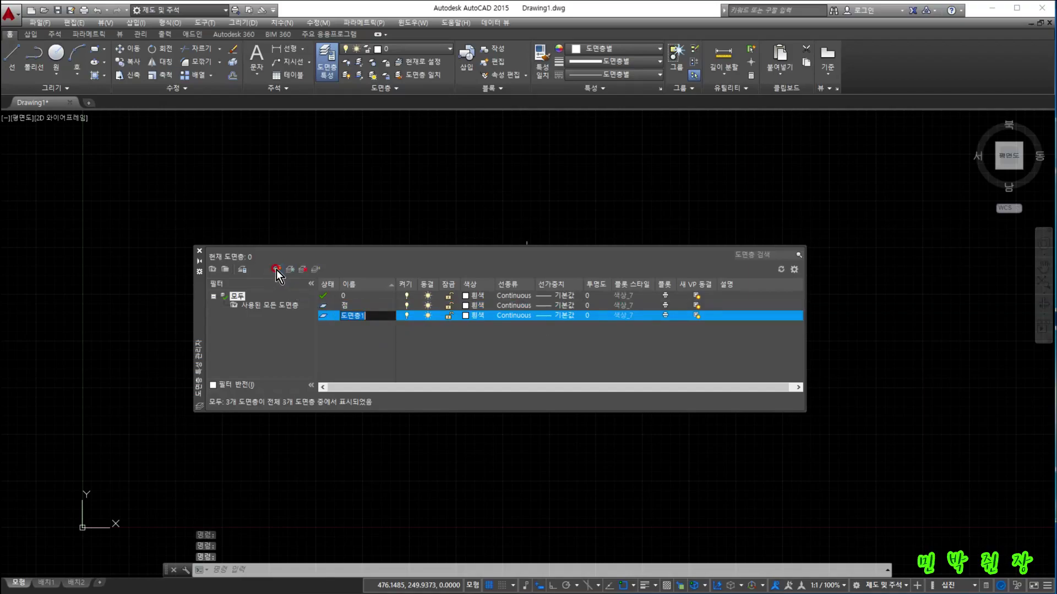
pyautogui.write('선')
pyautogui.click(277, 269)
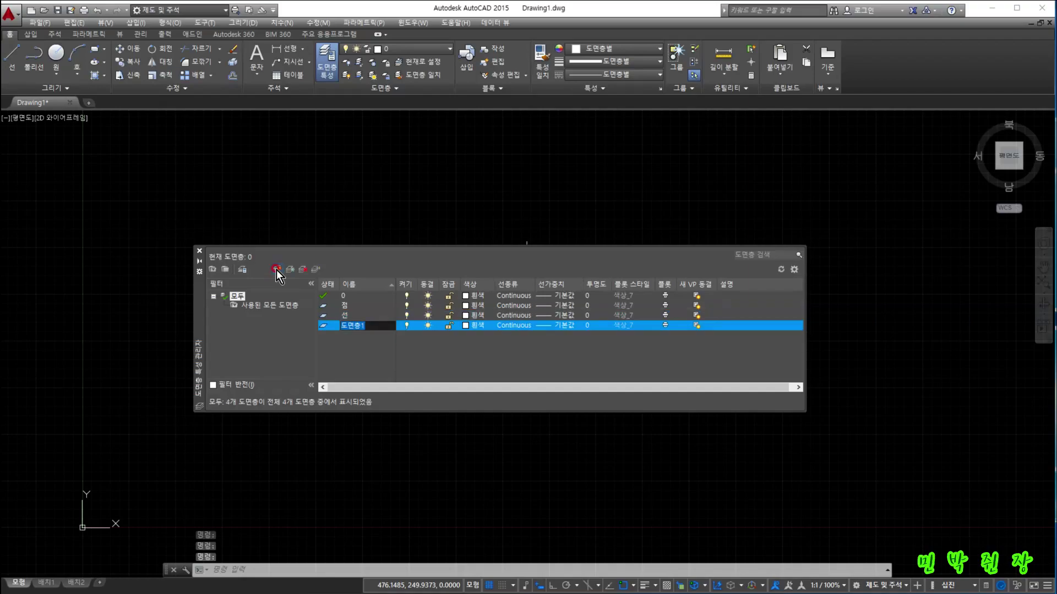
pyautogui.write('도면')
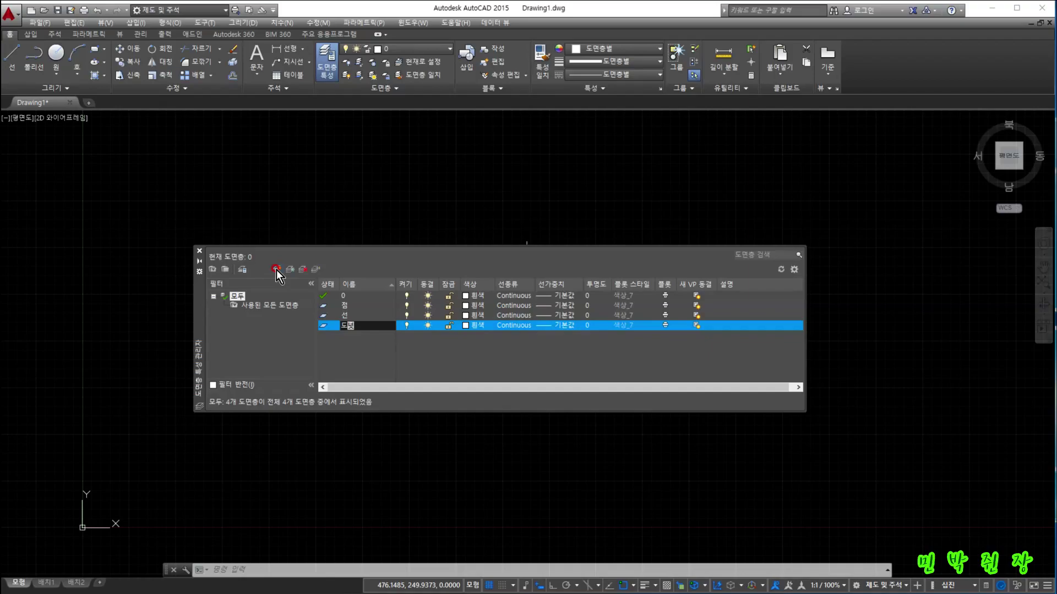
pyautogui.press('Return')
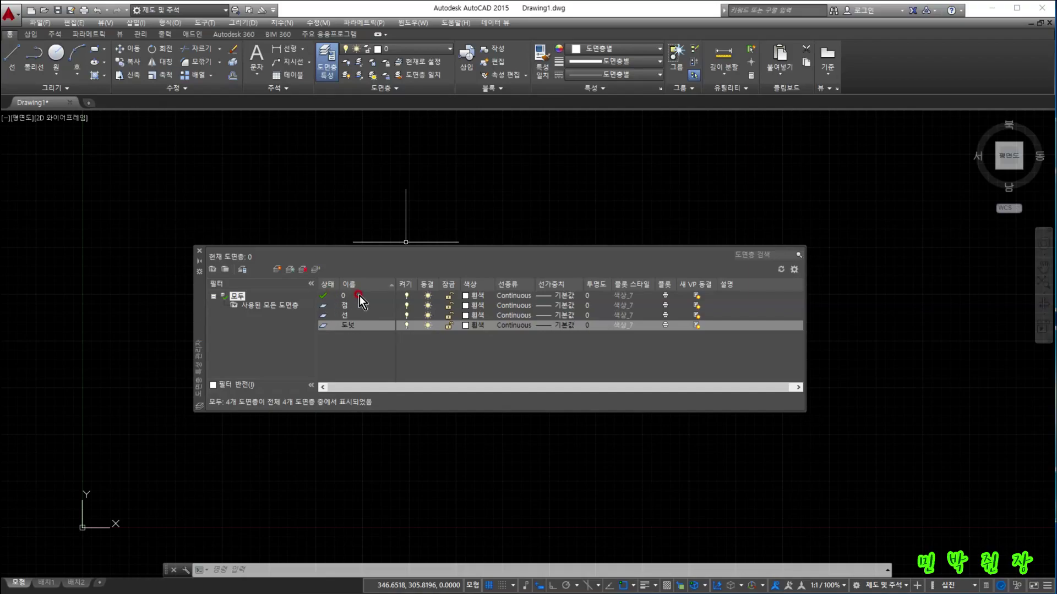
# Set 점, 선 and 도넛 in turn as the current layer in the Layer Properties Manager and close it.
pyautogui.click(323, 299)
pyautogui.doubleClick(325, 306)
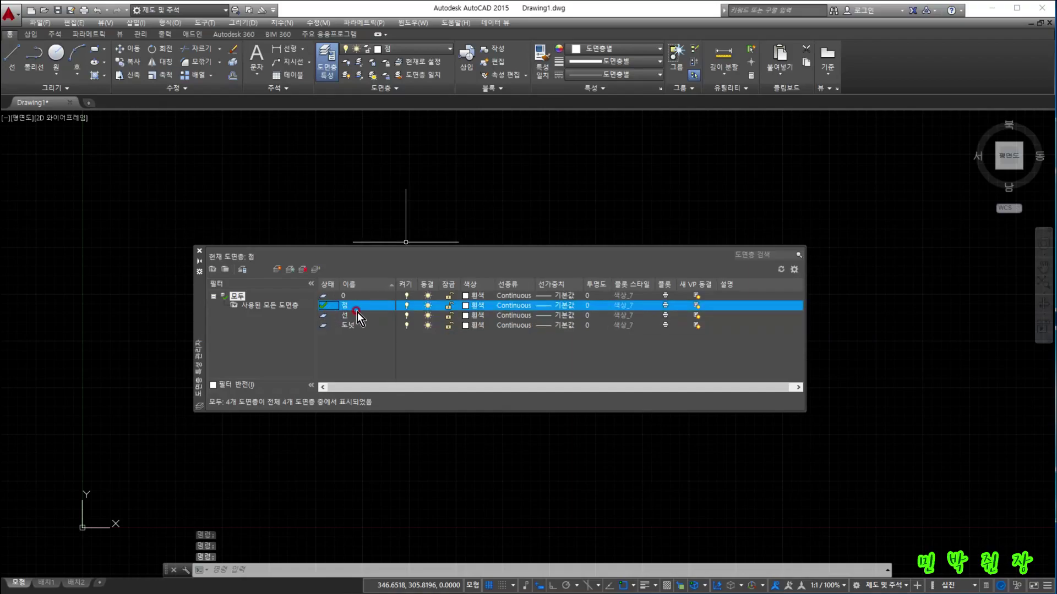
pyautogui.doubleClick(326, 316)
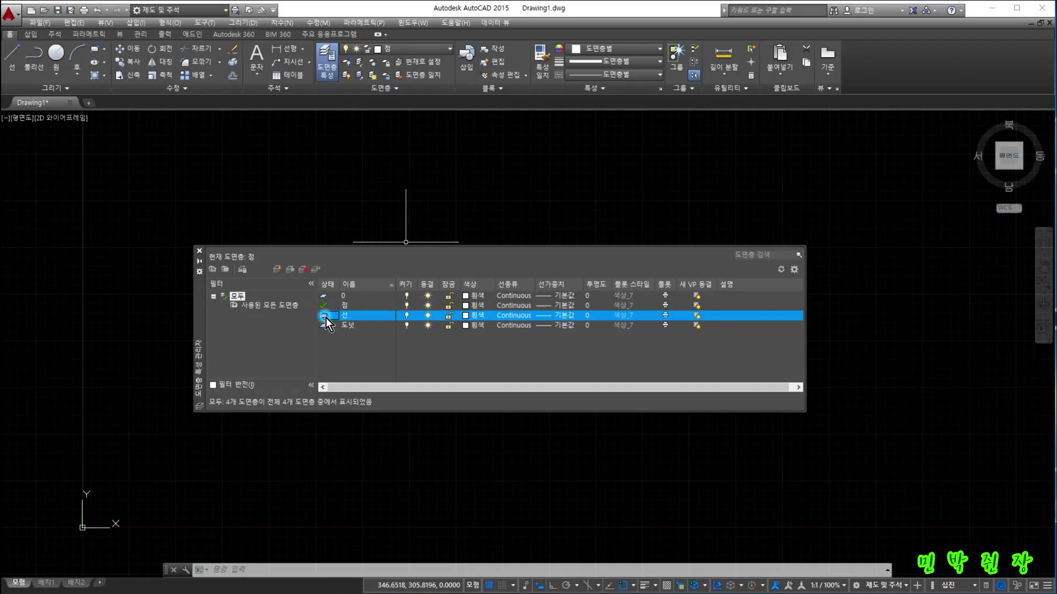
pyautogui.doubleClick(325, 325)
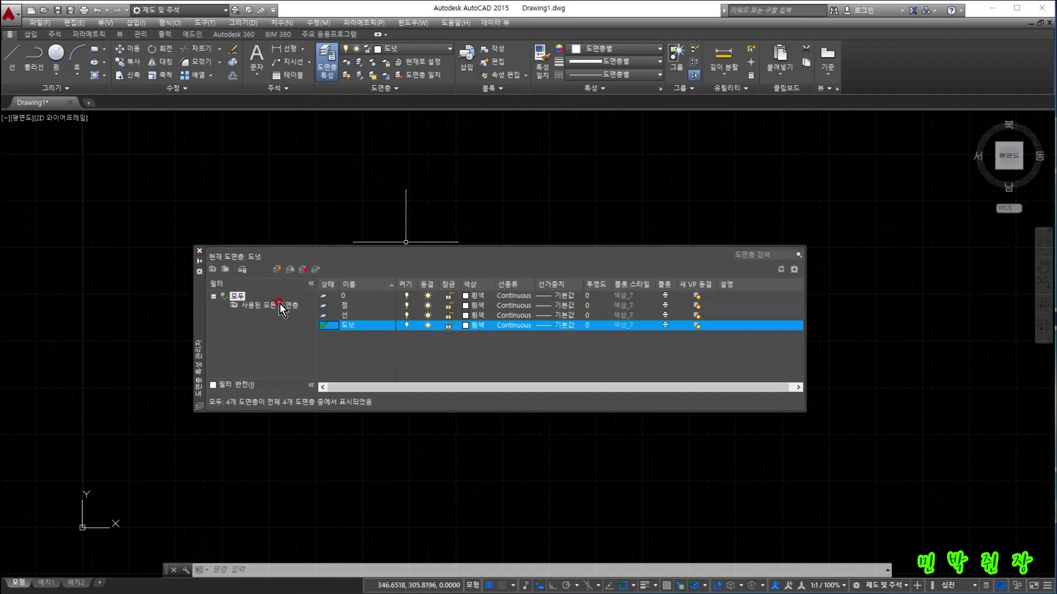
pyautogui.click(201, 252)
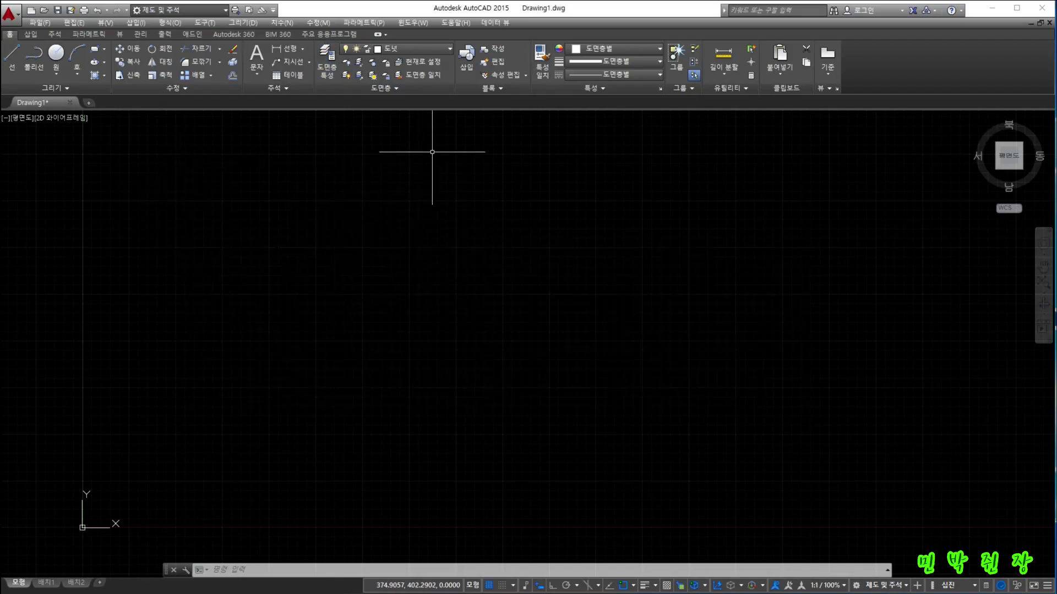
# Switch the current layer to 선 without opening the Layer Properties Manager.
pyautogui.click(362, 49)
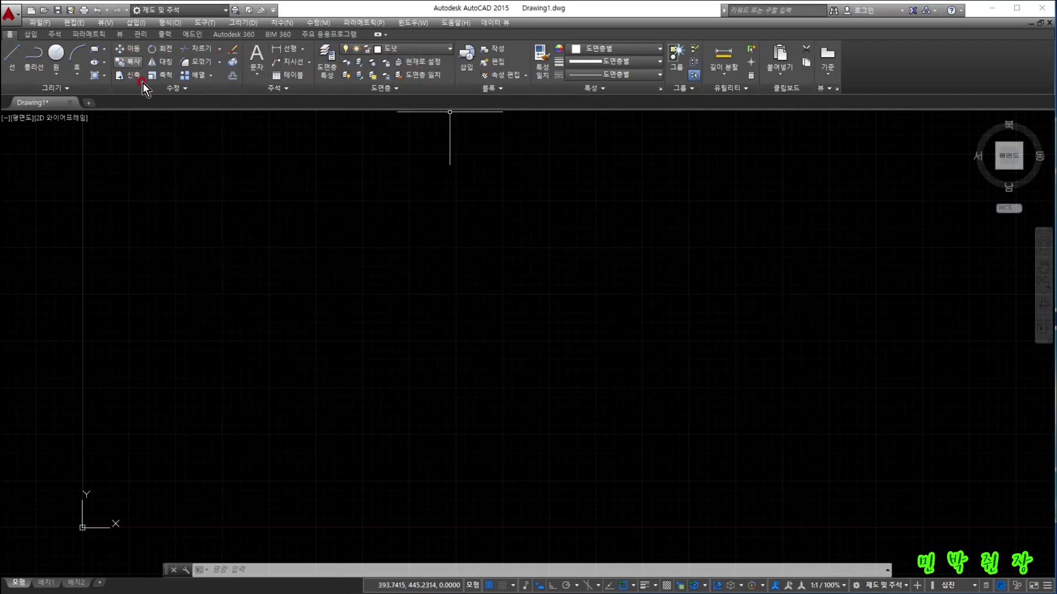
pyautogui.click(392, 89)
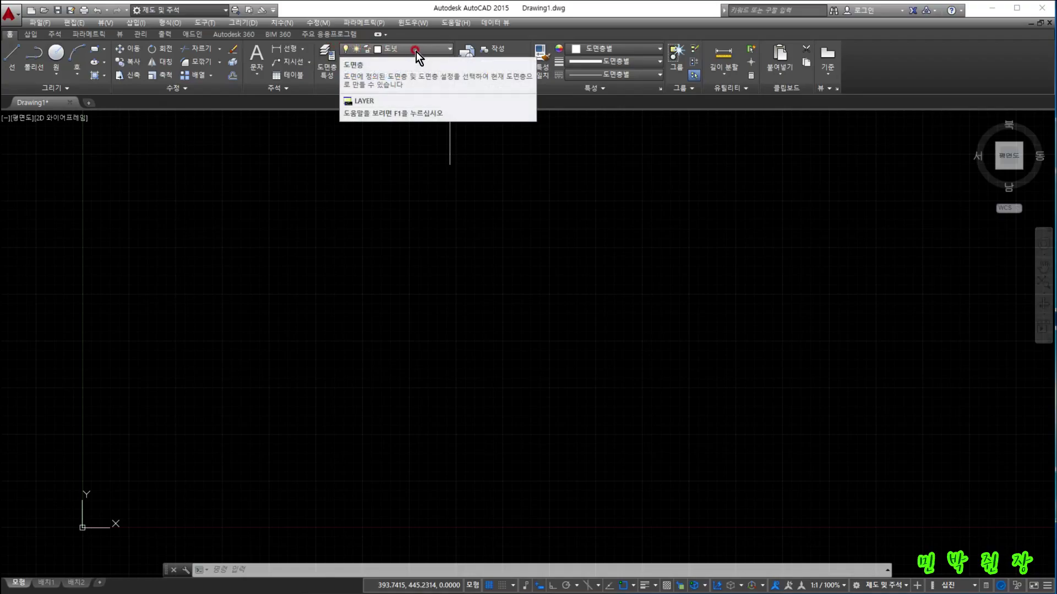
pyautogui.click(450, 50)
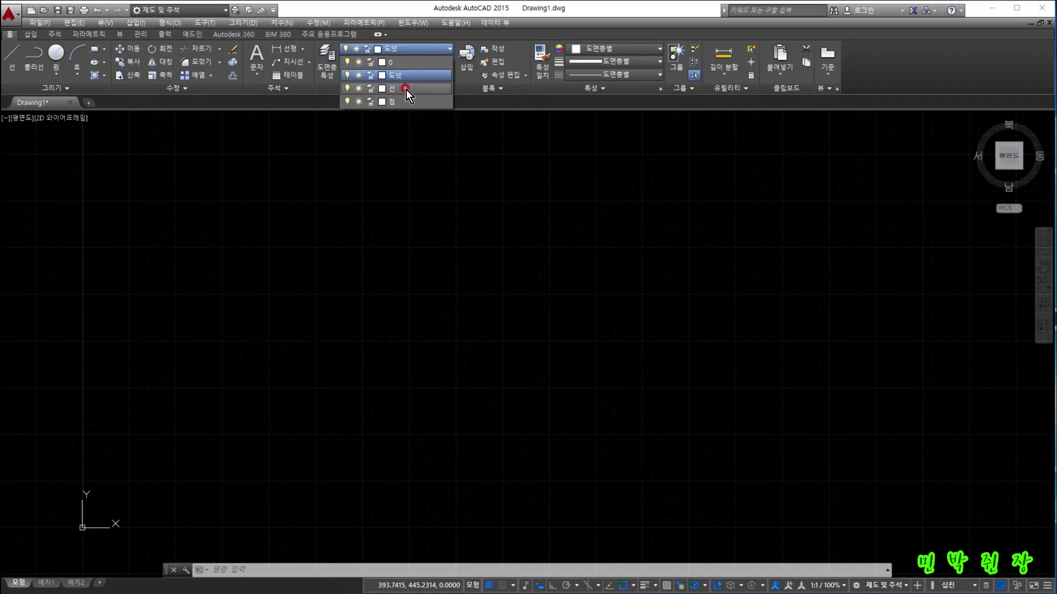
pyautogui.click(406, 91)
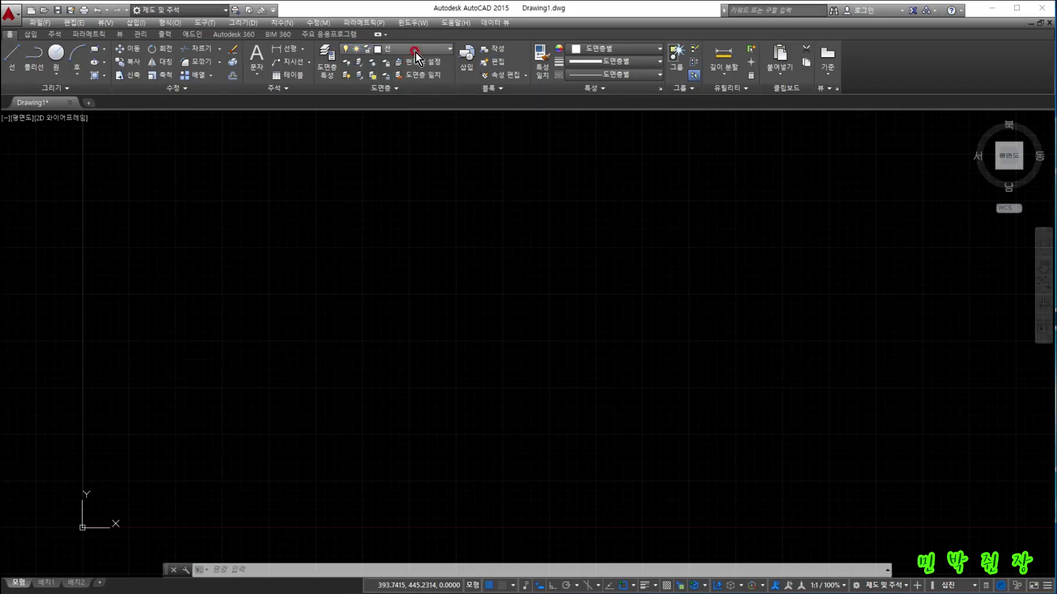
pyautogui.click(448, 50)
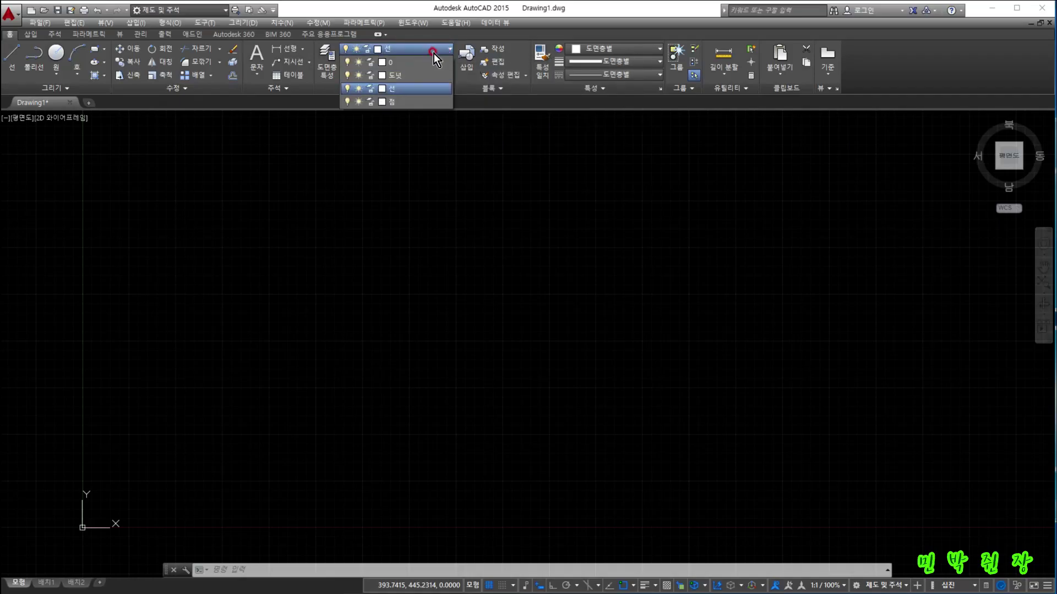
pyautogui.click(404, 89)
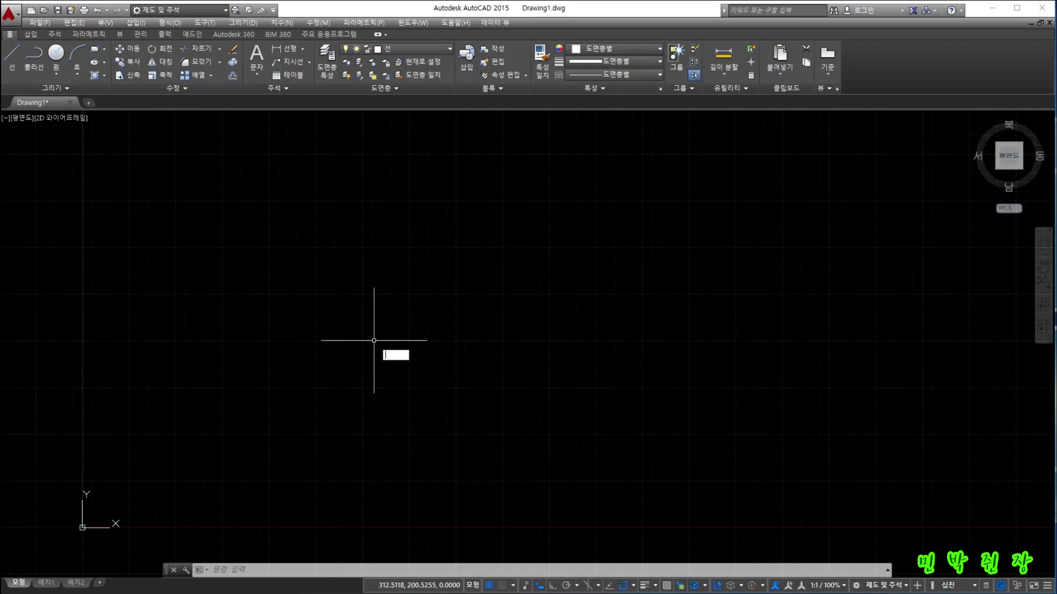
# Reopen the Layer Properties Manager, make 도넛 and 점 current in turn while comparing the layer status, and close it.
pyautogui.press('Return')
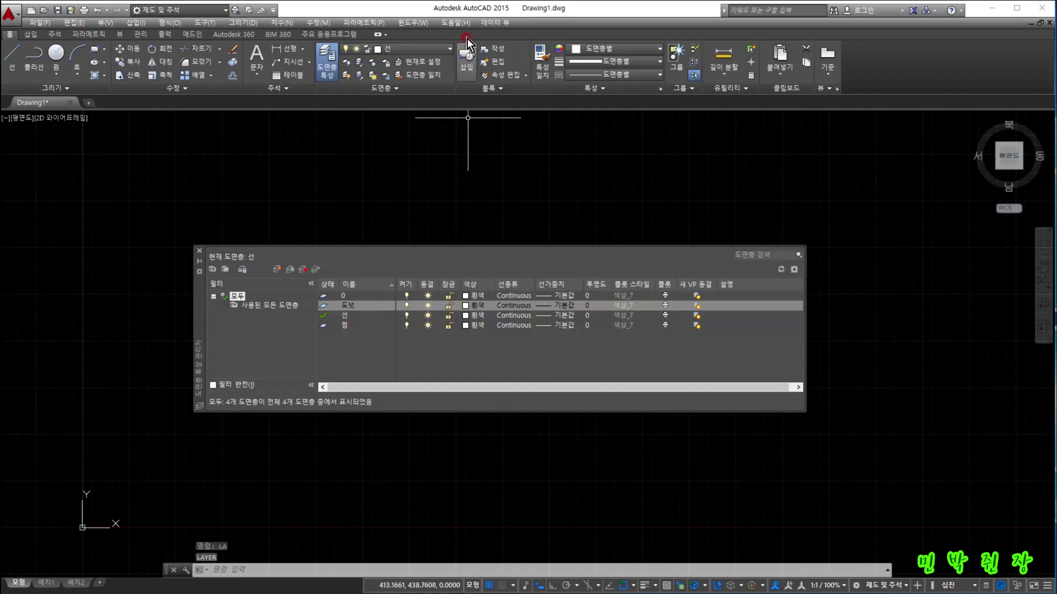
pyautogui.click(448, 50)
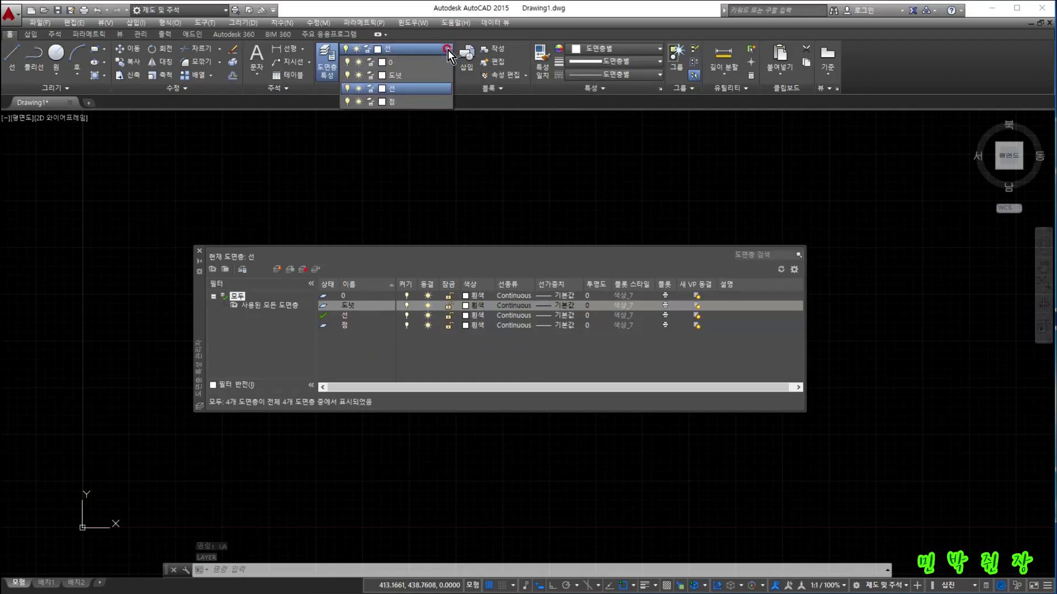
pyautogui.click(408, 75)
pyautogui.click(334, 307)
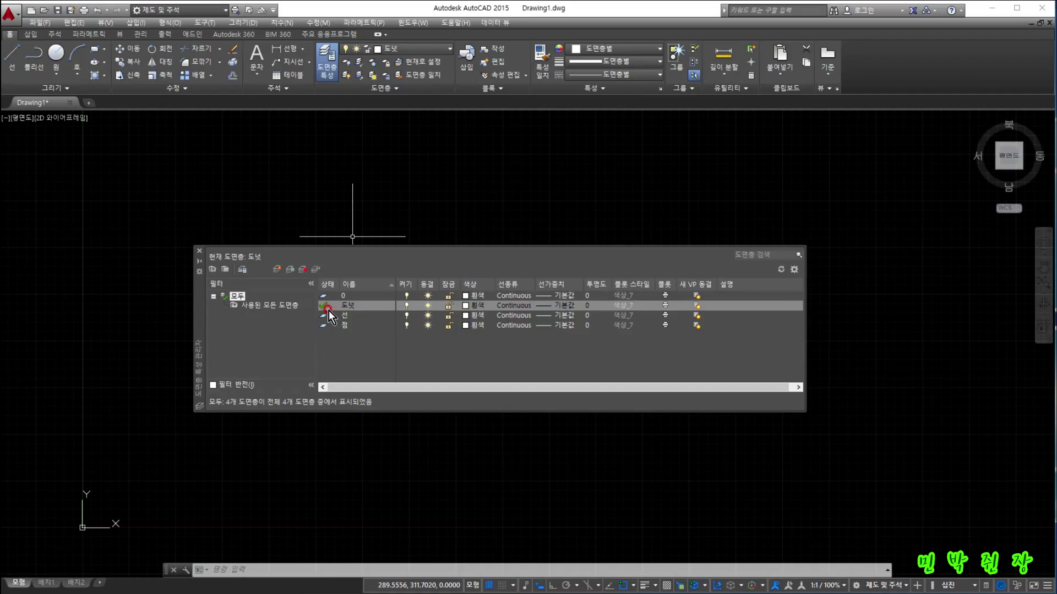
pyautogui.click(448, 49)
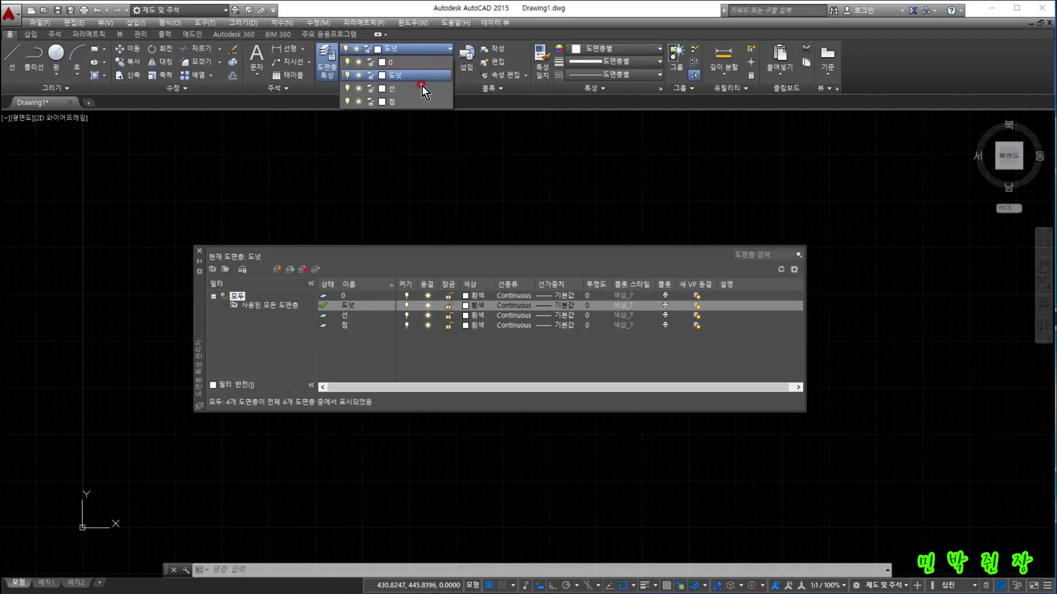
pyautogui.click(398, 102)
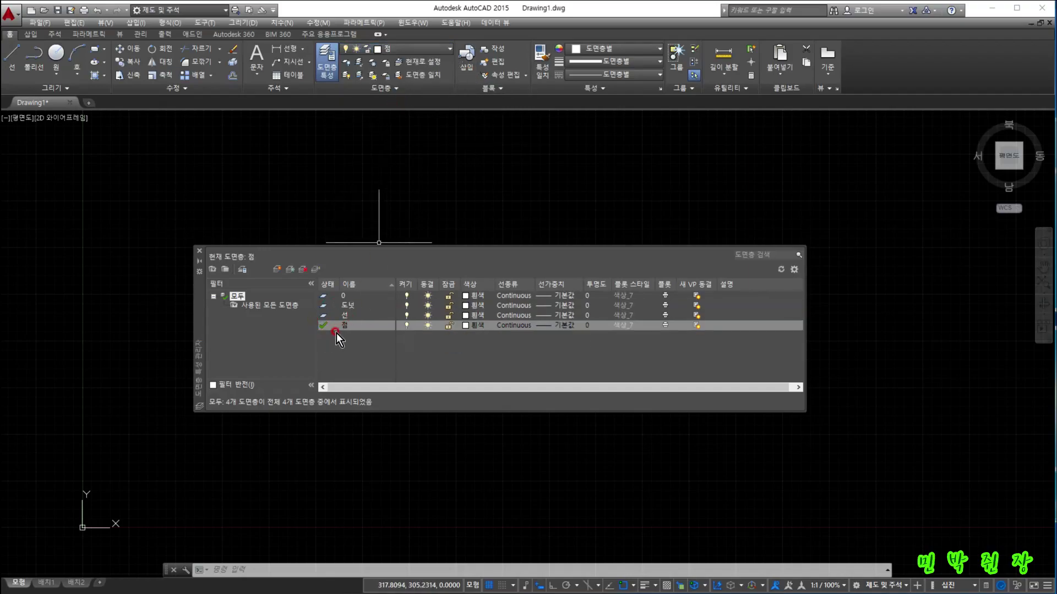
pyautogui.click(200, 251)
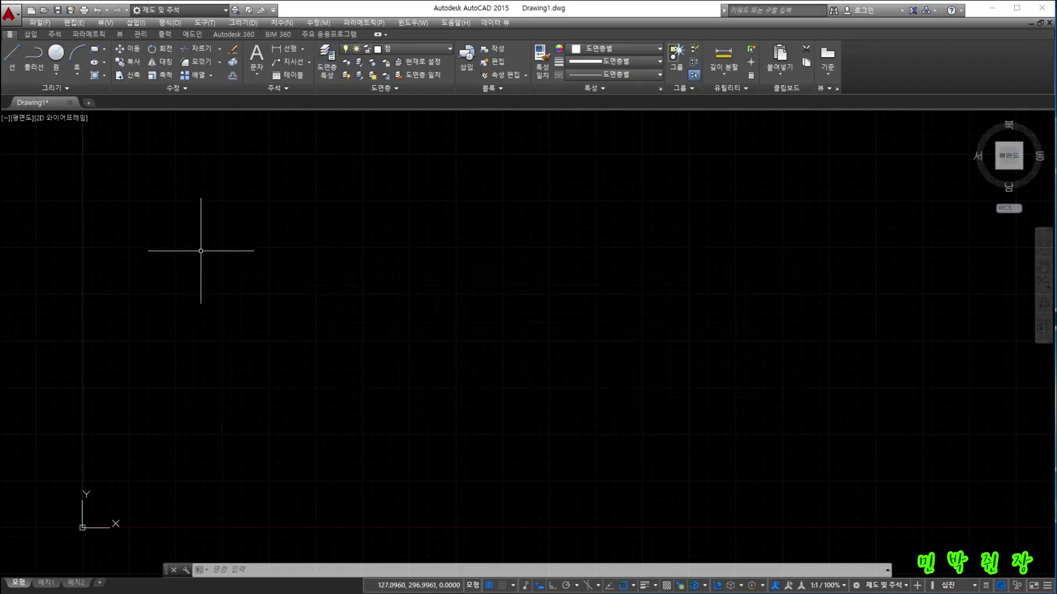
# Switch the current layer to 도넛 and on to 선.
pyautogui.click(447, 48)
pyautogui.click(404, 78)
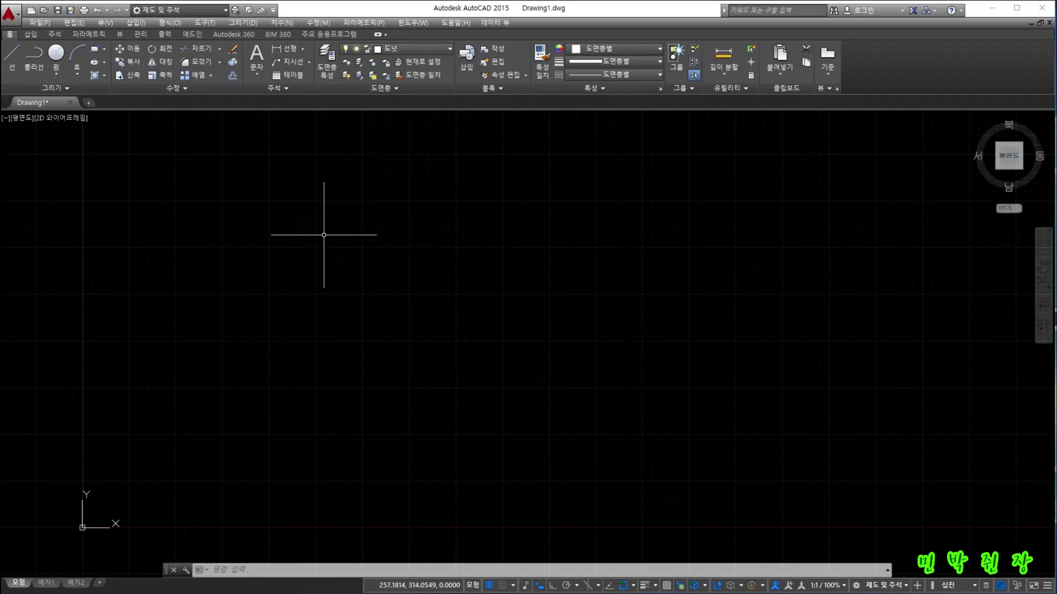
pyautogui.click(401, 50)
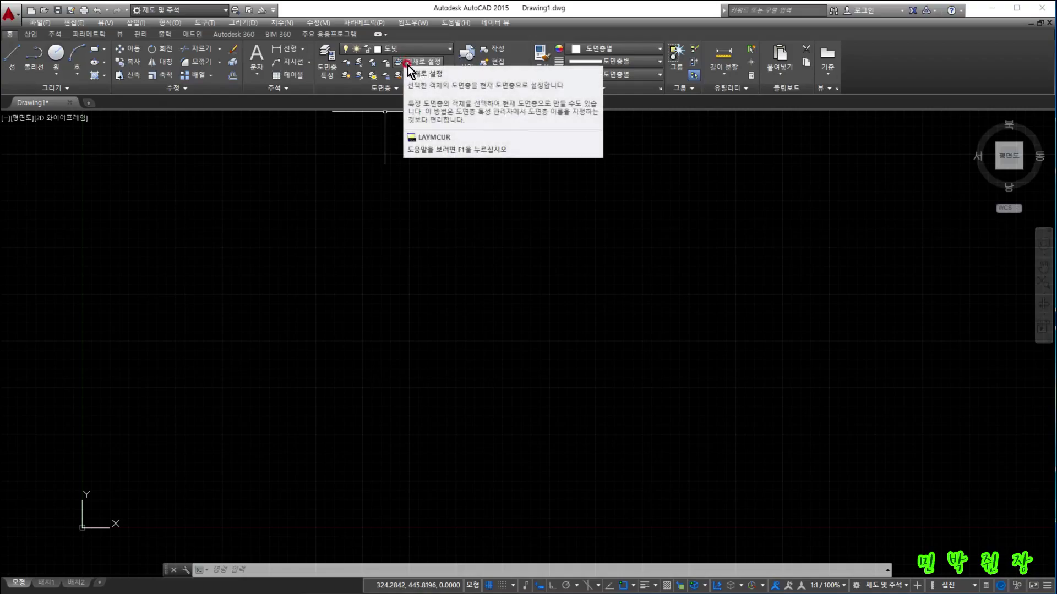
pyautogui.click(448, 51)
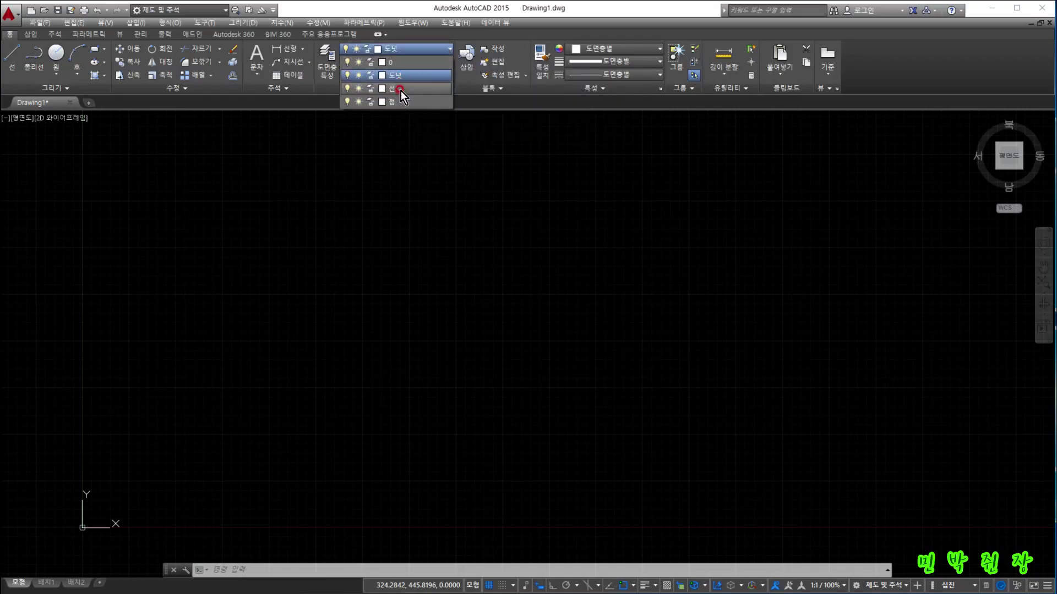
pyautogui.click(401, 91)
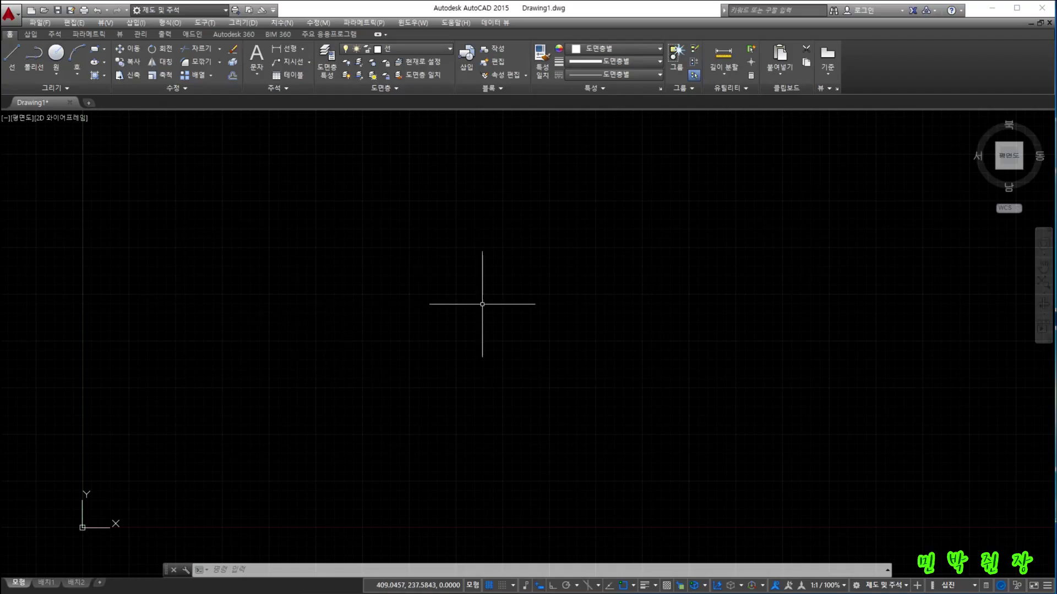
# Make 점 the current layer.
pyautogui.click(467, 72)
pyautogui.click(451, 48)
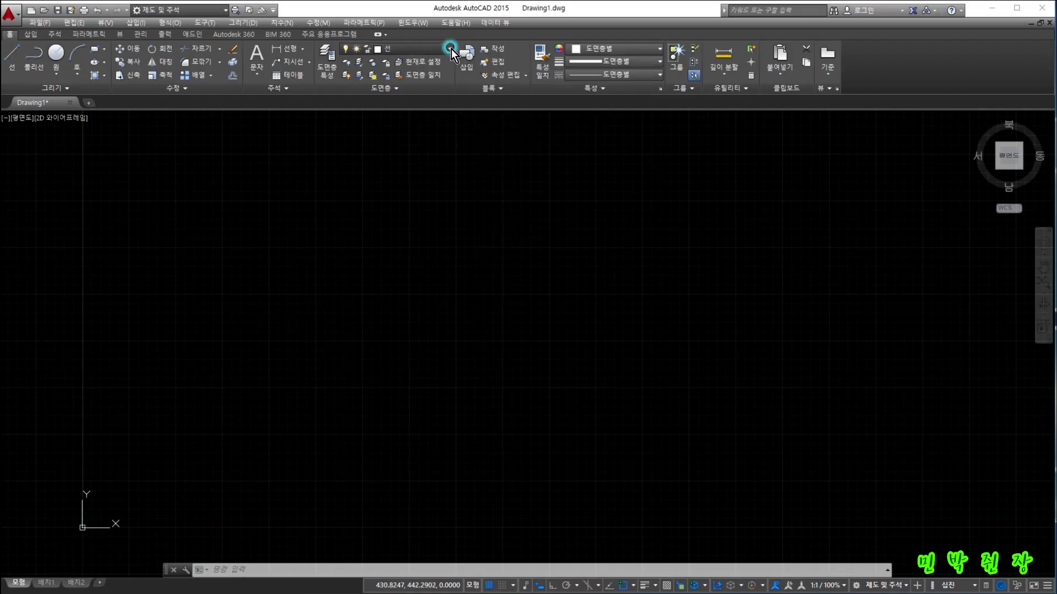
pyautogui.click(392, 102)
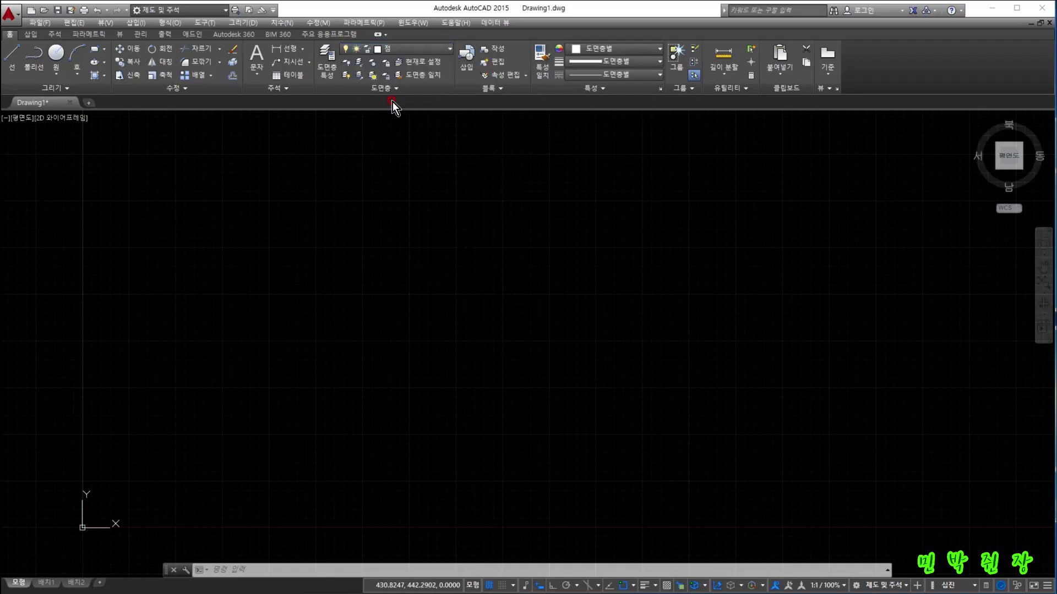
# Scatter 22 individual points across the whole drawing area with the Multiple Points command and end the command.
pyautogui.click(57, 89)
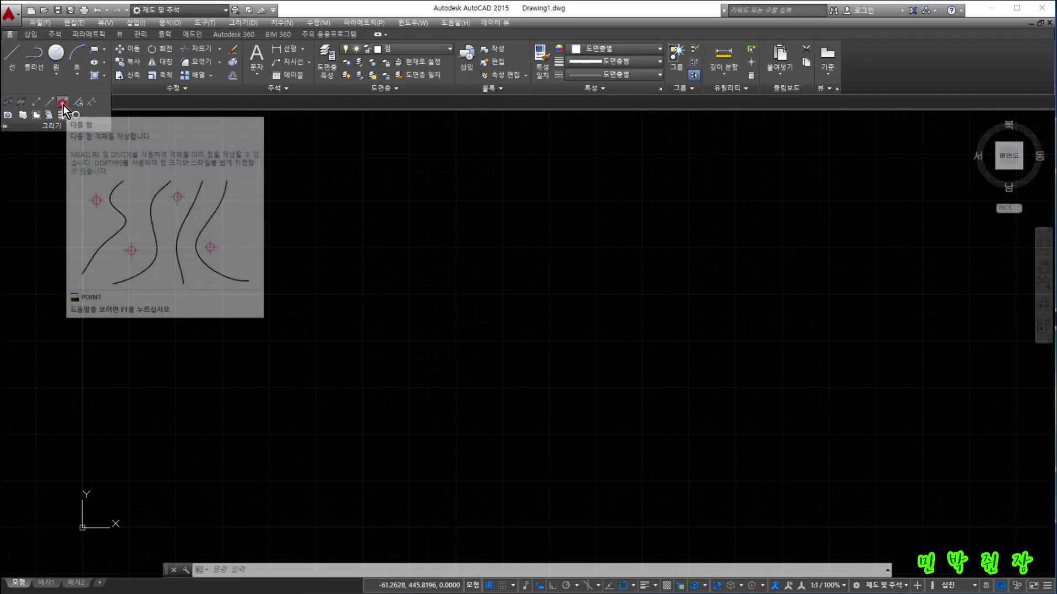
pyautogui.click(63, 101)
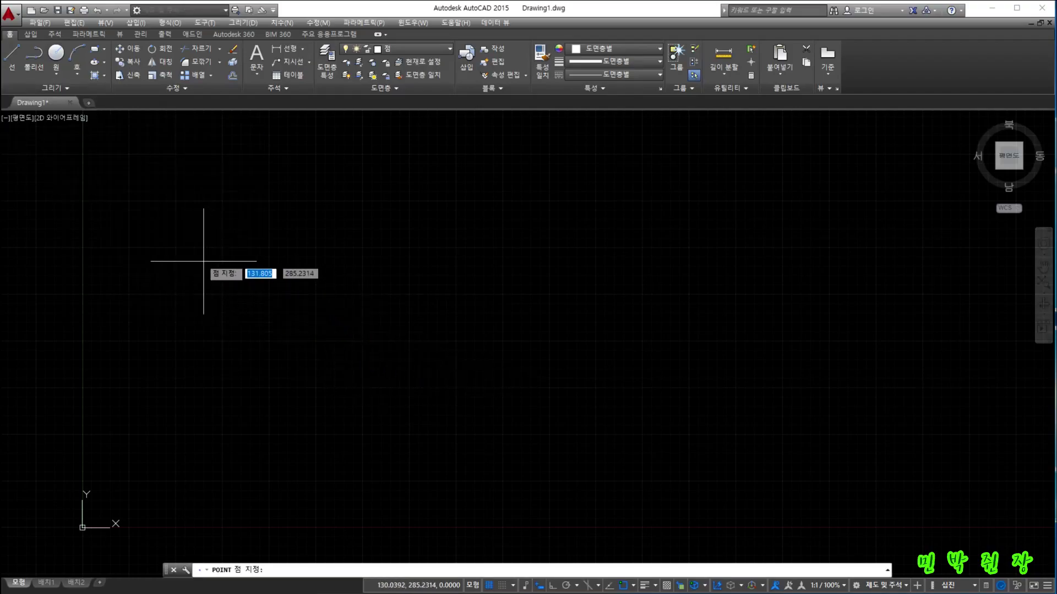
pyautogui.click(191, 253)
pyautogui.click(426, 210)
pyautogui.click(687, 210)
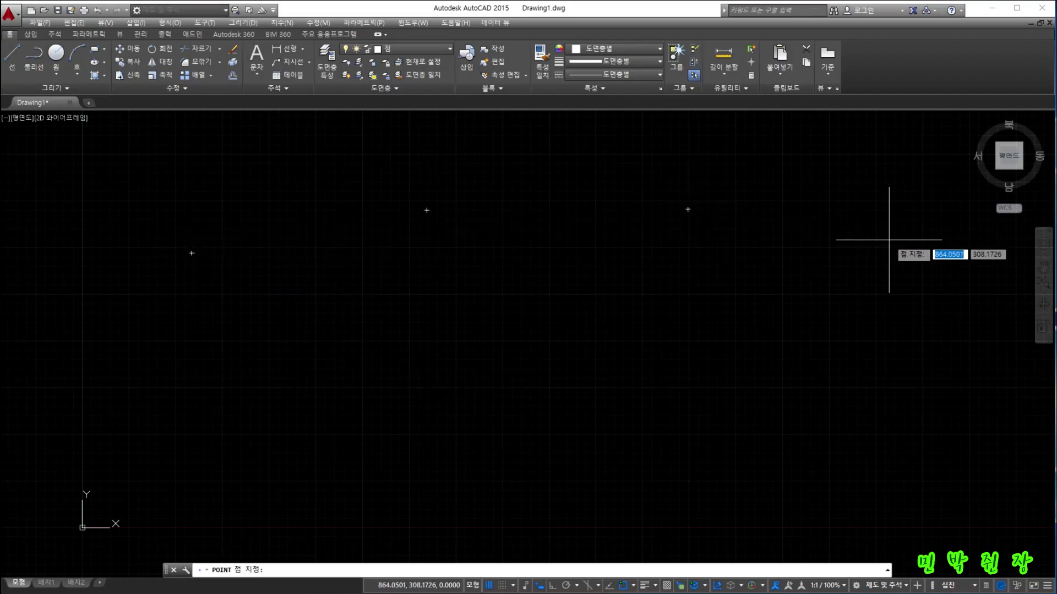
pyautogui.click(889, 240)
pyautogui.click(886, 358)
pyautogui.click(647, 313)
pyautogui.click(476, 334)
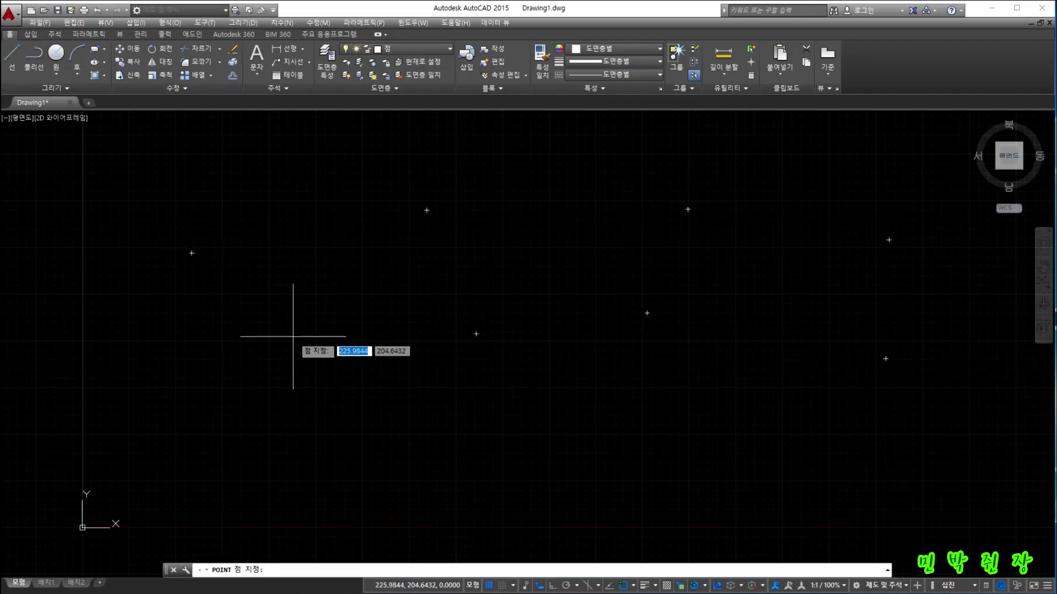
pyautogui.click(293, 337)
pyautogui.click(251, 411)
pyautogui.click(504, 447)
pyautogui.click(679, 457)
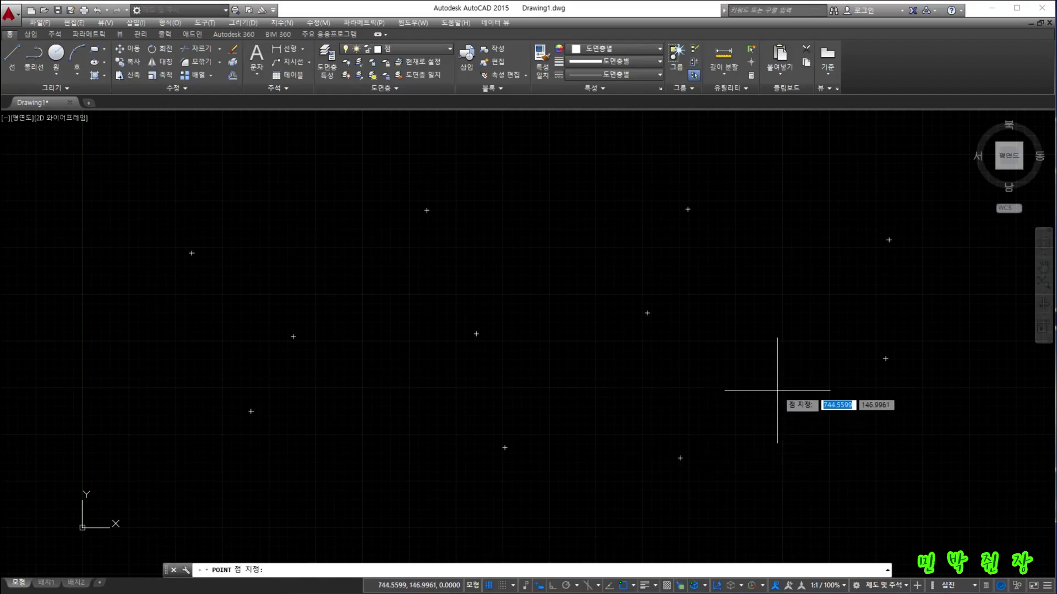
pyautogui.click(777, 390)
pyautogui.click(920, 442)
pyautogui.click(818, 151)
pyautogui.click(525, 174)
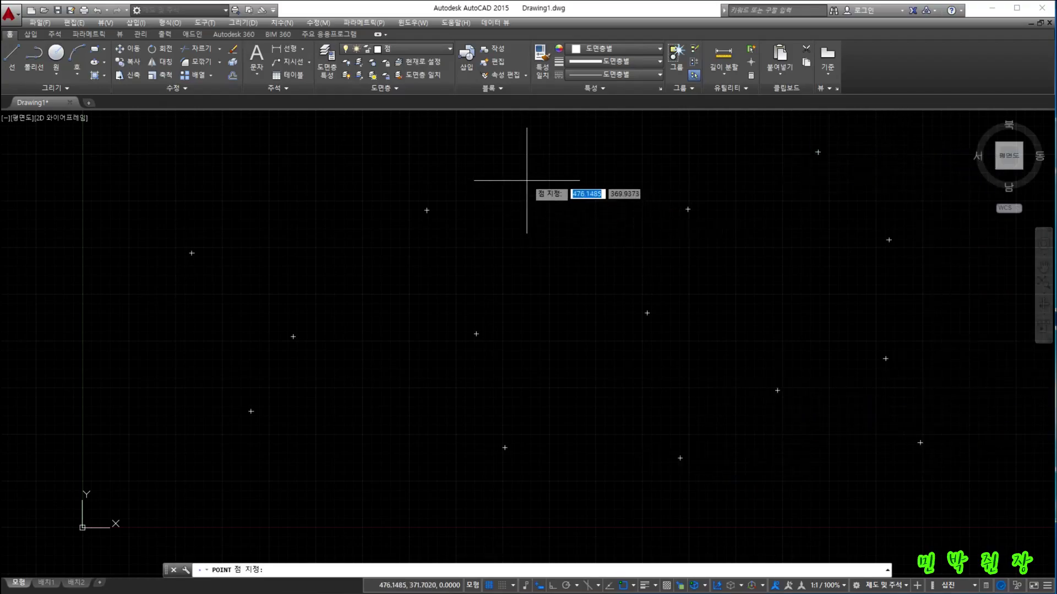
pyautogui.click(297, 171)
pyautogui.click(152, 192)
pyautogui.click(91, 325)
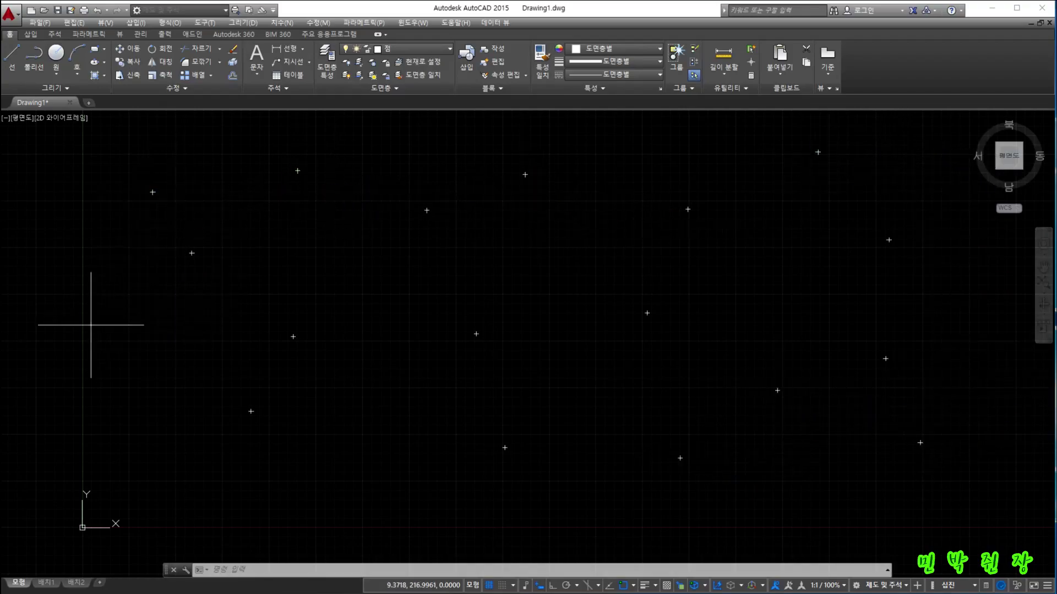
pyautogui.click(115, 422)
pyautogui.click(231, 487)
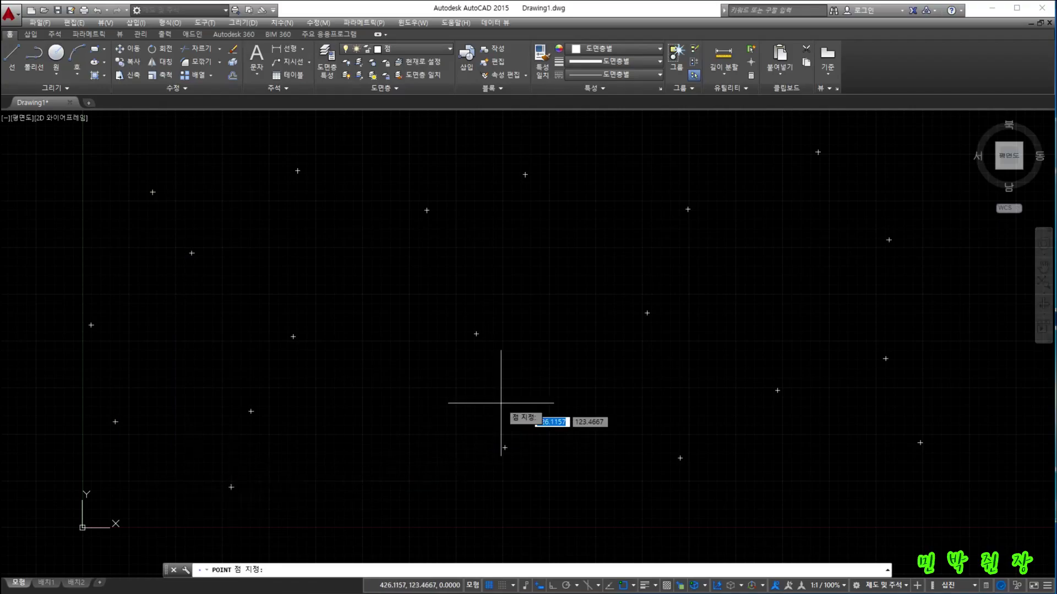
pyautogui.click(542, 381)
pyautogui.click(573, 268)
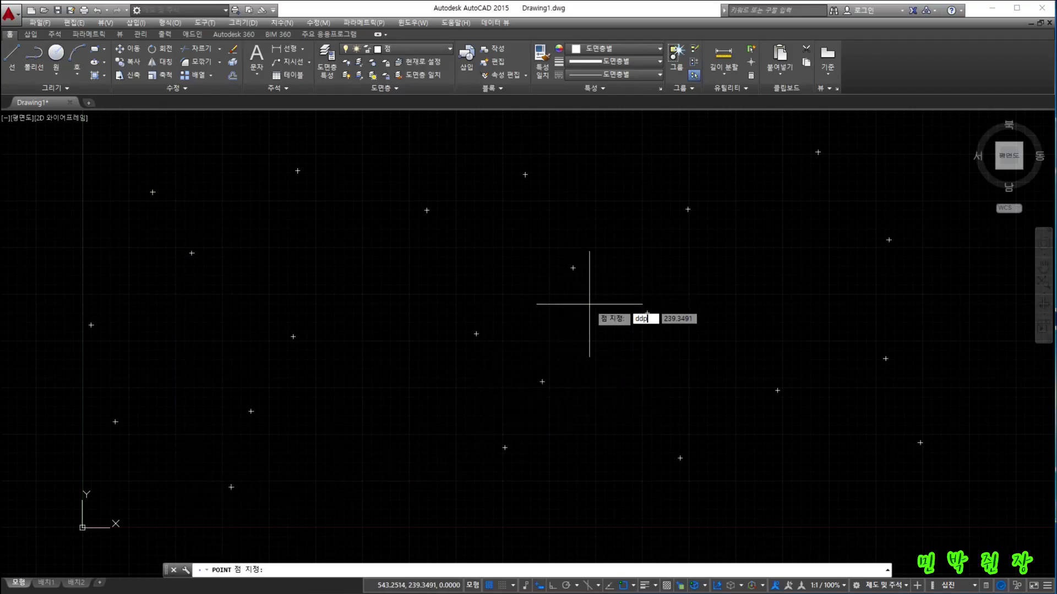
pyautogui.press('Escape')
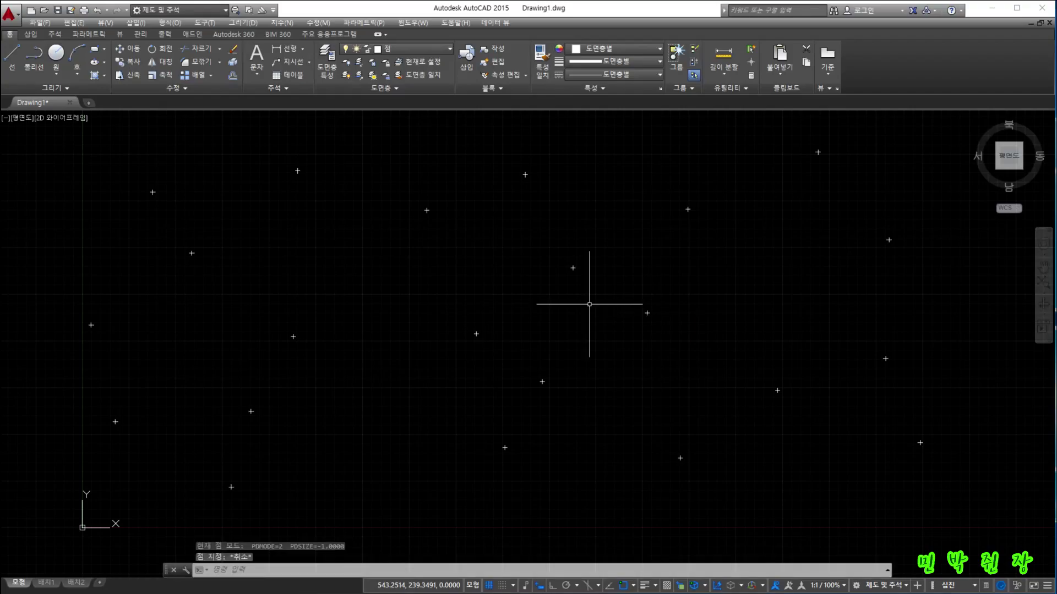
# Change the point style to the plain dot with DDPTYPE, apply it, and set the style back to the plus sign.
pyautogui.write('dd')
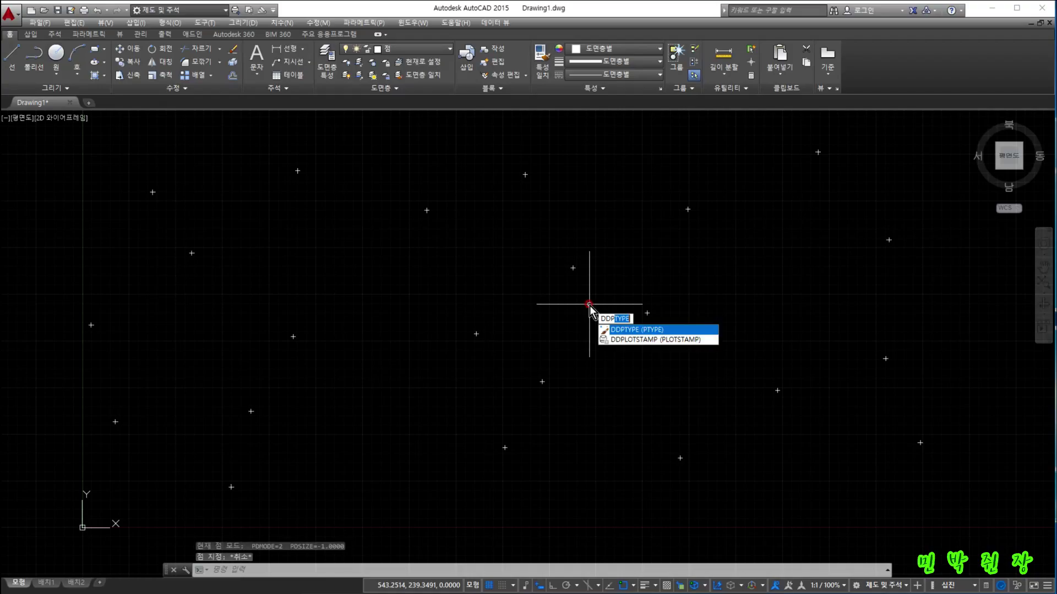
pyautogui.press('Return')
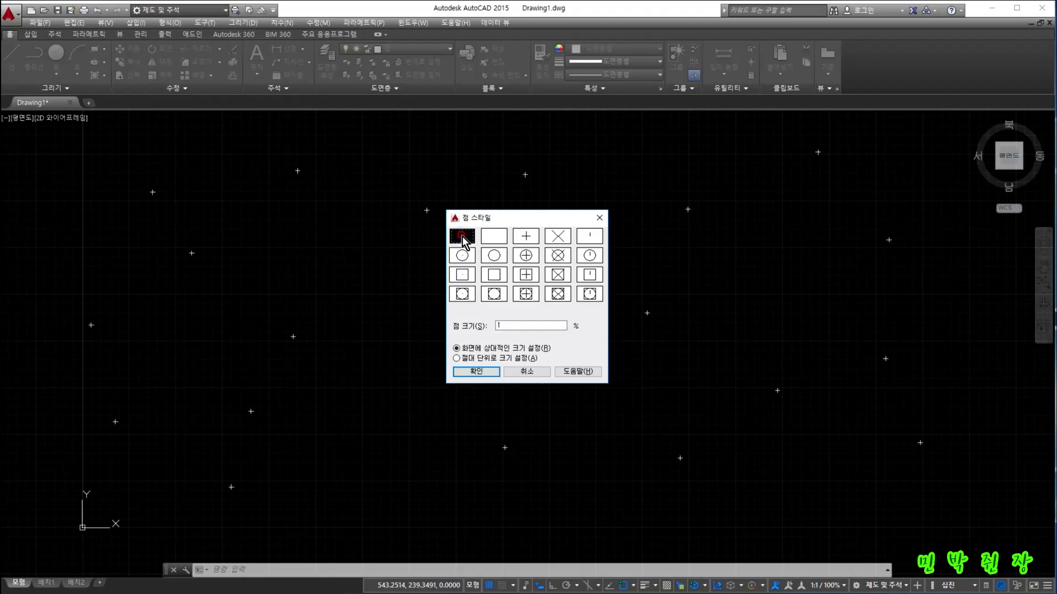
pyautogui.click(477, 373)
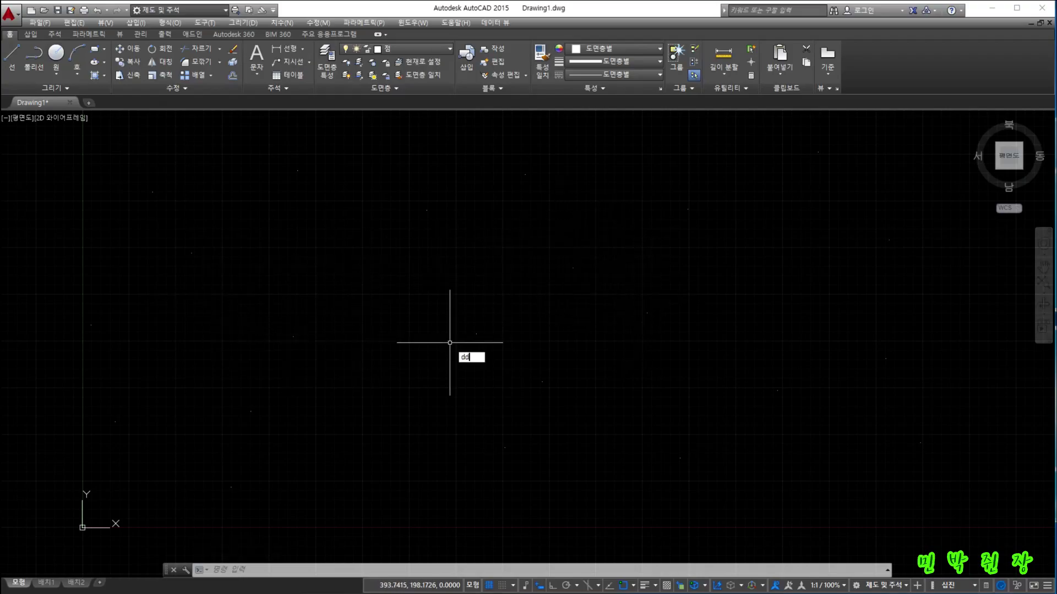
pyautogui.press('Return')
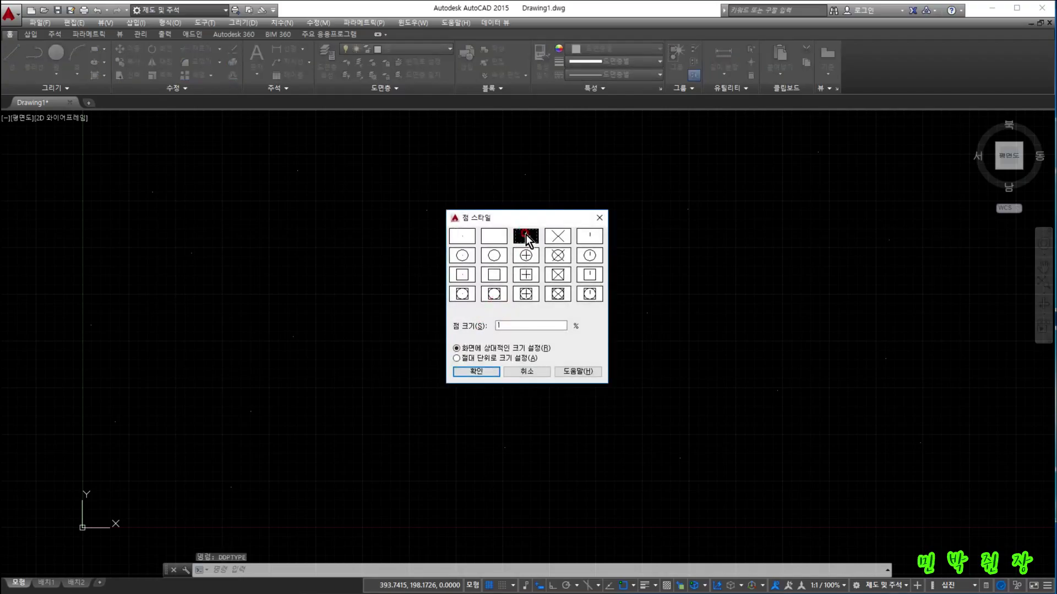
pyautogui.click(480, 373)
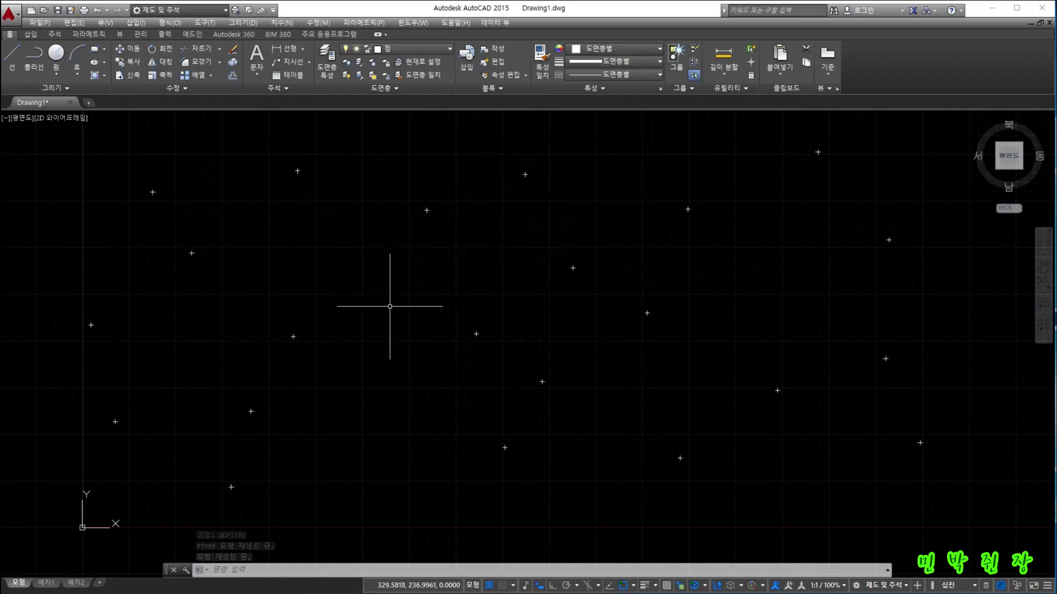
# Make 선 the current layer and draw one diagonal line descending to the right among the upper-left points of the drawing.
pyautogui.click(449, 49)
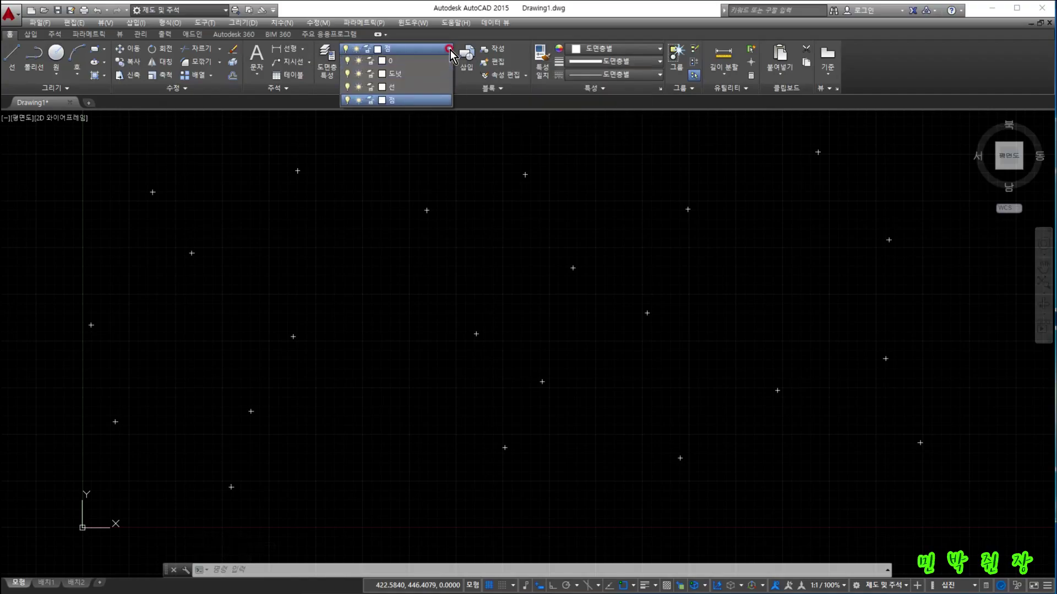
pyautogui.click(398, 90)
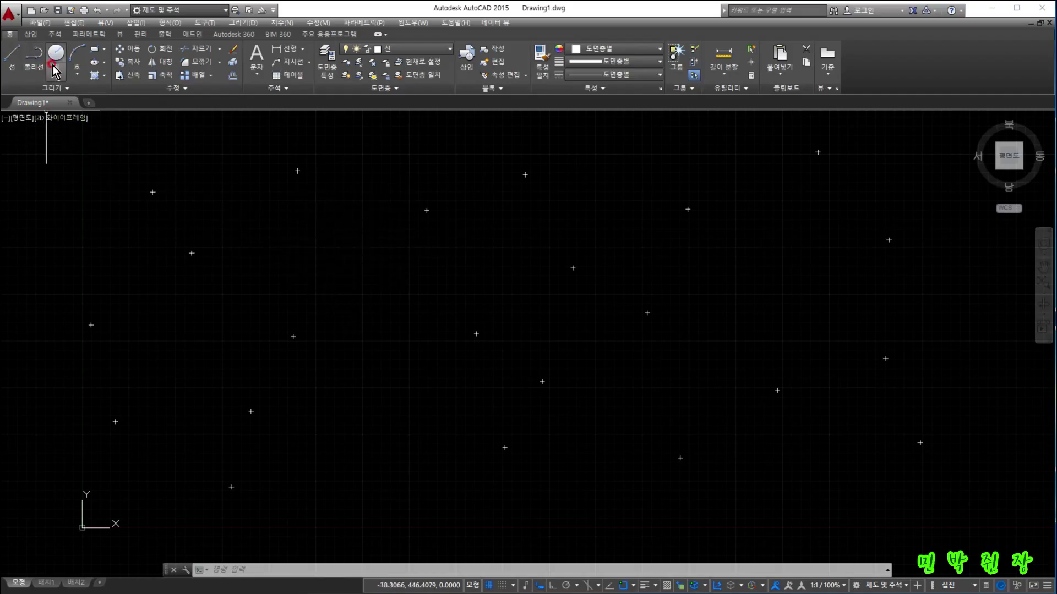
pyautogui.click(6, 60)
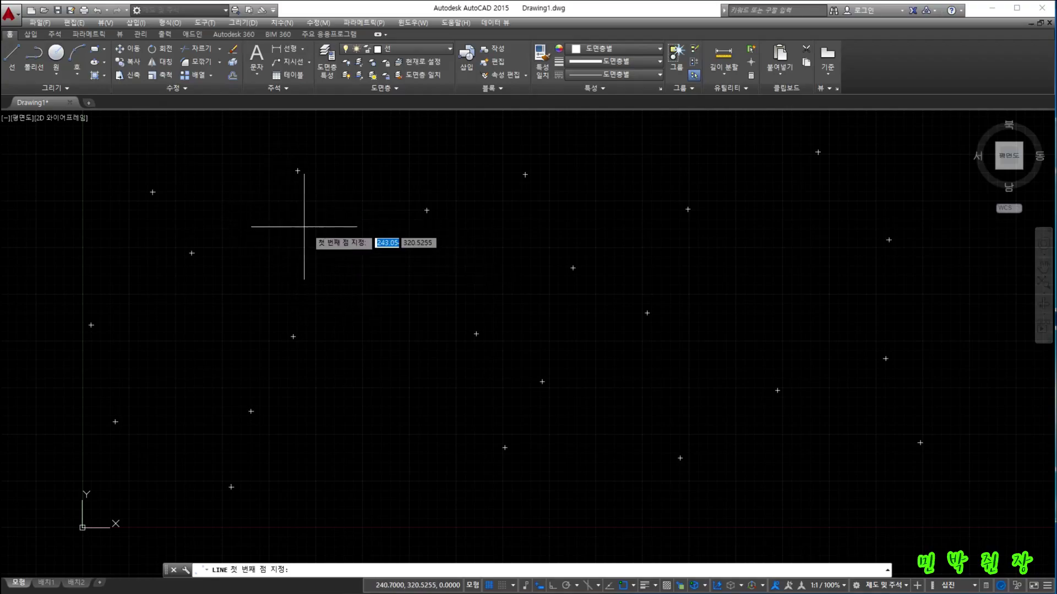
pyautogui.click(272, 212)
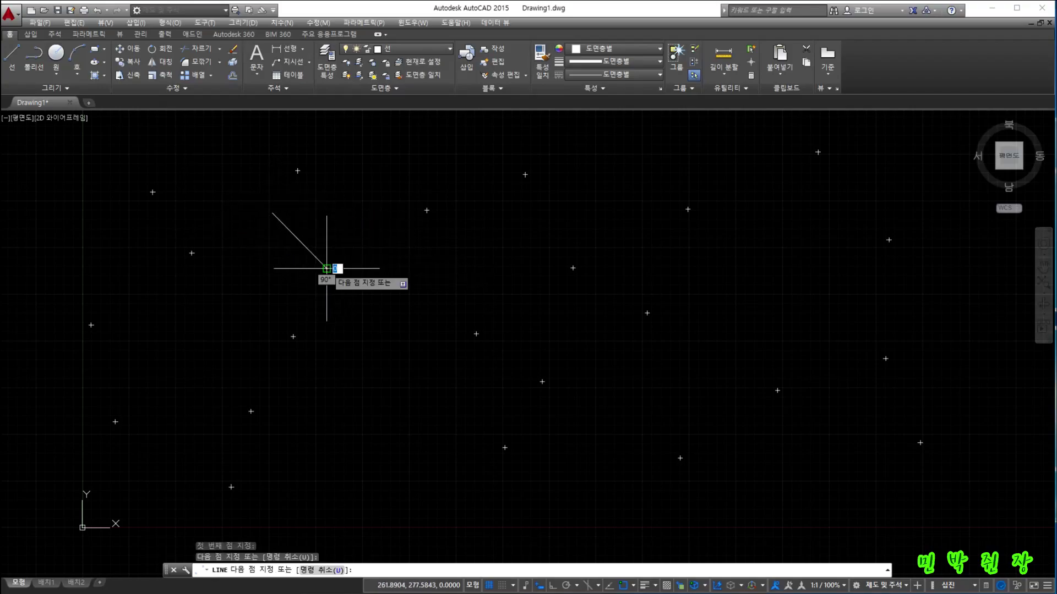
pyautogui.click(327, 268)
pyautogui.press('Return')
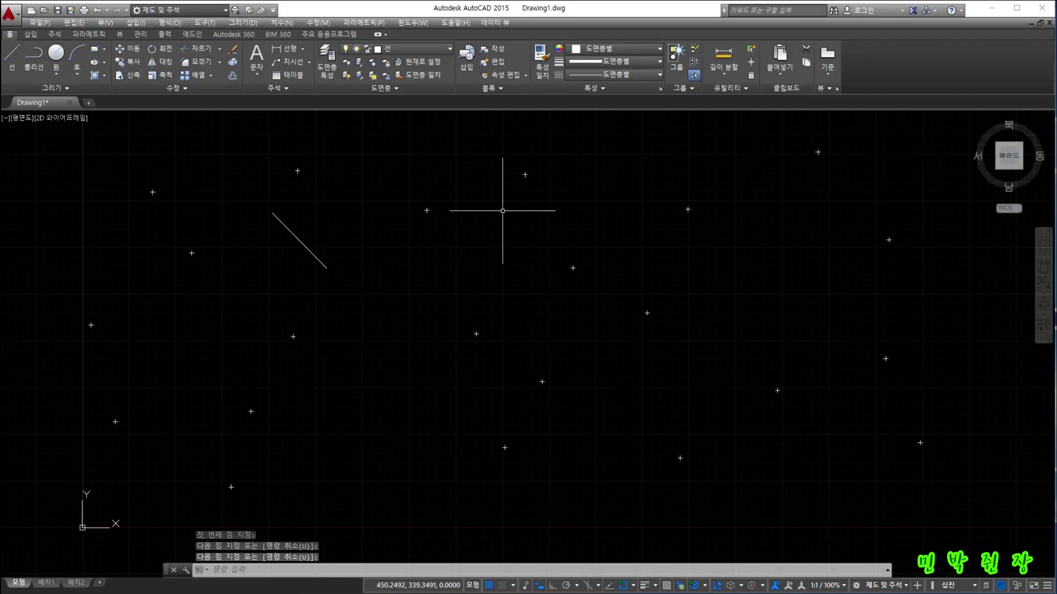
# Draw two separate diagonal lines, one among the upper-middle points and one among the upper-right points.
pyautogui.press('Return')
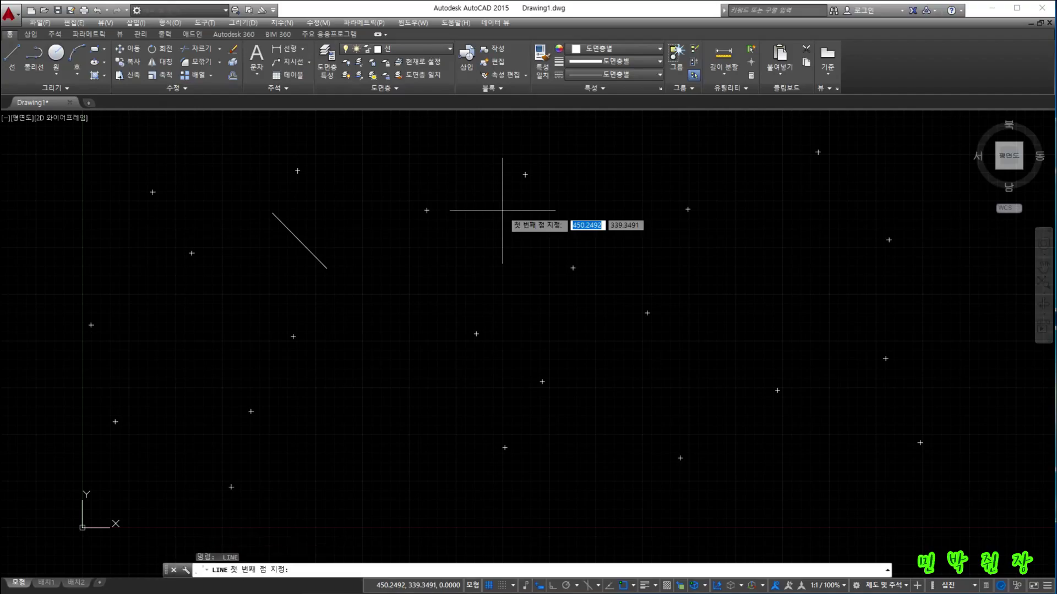
pyautogui.click(502, 210)
pyautogui.click(449, 273)
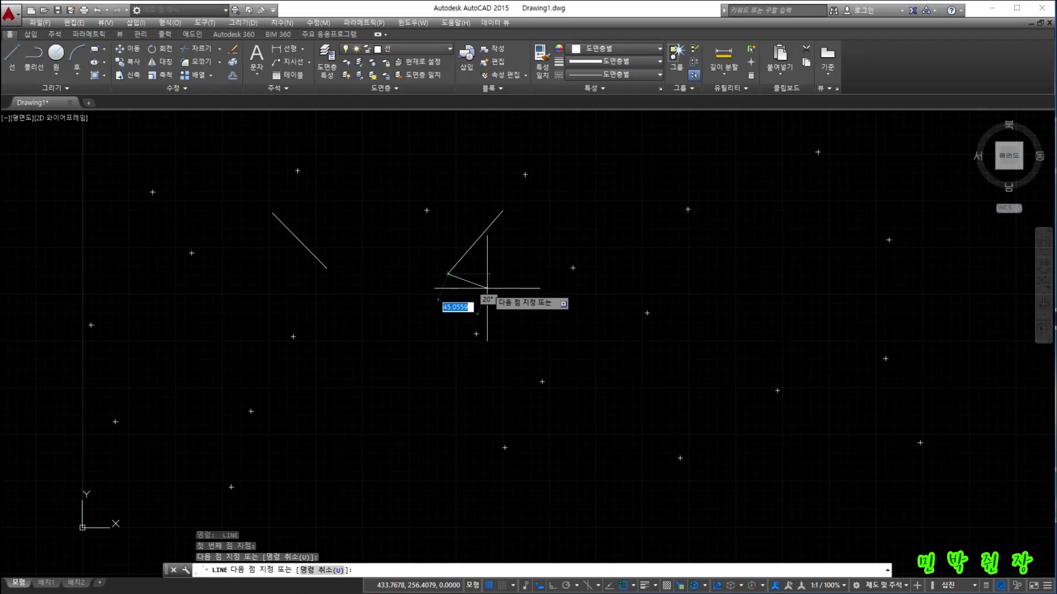
pyautogui.press('Return')
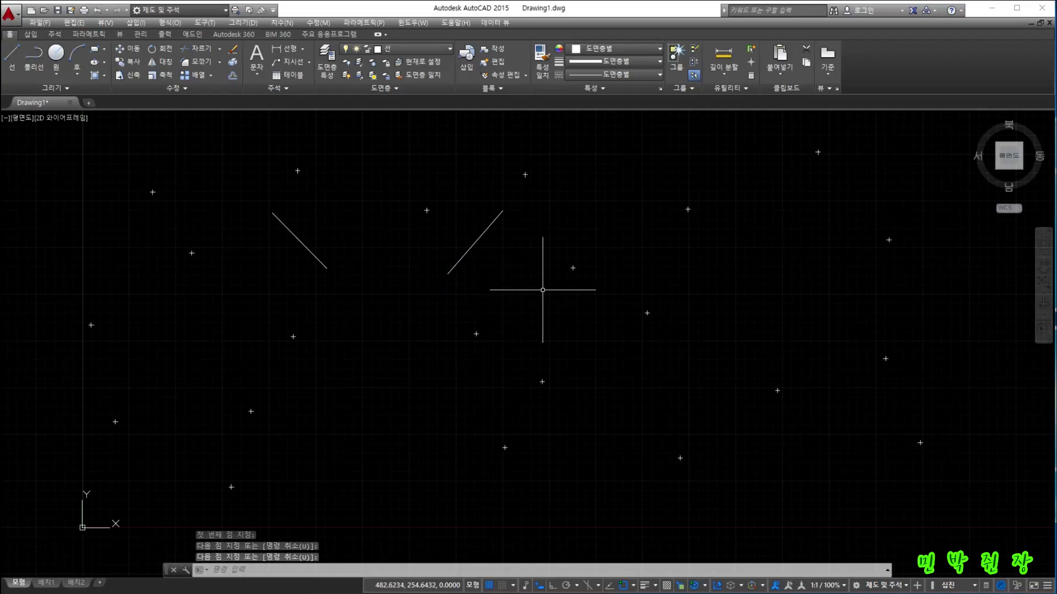
pyautogui.press('Return')
pyautogui.click(751, 196)
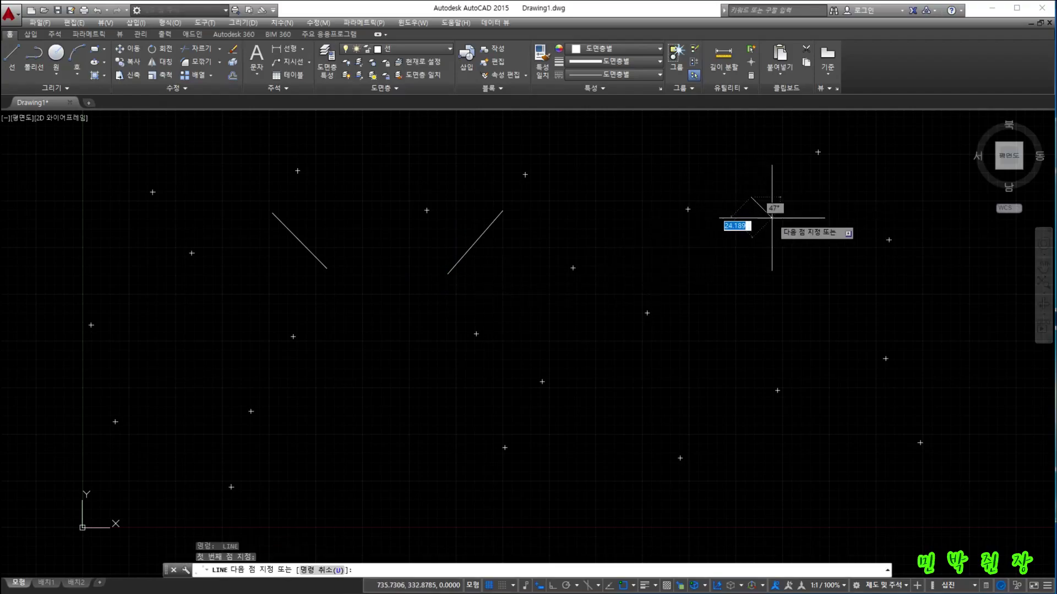
pyautogui.press('Return')
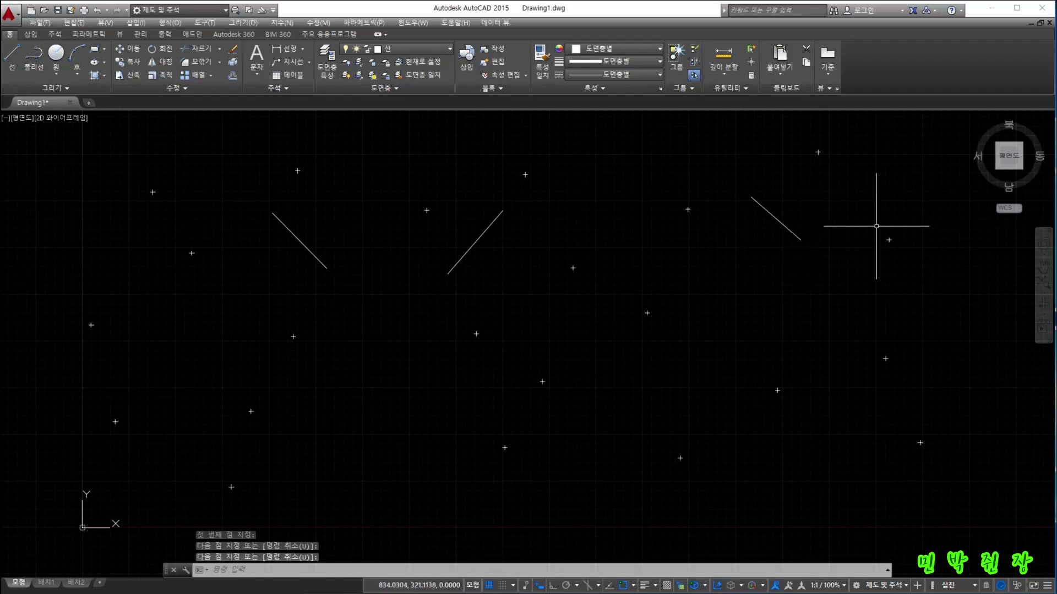
# Draw a steep line beside the far upper-right point and a short diagonal line between the two central points.
pyautogui.press('Return')
pyautogui.click(923, 180)
pyautogui.click(884, 262)
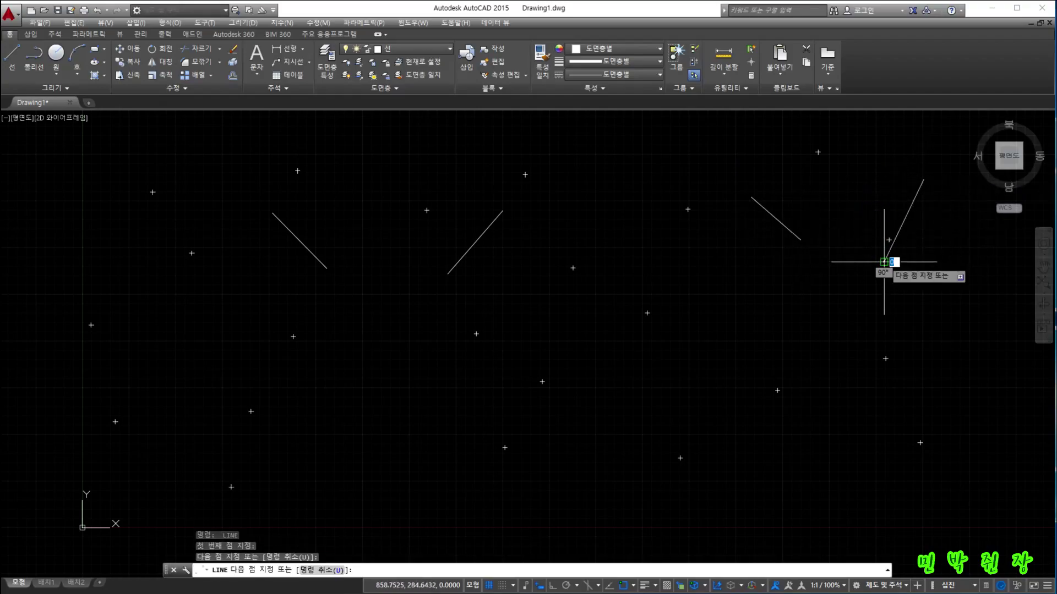
pyautogui.press('Return')
pyautogui.click(588, 301)
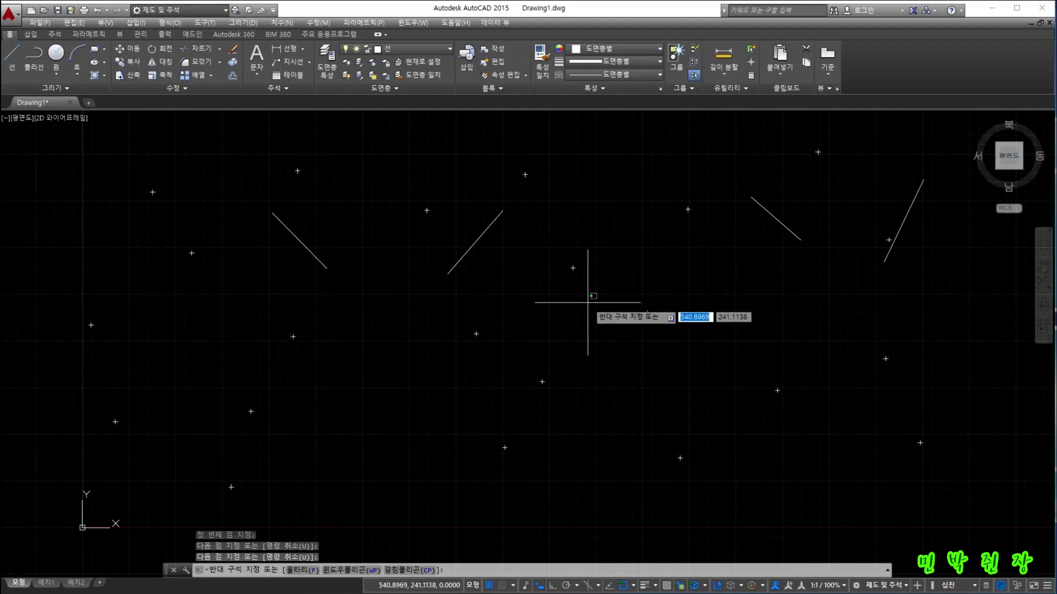
pyautogui.press('Escape')
pyautogui.press('Return')
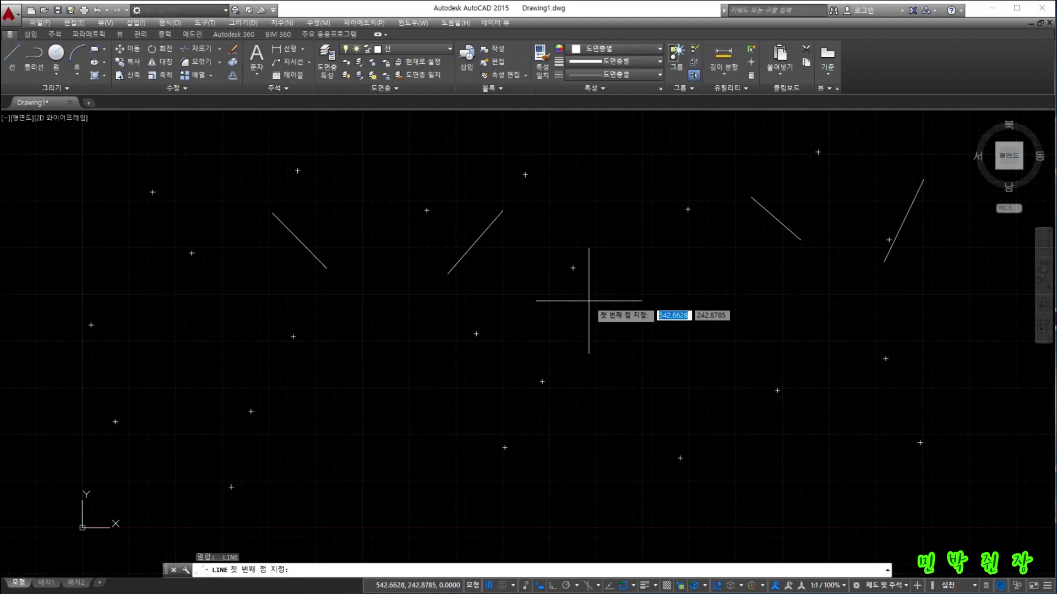
pyautogui.click(623, 256)
pyautogui.press('Escape')
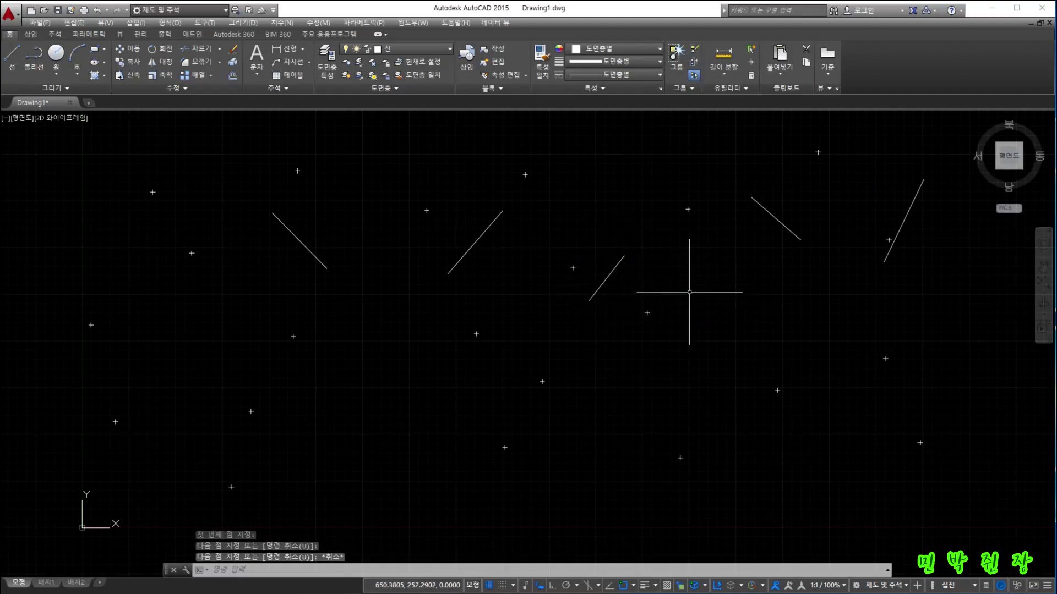
# Draw a diagonal line among the lower-right points and a steep line among the lower-middle points.
pyautogui.press('Return')
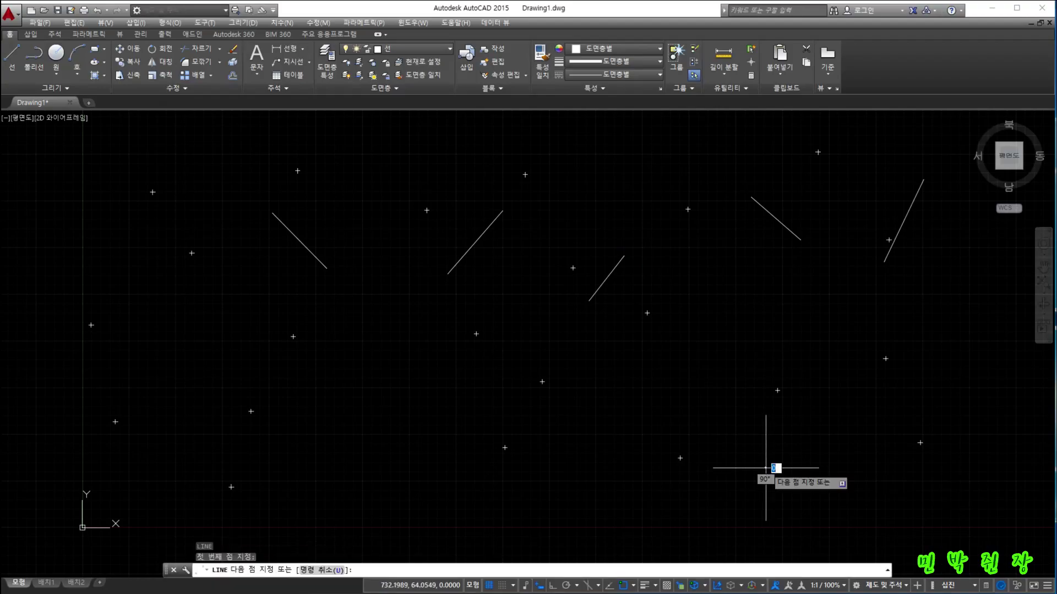
pyautogui.click(766, 468)
pyautogui.click(824, 418)
pyautogui.press('Return')
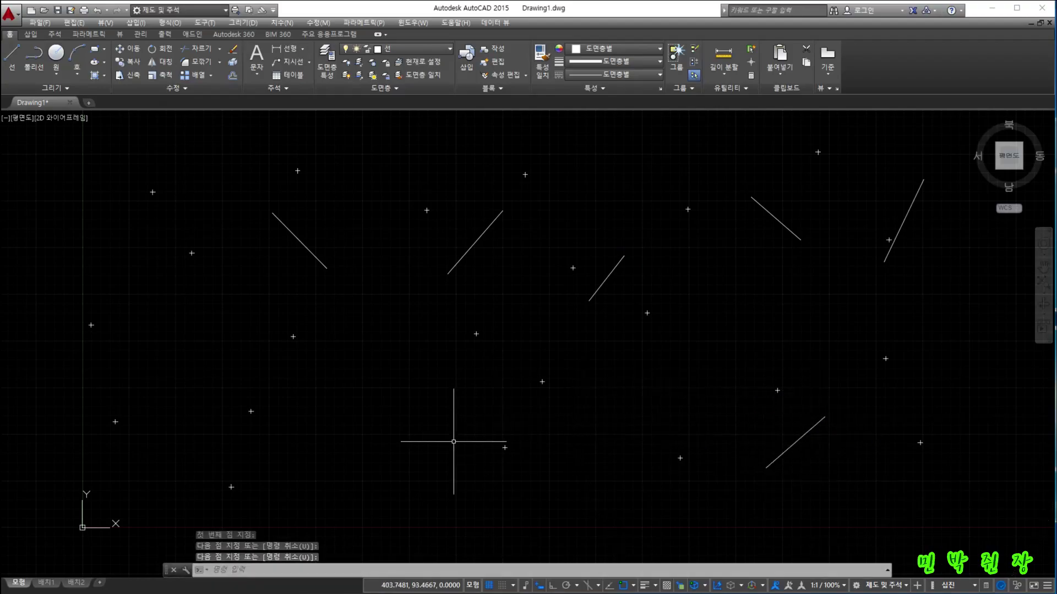
pyautogui.click(355, 452)
pyautogui.press('Escape')
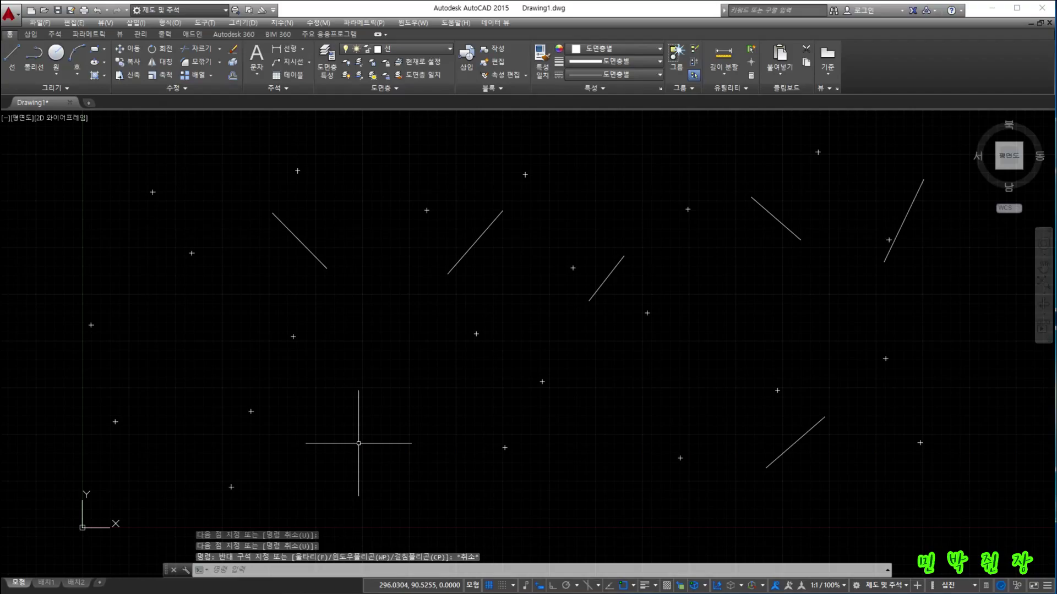
pyautogui.press('Return')
pyautogui.click(357, 443)
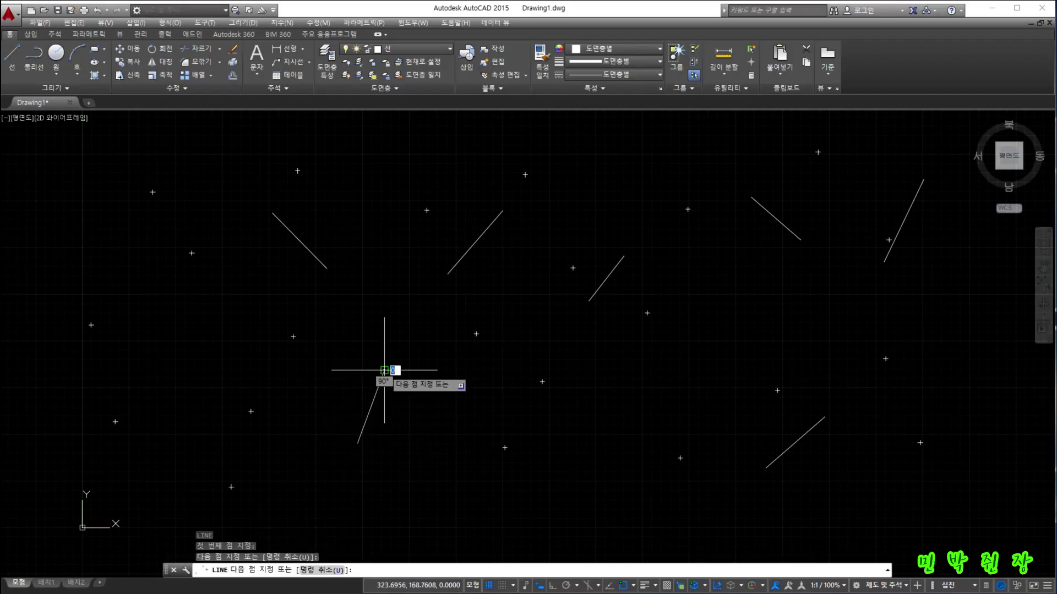
pyautogui.click(383, 371)
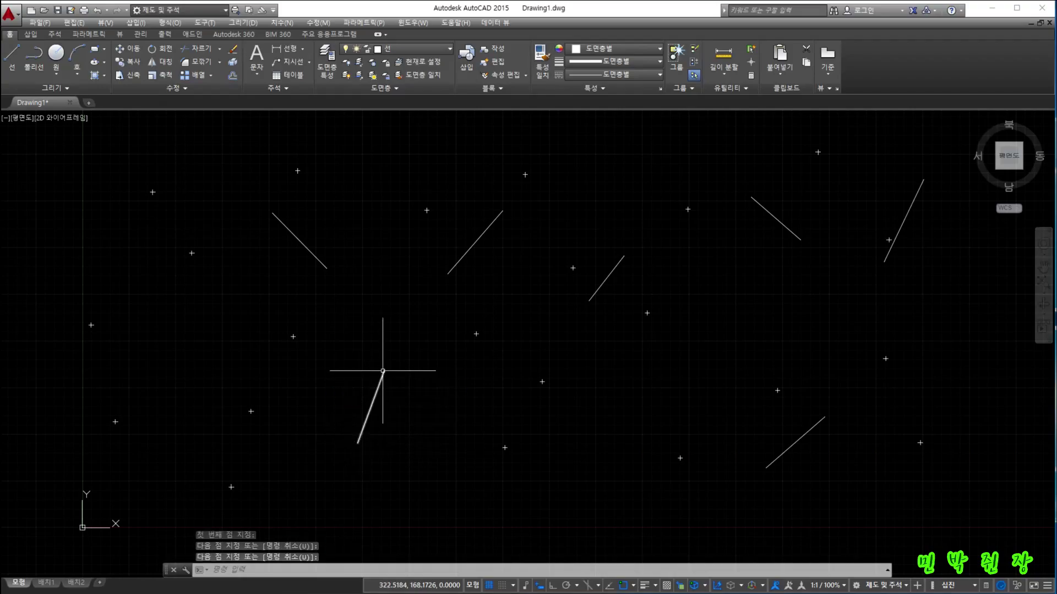
# Draw two separate steep lines, one among the lower-left points and one beside the far-left points.
pyautogui.press('Return')
pyautogui.click(162, 437)
pyautogui.click(153, 345)
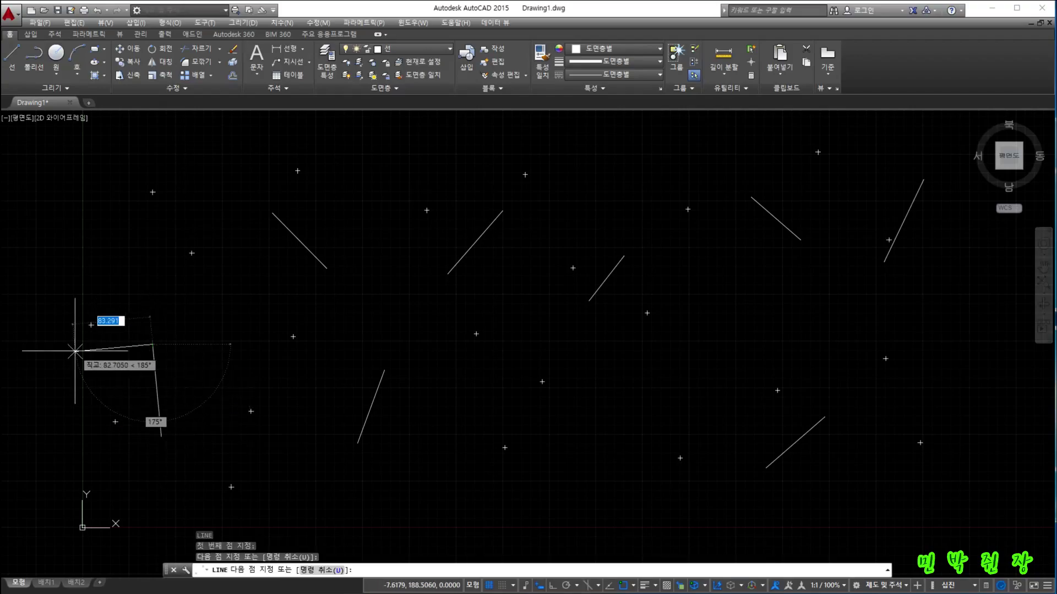
pyautogui.press('Return')
pyautogui.press('Return')
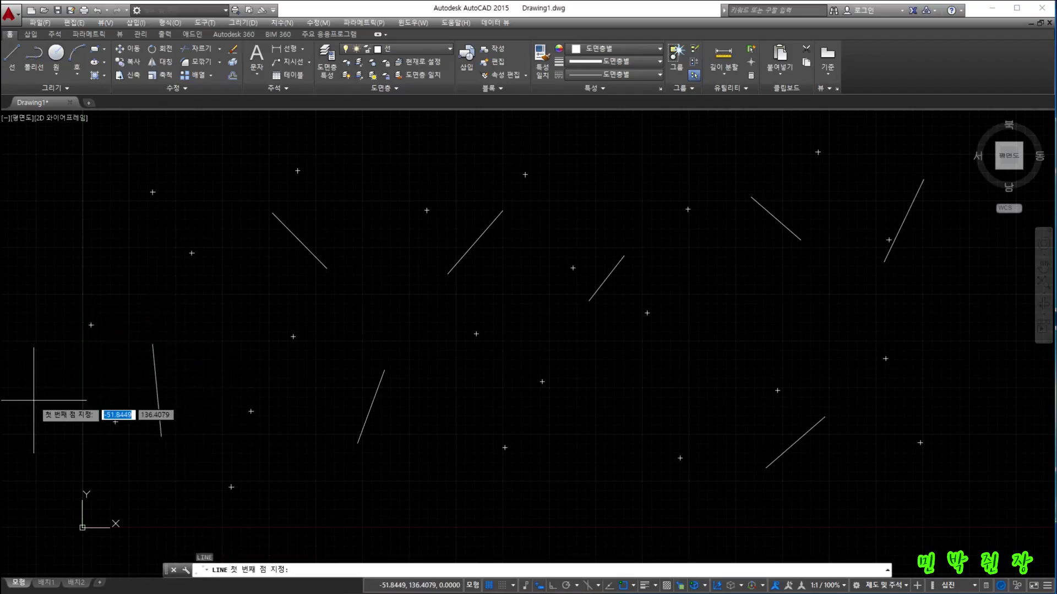
pyautogui.click(33, 400)
pyautogui.click(38, 293)
pyautogui.press('Return')
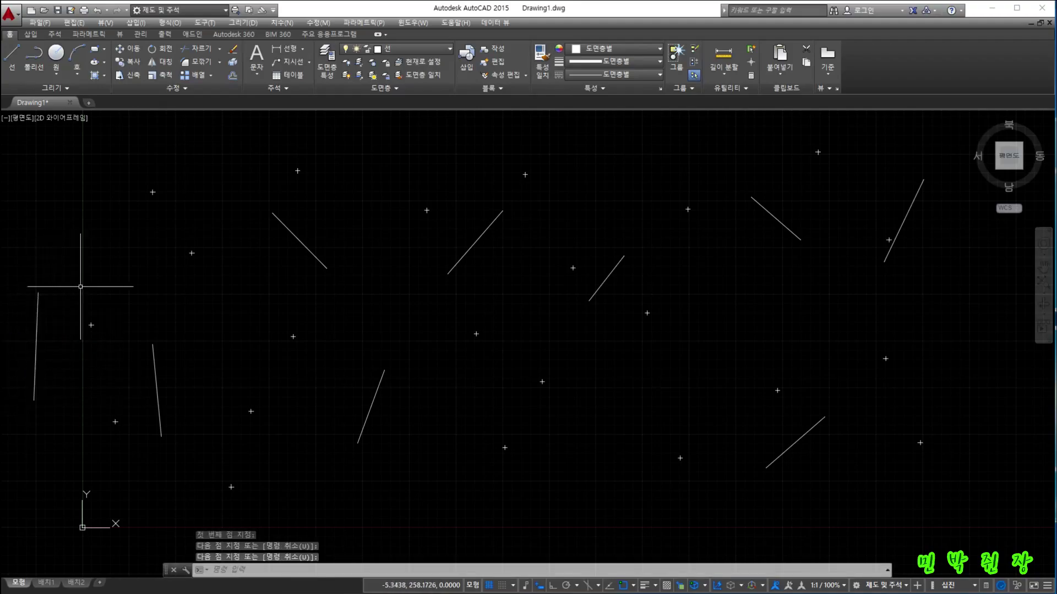
# Draw a long steep line descending to the right between the two upper-left points.
pyautogui.click(181, 301)
pyautogui.click(180, 301)
pyautogui.press('Escape')
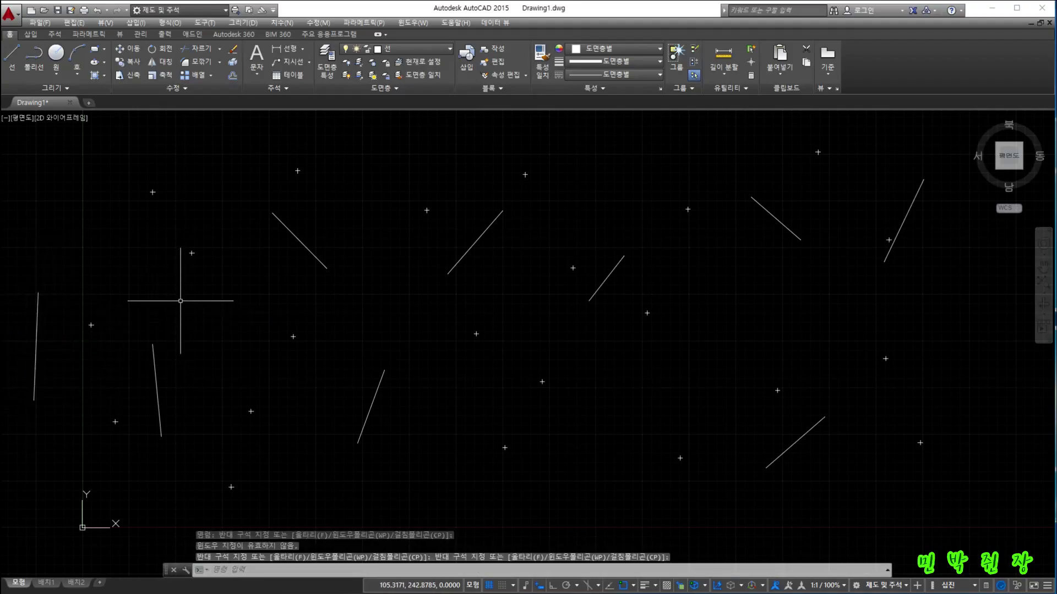
pyautogui.press('Return')
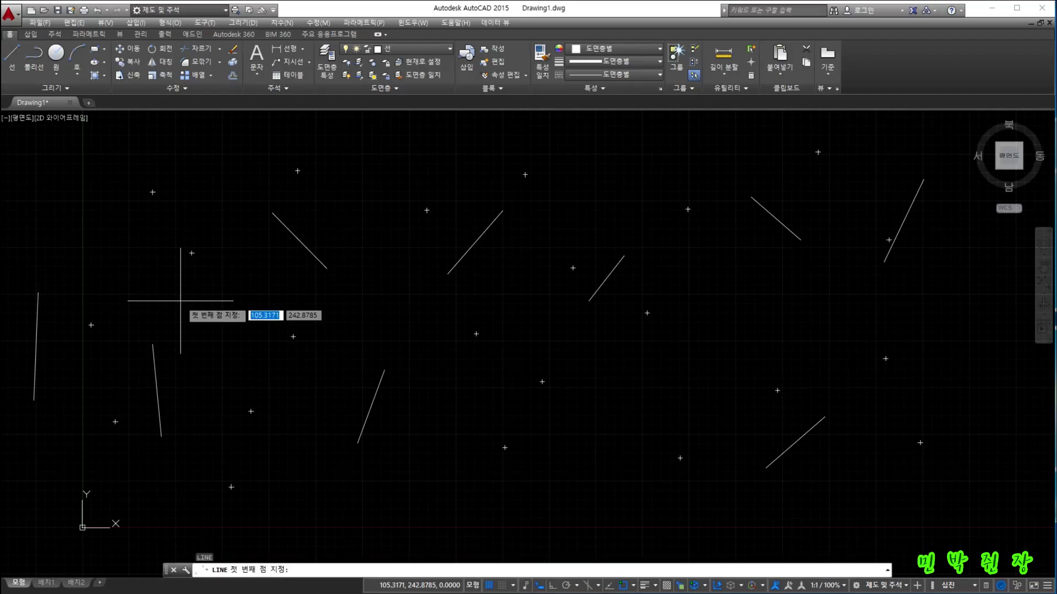
pyautogui.click(181, 301)
pyautogui.click(128, 168)
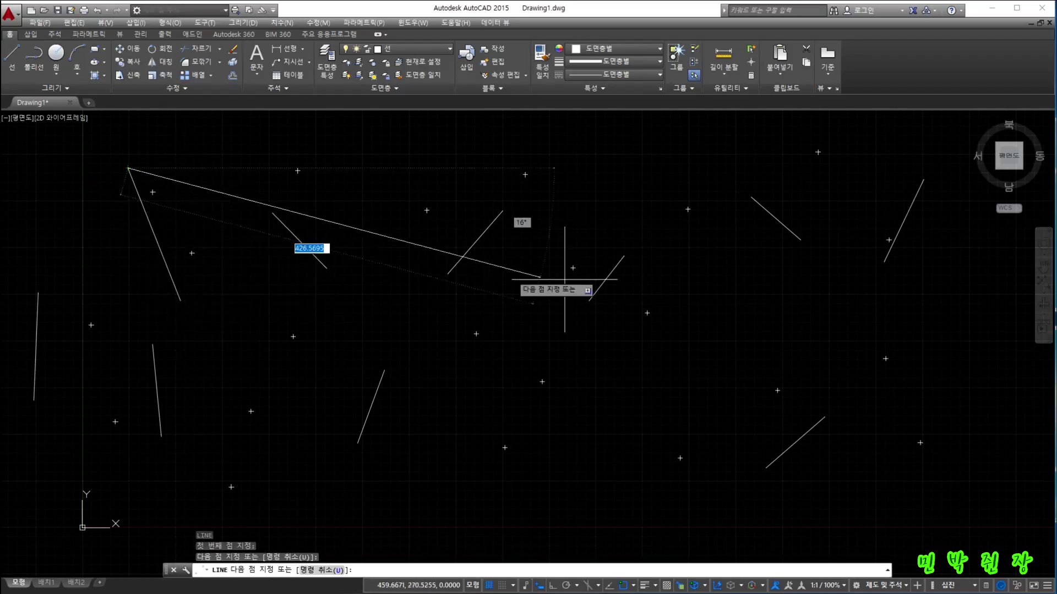
pyautogui.press('Return')
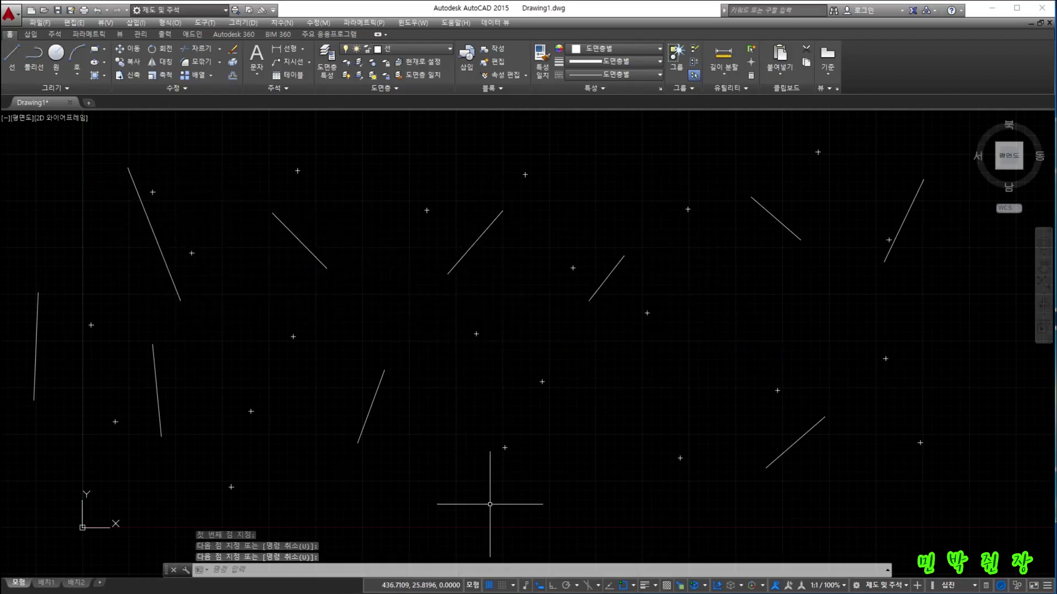
# Draw a nearly horizontal line below the steep line among the lower-middle points.
pyautogui.press('Return')
pyautogui.click(359, 491)
pyautogui.click(479, 490)
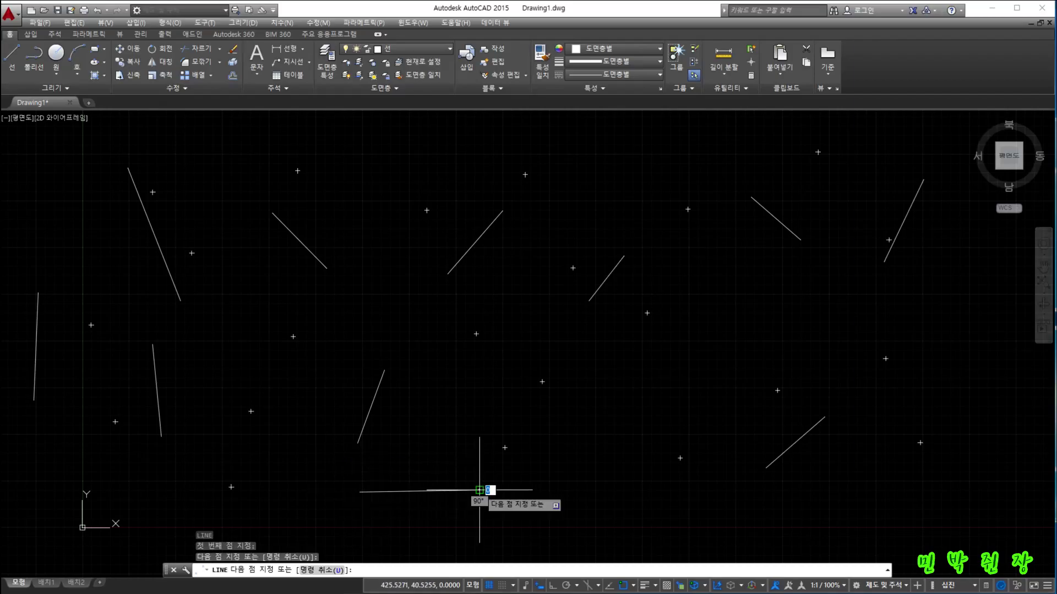
pyautogui.press('Return')
# Draw a diagonal line descending to the right beside the far lower-right point.
pyautogui.click(1023, 488)
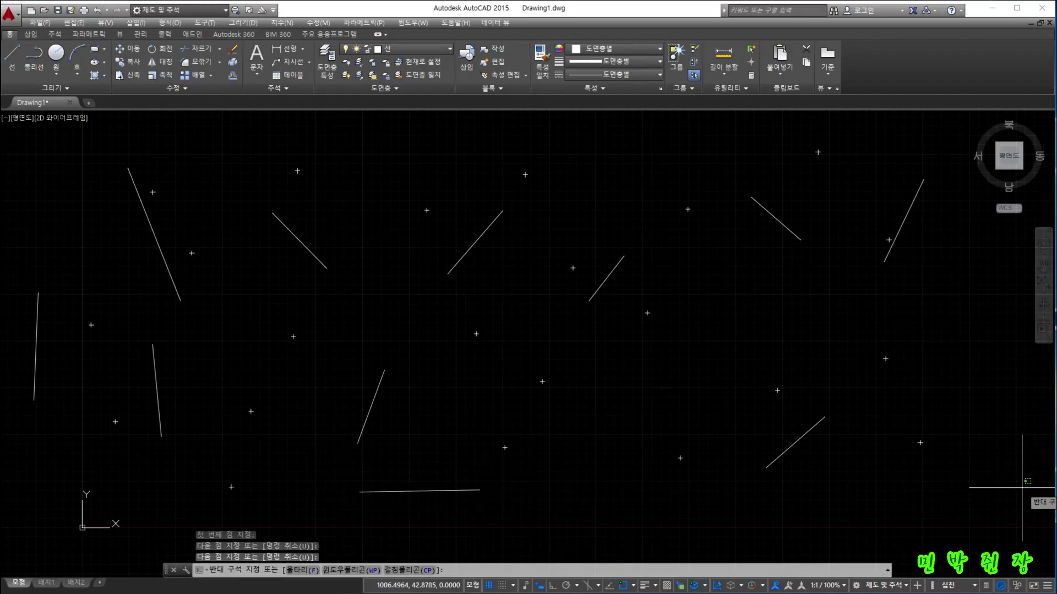
pyautogui.click(1021, 488)
pyautogui.press('Return')
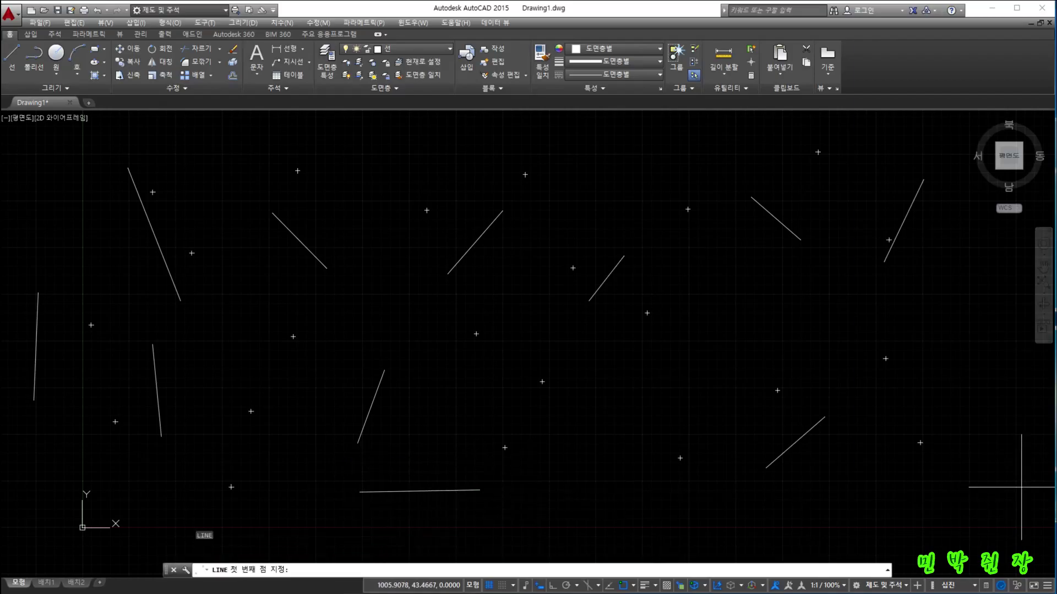
pyautogui.click(1021, 488)
pyautogui.click(955, 397)
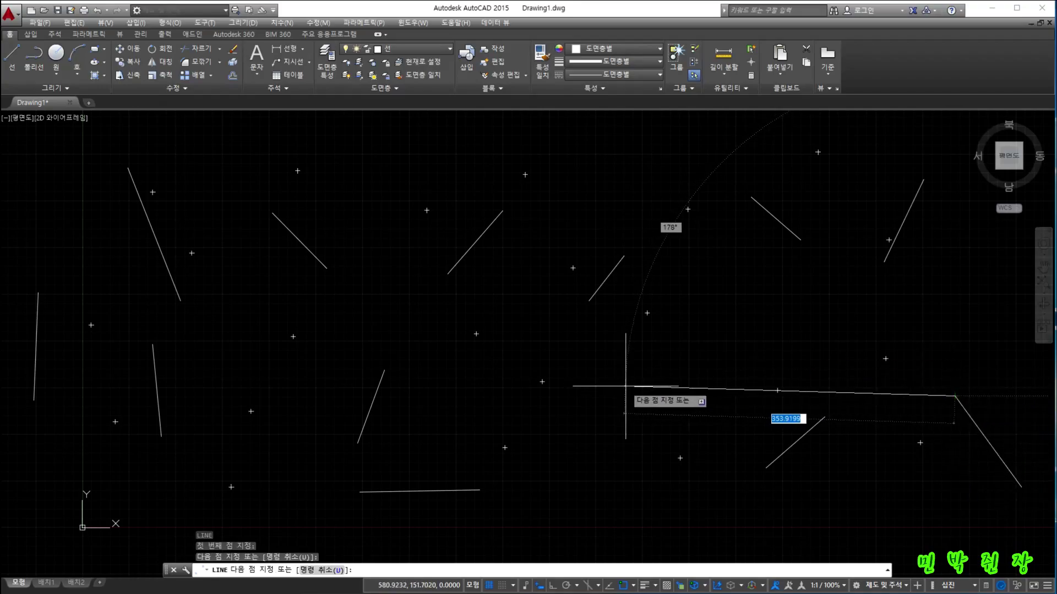
pyautogui.press('Escape')
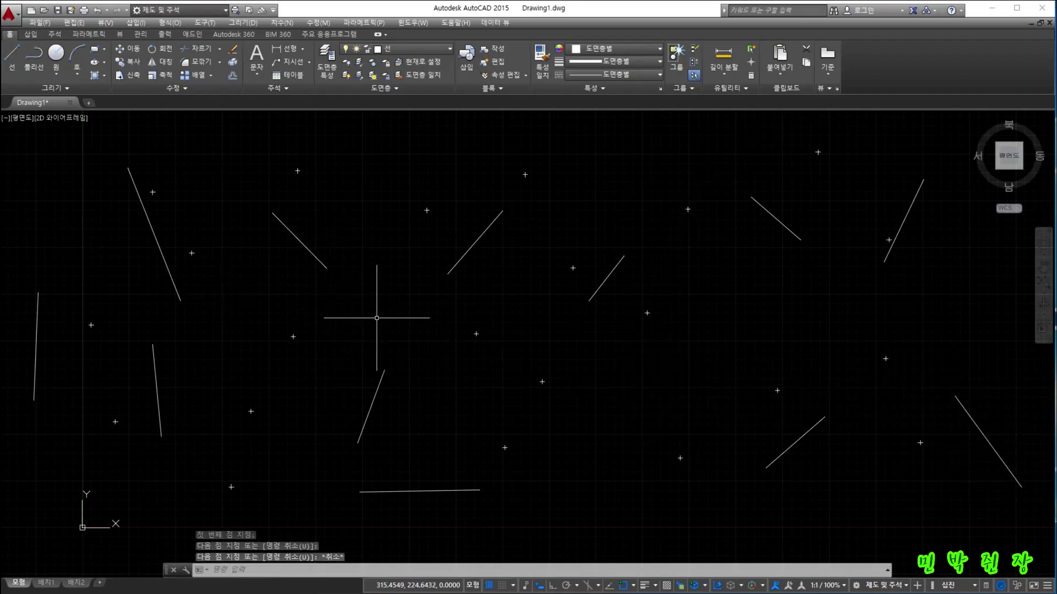
# Make 도넛 the current layer and place a donut with inner diameter 20 and outer diameter 30 above the nearly horizontal lower-middle line.
pyautogui.click(446, 48)
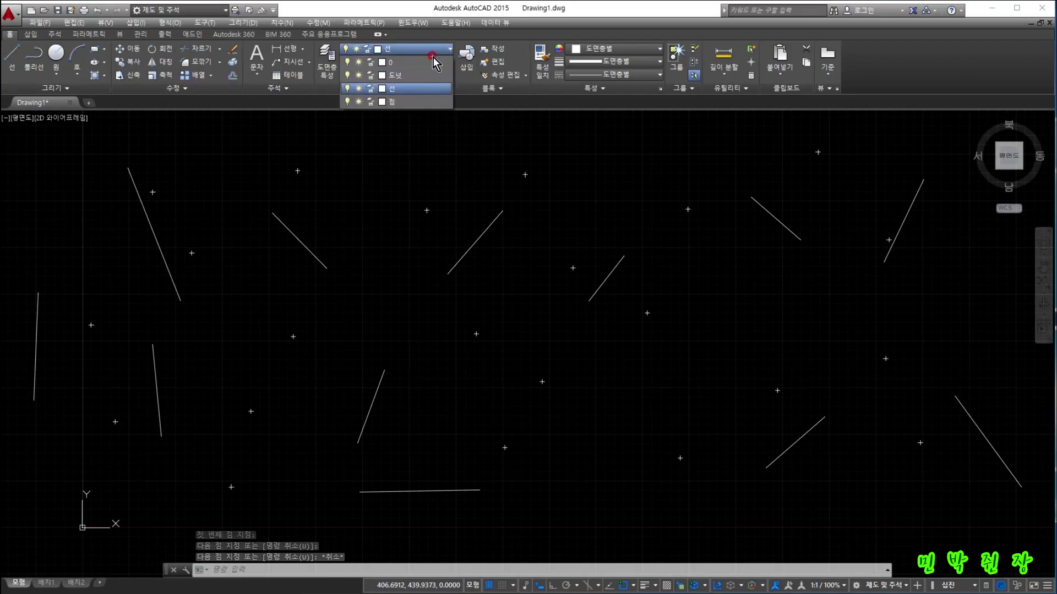
pyautogui.click(397, 75)
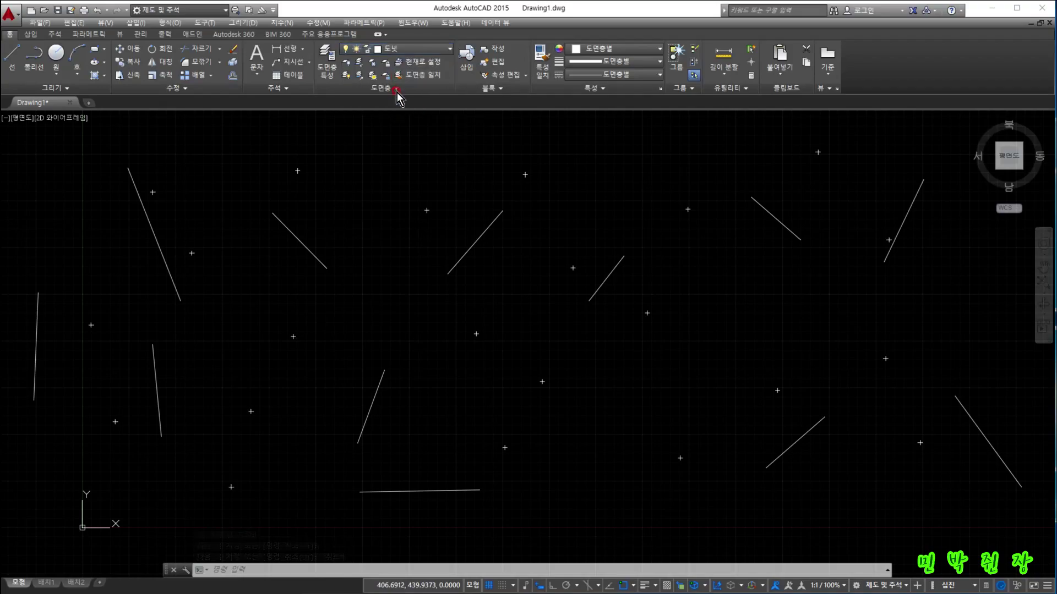
pyautogui.click(68, 89)
pyautogui.click(76, 116)
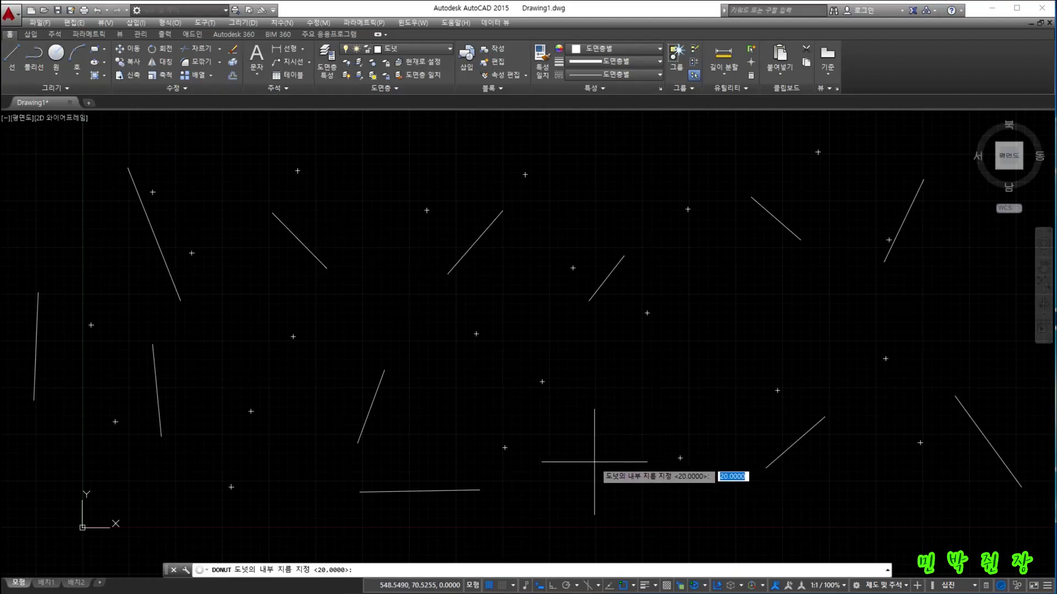
pyautogui.click(563, 467)
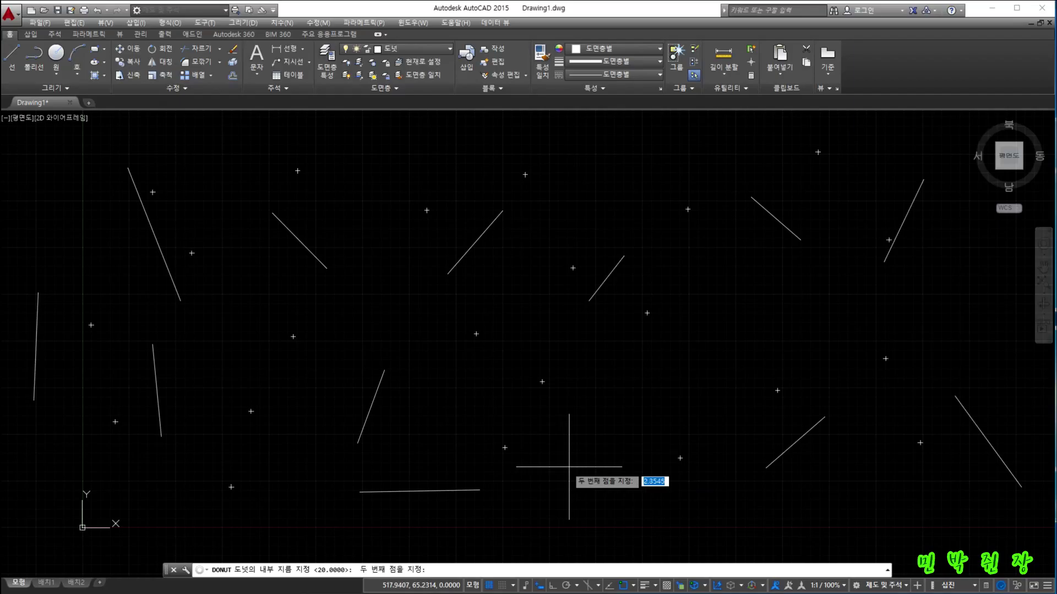
pyautogui.press('Escape')
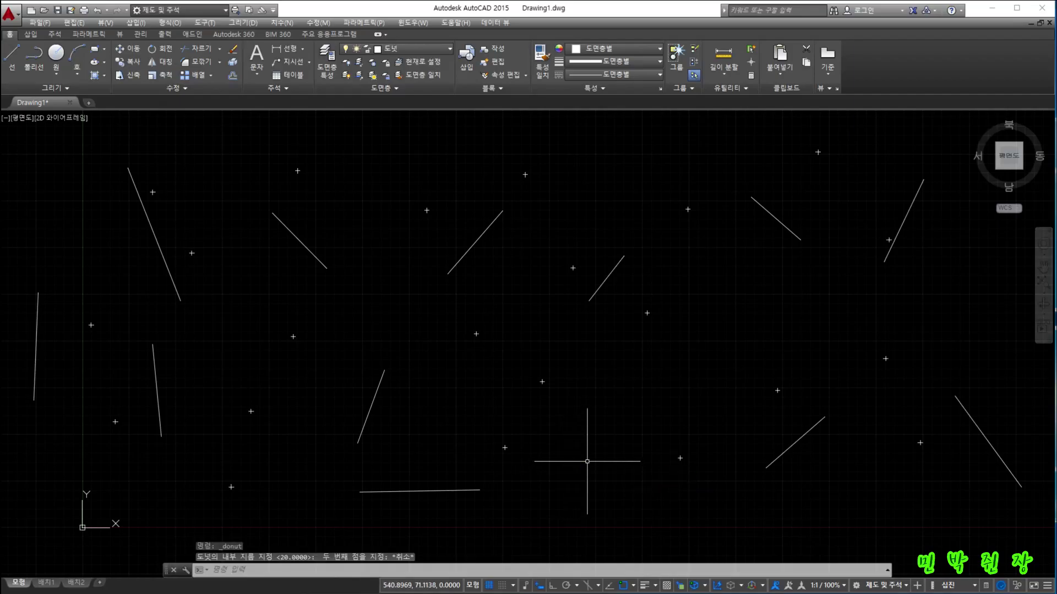
pyautogui.press('Return')
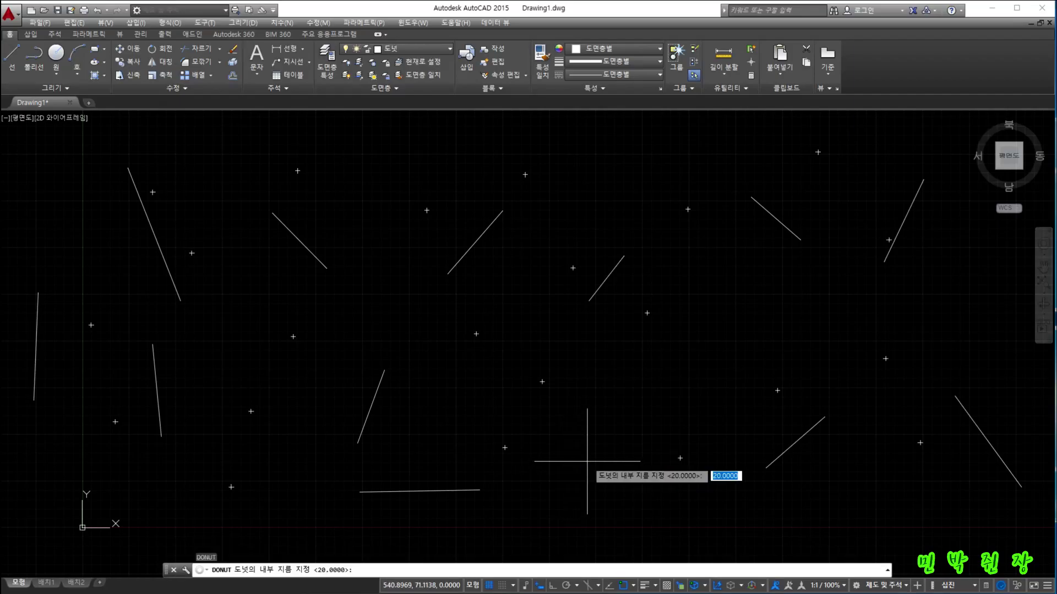
pyautogui.press('Return')
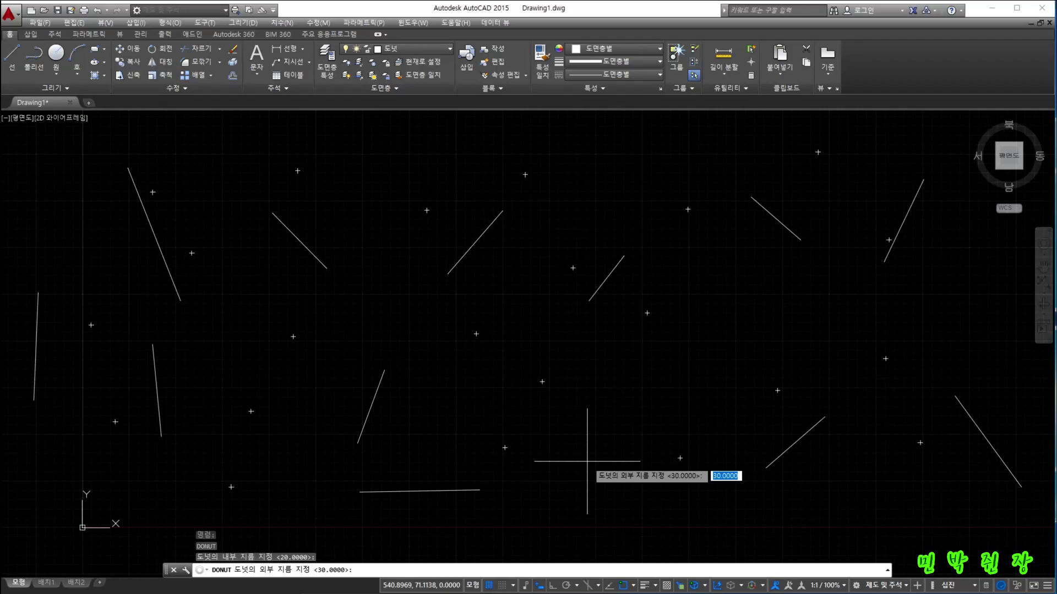
pyautogui.press('Return')
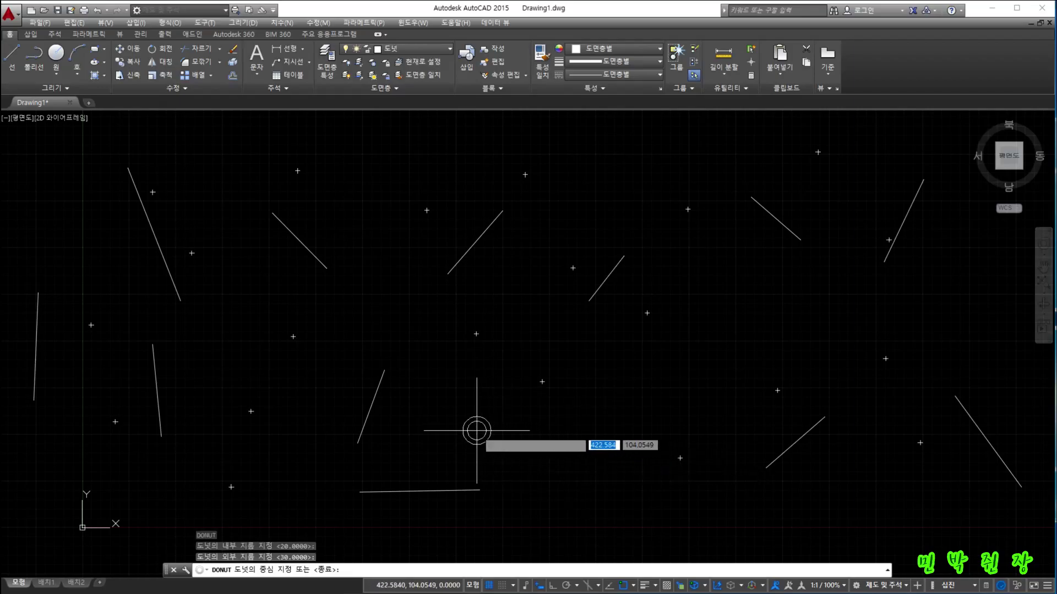
pyautogui.click(452, 424)
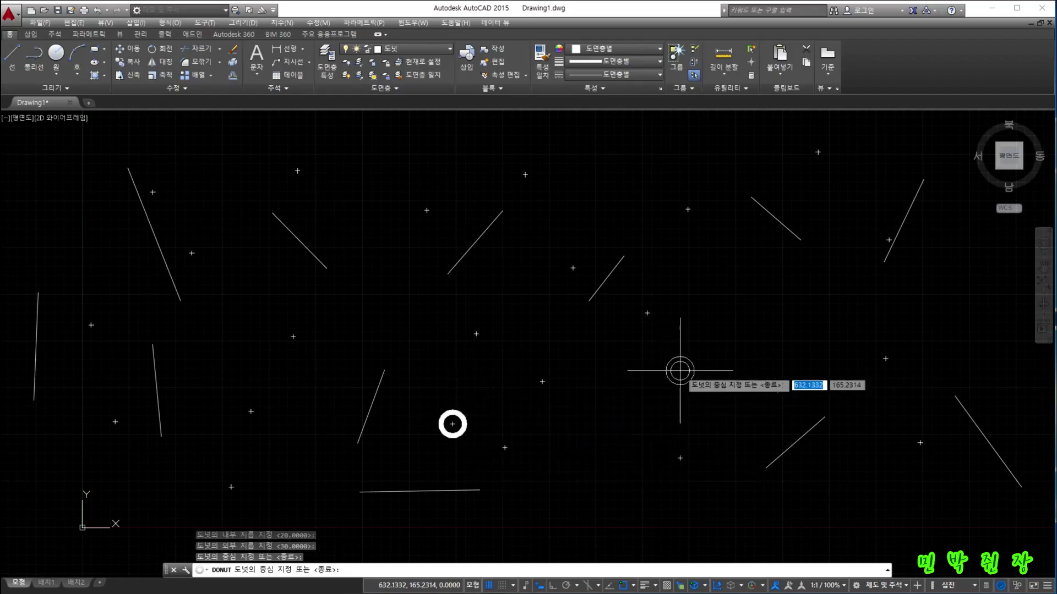
# Place five more donuts: one right of the drawing's centre, two near its right edge, and two along its upper edge.
pyautogui.click(696, 345)
pyautogui.click(922, 340)
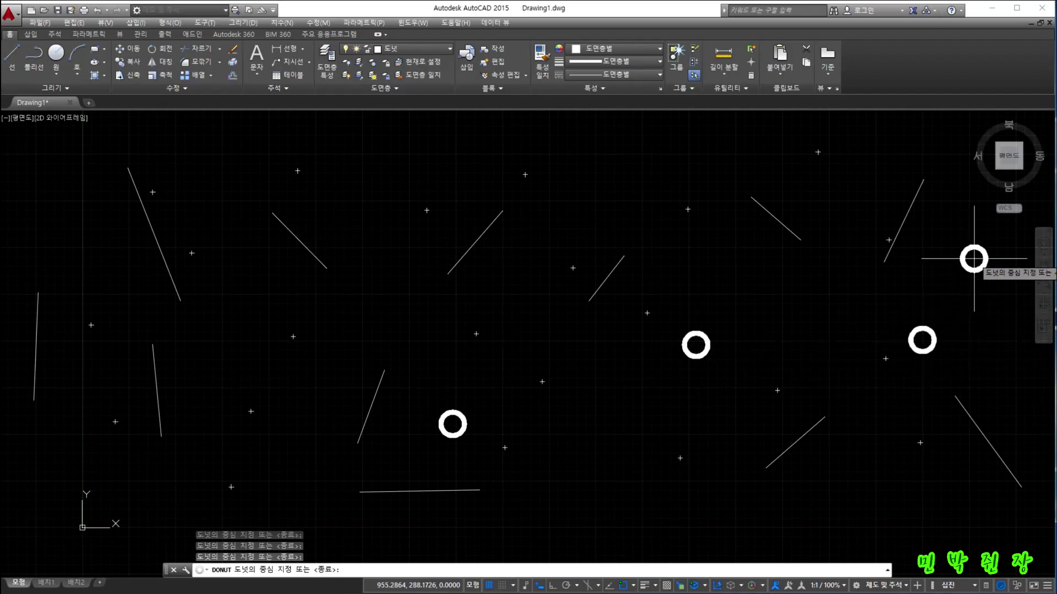
pyautogui.click(974, 259)
pyautogui.click(725, 150)
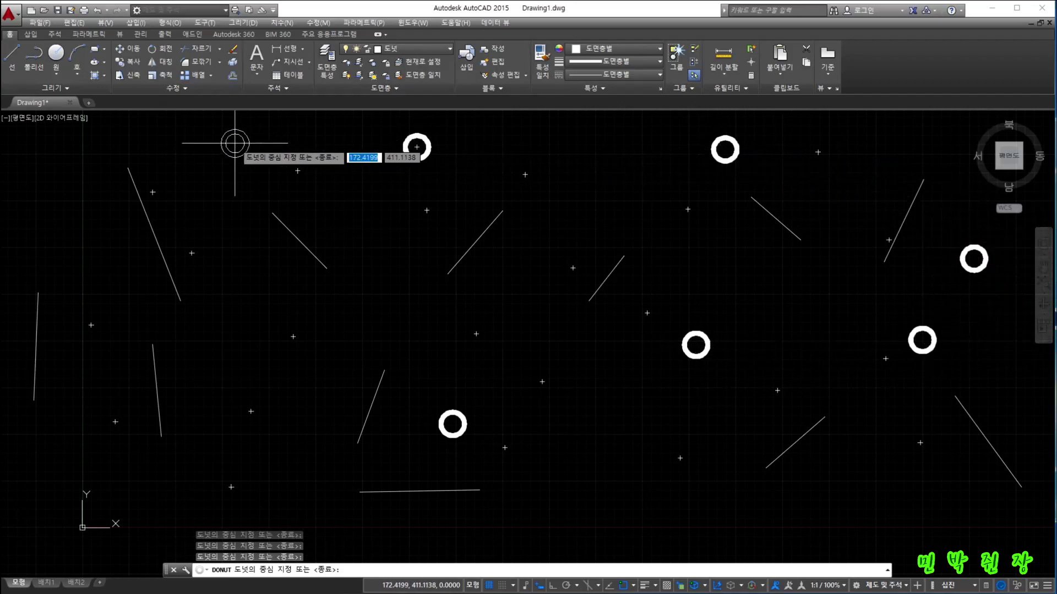
# Place five more donuts, two in the upper-left area, two in the lower-left area and one near the lower middle, and finish the Donut command.
pyautogui.click(192, 140)
pyautogui.click(65, 209)
pyautogui.click(214, 370)
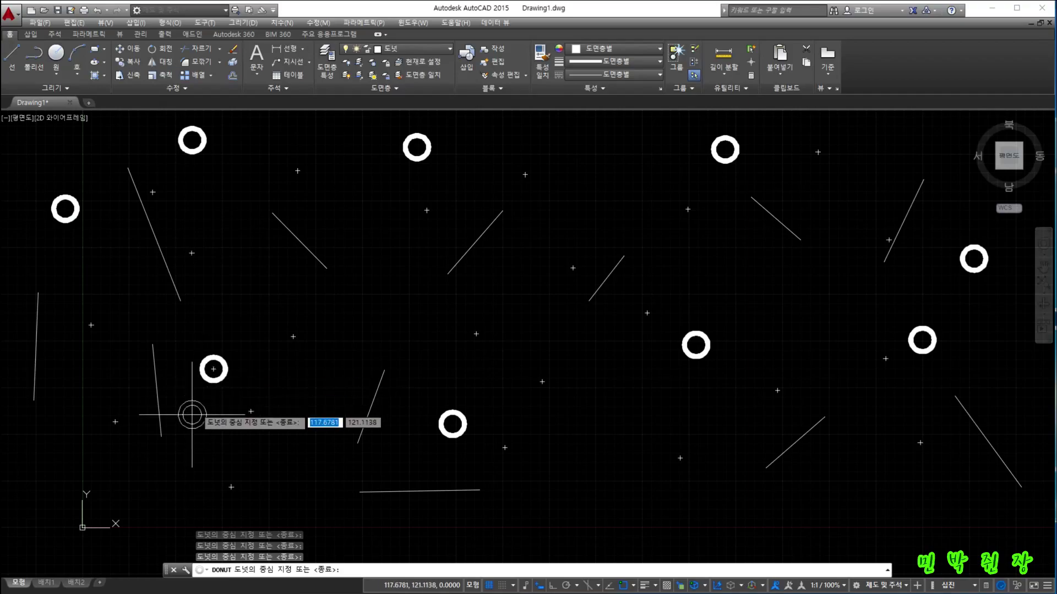
pyautogui.click(142, 475)
pyautogui.click(631, 494)
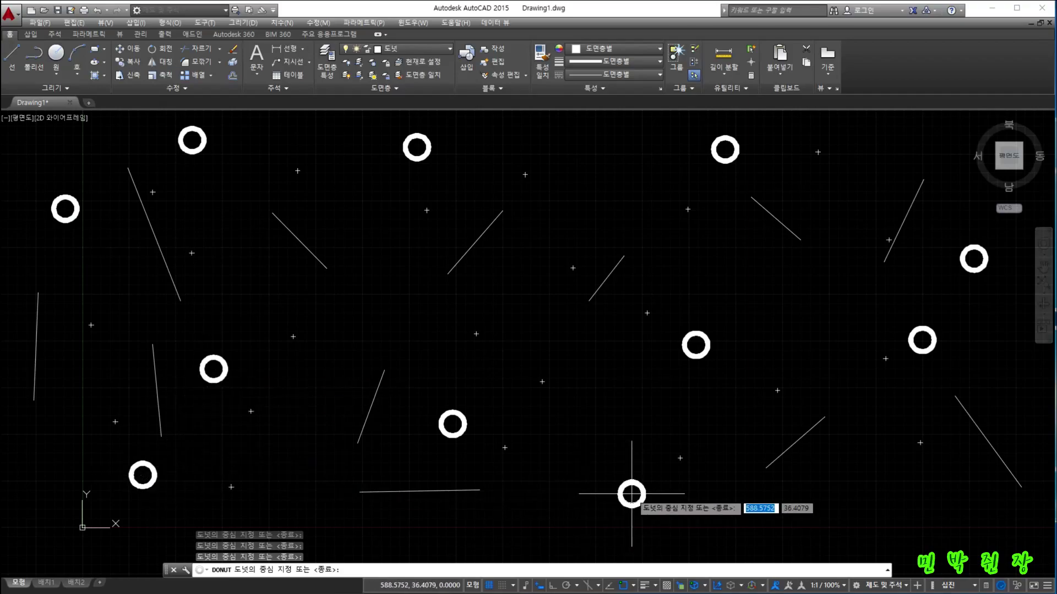
pyautogui.press('Return')
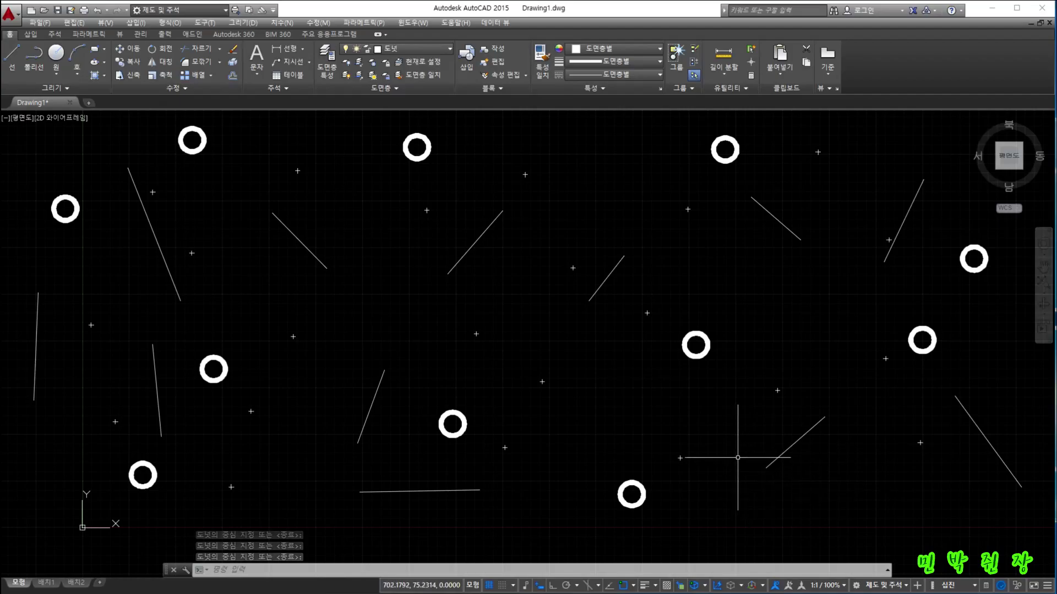
# Switch the current layer to 선 and again to 점.
pyautogui.click(447, 49)
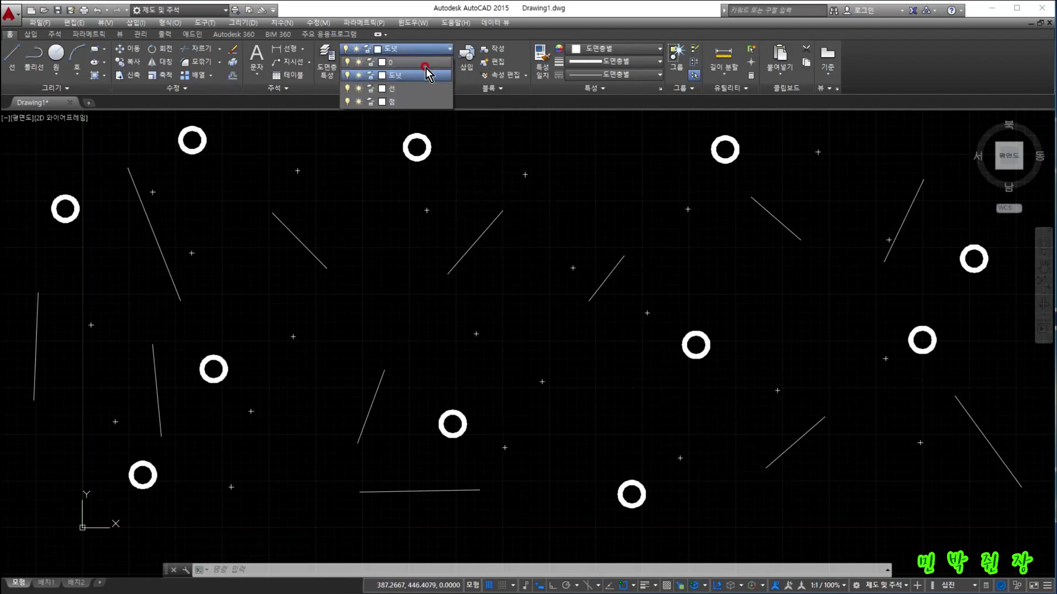
pyautogui.click(395, 91)
pyautogui.click(450, 49)
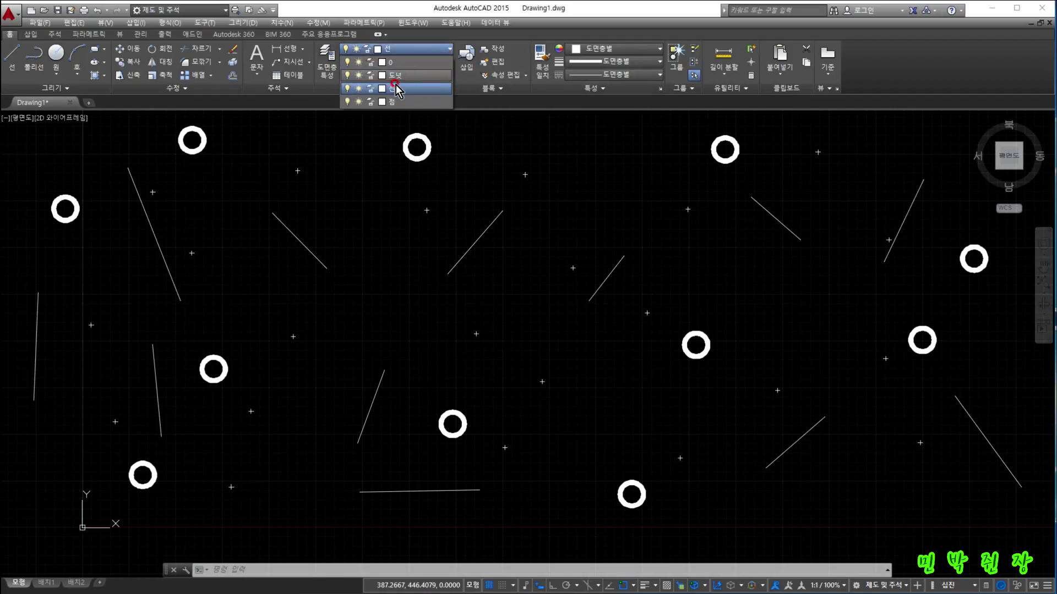
pyautogui.click(395, 102)
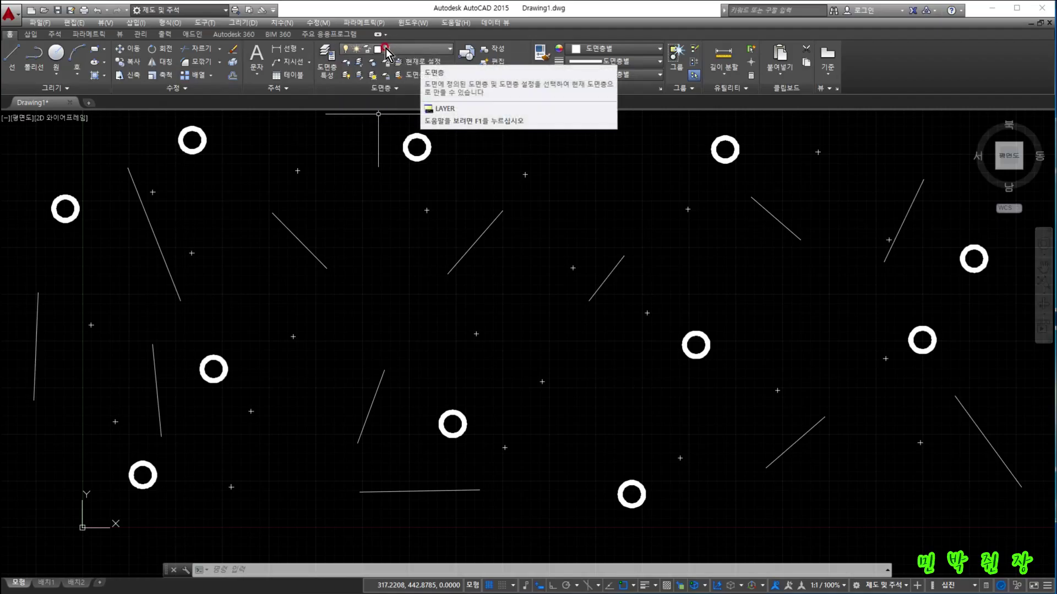
# Try to turn off the current layer 점 and dismiss the request.
pyautogui.click(348, 49)
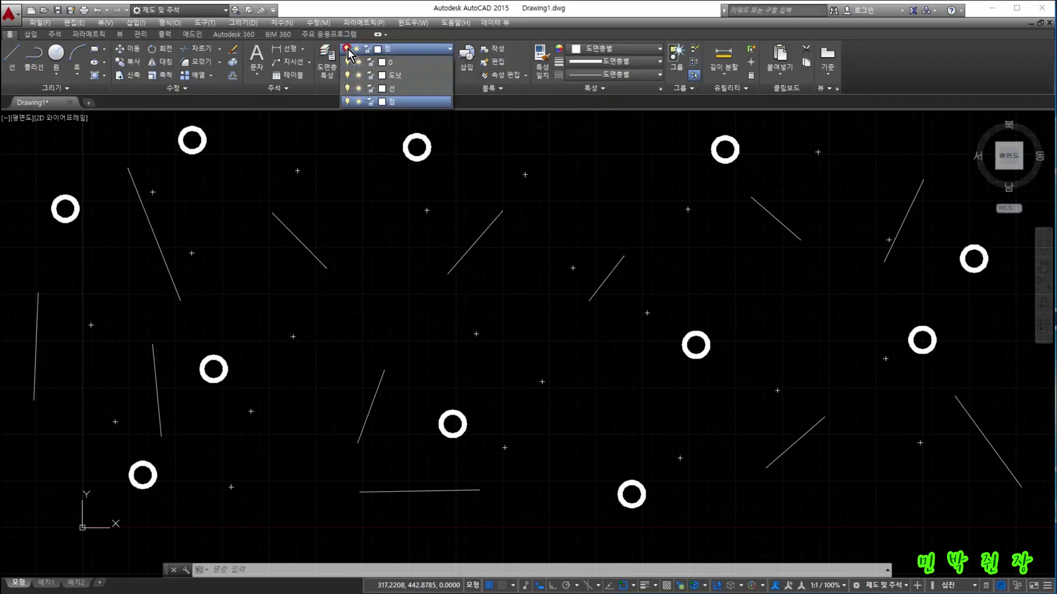
pyautogui.click(348, 101)
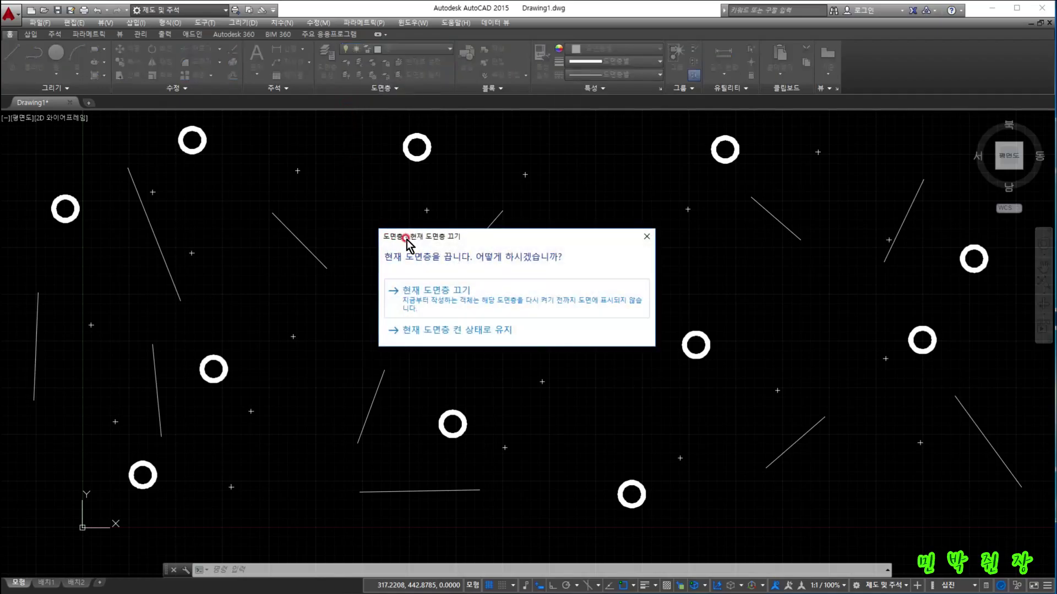
pyautogui.click(647, 238)
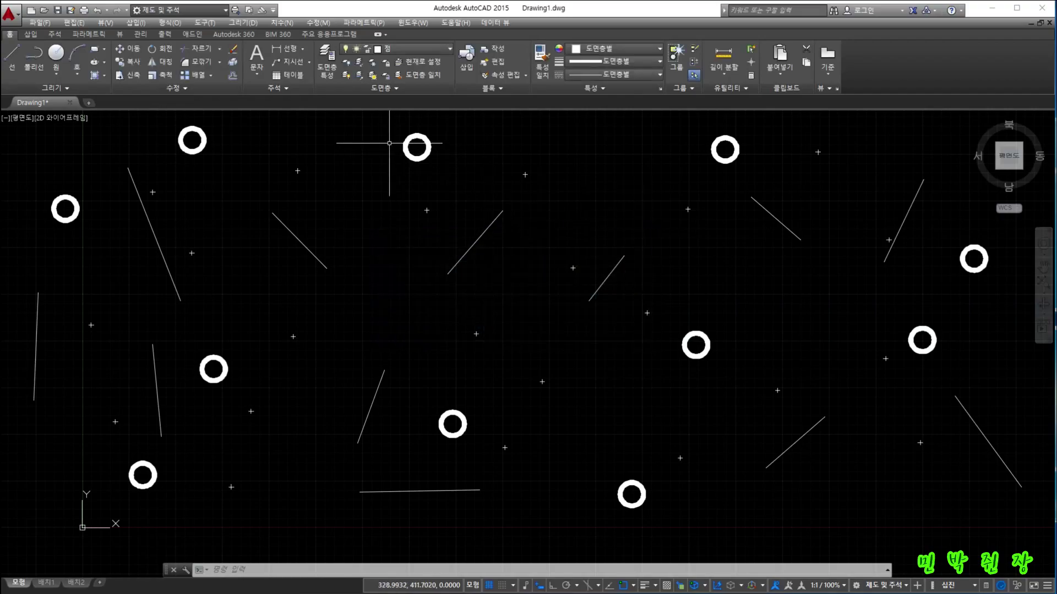
# Make layer 0 current and turn the 점 layer off and on again.
pyautogui.click(449, 52)
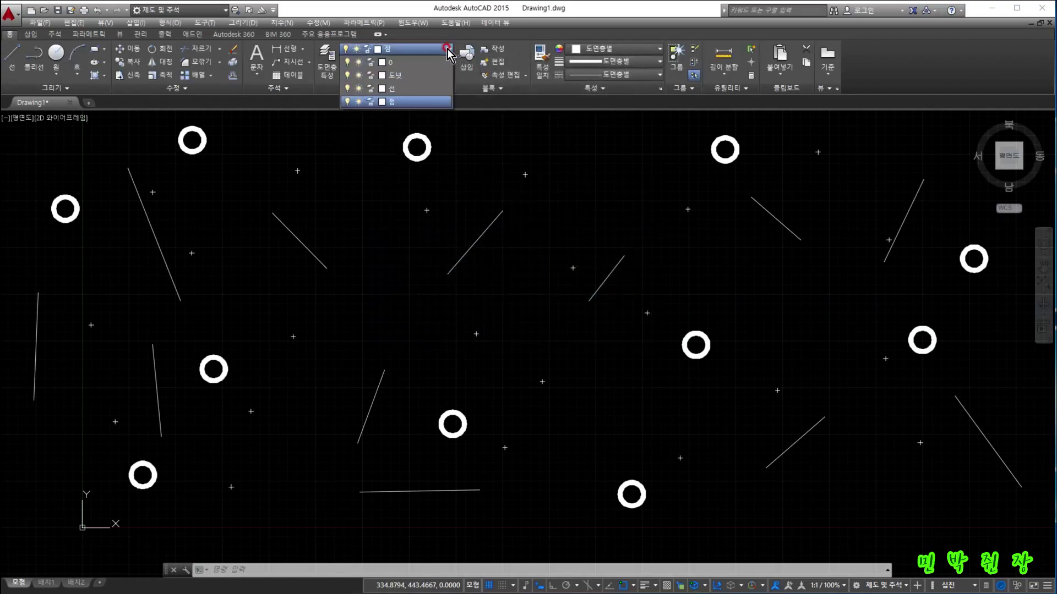
pyautogui.click(402, 60)
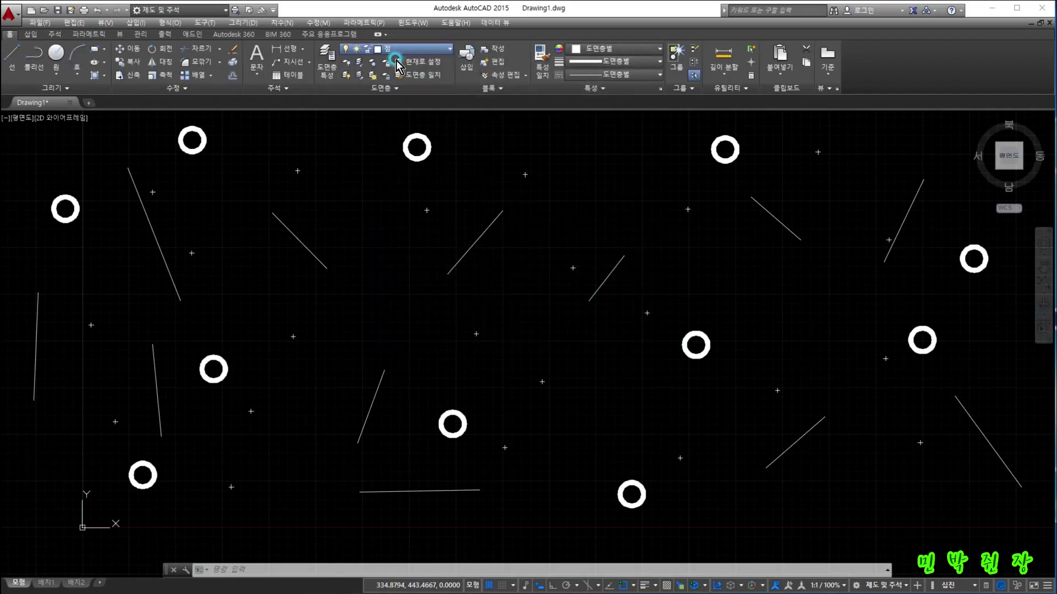
pyautogui.click(348, 50)
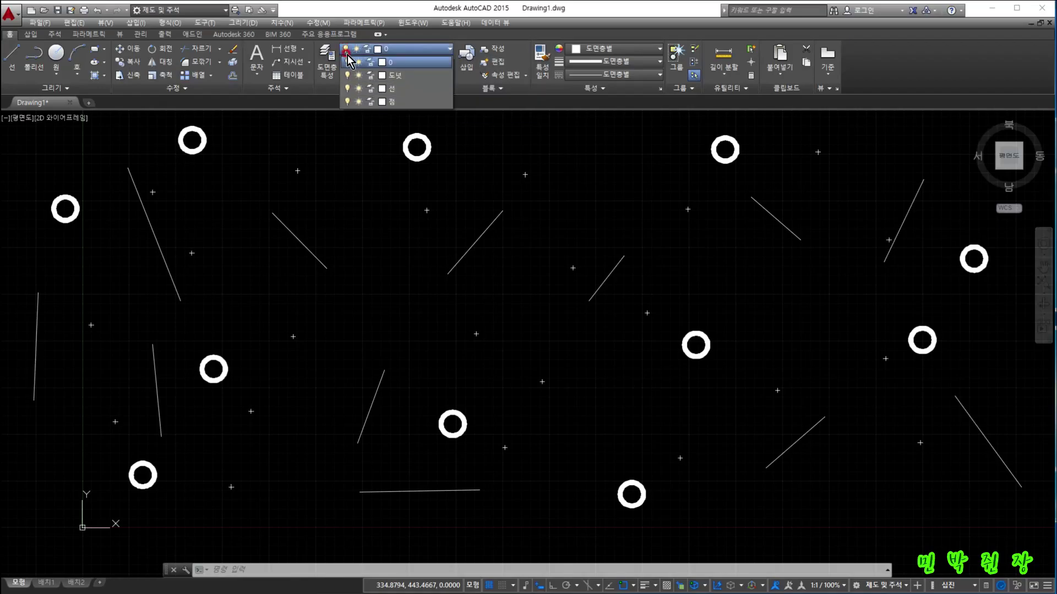
pyautogui.click(348, 100)
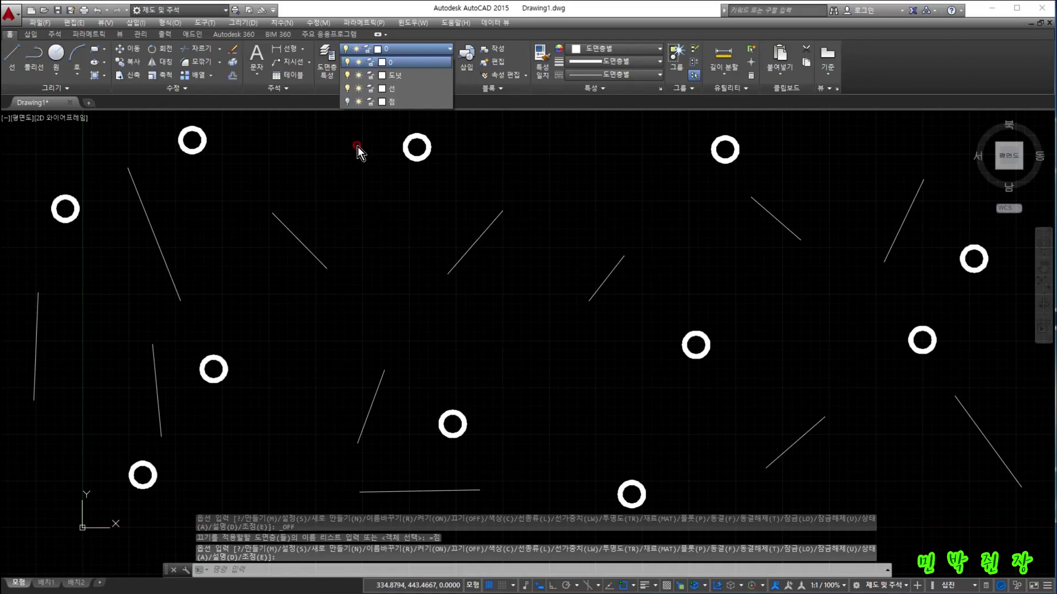
pyautogui.click(348, 102)
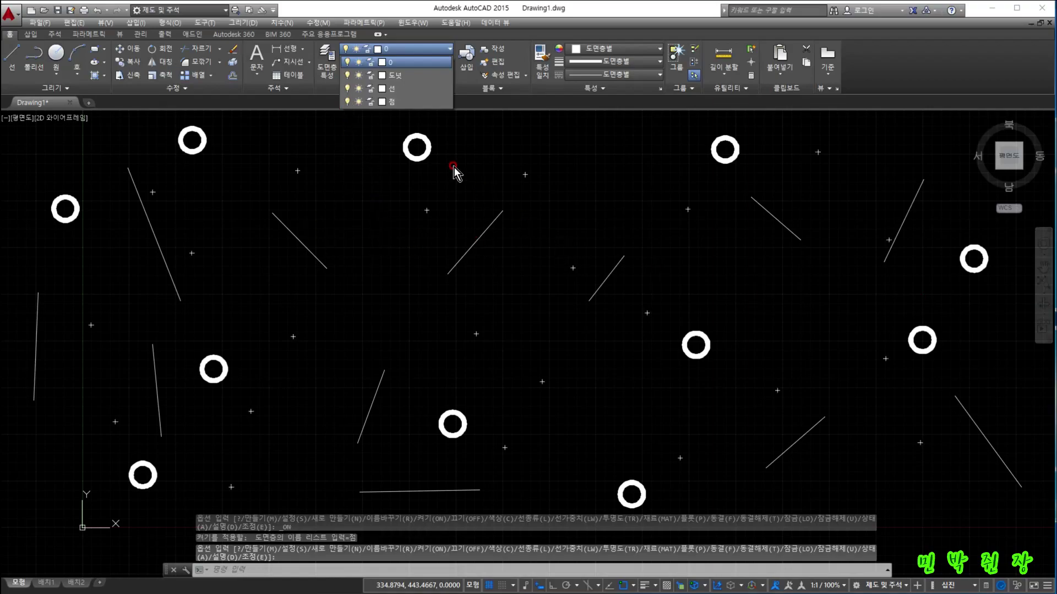
# Turn the 도넛 layer off and on again, and do the same with the 선 layer.
pyautogui.click(348, 75)
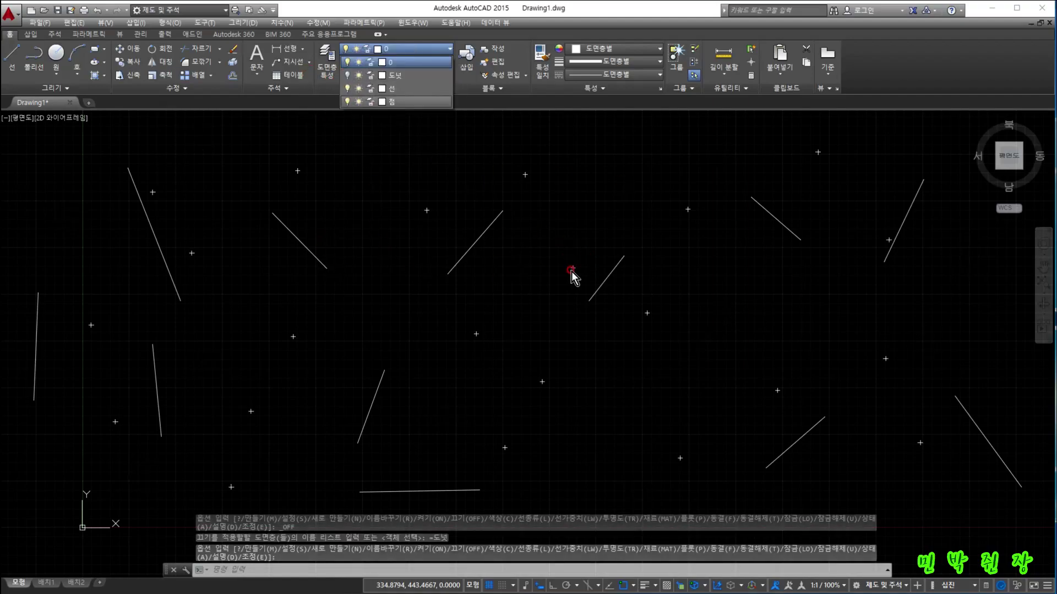
pyautogui.click(347, 75)
pyautogui.click(347, 89)
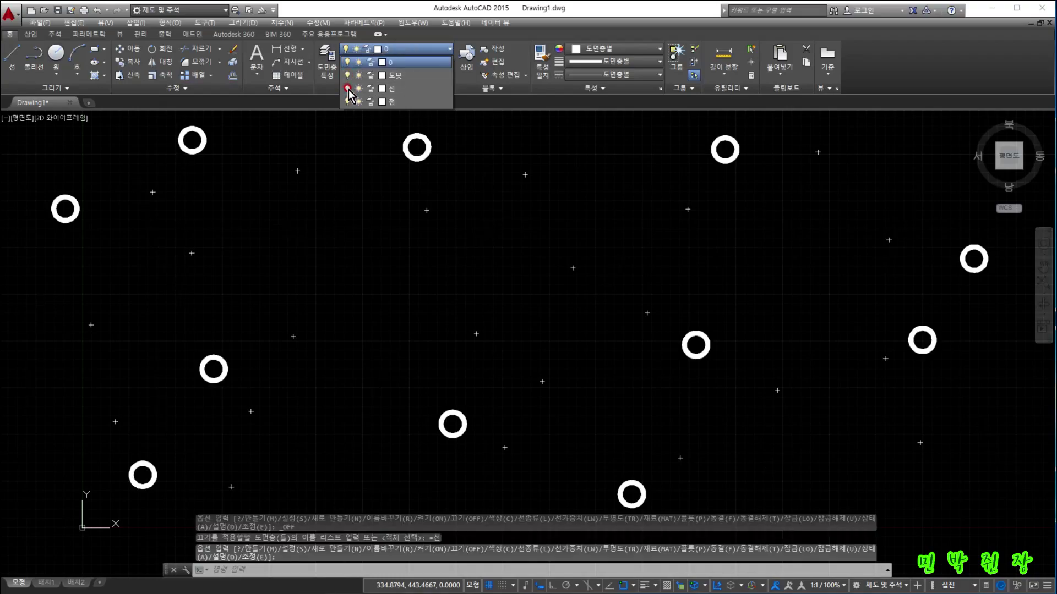
pyautogui.click(348, 89)
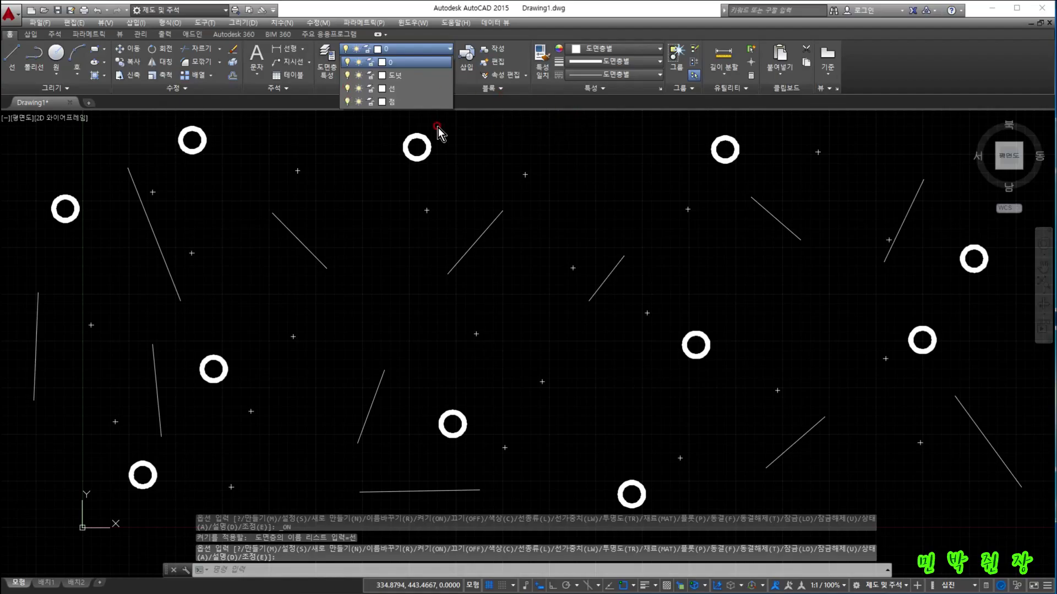
pyautogui.click(469, 57)
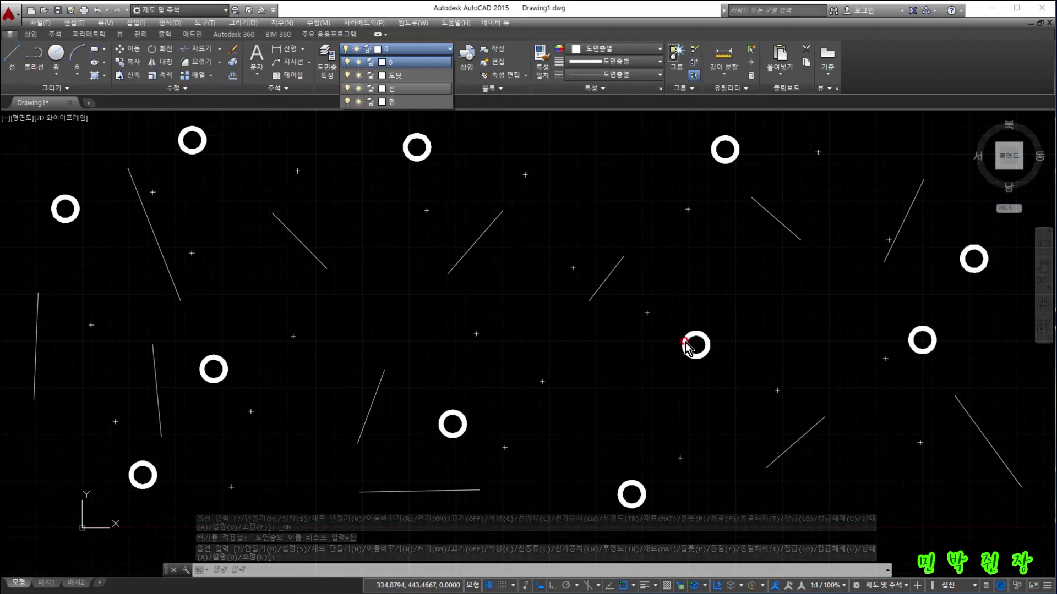
pyautogui.click(349, 258)
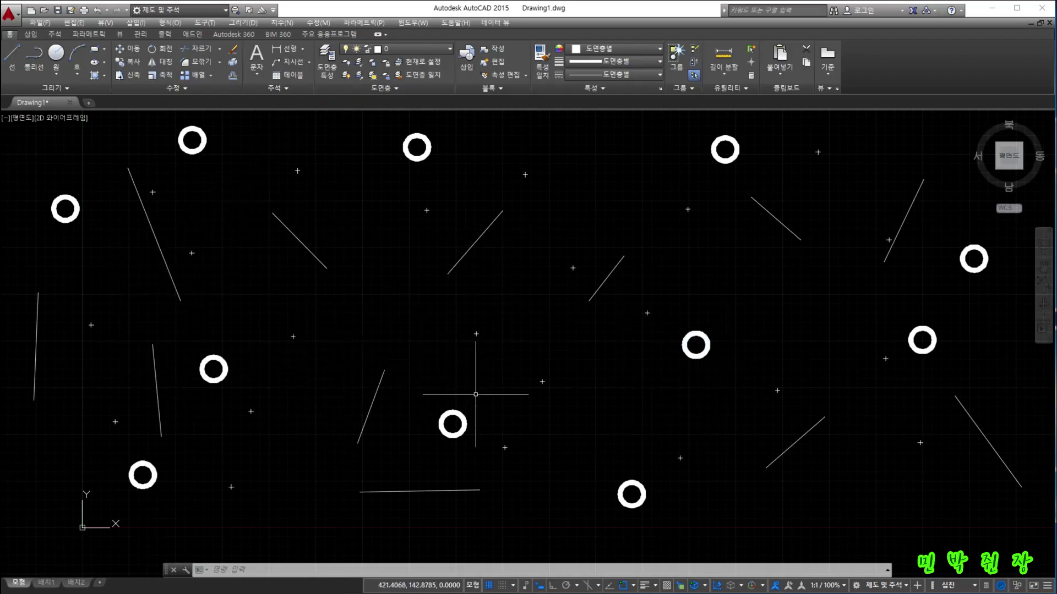
# Select five lines, two donuts and one point by picking them one by one across the drawing.
pyautogui.click(373, 401)
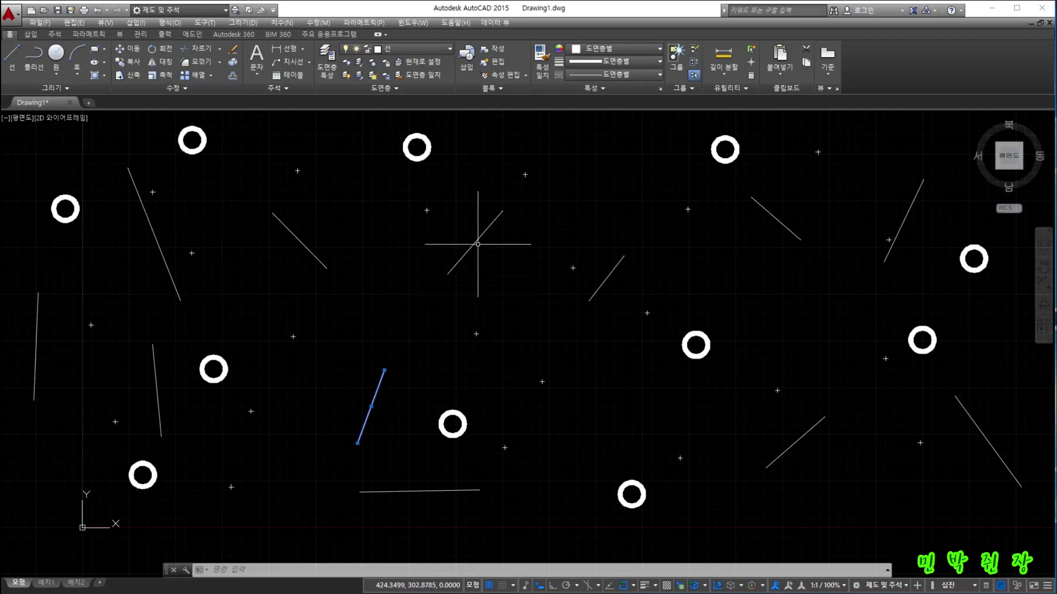
pyautogui.click(475, 242)
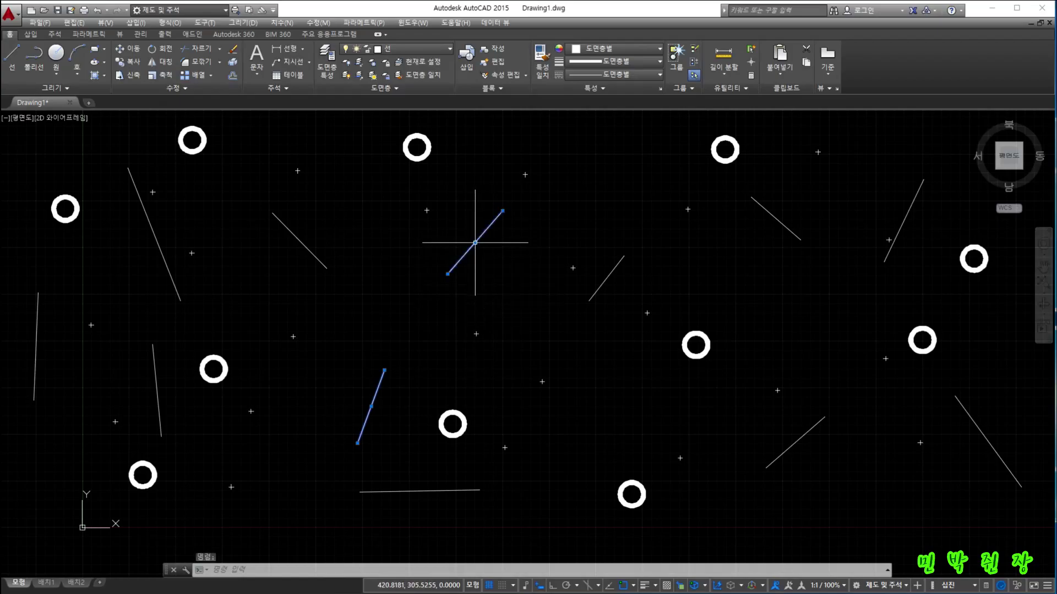
pyautogui.click(299, 241)
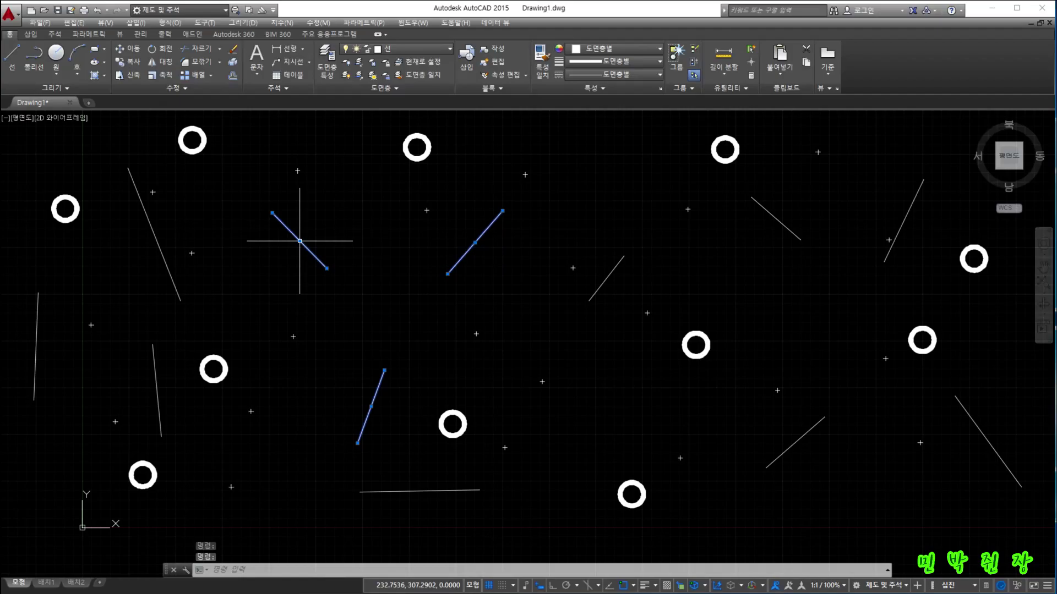
pyautogui.click(424, 154)
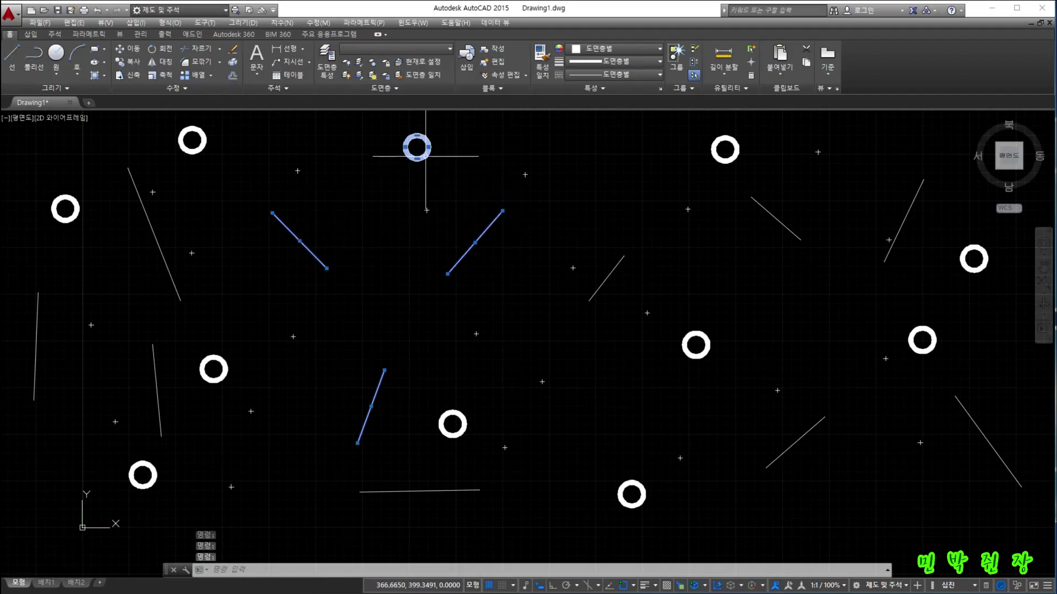
pyautogui.click(573, 268)
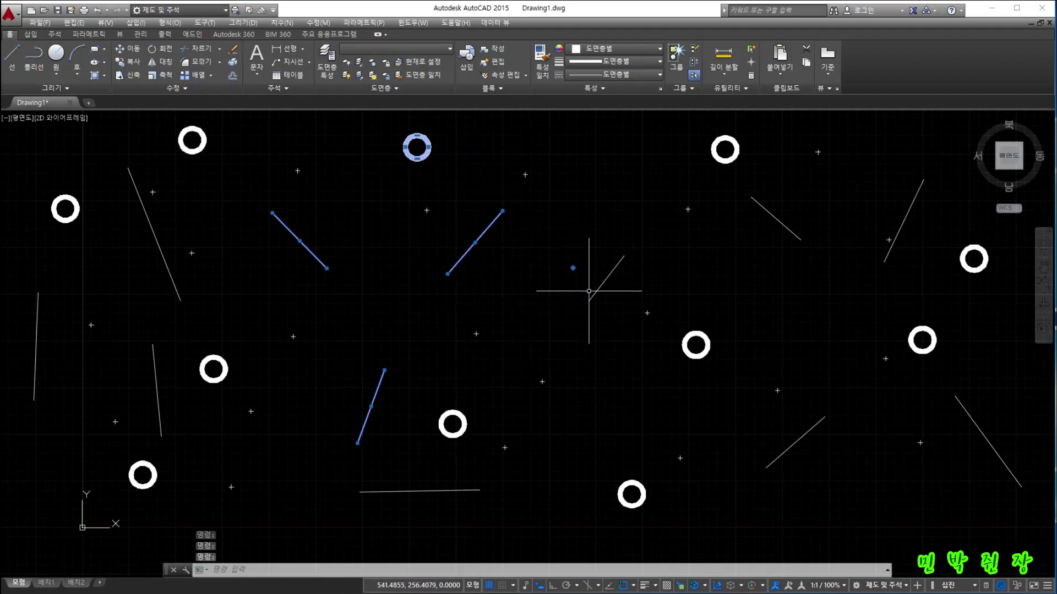
pyautogui.click(697, 333)
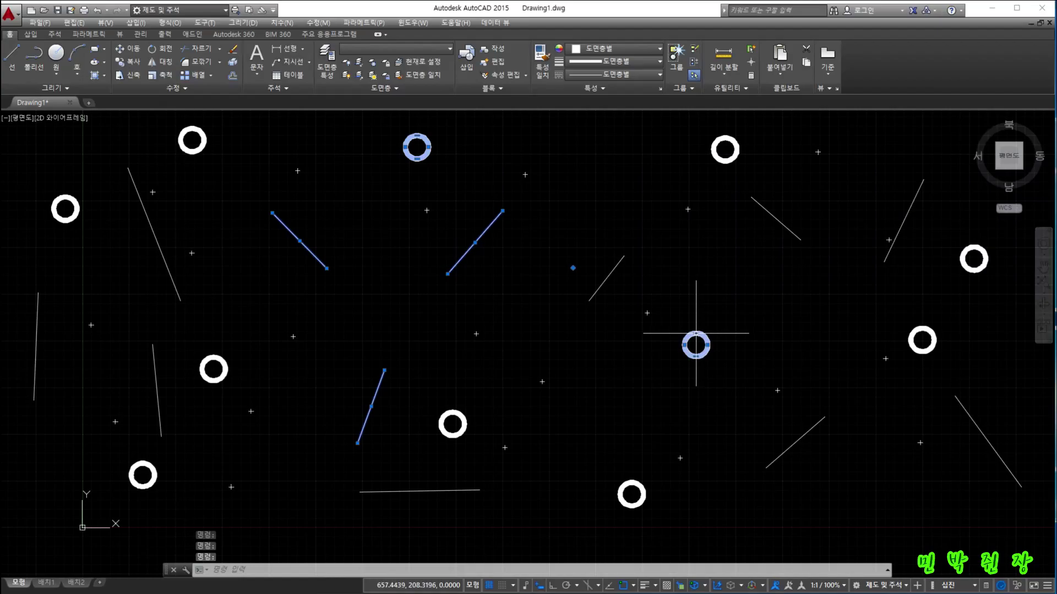
pyautogui.click(807, 433)
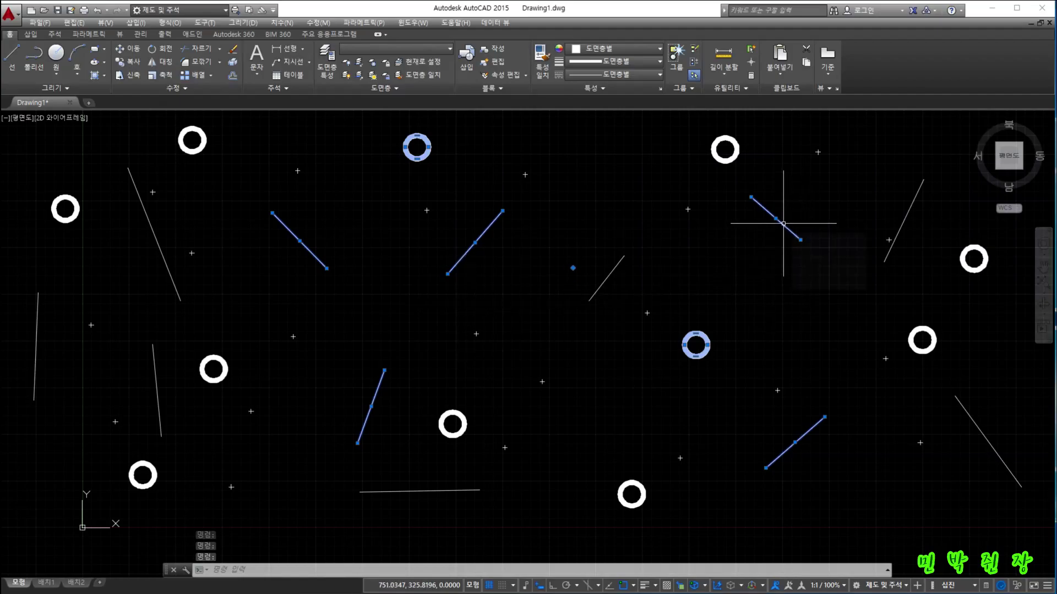
pyautogui.moveTo(783, 223)
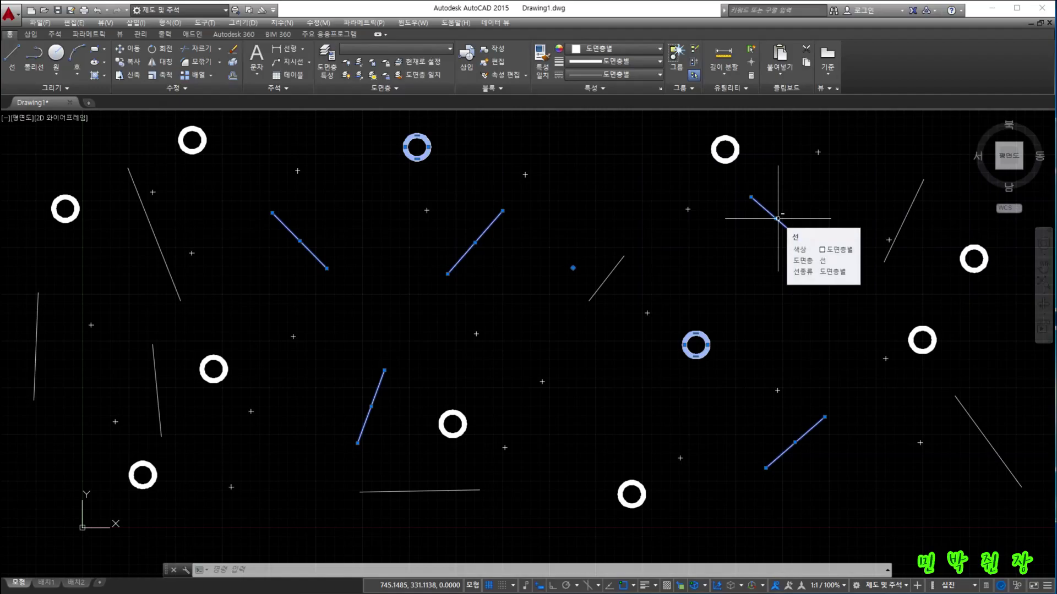
# Swap the upper-right line in the selection for a point and a donut near the upper edge, and clear the selection.
pyautogui.keyDown('shift'); pyautogui.click(777, 220); pyautogui.keyUp('shift')
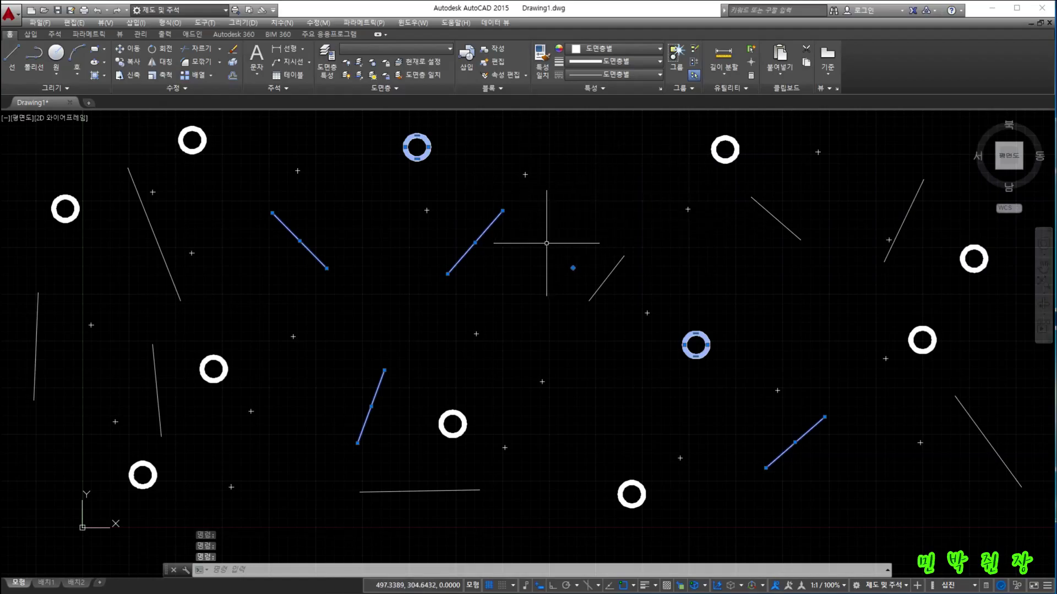
pyautogui.click(526, 176)
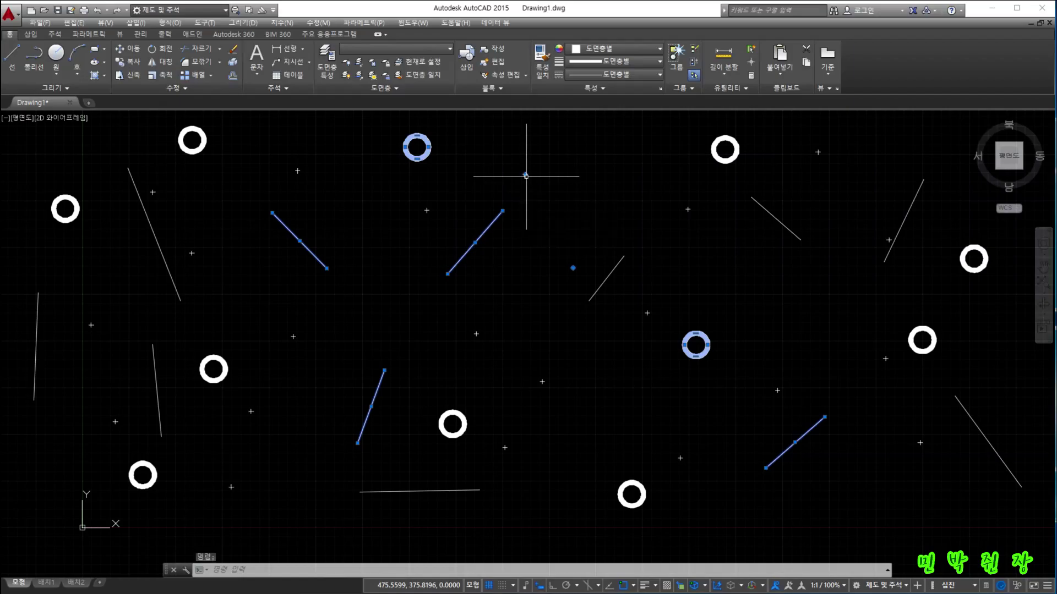
pyautogui.click(721, 153)
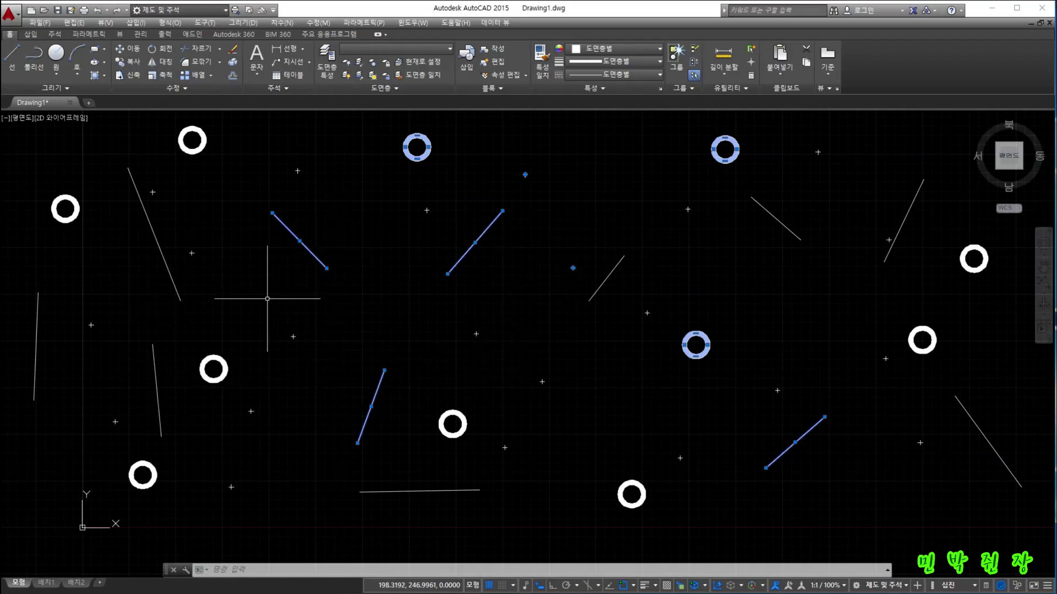
pyautogui.rightClick(543, 362)
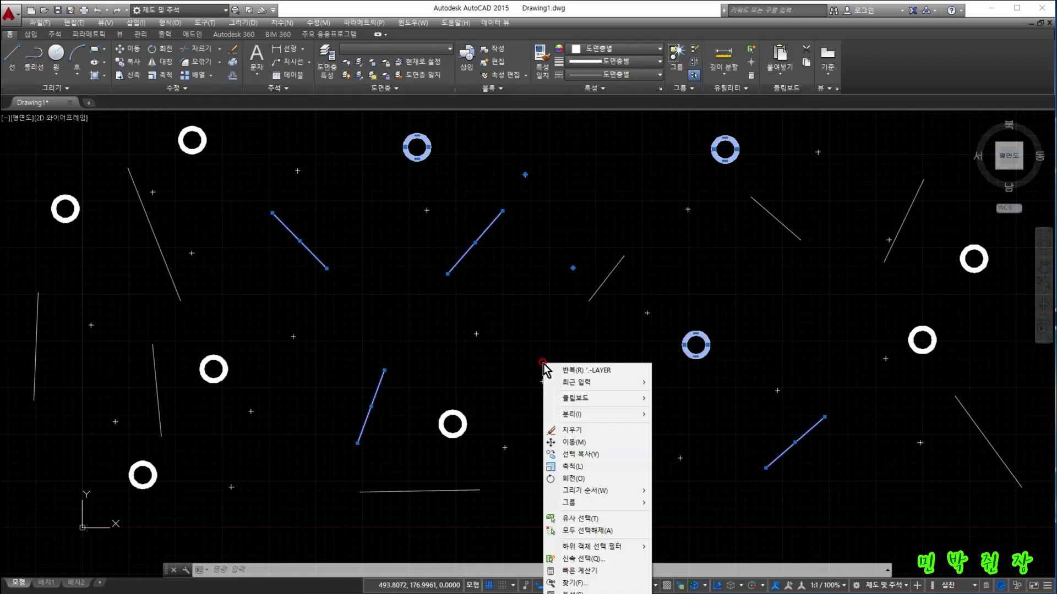
pyautogui.press('Escape')
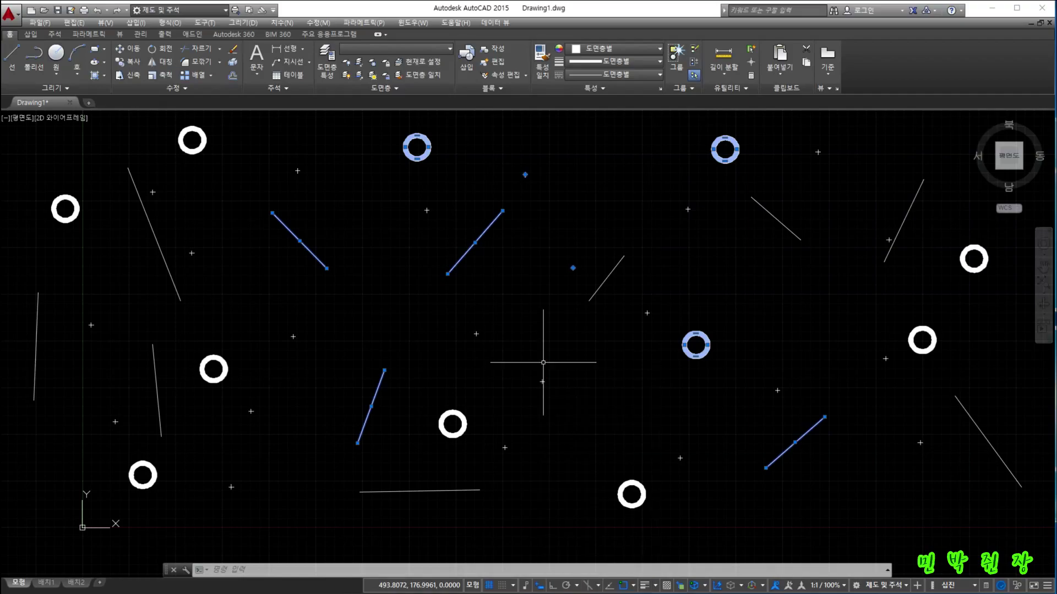
pyautogui.press('Escape')
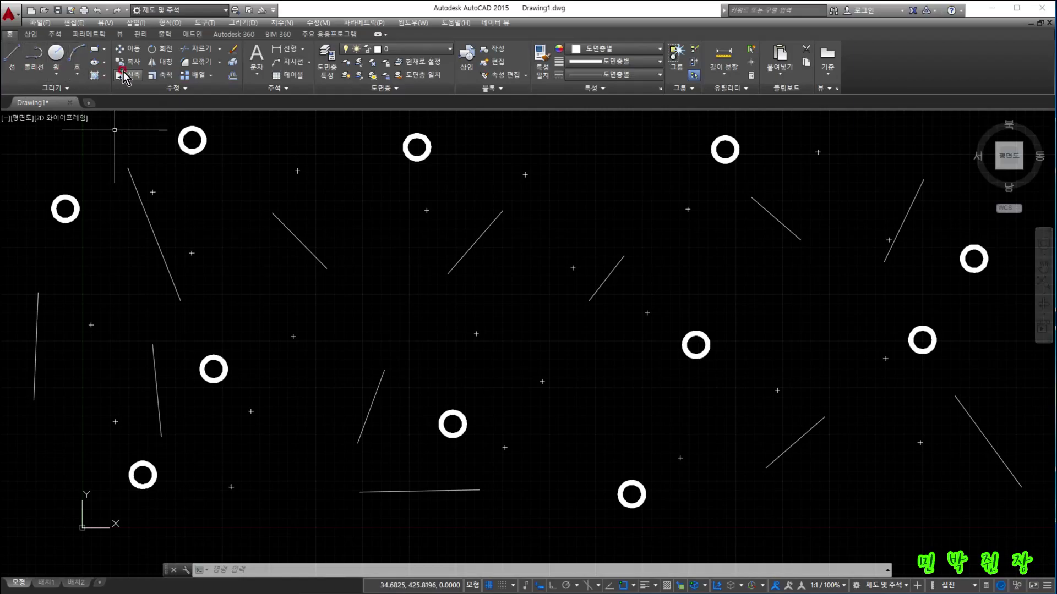
# Select the objects in the middle of the drawing with an enclosing window, and clear the selection.
pyautogui.click(368, 246)
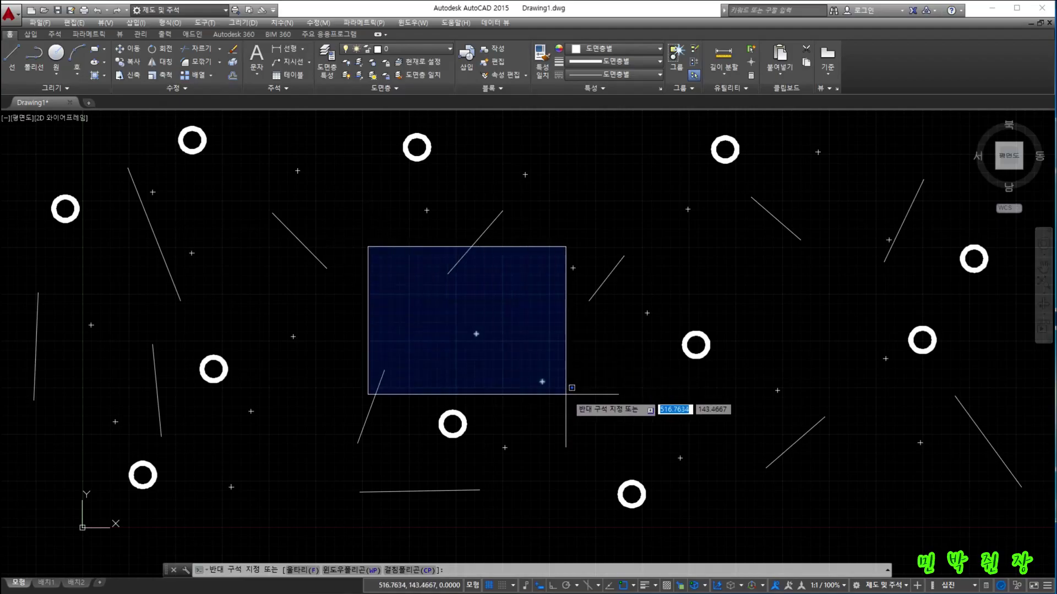
pyautogui.click(735, 455)
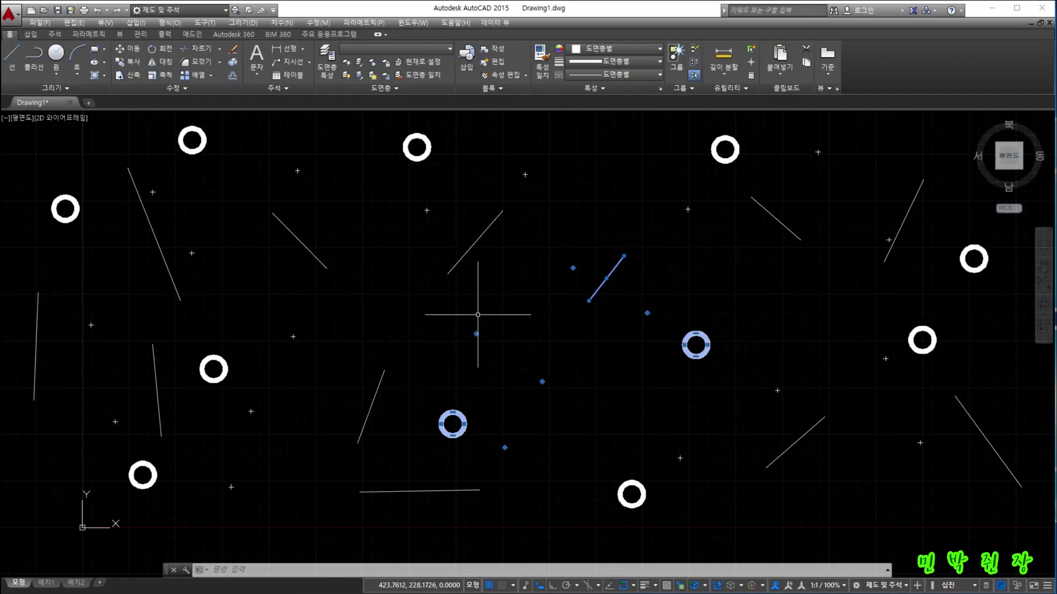
pyautogui.click(478, 315)
pyautogui.press('Escape')
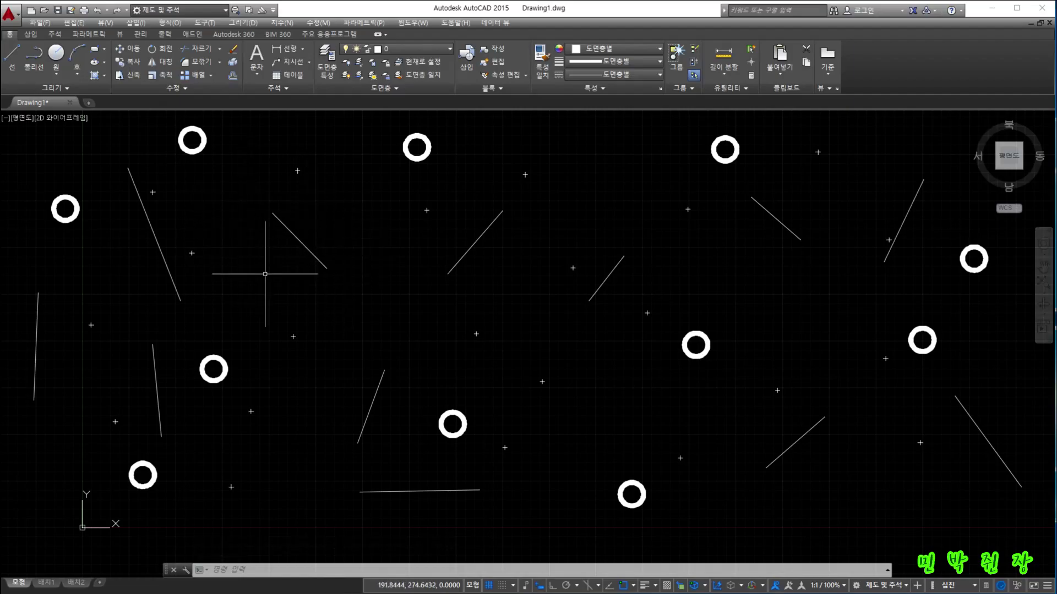
# Select the upper-left-centre line, the upper-middle line and the line left of the lower-middle donut, each with its own enclosing window.
pyautogui.click(246, 195)
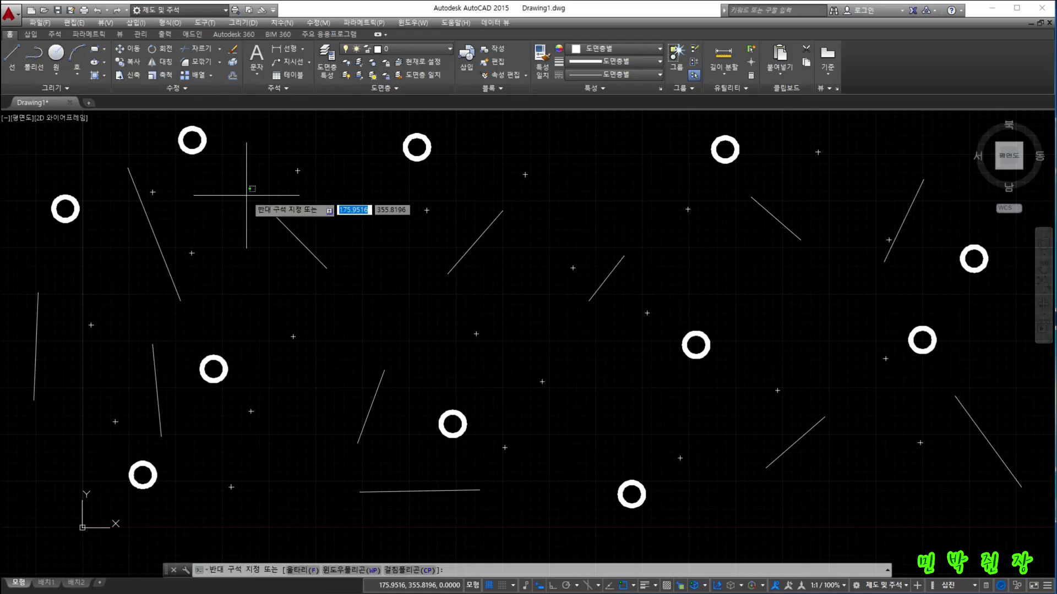
pyautogui.click(356, 287)
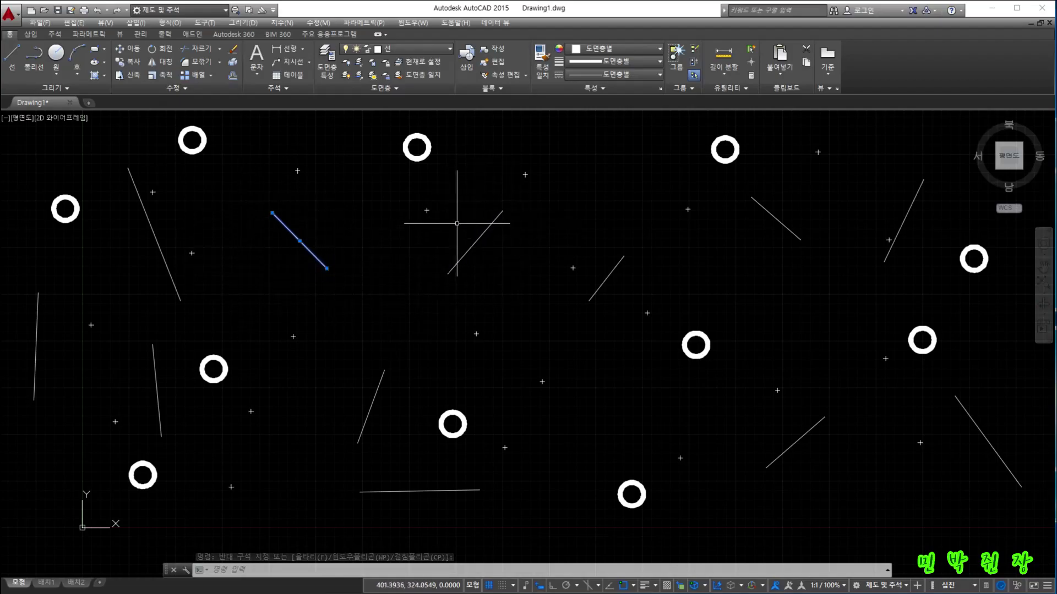
pyautogui.click(435, 203)
pyautogui.click(519, 281)
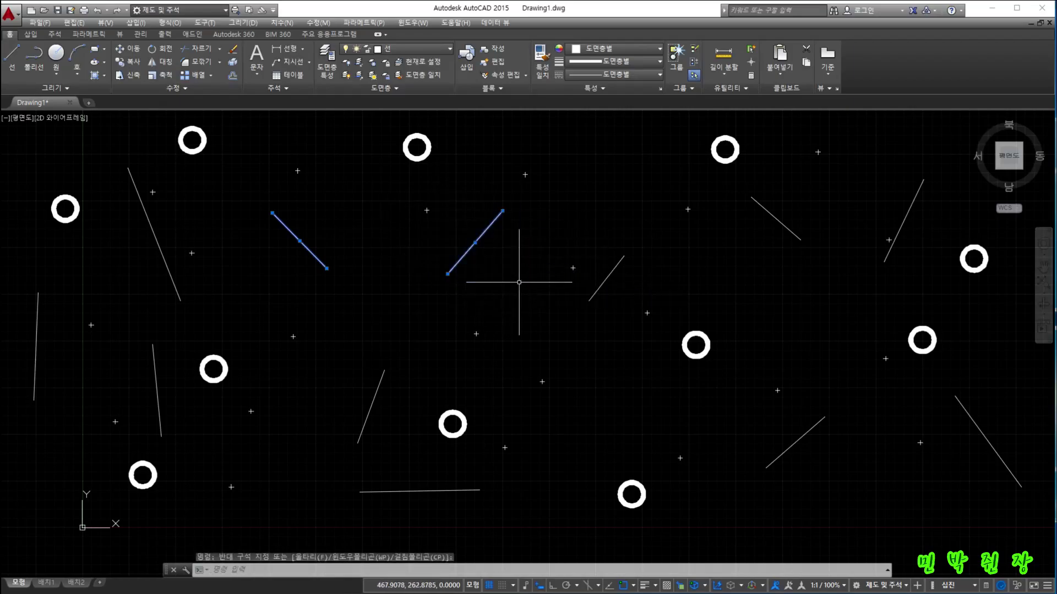
pyautogui.click(327, 361)
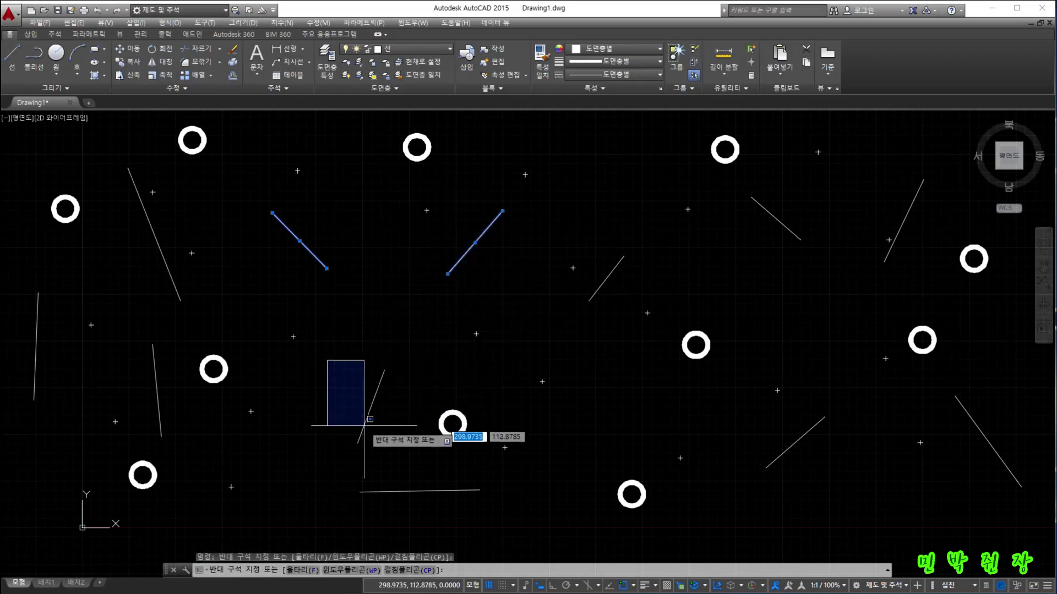
pyautogui.click(396, 446)
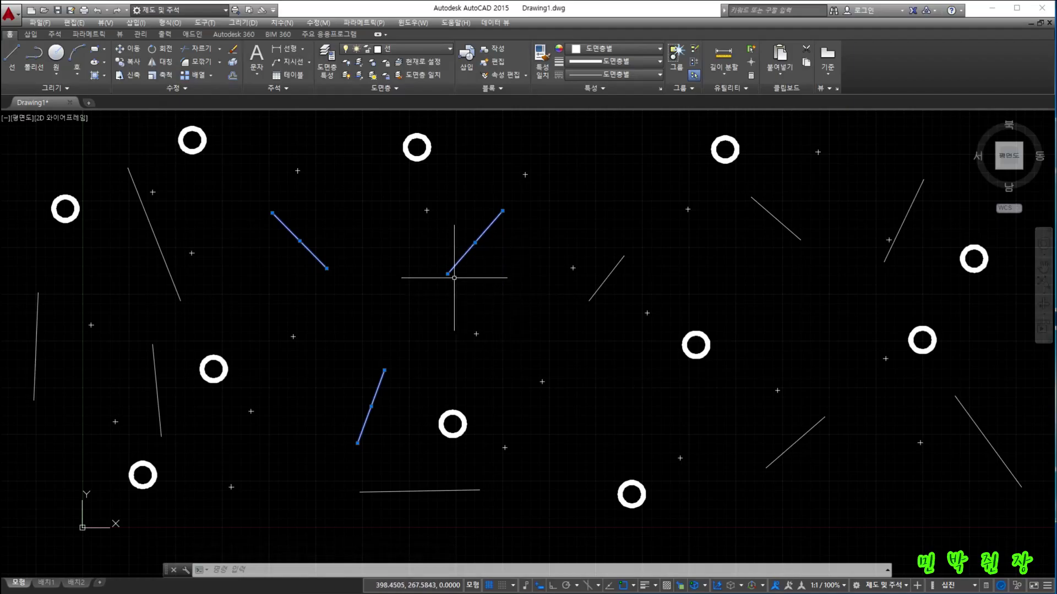
# Remove the upper-middle line from the selection with an enclosing window, and clear the remaining selection.
pyautogui.click(433, 200)
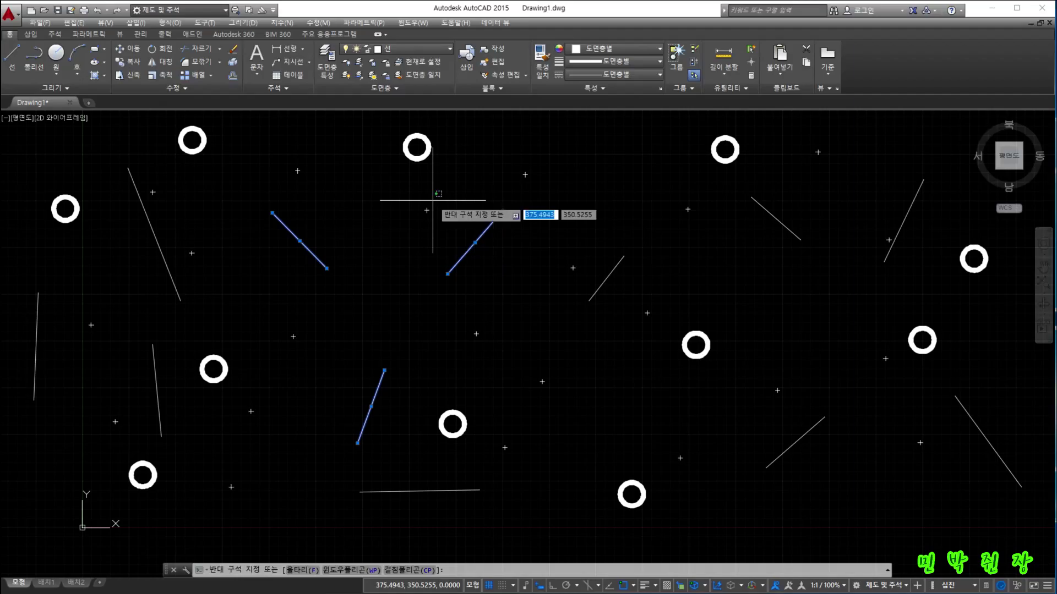
pyautogui.keyDown('shift'); pyautogui.click(522, 295); pyautogui.keyUp('shift')
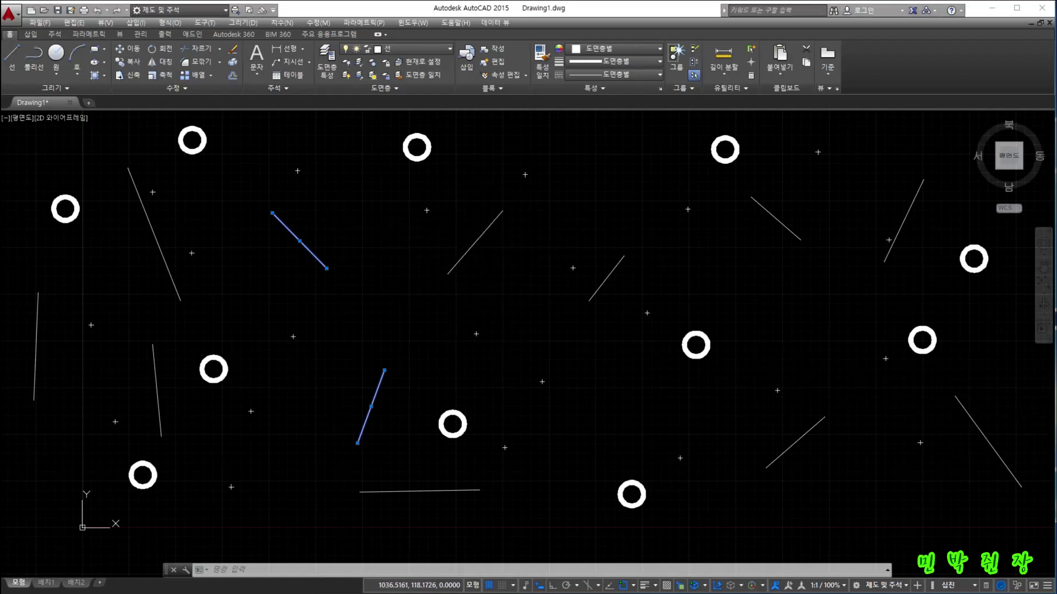
pyautogui.click(411, 310)
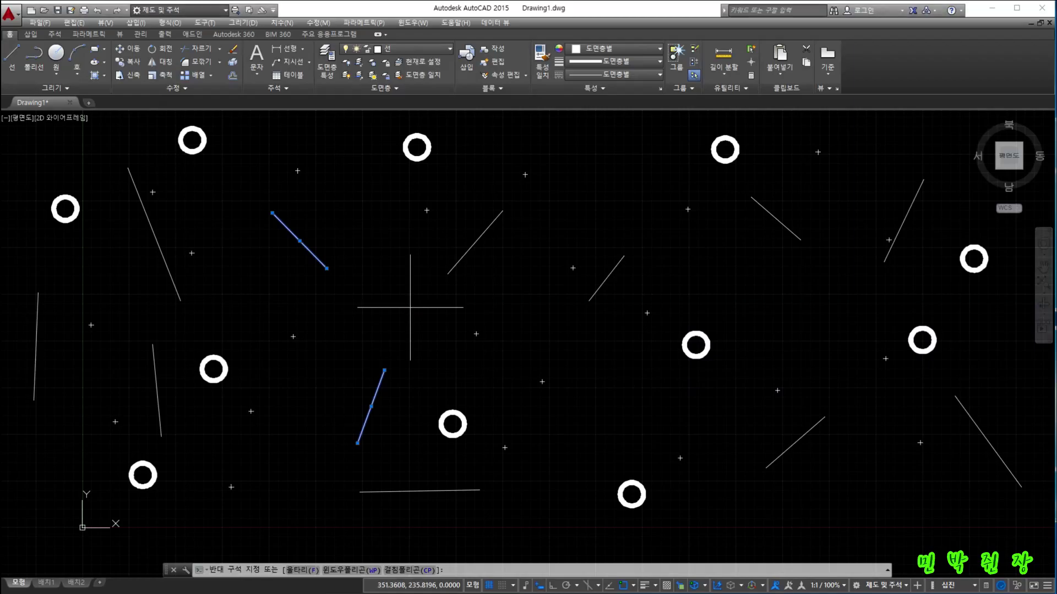
pyautogui.press('Escape')
pyautogui.press('Escape')
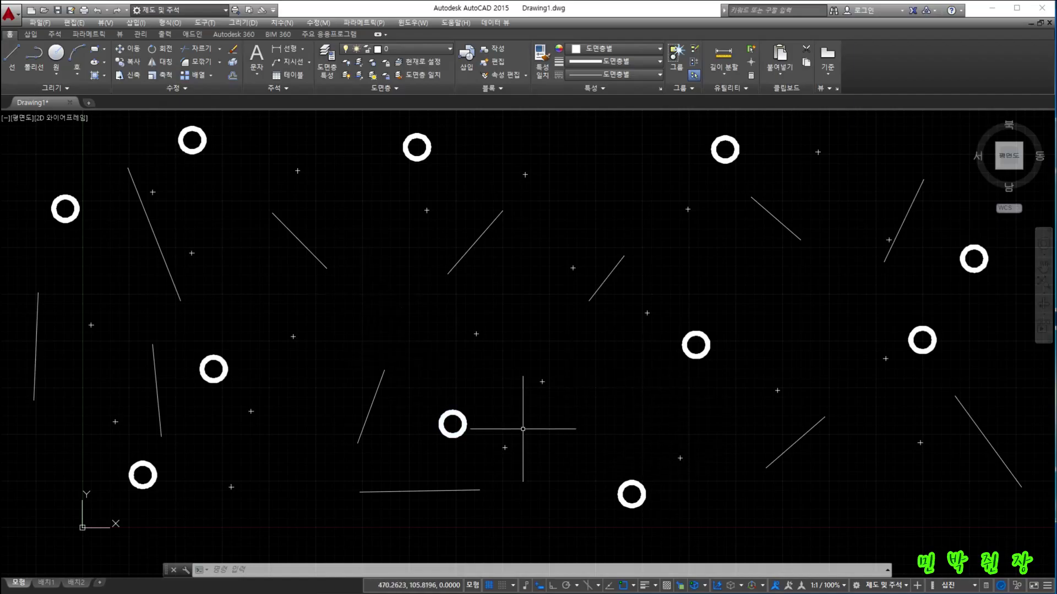
# Select the objects in the middle of the drawing with a crossing window drawn from lower right to upper left, and clear the selection.
pyautogui.click(595, 437)
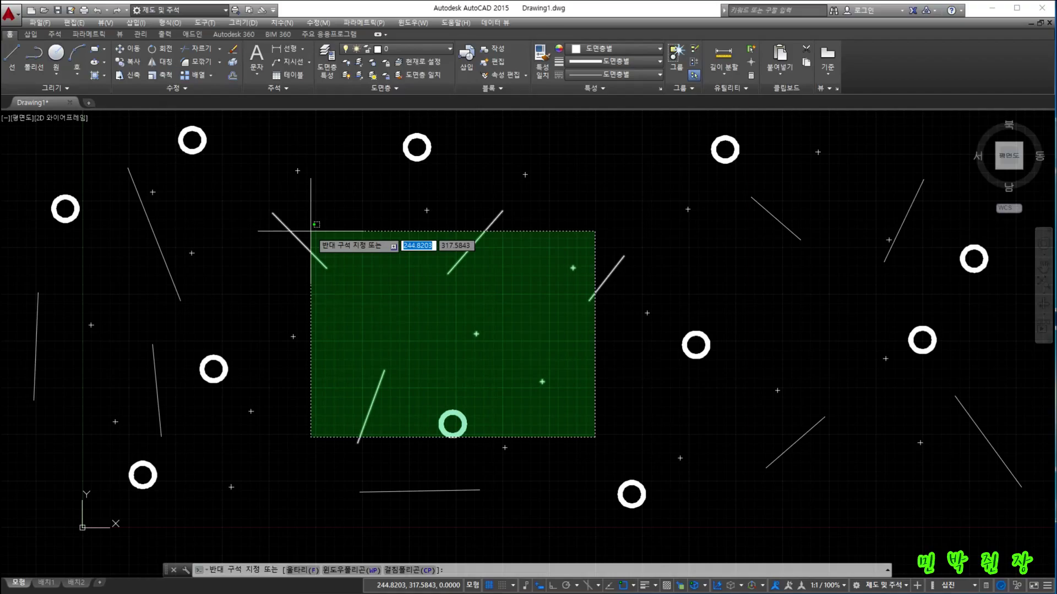
pyautogui.click(311, 231)
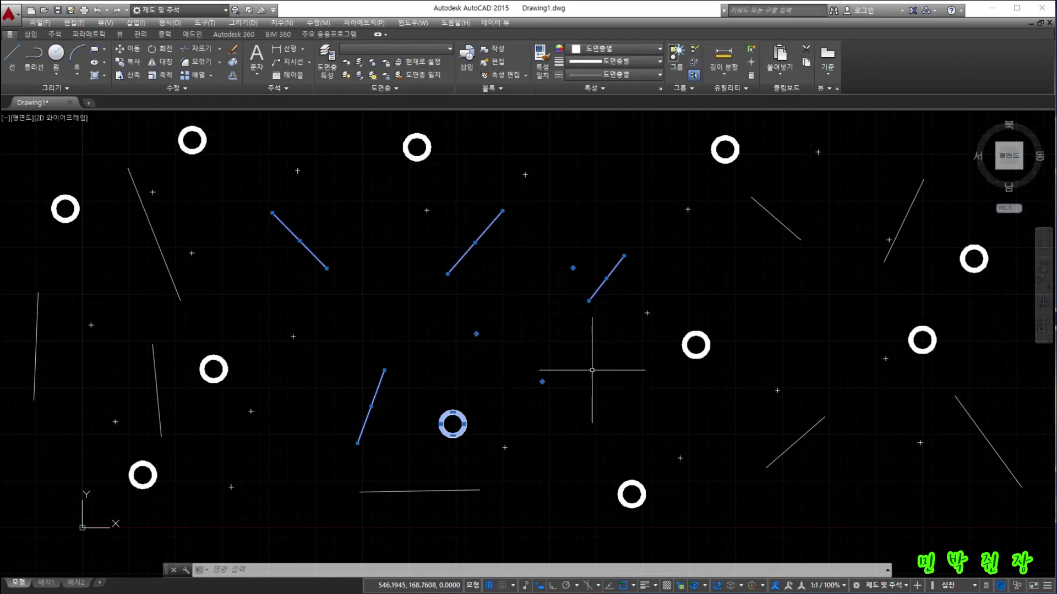
pyautogui.click(587, 408)
pyautogui.press('Escape')
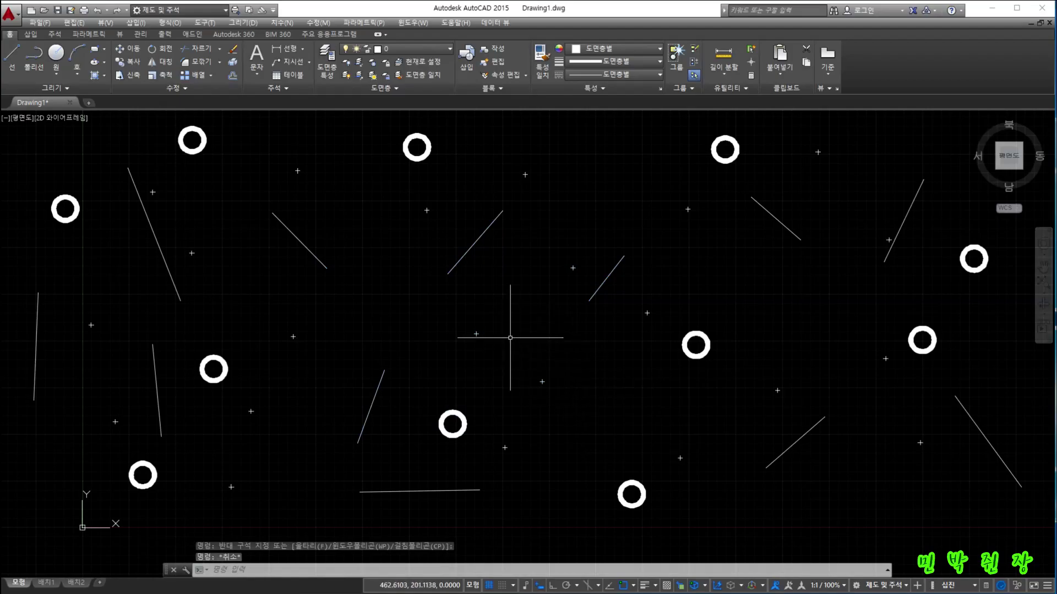
# Window-select the upper-left-centre line, the line and two points right of centre, the lower-middle line and donut, and the lower-right-centre line and point.
pyautogui.click(355, 247)
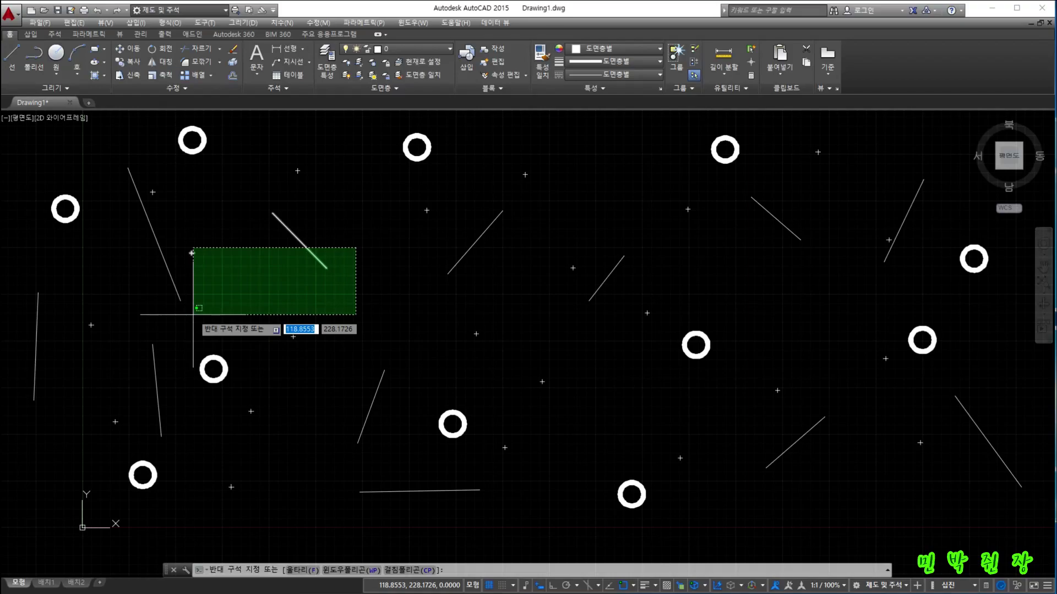
pyautogui.press('Escape')
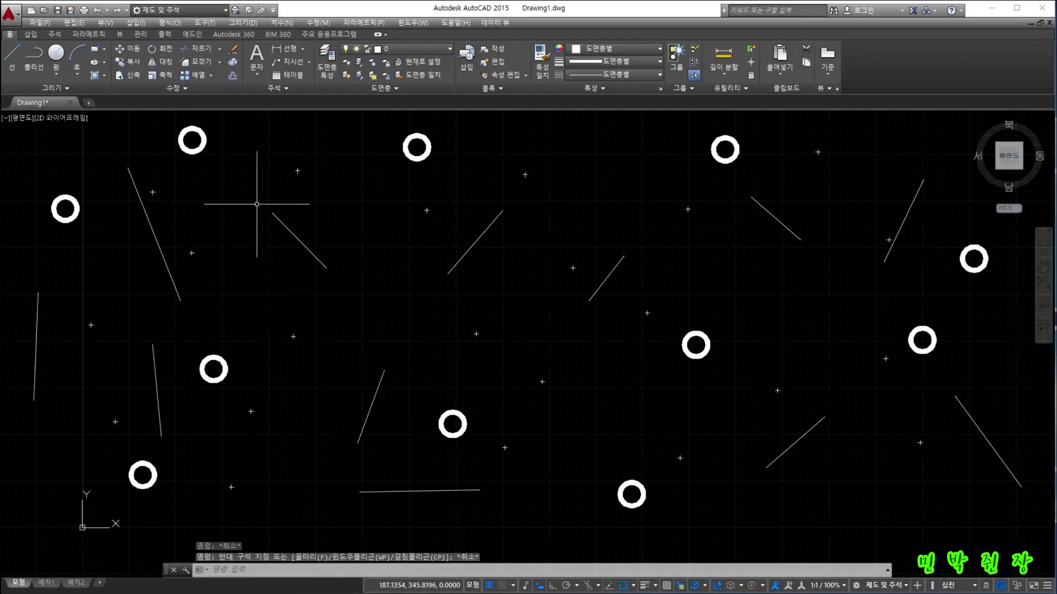
pyautogui.click(256, 203)
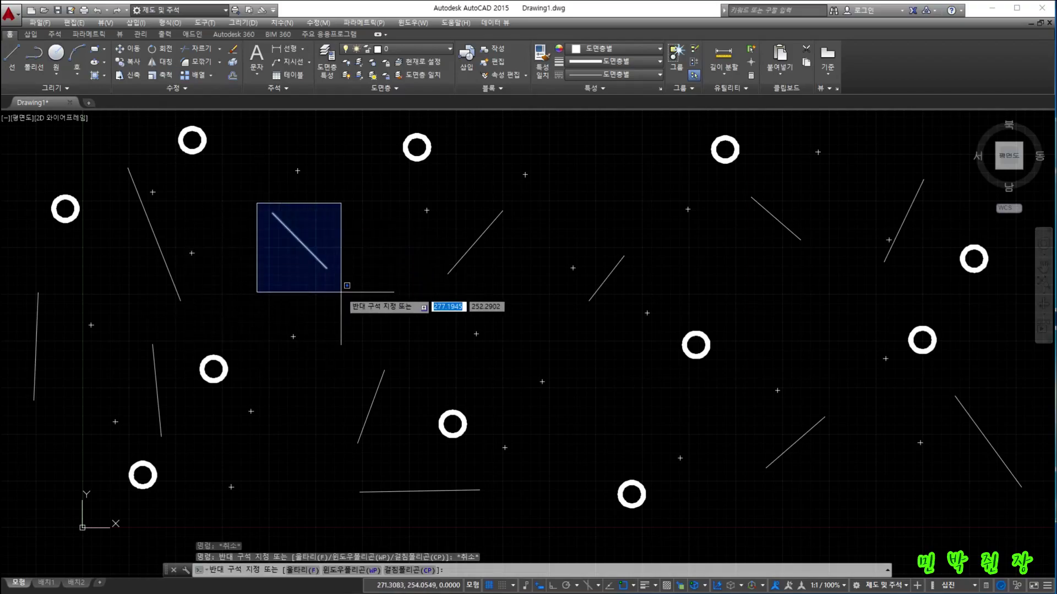
pyautogui.click(340, 290)
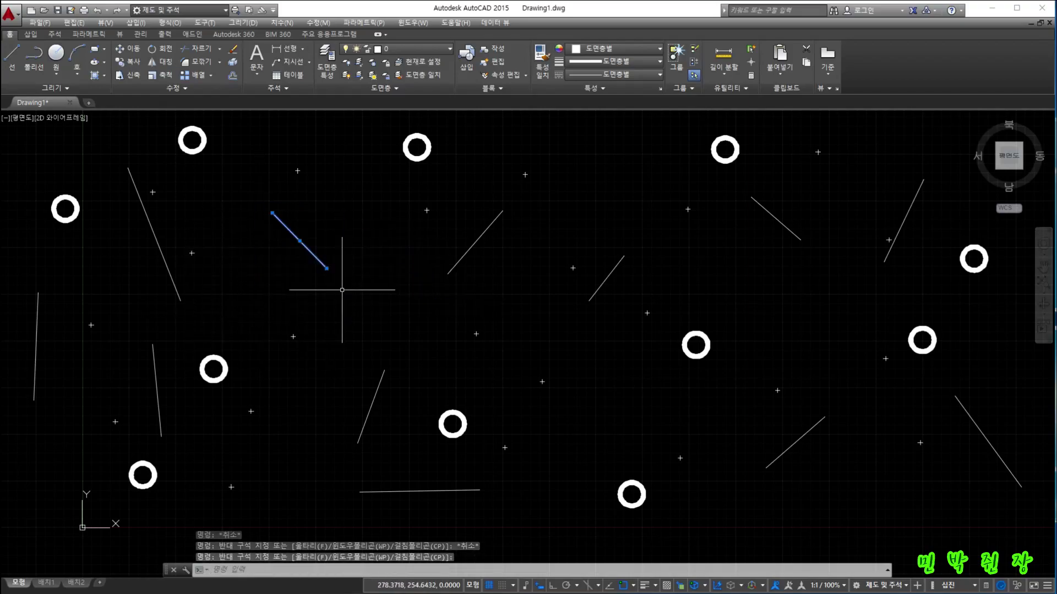
pyautogui.click(551, 242)
pyautogui.click(654, 334)
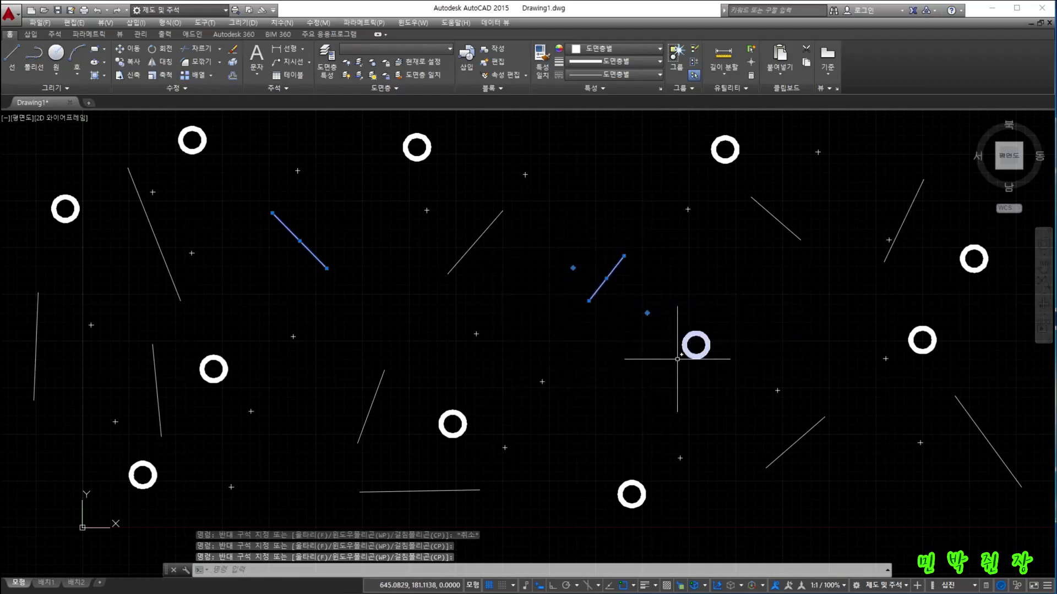
pyautogui.click(337, 354)
pyautogui.click(506, 464)
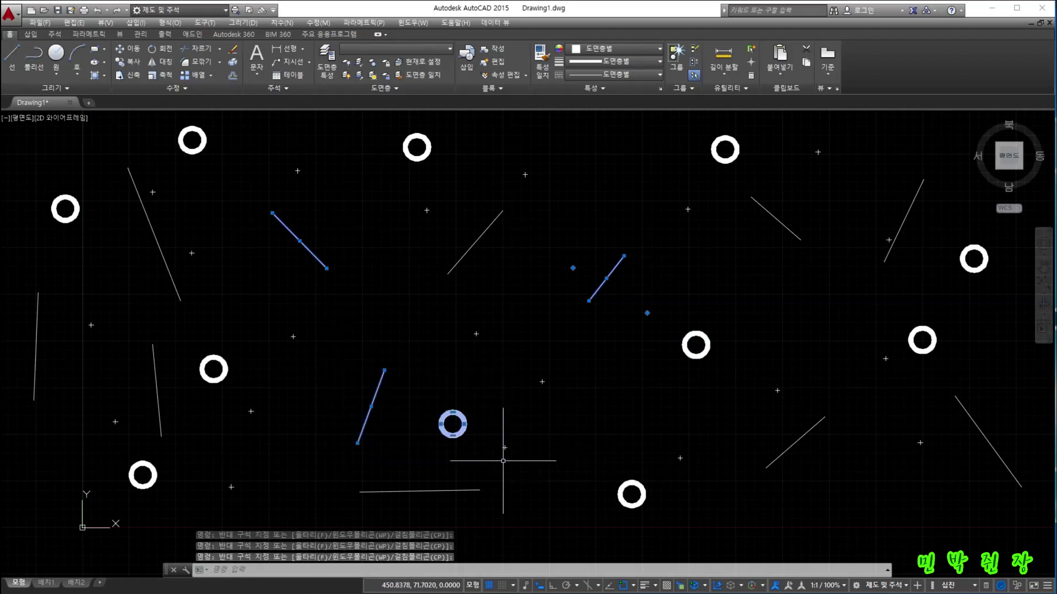
pyautogui.click(844, 479)
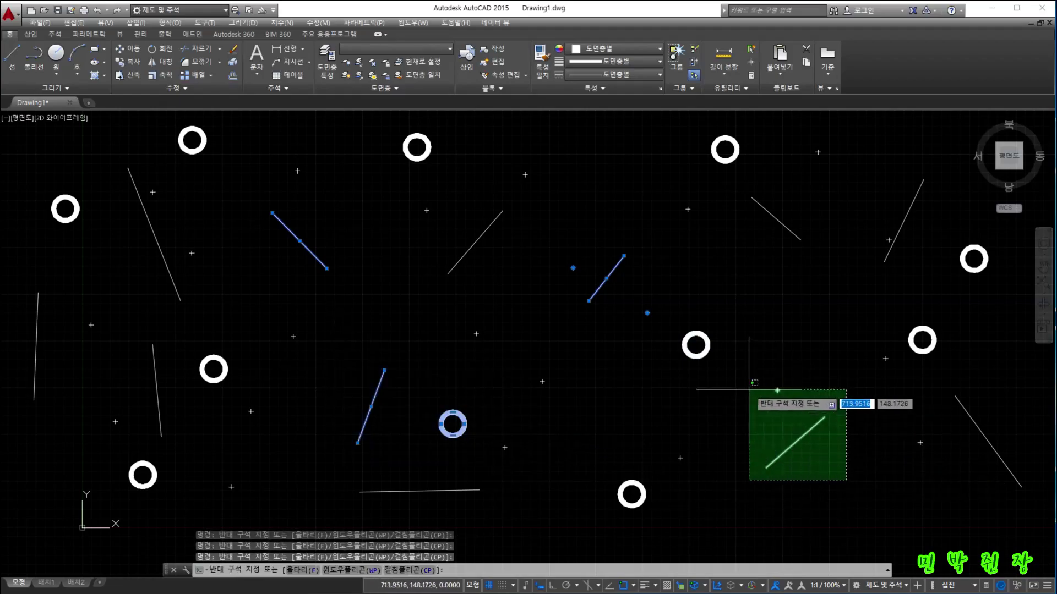
pyautogui.click(747, 387)
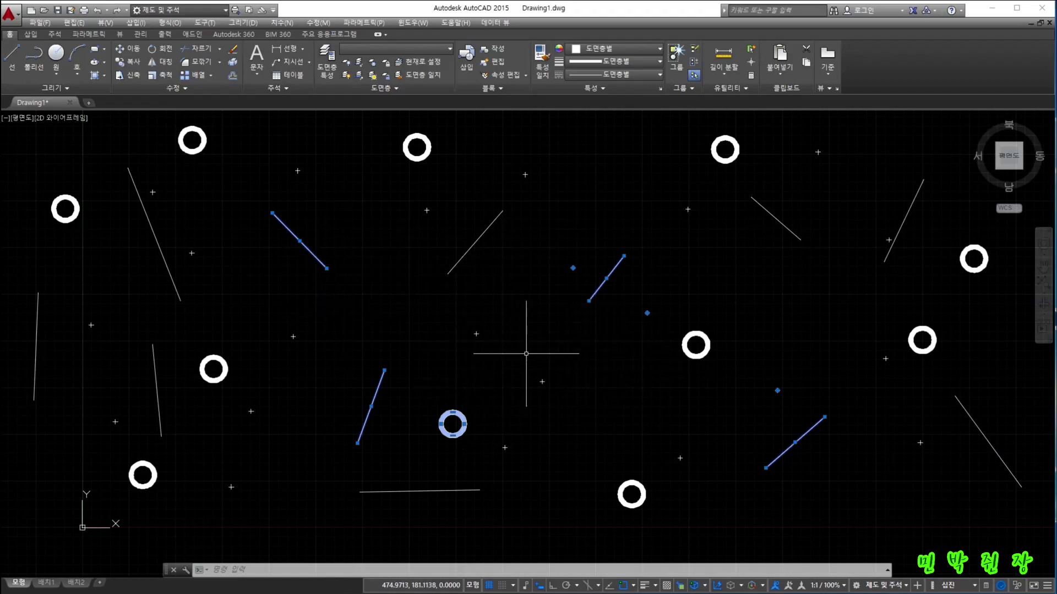
# Add the upper-middle donut, the upper-left donut, and the upper-right donut with its nearby line and two points to the selection by window.
pyautogui.click(372, 126)
pyautogui.click(492, 183)
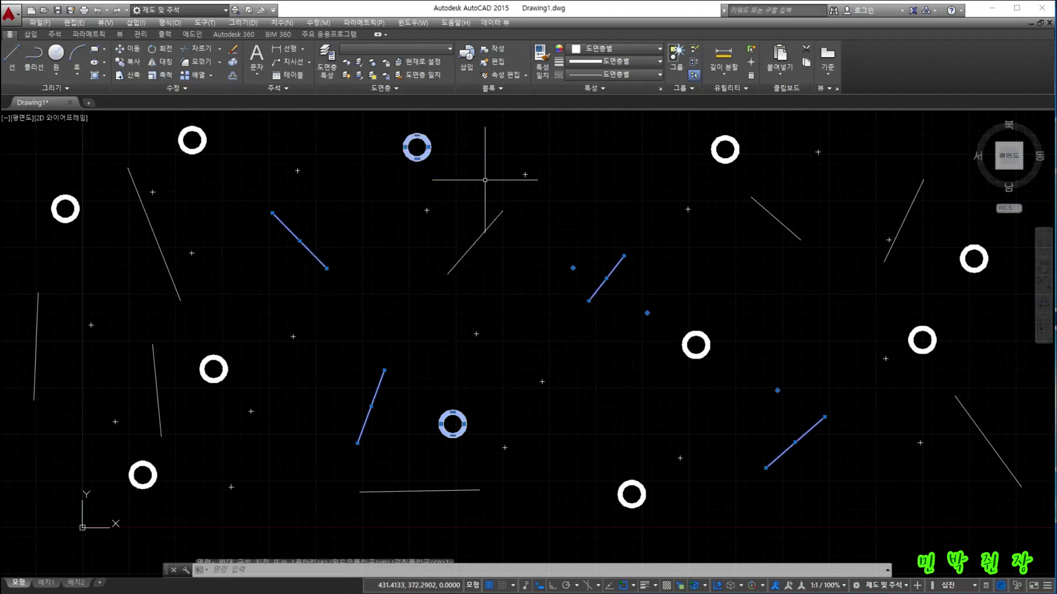
pyautogui.click(168, 121)
pyautogui.click(214, 162)
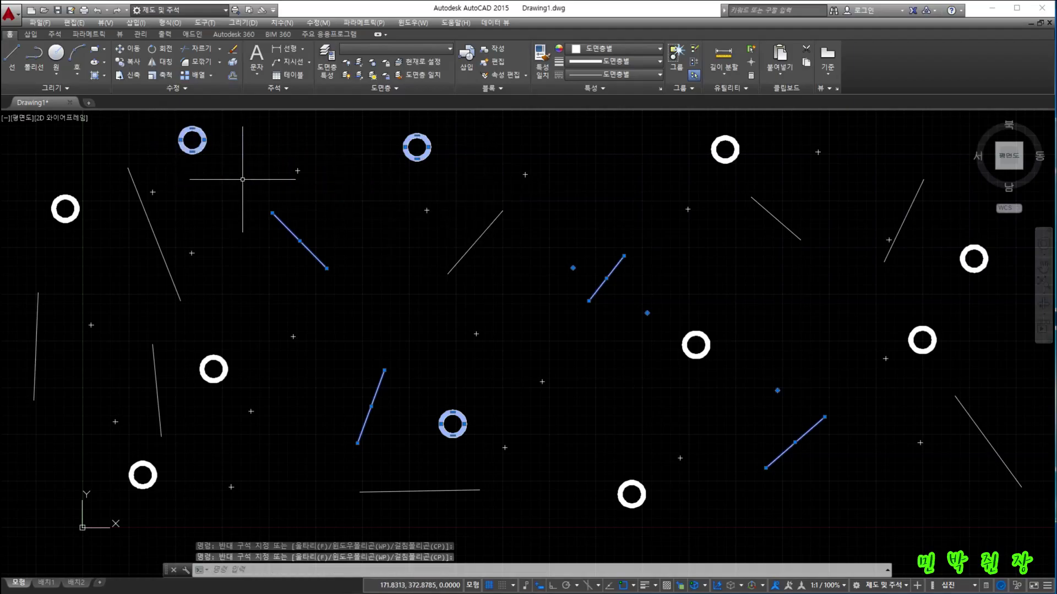
pyautogui.click(829, 271)
pyautogui.click(686, 130)
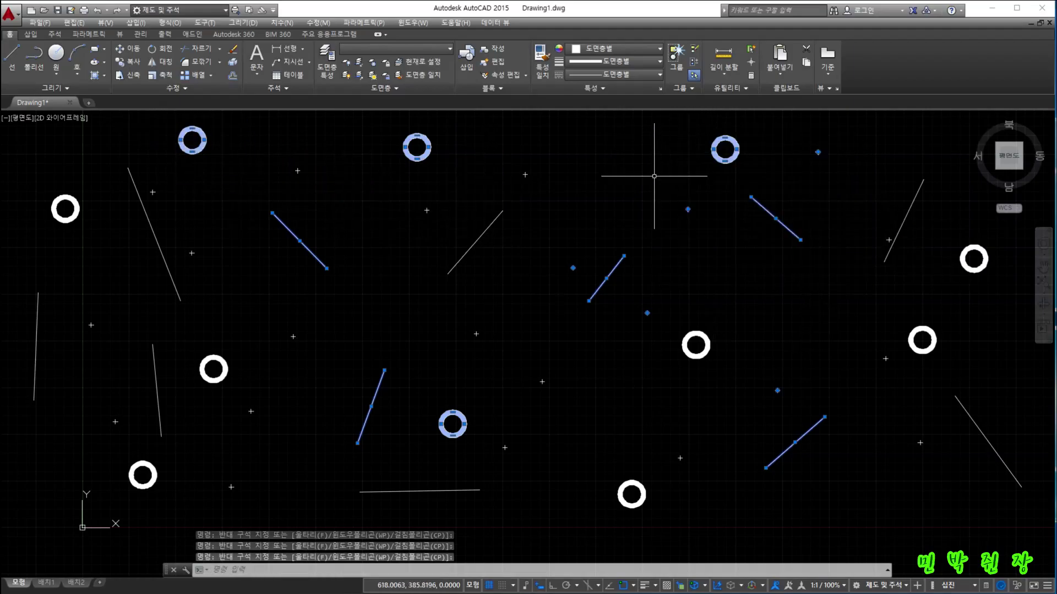
# Window-deselect the line and lower point right of centre, and crossing-deselect the upper-left-centre line and the line left of the lower-middle donut.
pyautogui.click(577, 370)
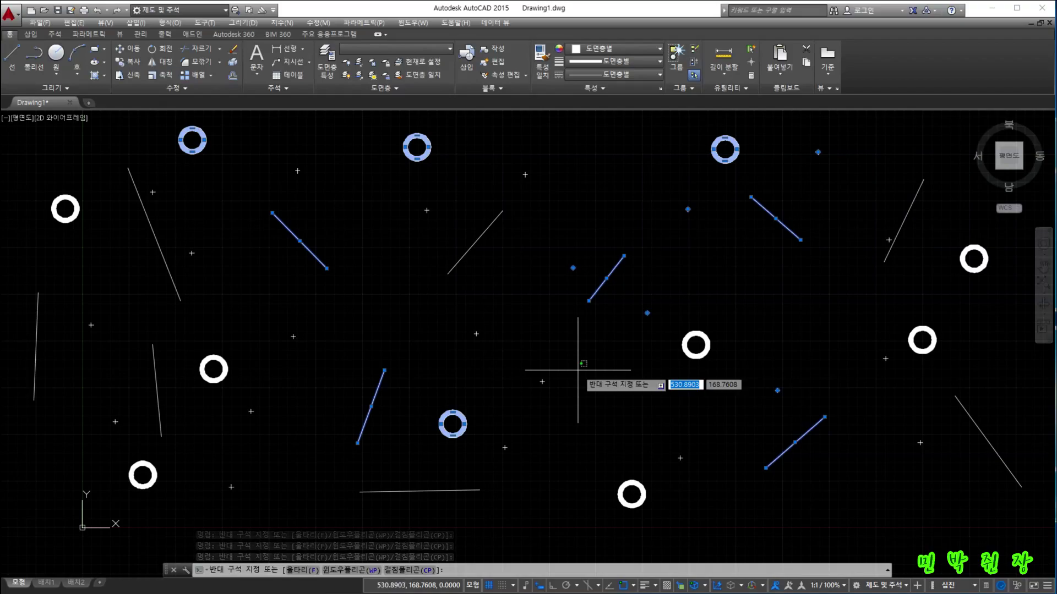
pyautogui.keyDown('shift'); pyautogui.click(655, 202); pyautogui.keyUp('shift')
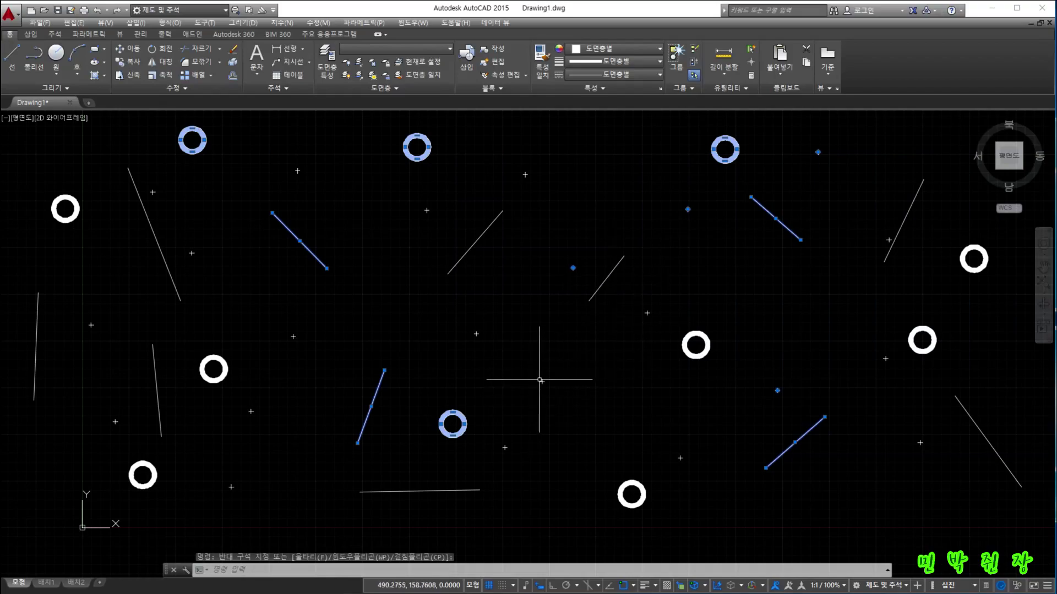
pyautogui.click(445, 388)
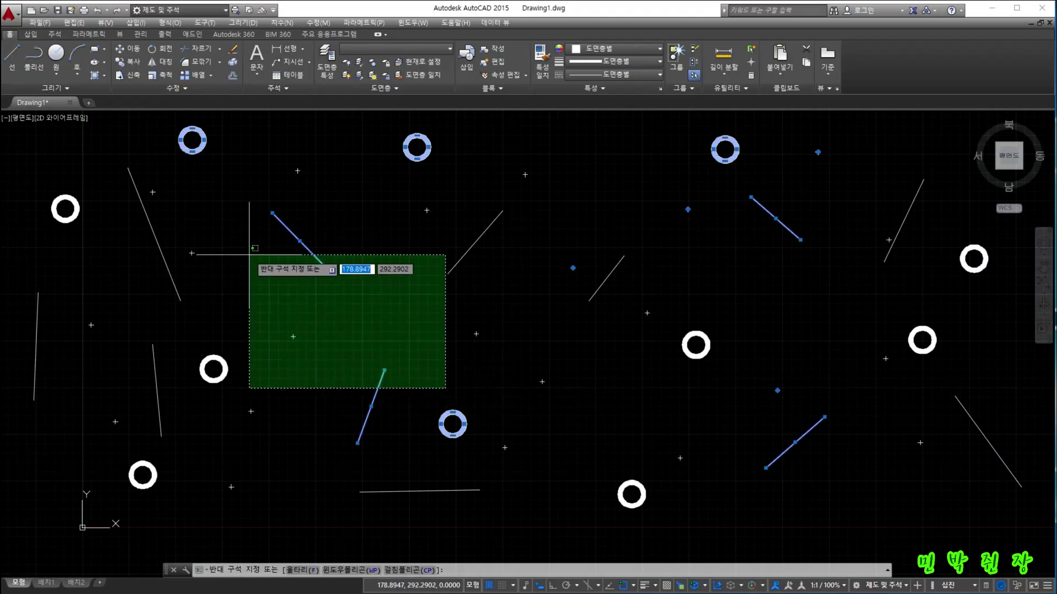
pyautogui.keyDown('shift'); pyautogui.click(250, 255); pyautogui.keyUp('shift')
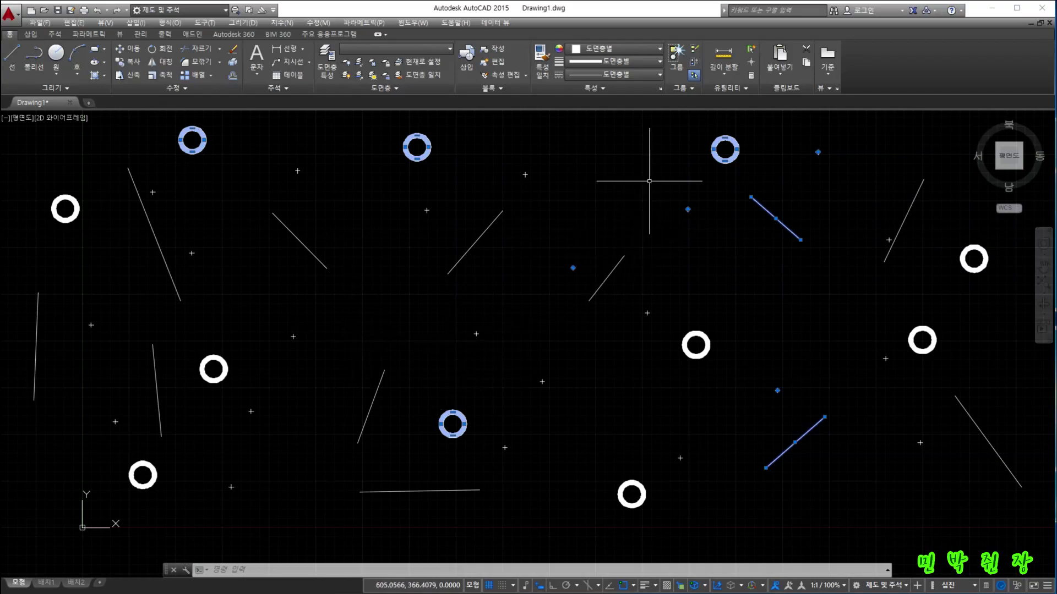
# Add the upper-middle and upper-left-centre lines to the selection individually, deselect both again, and clear the whole selection.
pyautogui.click(475, 242)
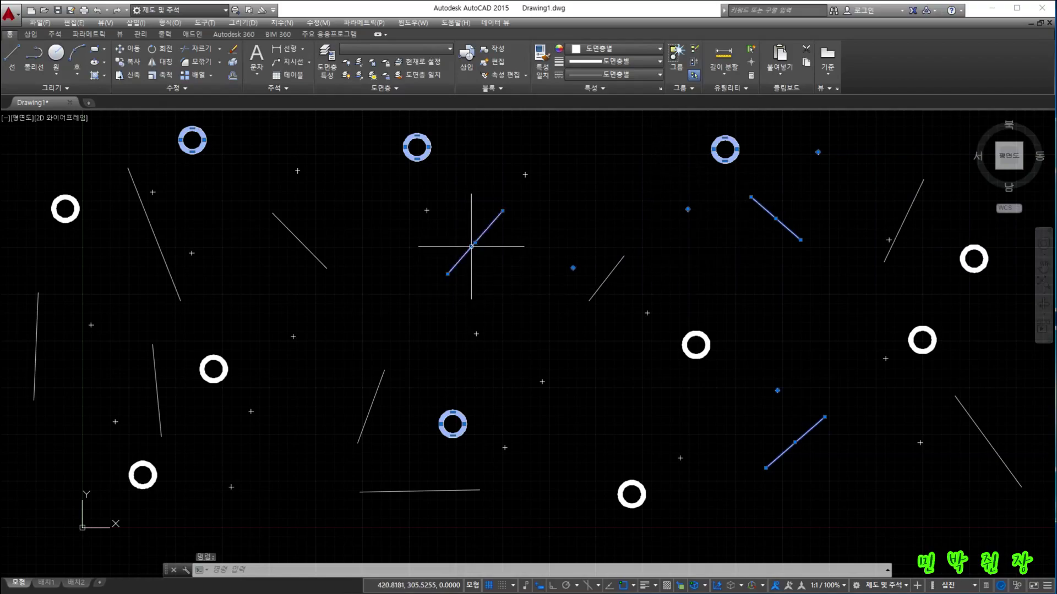
pyautogui.click(300, 241)
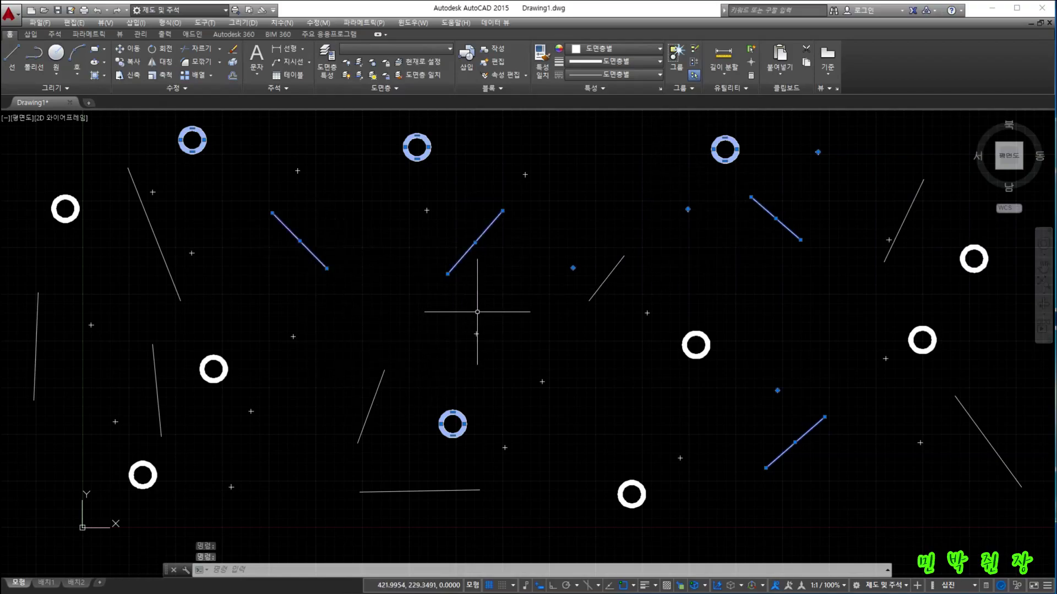
pyautogui.keyDown('shift'); pyautogui.click(472, 246); pyautogui.keyUp('shift')
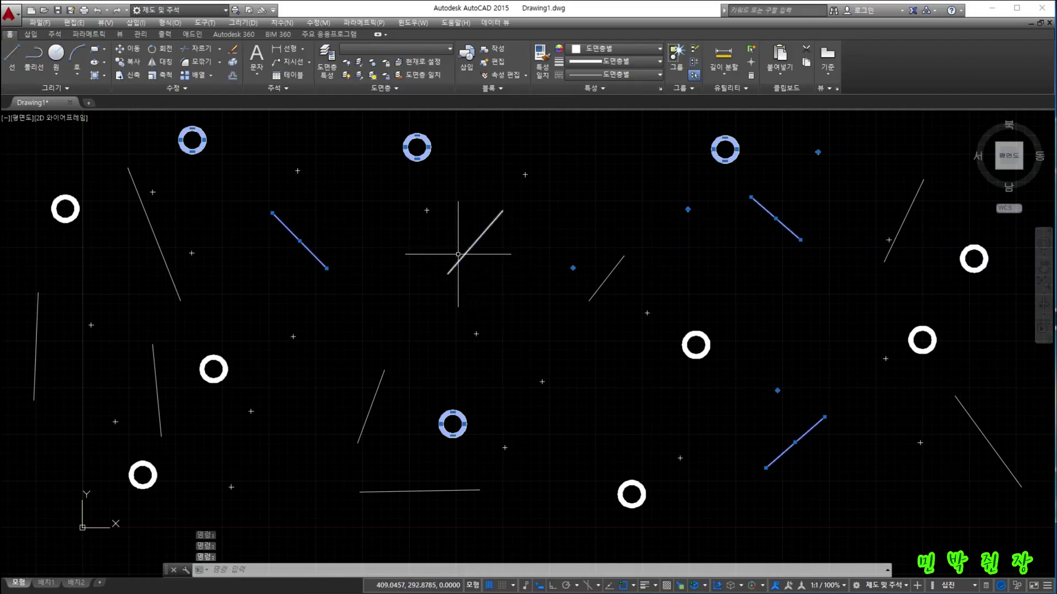
pyautogui.keyDown('shift'); pyautogui.click(308, 250); pyautogui.keyUp('shift')
pyautogui.press('Escape')
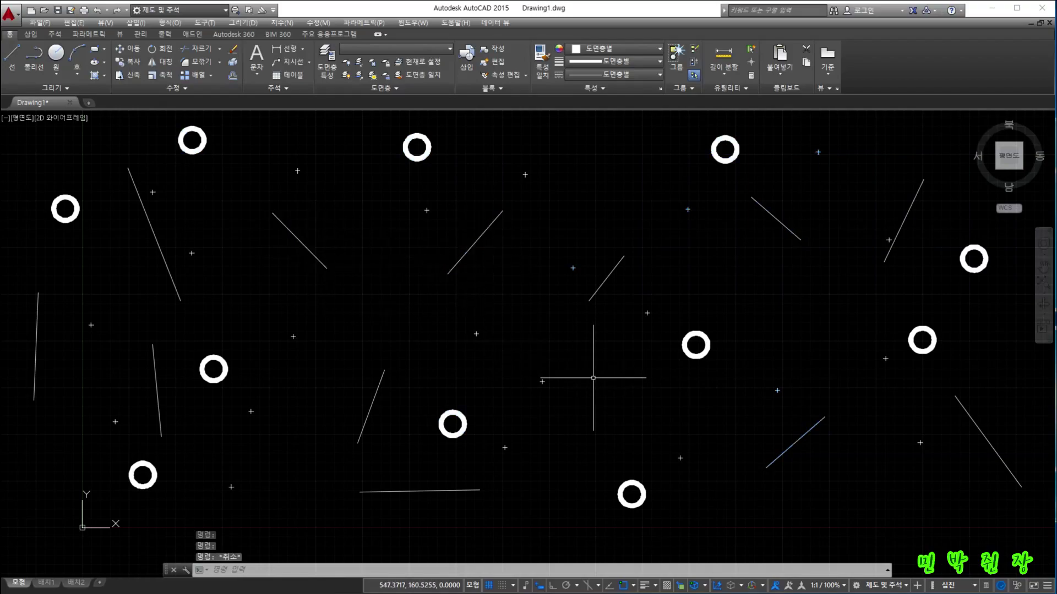
# Window-select the central point, the line and upper point right of centre, and the upper-middle line with its nearby point, and clear the selection.
pyautogui.click(515, 348)
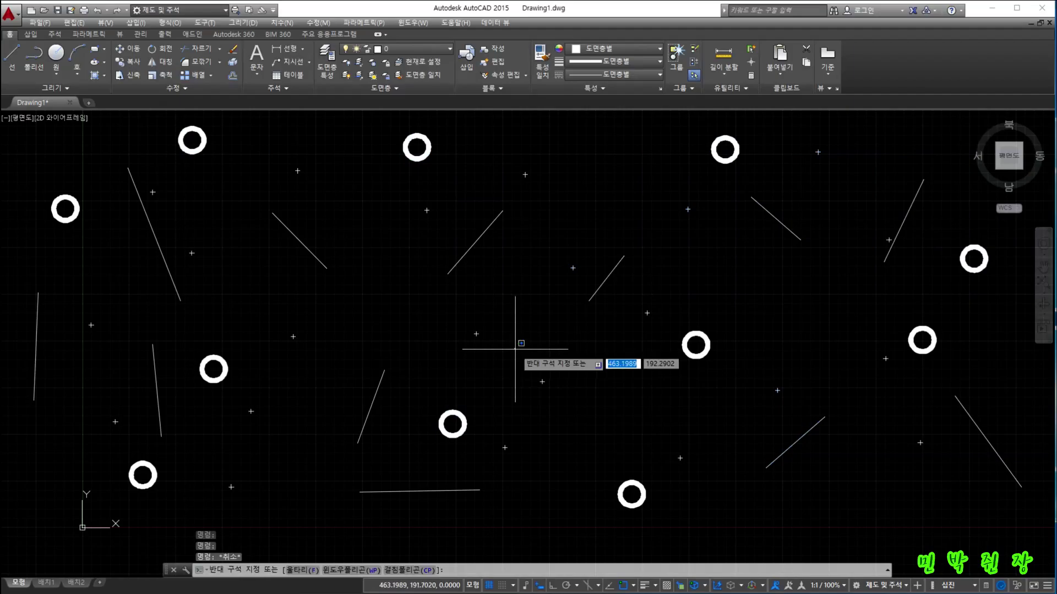
pyautogui.click(588, 383)
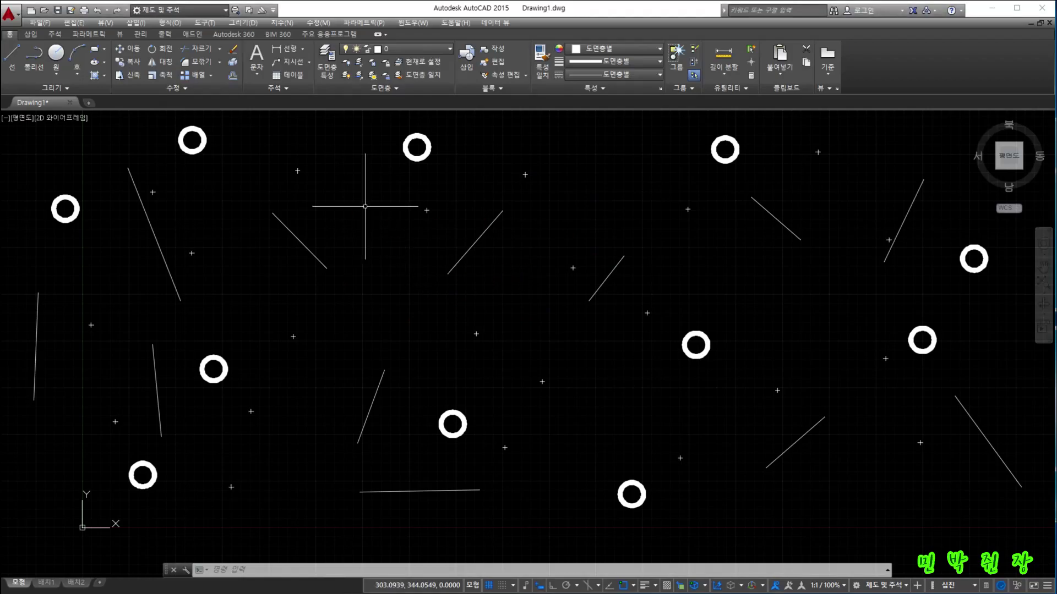
pyautogui.click(381, 229)
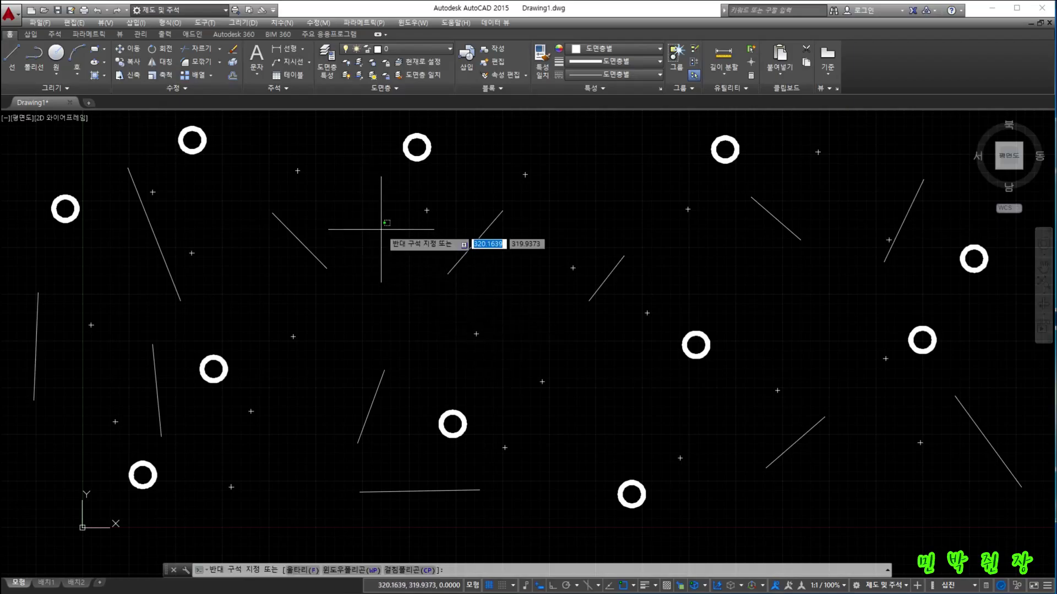
pyautogui.click(574, 379)
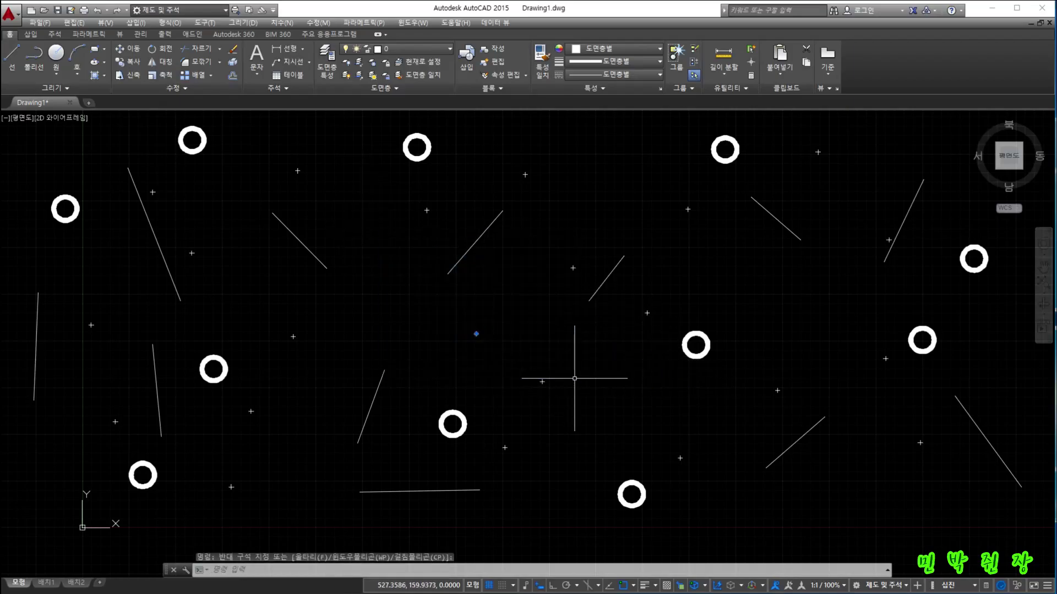
pyautogui.click(389, 216)
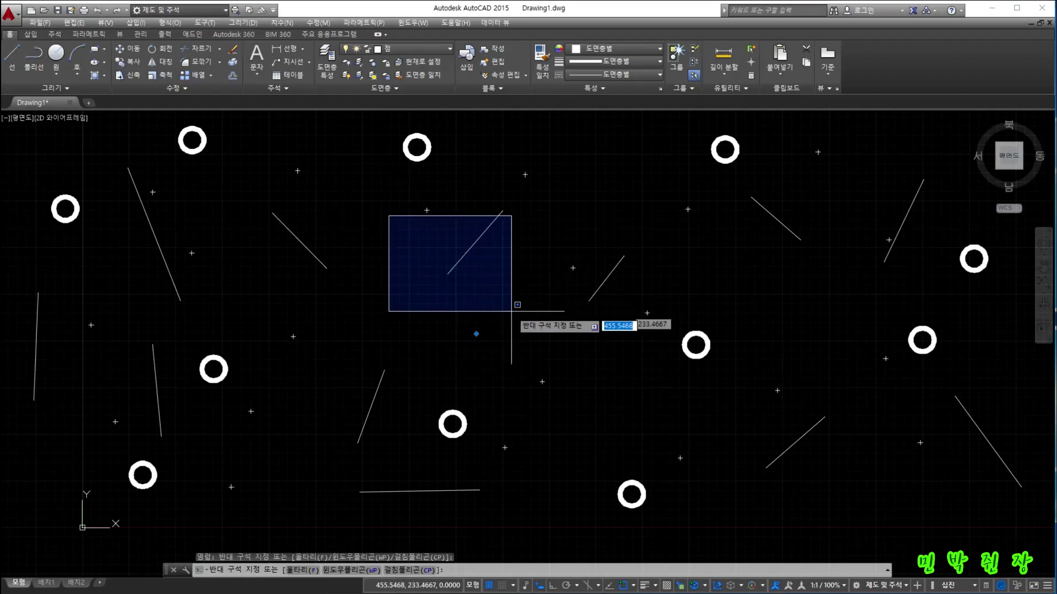
pyautogui.click(643, 347)
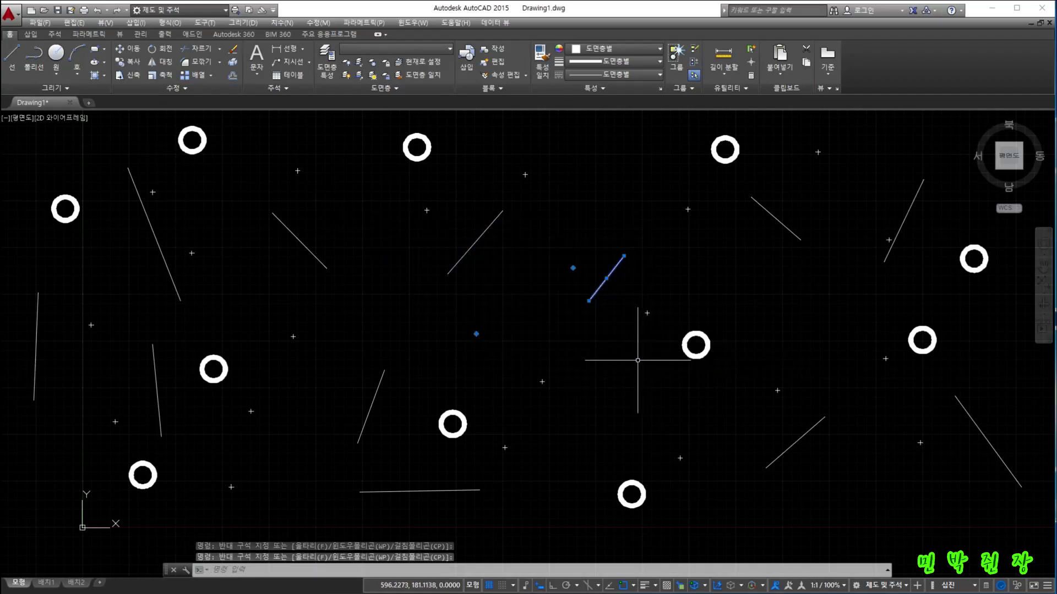
pyautogui.click(408, 195)
pyautogui.click(517, 267)
pyautogui.click(330, 338)
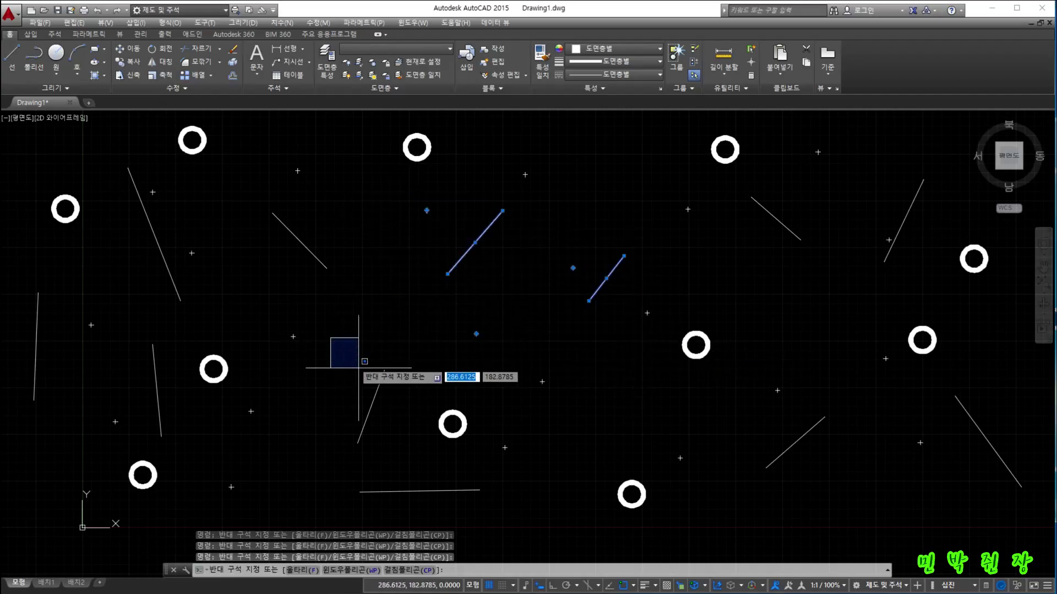
pyautogui.press('Escape')
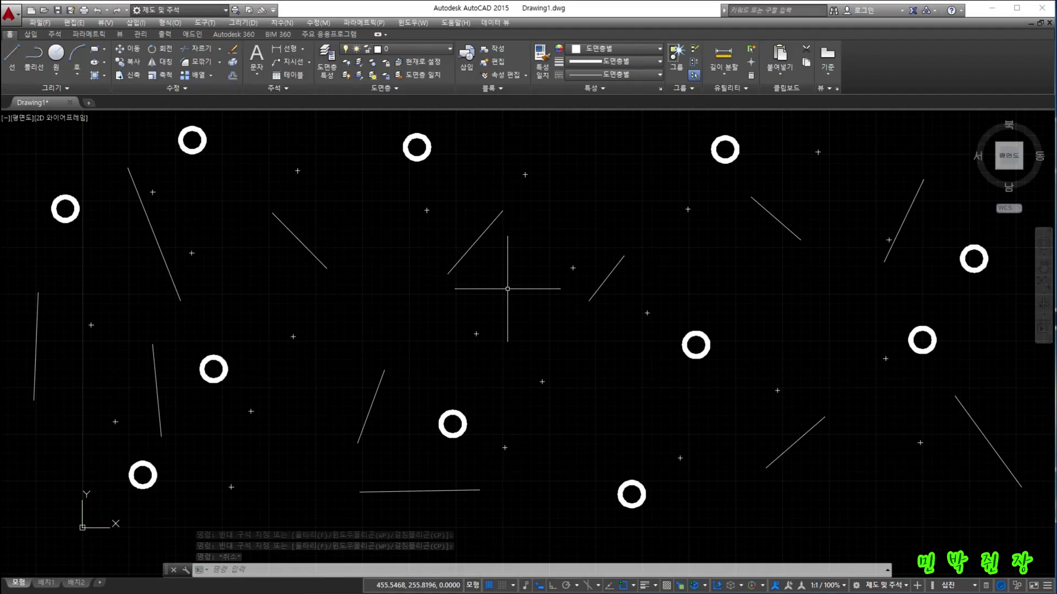
# Select the upper-middle donut, the upper-left-centre line and the three points around them with a window lasso.
pyautogui.click(414, 228)
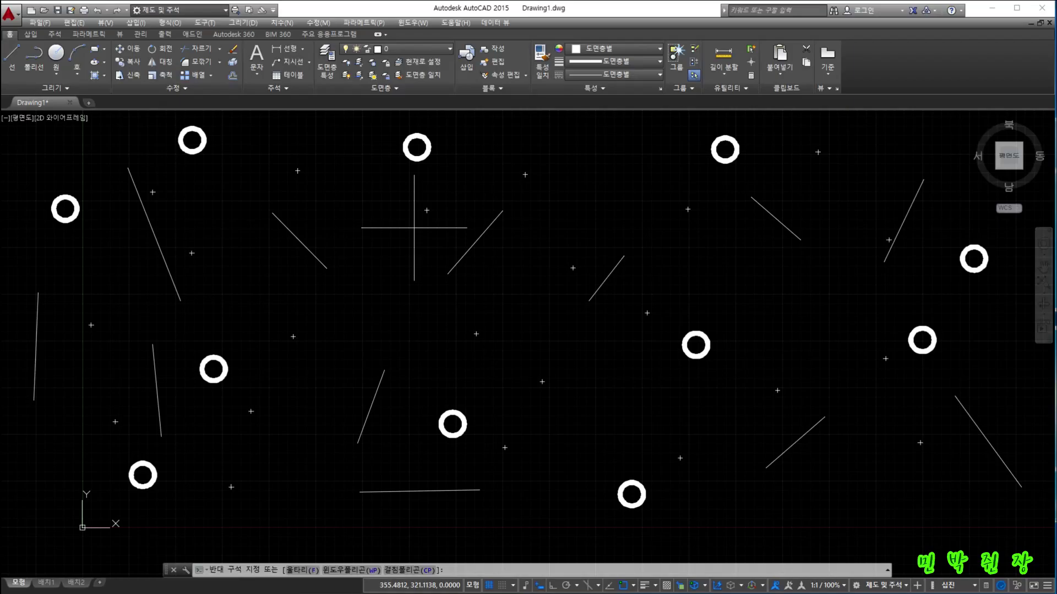
pyautogui.moveTo(414, 227)
pyautogui.mouseDown()
pyautogui.moveTo(481, 223)
pyautogui.moveTo(504, 200)
pyautogui.moveTo(507, 172)
pyautogui.moveTo(436, 121)
pyautogui.moveTo(391, 116)
pyautogui.moveTo(338, 129)
pyautogui.moveTo(262, 183)
pyautogui.moveTo(243, 236)
pyautogui.moveTo(250, 327)
pyautogui.moveTo(286, 371)
pyautogui.moveTo(334, 379)
pyautogui.moveTo(405, 355)
pyautogui.mouseUp()
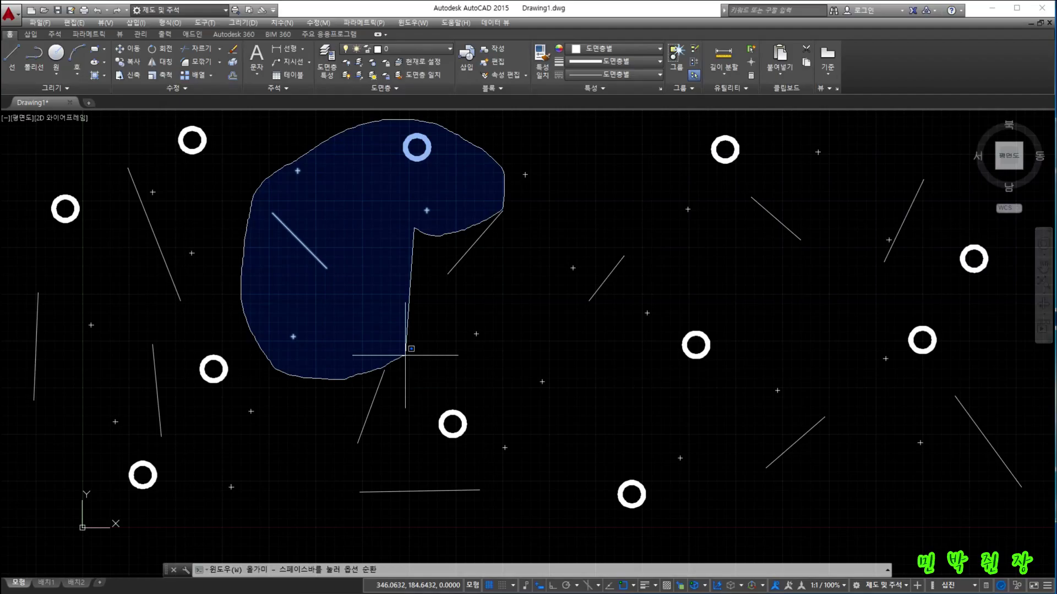
pyautogui.moveTo(406, 355); pyautogui.dragTo(402, 354)
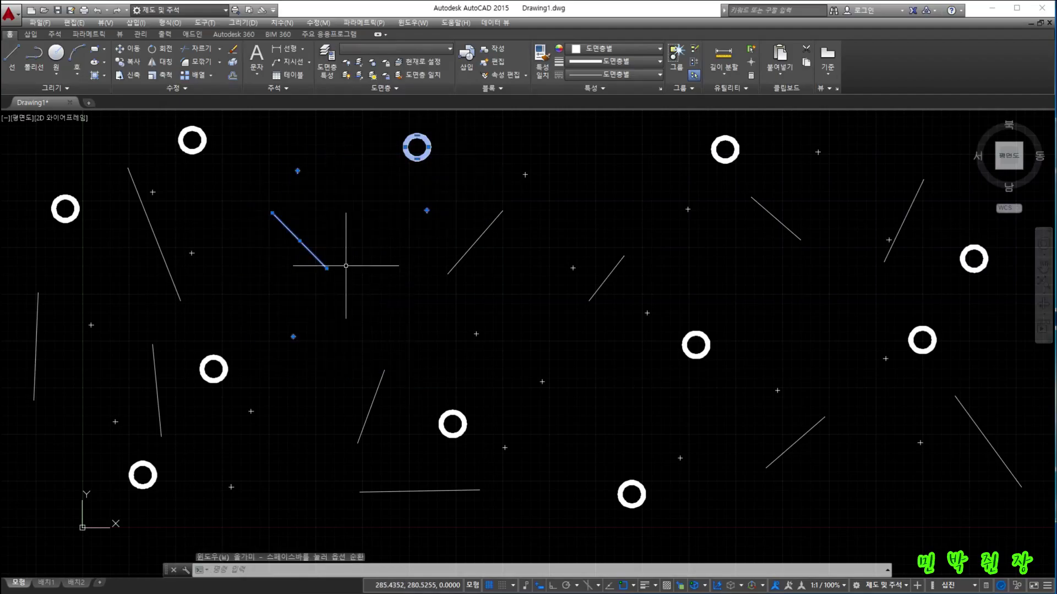
# Add the three donuts below centre, the nearly horizontal lower line and the points among them to the selection with a crossing lasso.
pyautogui.click(545, 303)
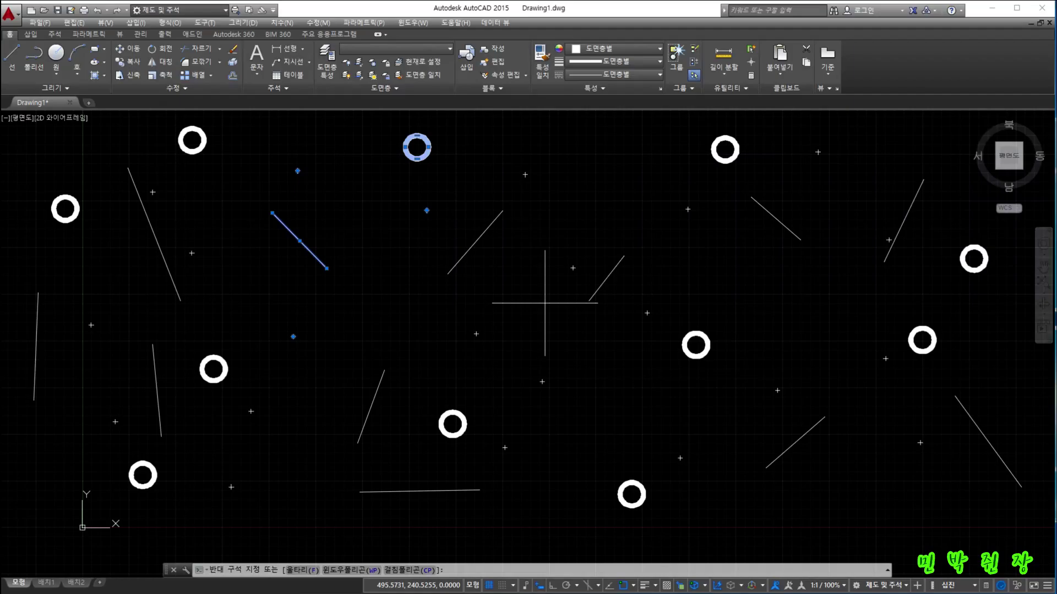
pyautogui.moveTo(545, 303)
pyautogui.mouseDown()
pyautogui.moveTo(481, 300)
pyautogui.moveTo(447, 318)
pyautogui.moveTo(401, 378)
pyautogui.moveTo(394, 436)
pyautogui.moveTo(433, 483)
pyautogui.moveTo(488, 500)
pyautogui.moveTo(625, 507)
pyautogui.moveTo(681, 484)
pyautogui.moveTo(715, 440)
pyautogui.moveTo(737, 366)
pyautogui.moveTo(717, 320)
pyautogui.moveTo(643, 306)
pyautogui.mouseUp()
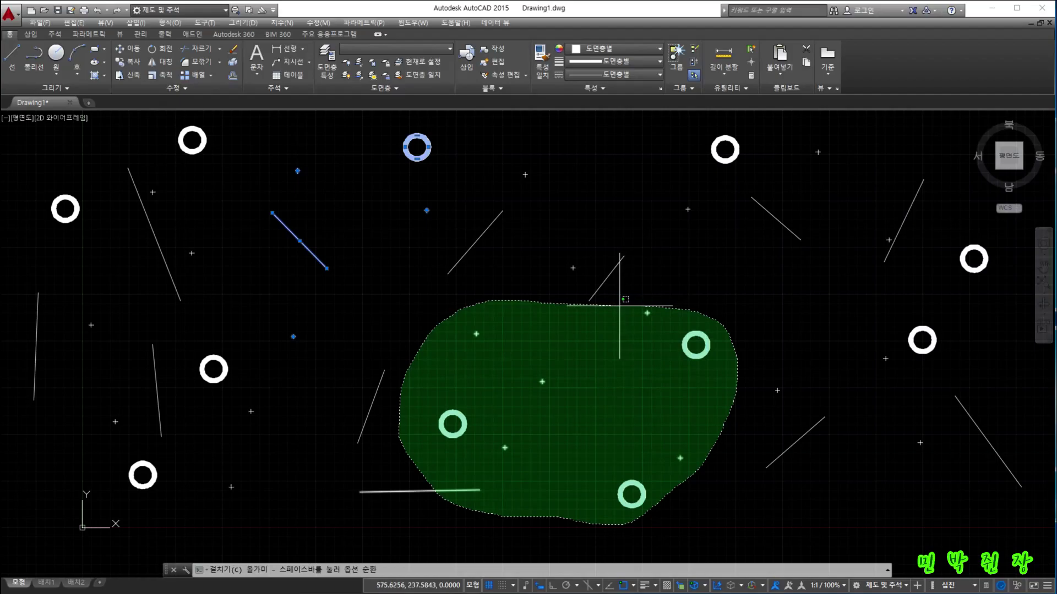
pyautogui.moveTo(619, 305); pyautogui.dragTo(619, 306)
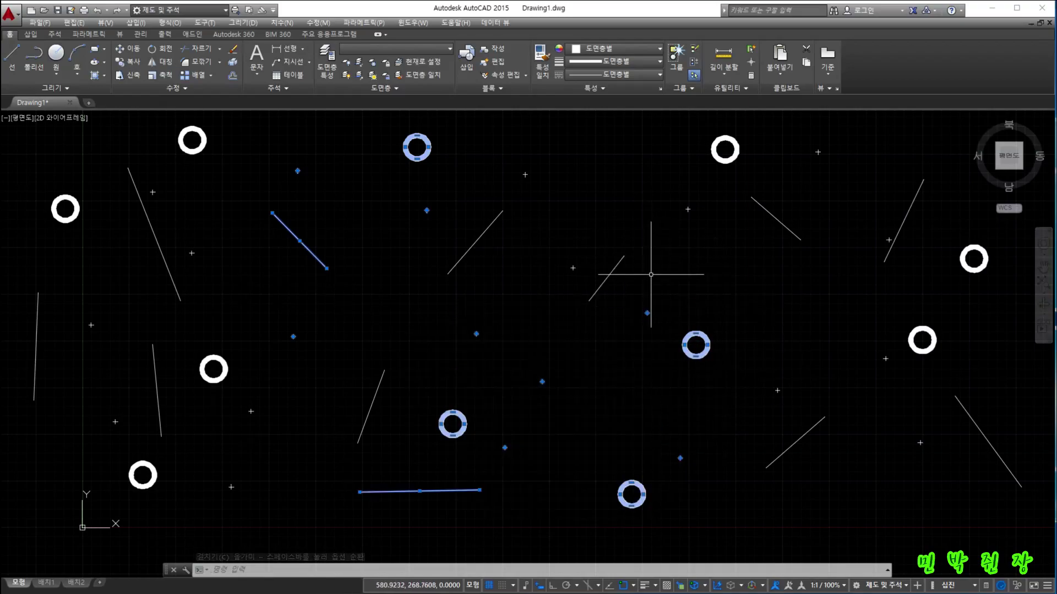
# Lasso the upper-right donut and the line below it, plus the line right of centre with its nearby point, into the selection.
pyautogui.moveTo(727, 189)
pyautogui.mouseDown()
pyautogui.moveTo(757, 220)
pyautogui.moveTo(836, 242)
pyautogui.moveTo(837, 203)
pyautogui.mouseUp()
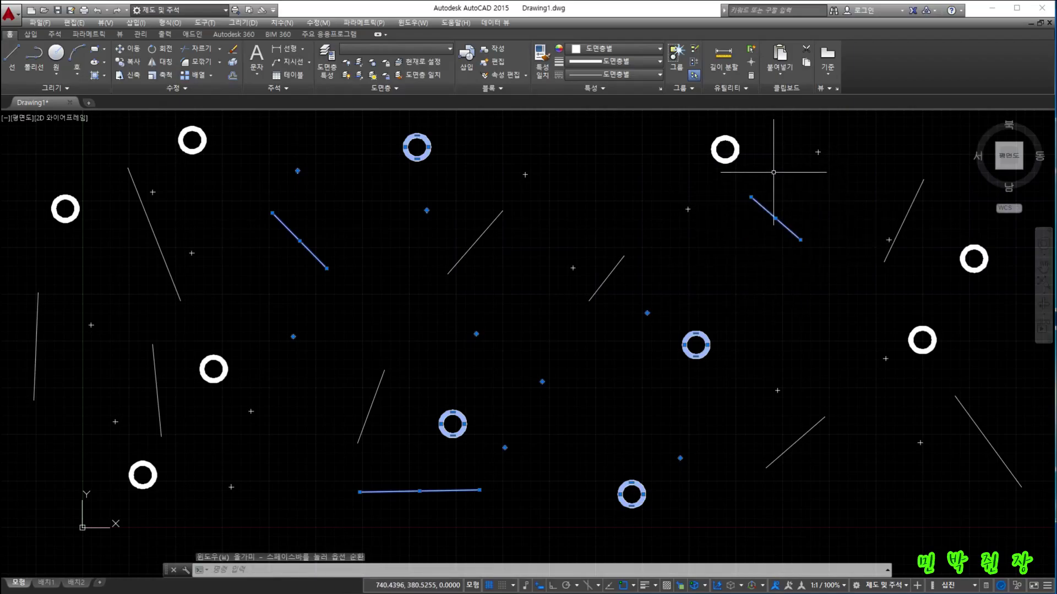
pyautogui.moveTo(773, 172)
pyautogui.mouseDown()
pyautogui.moveTo(668, 135)
pyautogui.moveTo(732, 116)
pyautogui.moveTo(769, 147)
pyautogui.moveTo(765, 159)
pyautogui.mouseUp()
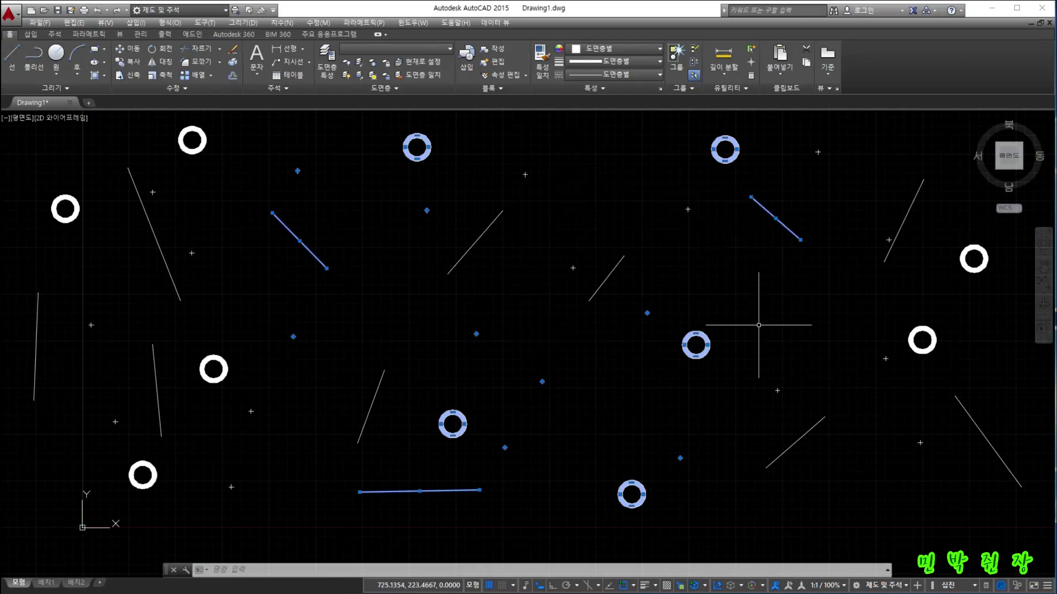
pyautogui.moveTo(554, 264)
pyautogui.mouseDown()
pyautogui.moveTo(585, 224)
pyautogui.moveTo(707, 295)
pyautogui.moveTo(631, 373)
pyautogui.moveTo(566, 295)
pyautogui.moveTo(478, 288)
pyautogui.moveTo(531, 371)
pyautogui.moveTo(609, 361)
pyautogui.moveTo(591, 352)
pyautogui.moveTo(593, 320)
pyautogui.moveTo(622, 322)
pyautogui.moveTo(644, 347)
pyautogui.moveTo(647, 401)
pyautogui.moveTo(596, 405)
pyautogui.moveTo(567, 379)
pyautogui.mouseUp()
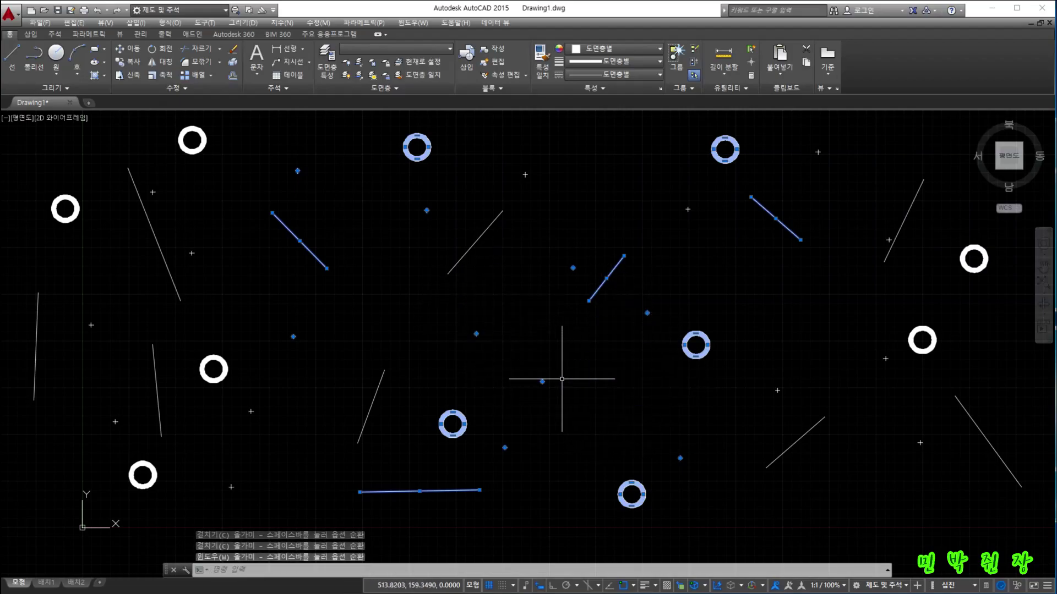
# Lasso the upper-middle line, the line beside the lower-middle donut and two points on the right into the selection, and clear the whole selection.
pyautogui.click(568, 339)
pyautogui.moveTo(569, 341); pyautogui.dragTo(541, 306)
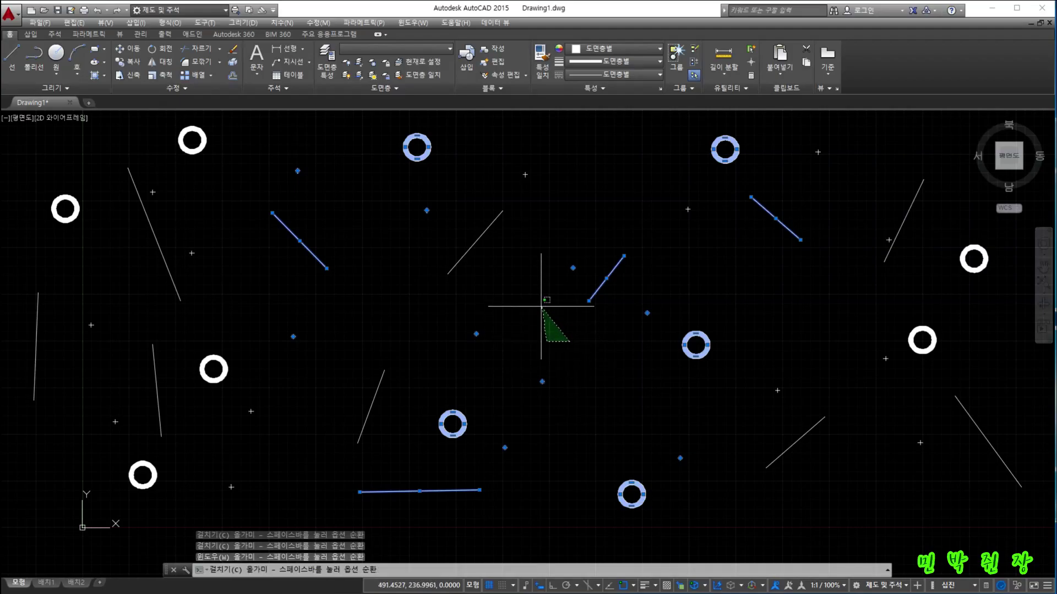
pyautogui.moveTo(570, 339)
pyautogui.mouseDown()
pyautogui.moveTo(609, 342)
pyautogui.moveTo(622, 313)
pyautogui.moveTo(559, 323)
pyautogui.moveTo(511, 302)
pyautogui.moveTo(685, 287)
pyautogui.moveTo(587, 272)
pyautogui.moveTo(471, 231)
pyautogui.moveTo(684, 256)
pyautogui.moveTo(673, 201)
pyautogui.moveTo(482, 223)
pyautogui.moveTo(413, 248)
pyautogui.moveTo(399, 335)
pyautogui.moveTo(497, 422)
pyautogui.moveTo(625, 366)
pyautogui.moveTo(389, 236)
pyautogui.moveTo(592, 236)
pyautogui.moveTo(496, 378)
pyautogui.moveTo(632, 330)
pyautogui.moveTo(378, 307)
pyautogui.moveTo(452, 181)
pyautogui.moveTo(460, 354)
pyautogui.moveTo(378, 460)
pyautogui.moveTo(636, 354)
pyautogui.moveTo(308, 346)
pyautogui.moveTo(496, 221)
pyautogui.moveTo(477, 243)
pyautogui.mouseUp()
pyautogui.click(517, 299)
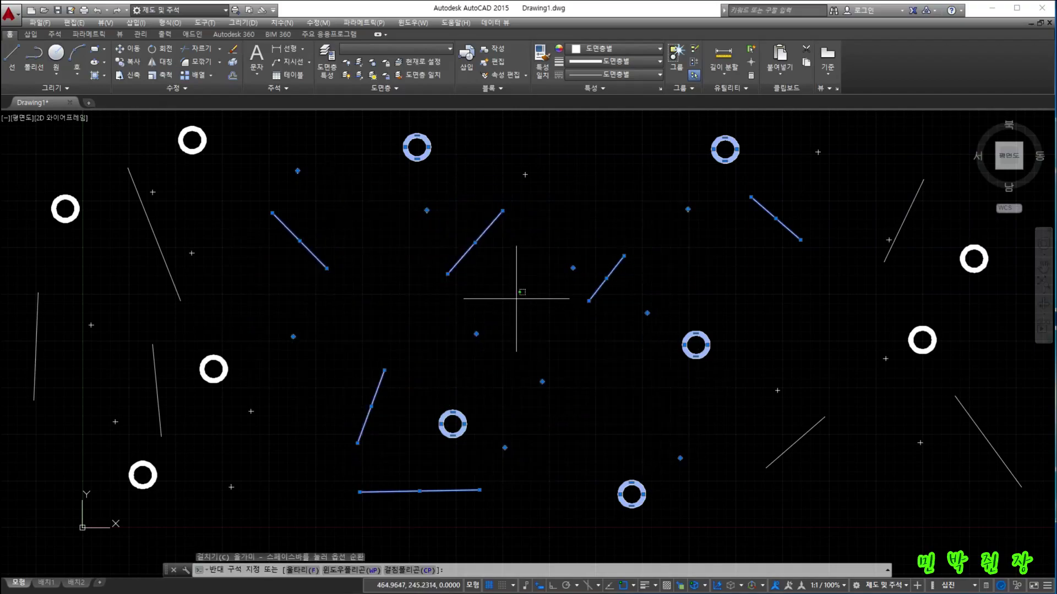
pyautogui.moveTo(517, 299)
pyautogui.mouseDown()
pyautogui.moveTo(606, 295)
pyautogui.moveTo(596, 232)
pyautogui.moveTo(532, 284)
pyautogui.moveTo(535, 356)
pyautogui.moveTo(437, 283)
pyautogui.moveTo(570, 313)
pyautogui.moveTo(720, 253)
pyautogui.moveTo(571, 316)
pyautogui.moveTo(424, 424)
pyautogui.moveTo(455, 184)
pyautogui.moveTo(425, 365)
pyautogui.moveTo(643, 369)
pyautogui.moveTo(551, 201)
pyautogui.moveTo(732, 352)
pyautogui.moveTo(637, 220)
pyautogui.moveTo(357, 266)
pyautogui.moveTo(649, 237)
pyautogui.moveTo(778, 425)
pyautogui.moveTo(788, 376)
pyautogui.mouseUp()
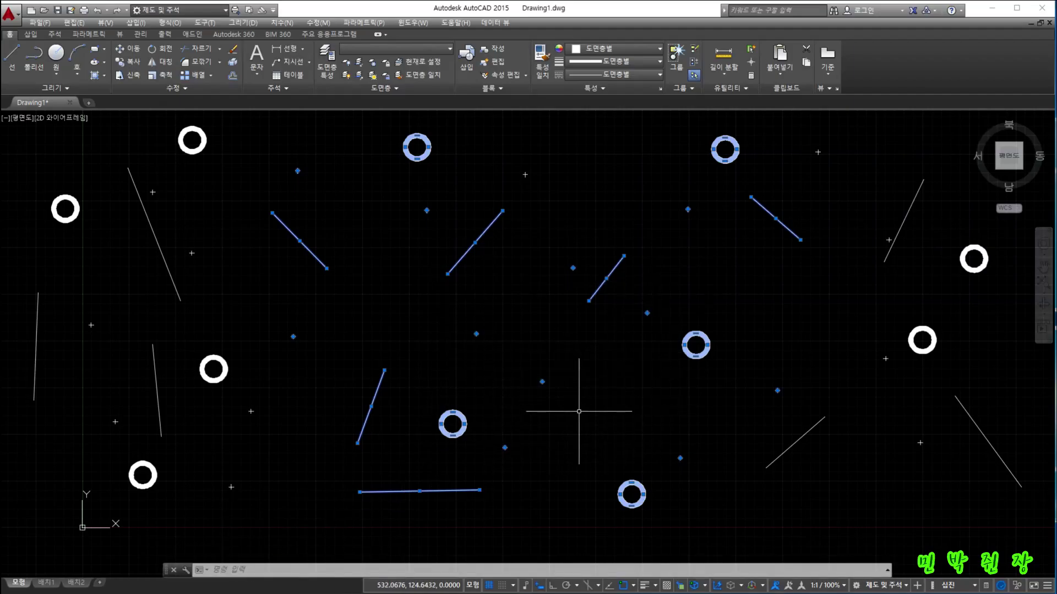
pyautogui.press('Escape')
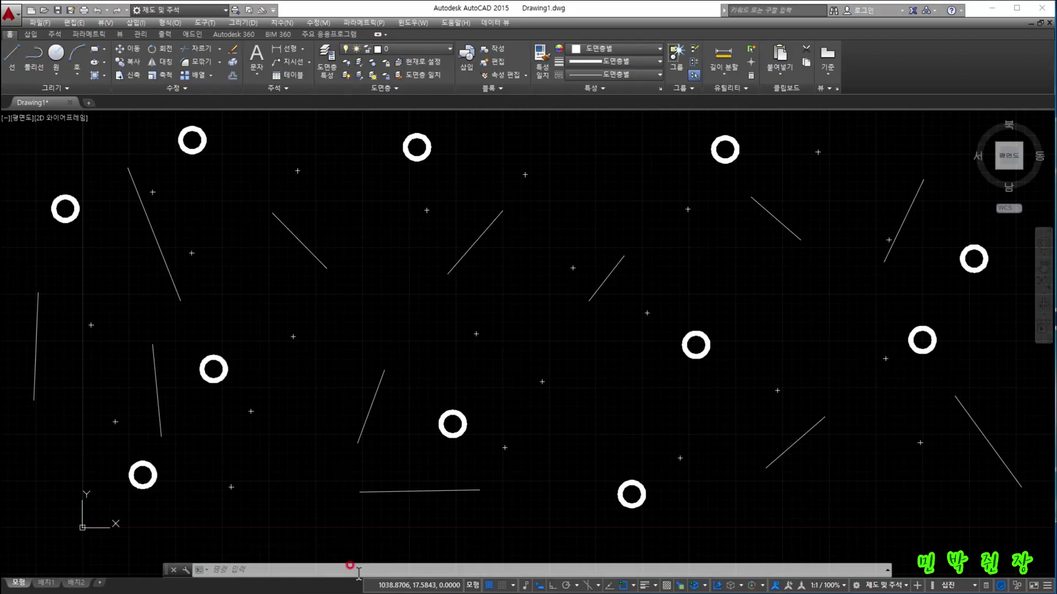
# Run the SELECT command and pick the line beside the lower-middle donut, the upper-middle line and the line right of centre.
pyautogui.click(274, 572)
pyautogui.click(275, 571)
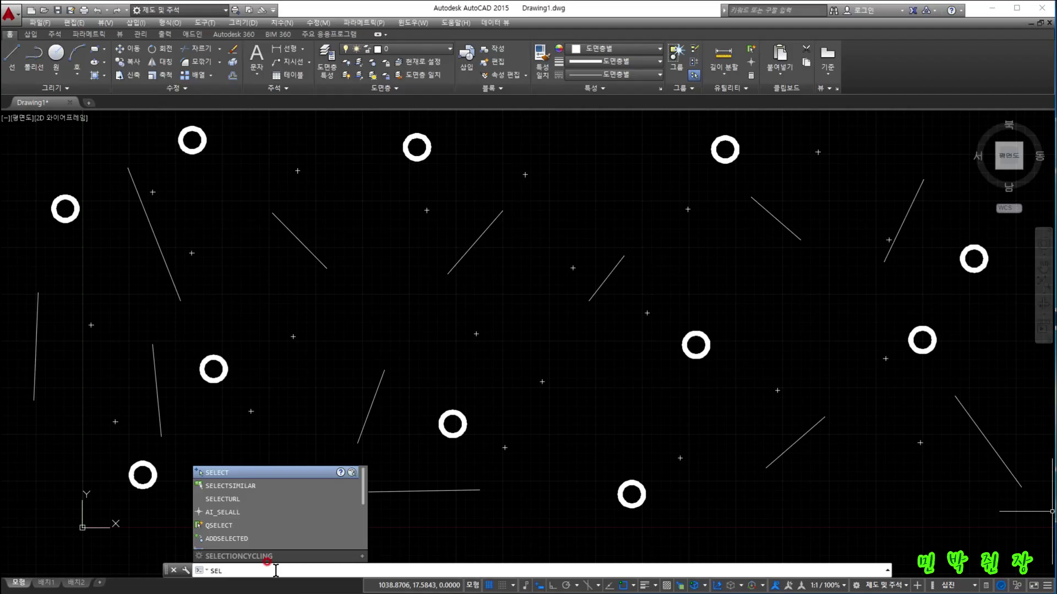
pyautogui.press('Return')
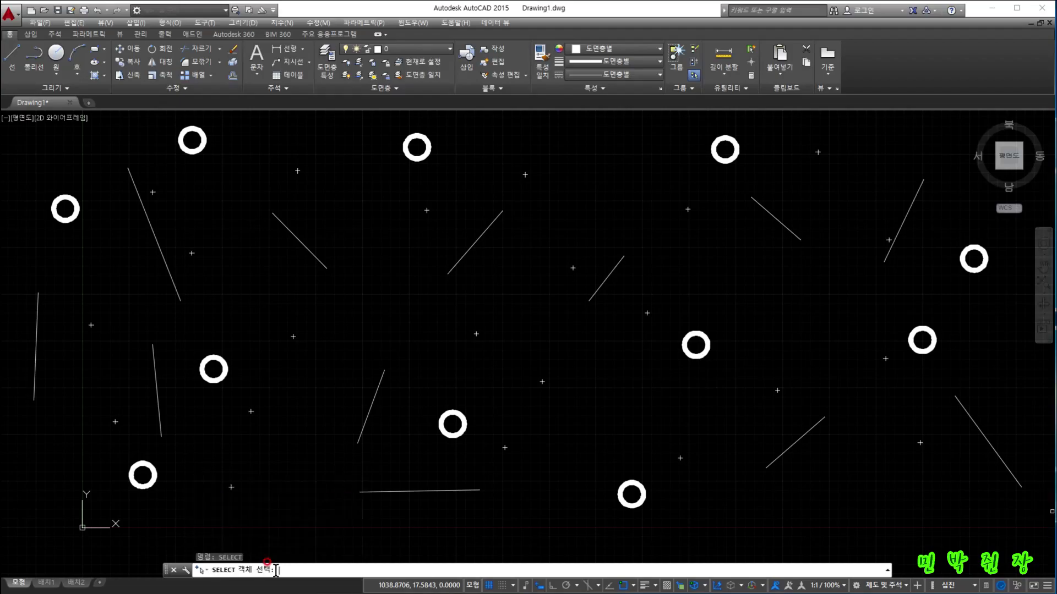
pyautogui.click(372, 402)
pyautogui.click(468, 251)
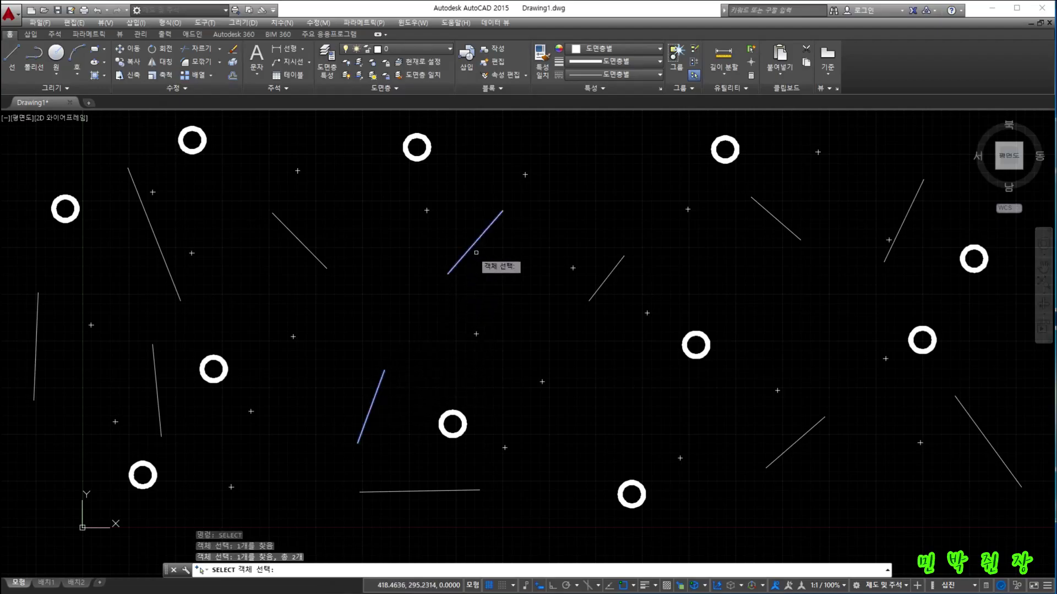
pyautogui.click(611, 281)
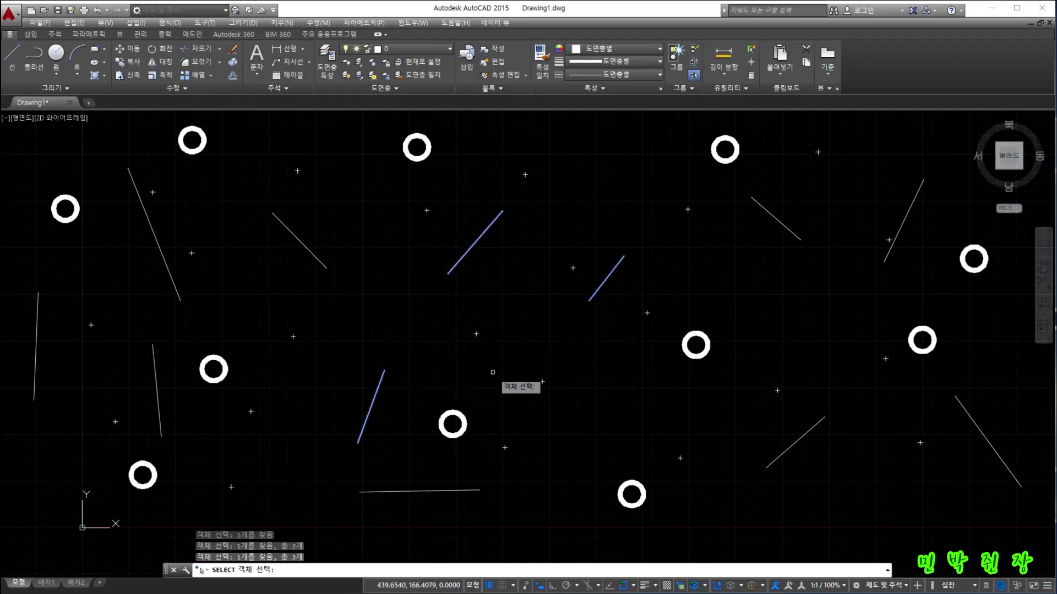
# Remove the line right of centre and the upper-middle line from the selection, and add both back.
pyautogui.keyDown('shift'); pyautogui.click(599, 286); pyautogui.keyUp('shift')
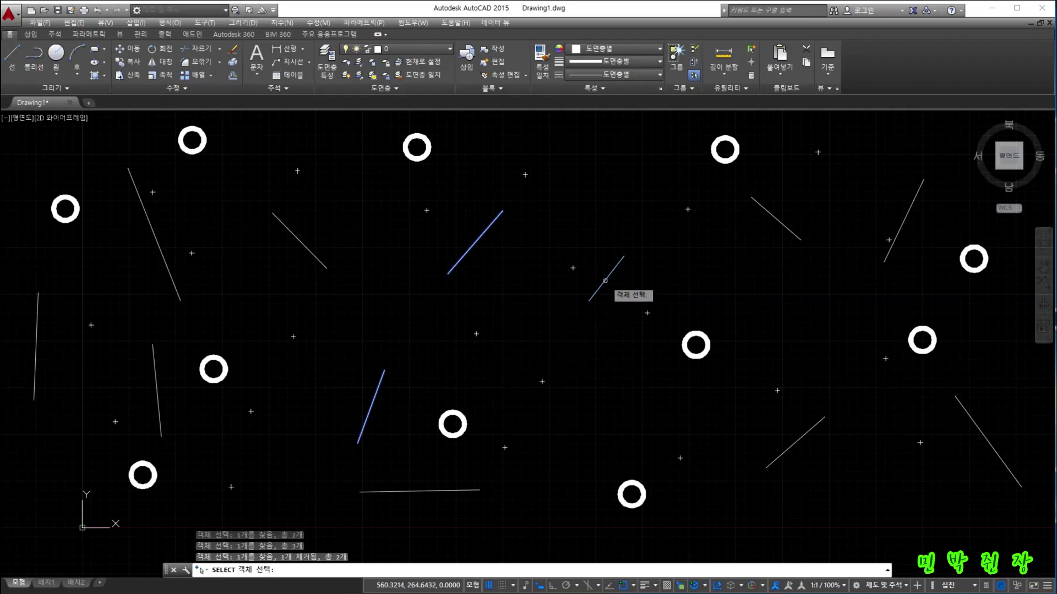
pyautogui.keyDown('shift'); pyautogui.click(472, 244); pyautogui.keyUp('shift')
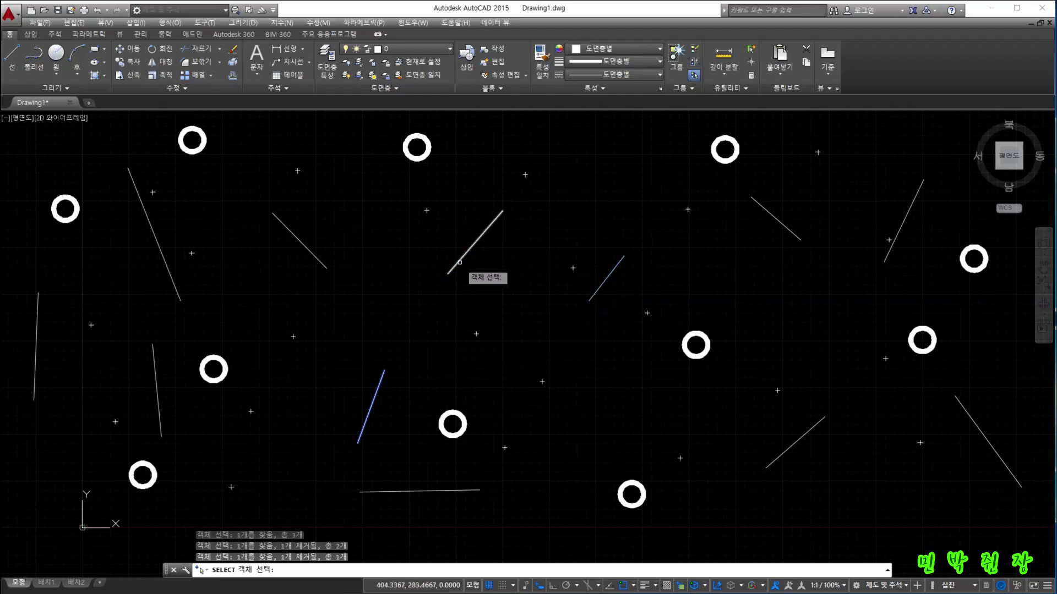
pyautogui.click(469, 248)
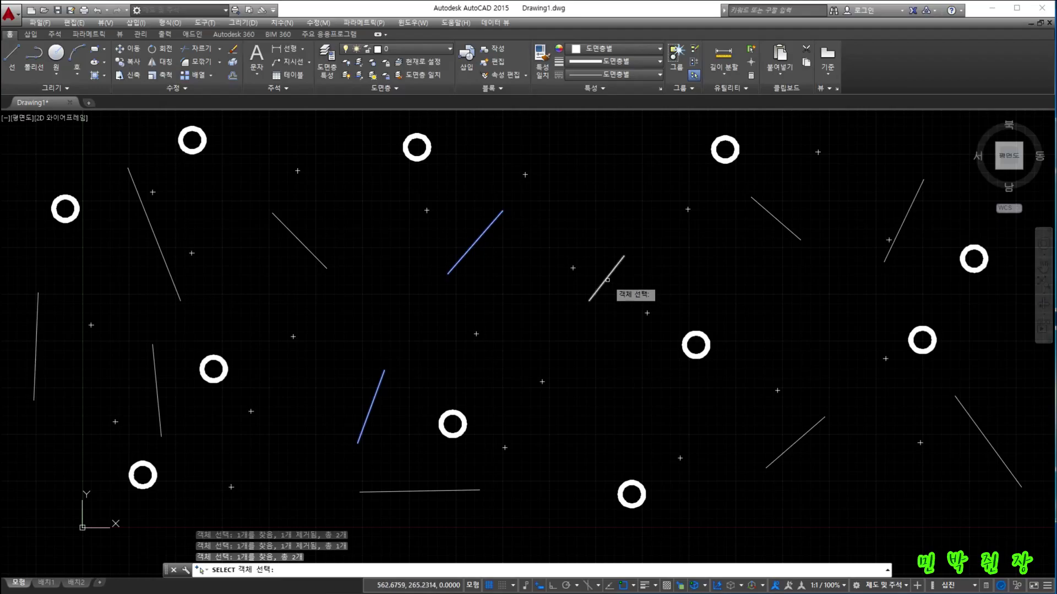
pyautogui.click(607, 280)
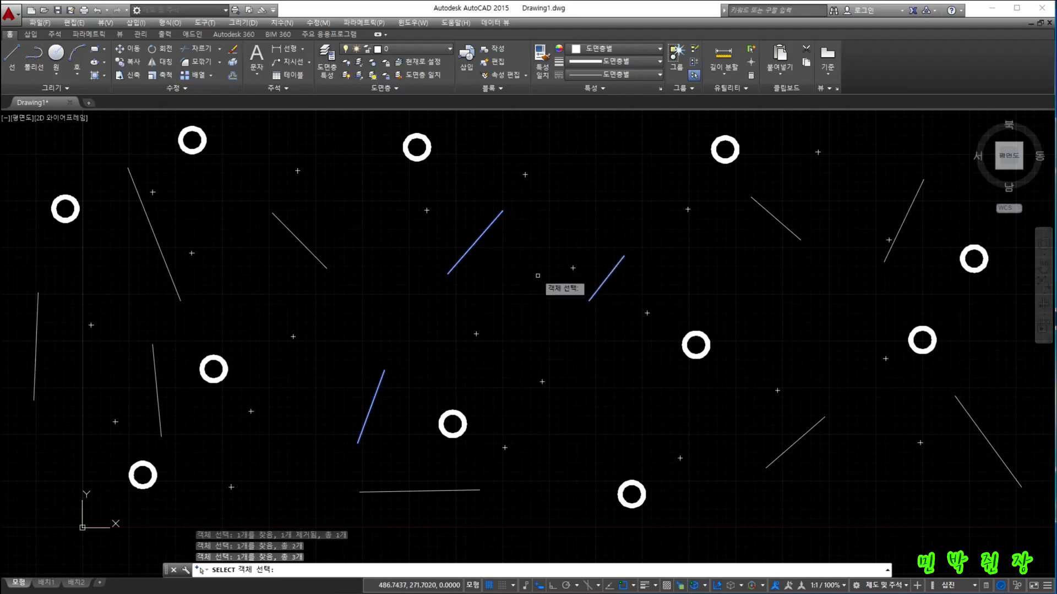
# Deselect the line right of centre and the upper-middle line again, keeping only the line beside the lower-middle donut selected.
pyautogui.keyDown('shift'); pyautogui.click(608, 278); pyautogui.keyUp('shift')
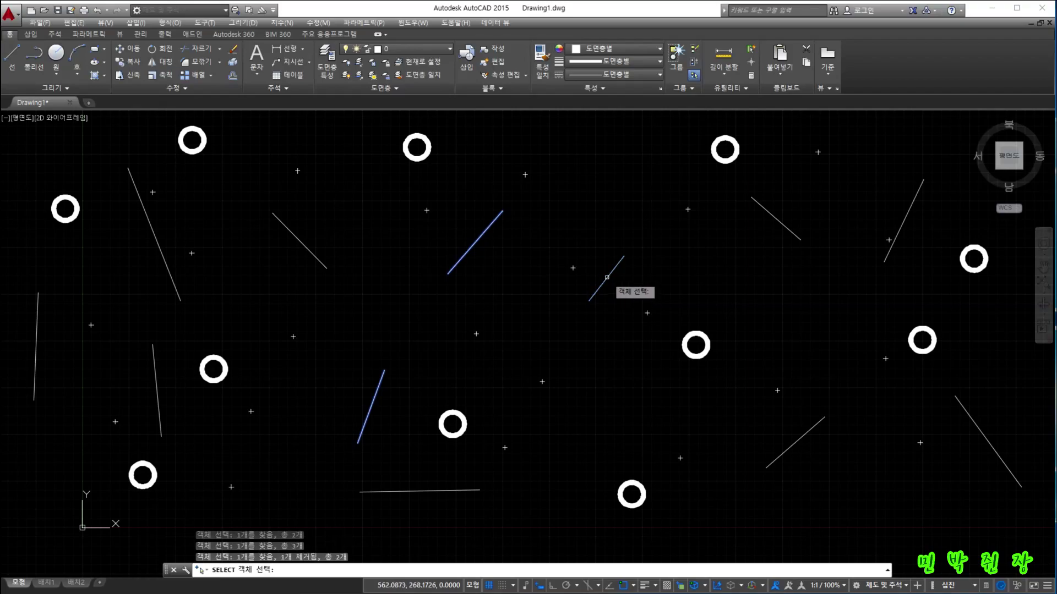
pyautogui.click(476, 240)
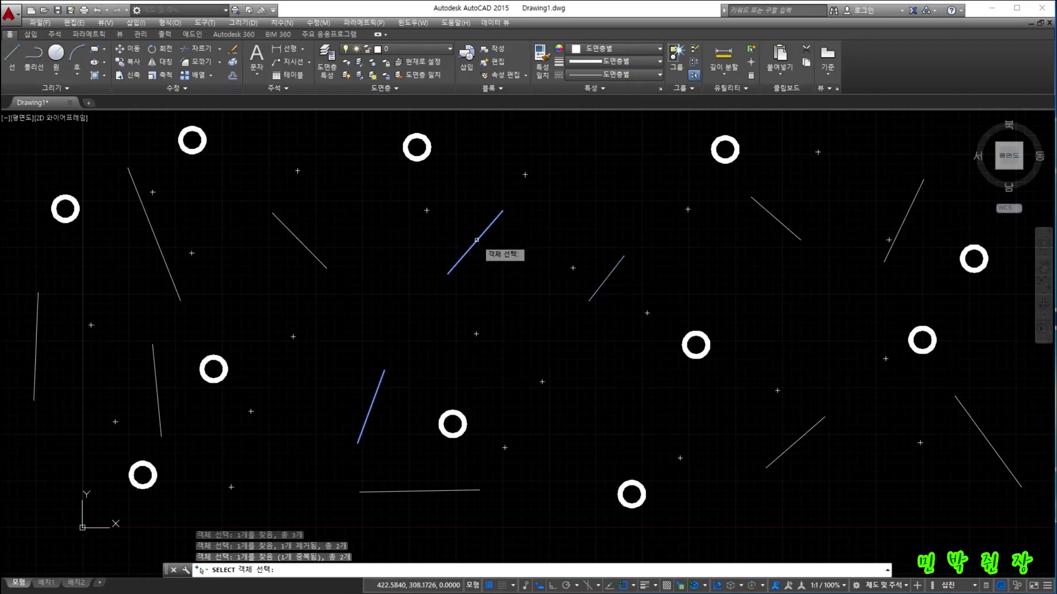
pyautogui.keyDown('shift'); pyautogui.click(476, 240); pyautogui.keyUp('shift')
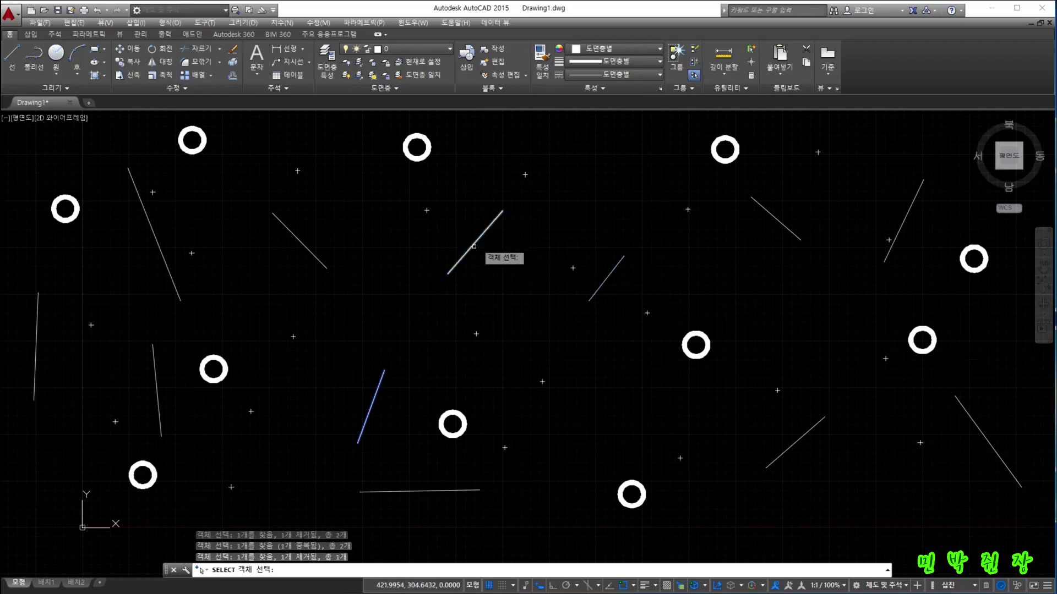
pyautogui.click(371, 408)
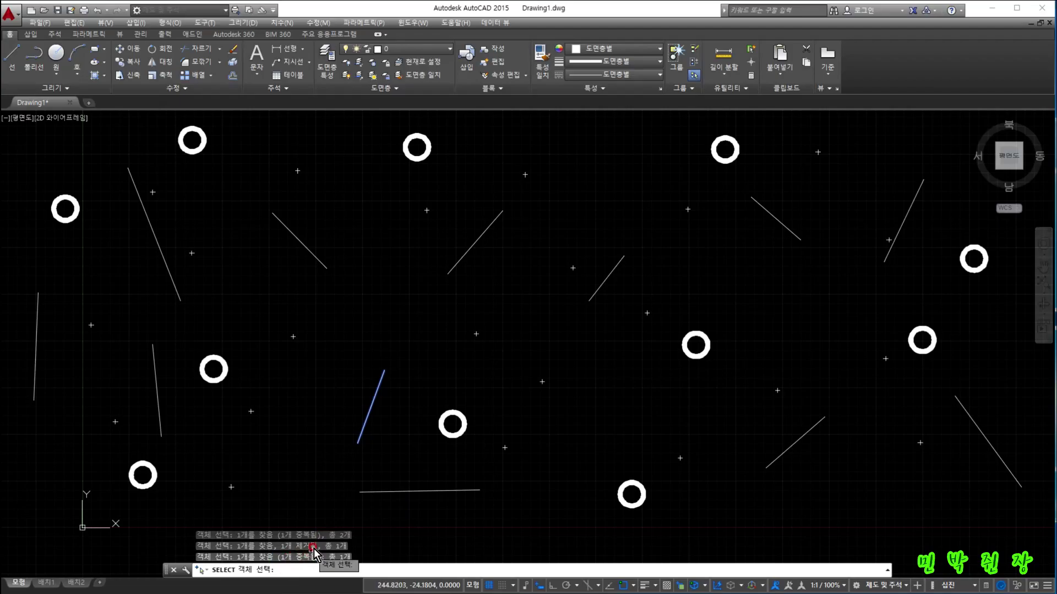
# Open the program's help and close it again.
pyautogui.press('F1')
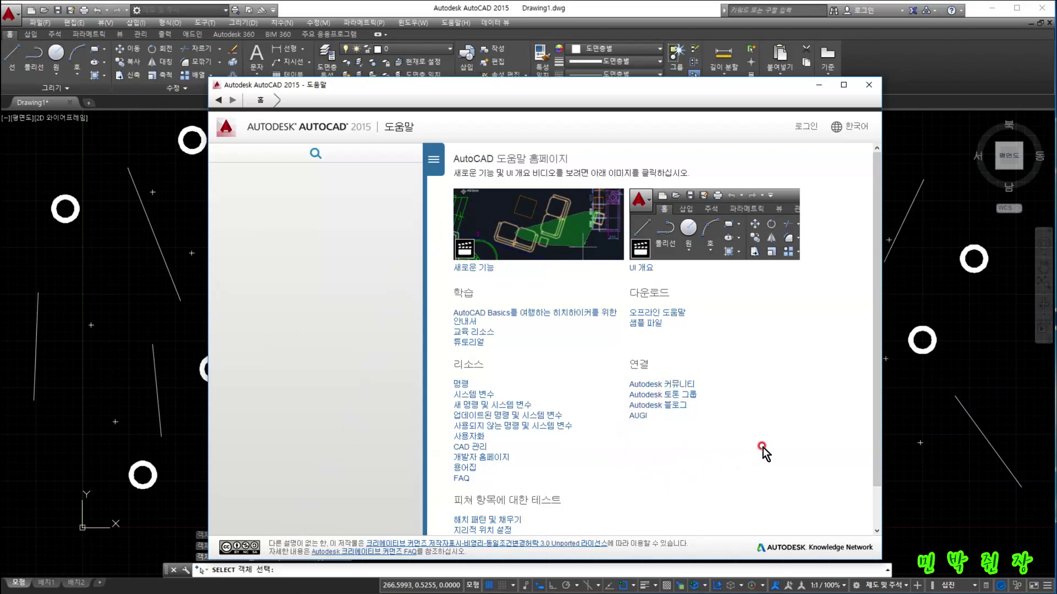
pyautogui.click(869, 86)
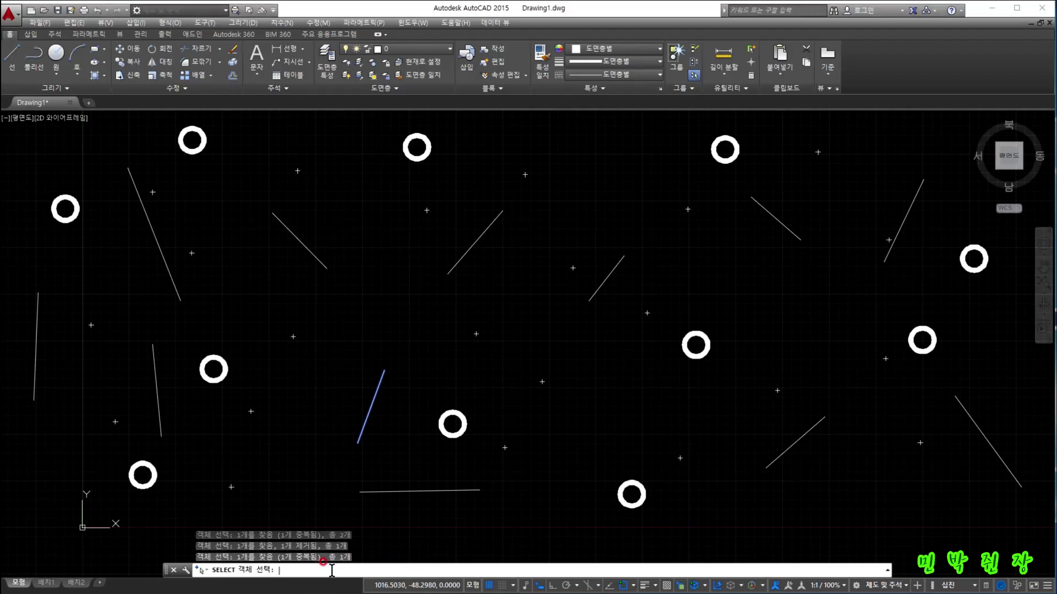
# Use the Window (W) option of SELECT to add the three points around the lower-middle donut, and window-select that donut as well.
pyautogui.press('Return')
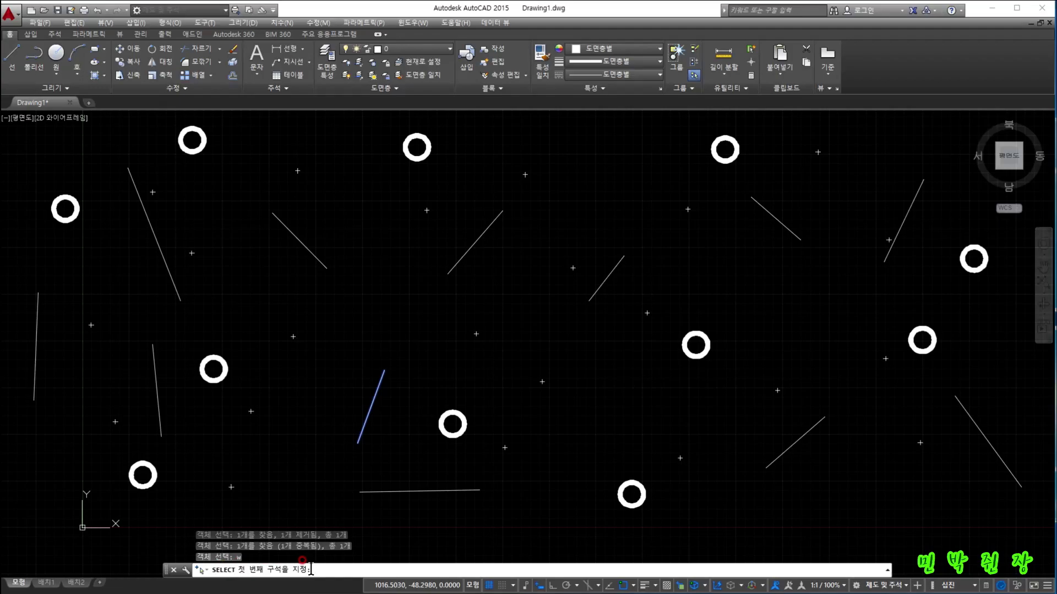
pyautogui.click(443, 318)
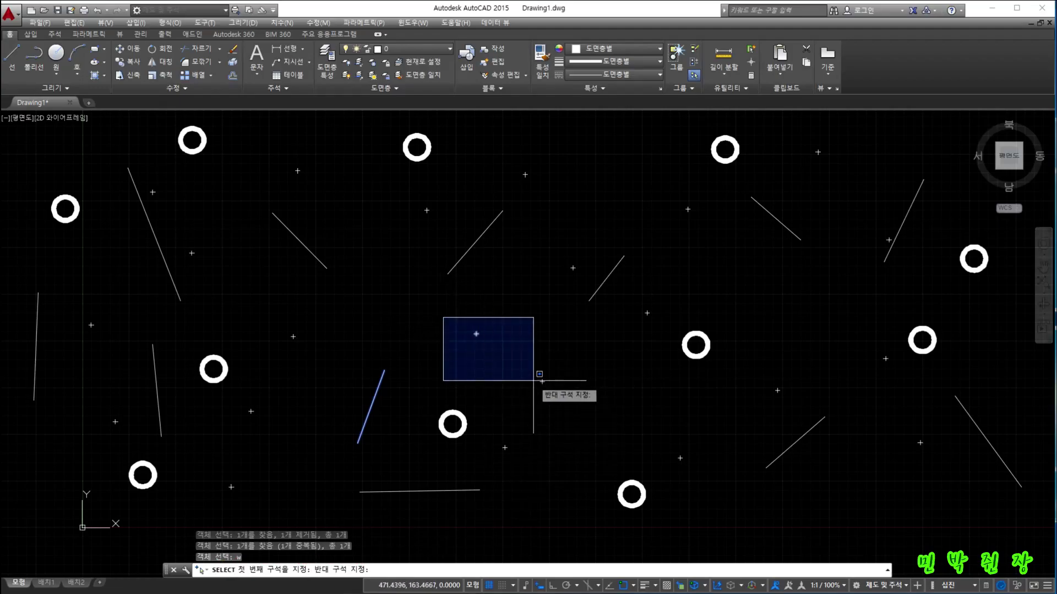
pyautogui.click(683, 453)
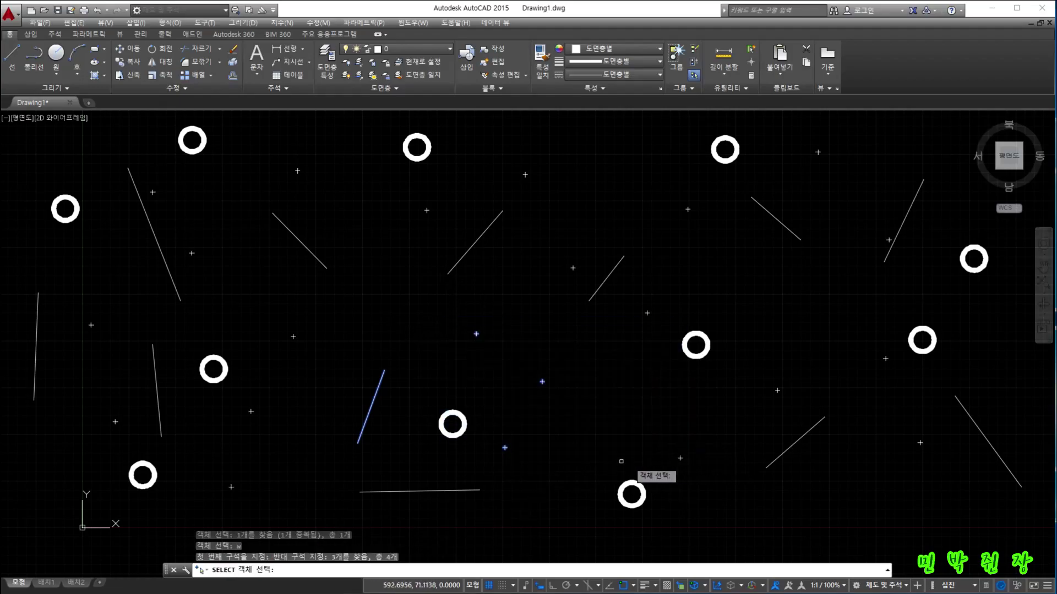
pyautogui.click(420, 325)
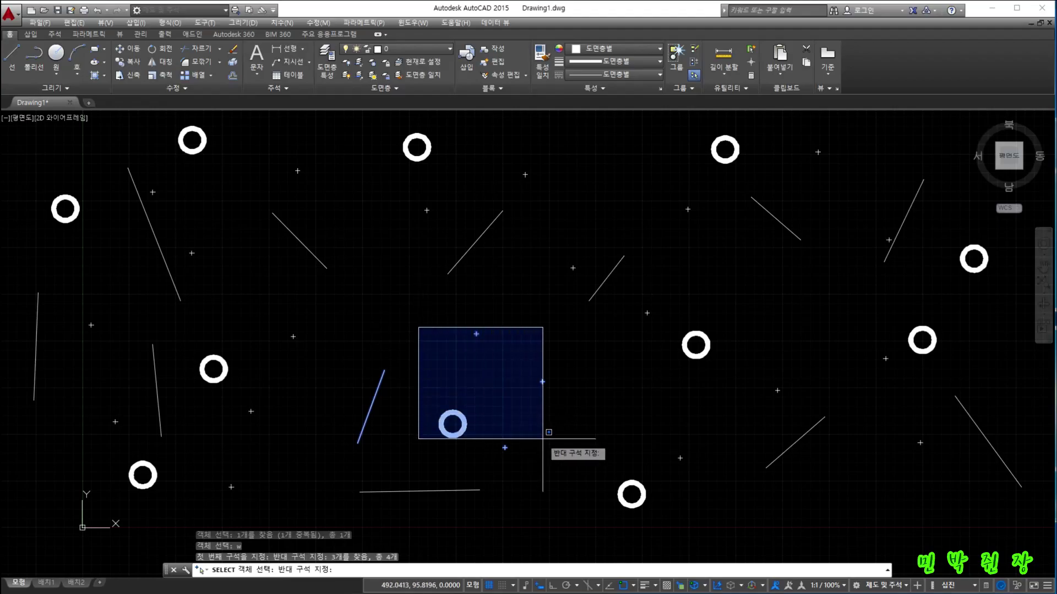
pyautogui.click(562, 464)
# Window-select the line right of centre with its two points and donut, and the upper-middle donut and line with their two points.
pyautogui.click(552, 236)
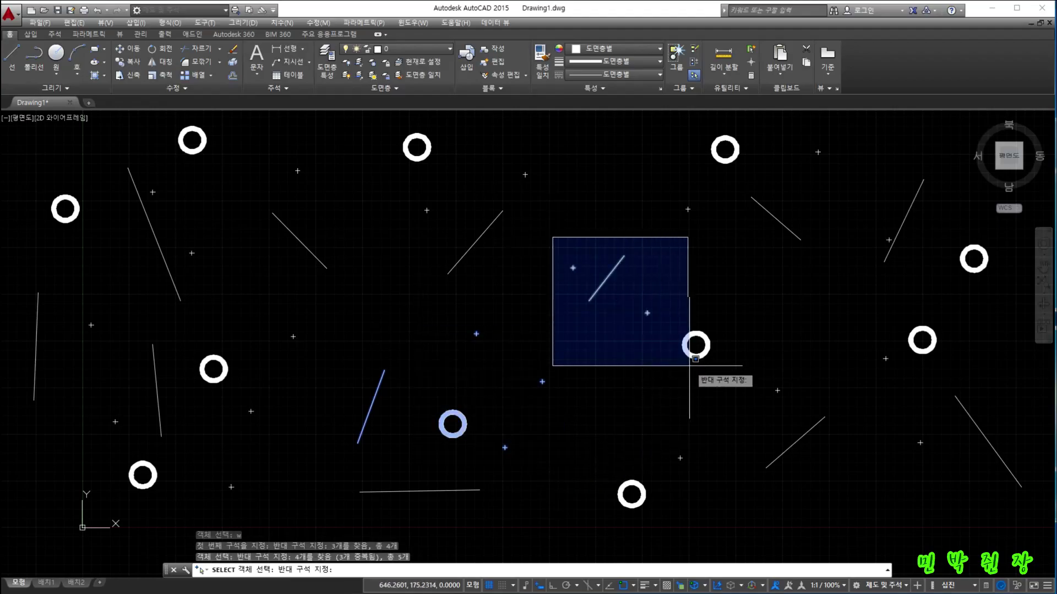
pyautogui.click(732, 373)
pyautogui.click(353, 121)
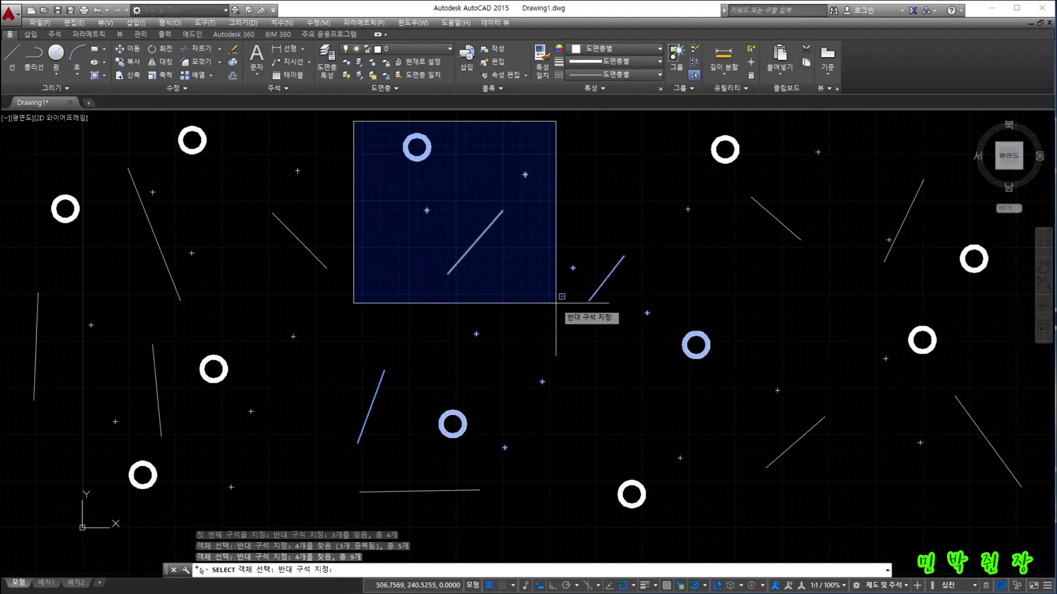
pyautogui.click(554, 298)
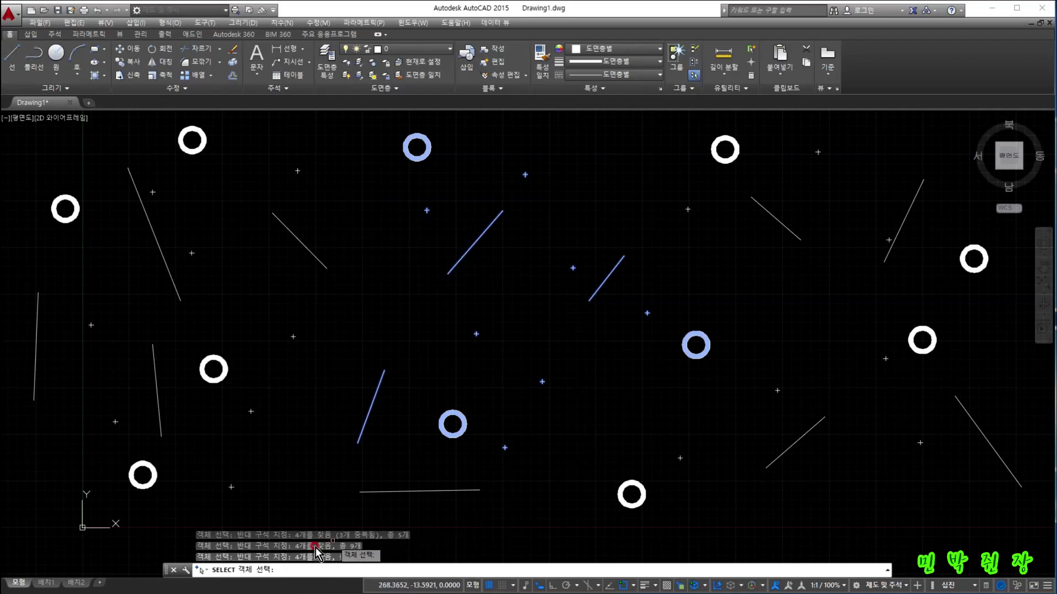
pyautogui.click(273, 563)
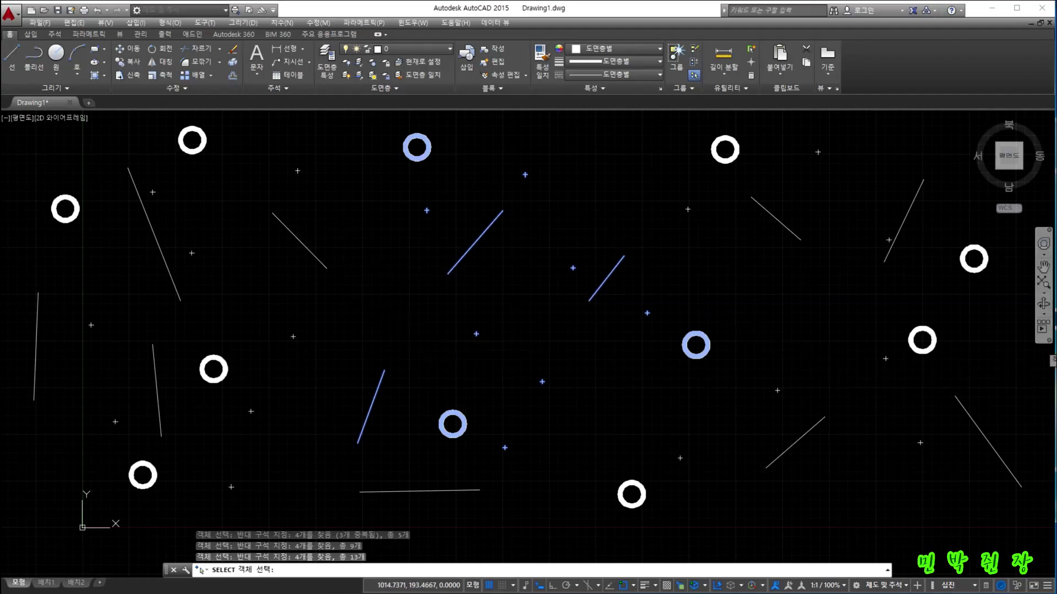
# Use the Crossing (C) option of SELECT to add the line below the upper-right donut, and crossing-select the point above the lower-right line.
pyautogui.click(284, 570)
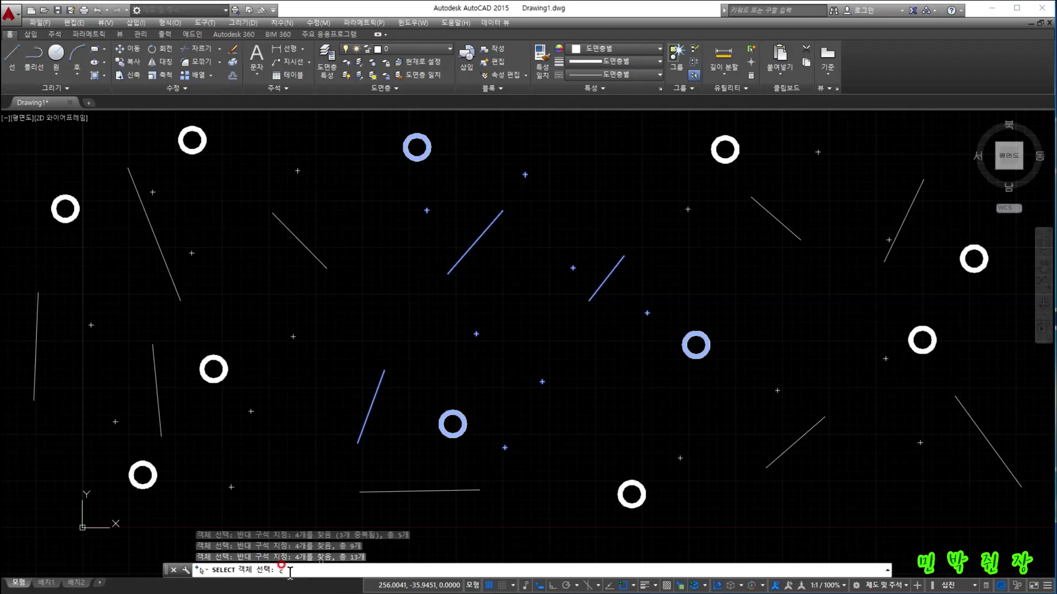
pyautogui.write('c')
pyautogui.press('Return')
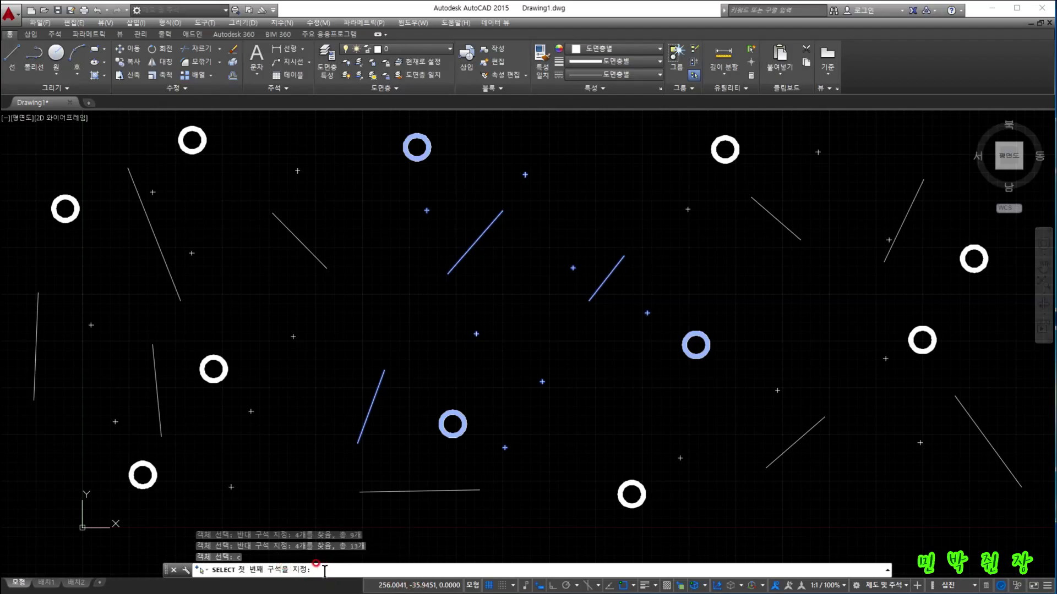
pyautogui.click(839, 257)
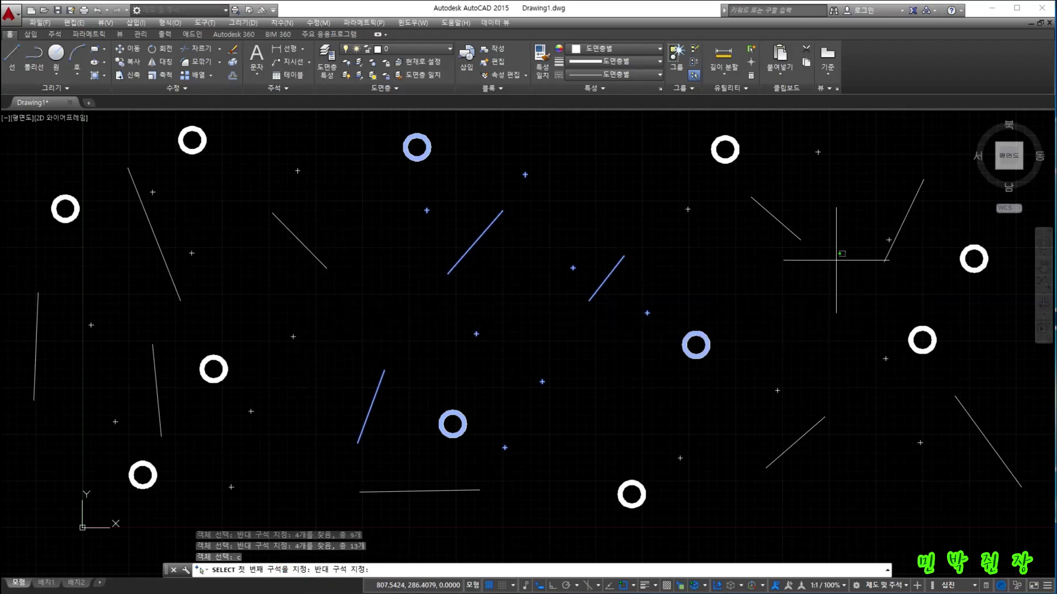
pyautogui.click(745, 193)
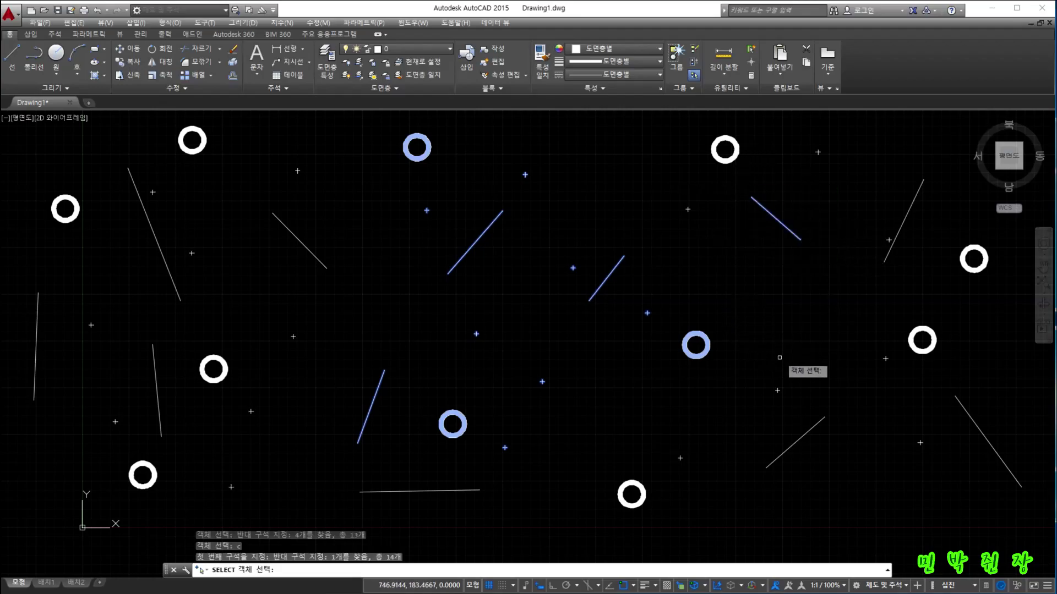
pyautogui.click(821, 401)
pyautogui.click(732, 349)
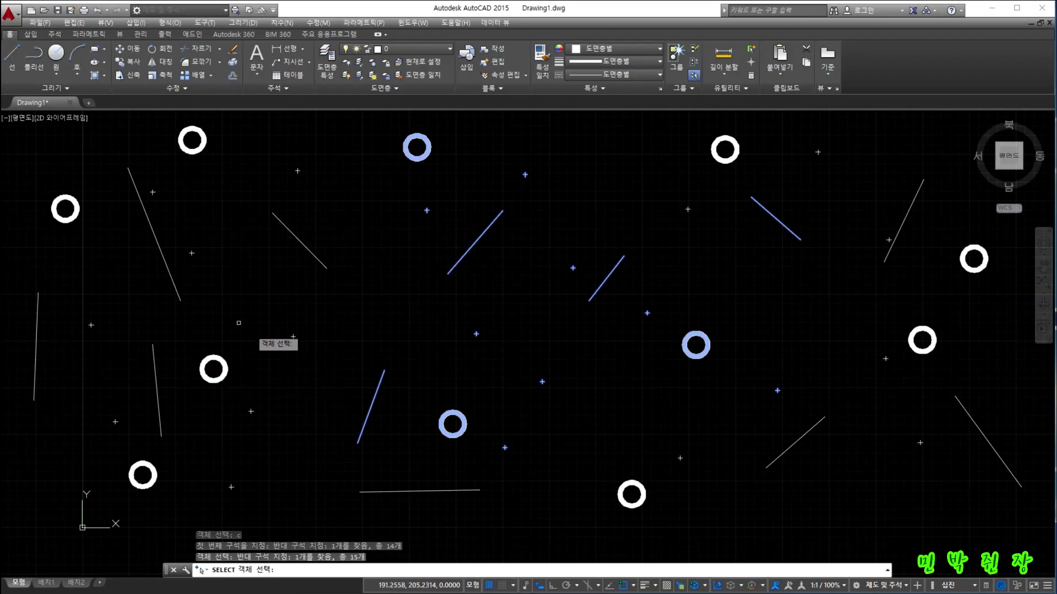
# Window-select the point beside the long upper-left line, and crossing-select the shorter diagonal line to its right.
pyautogui.click(119, 227)
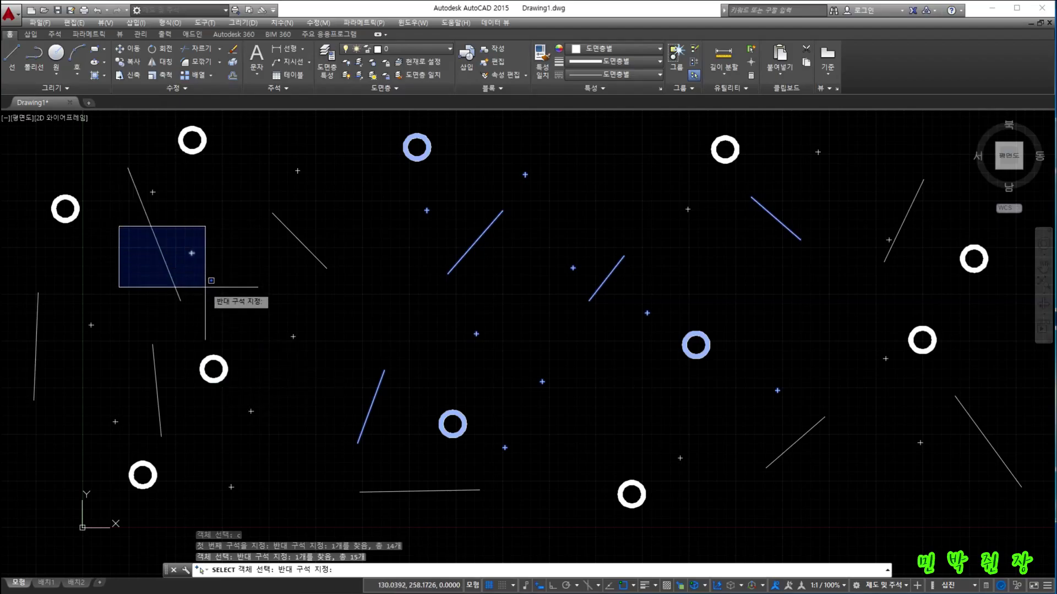
pyautogui.click(242, 300)
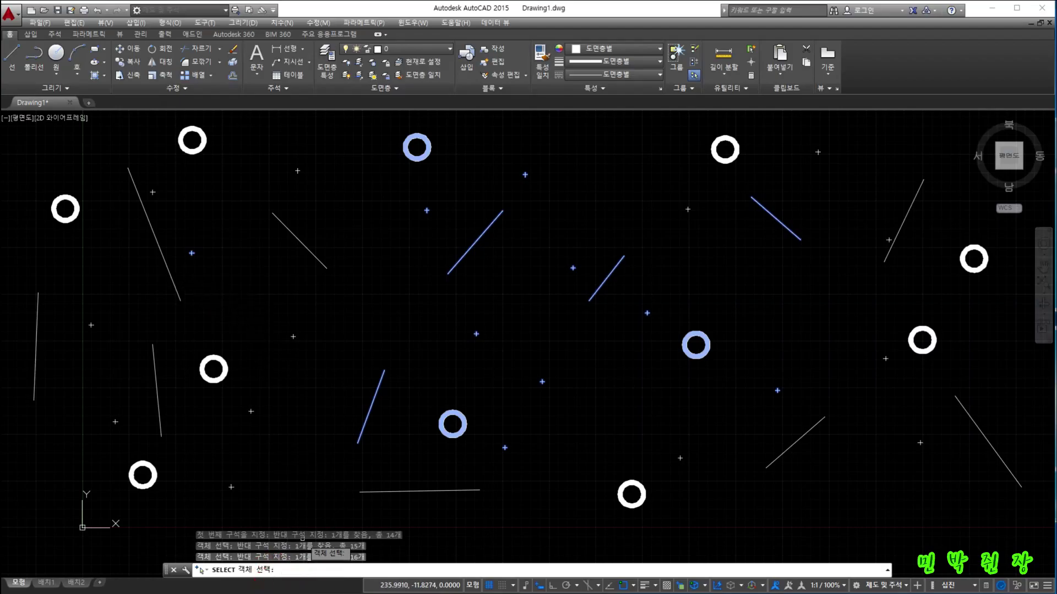
pyautogui.click(319, 307)
pyautogui.click(243, 235)
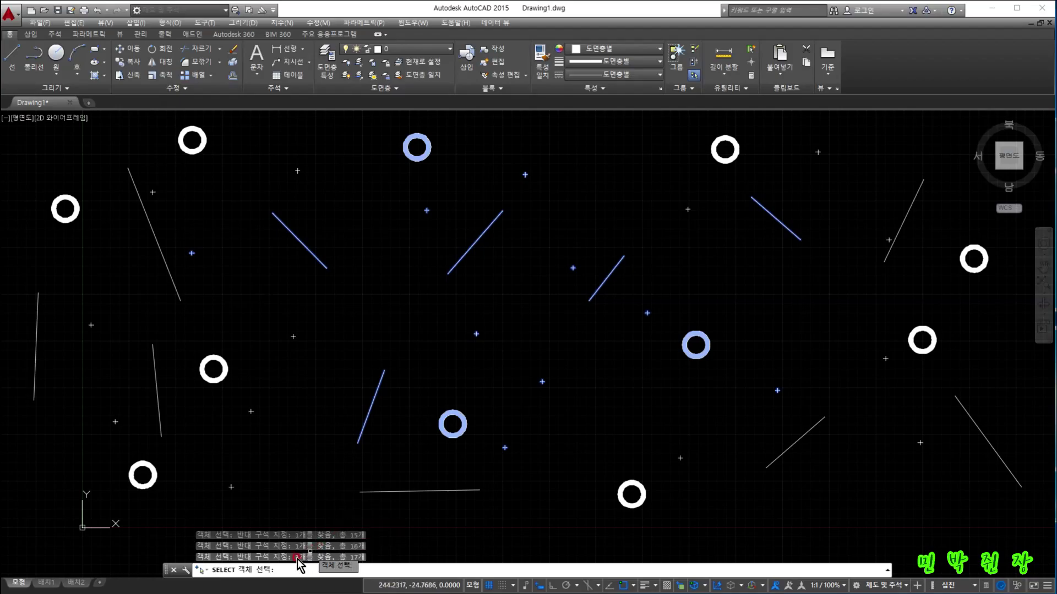
# Start another Crossing (C) selection near the lower-left points, and cancel SELECT to clear the whole selection.
pyautogui.click(269, 558)
pyautogui.press('Return')
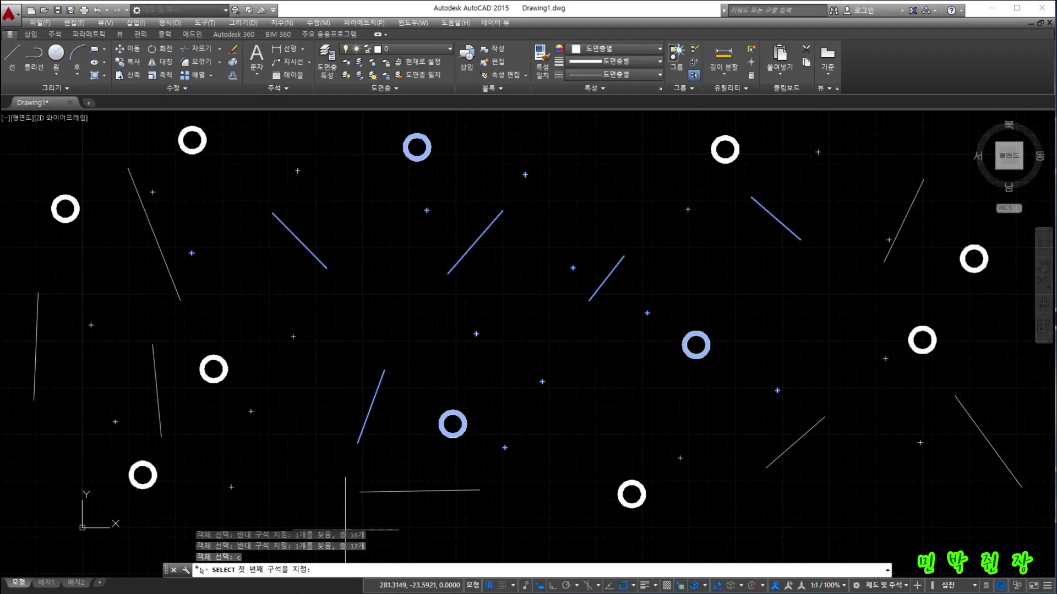
pyautogui.click(311, 400)
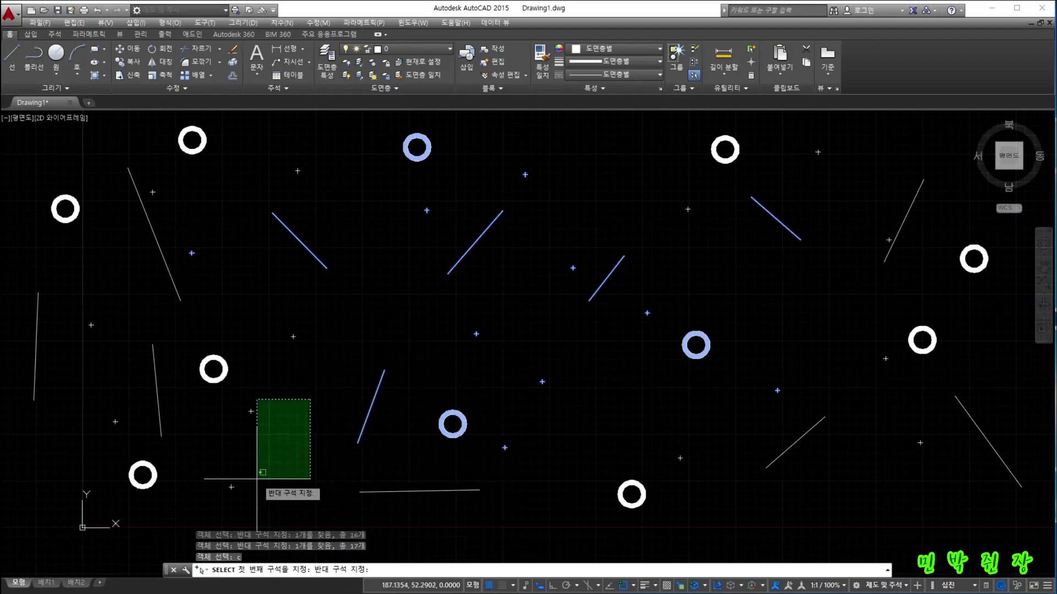
pyautogui.press('Escape')
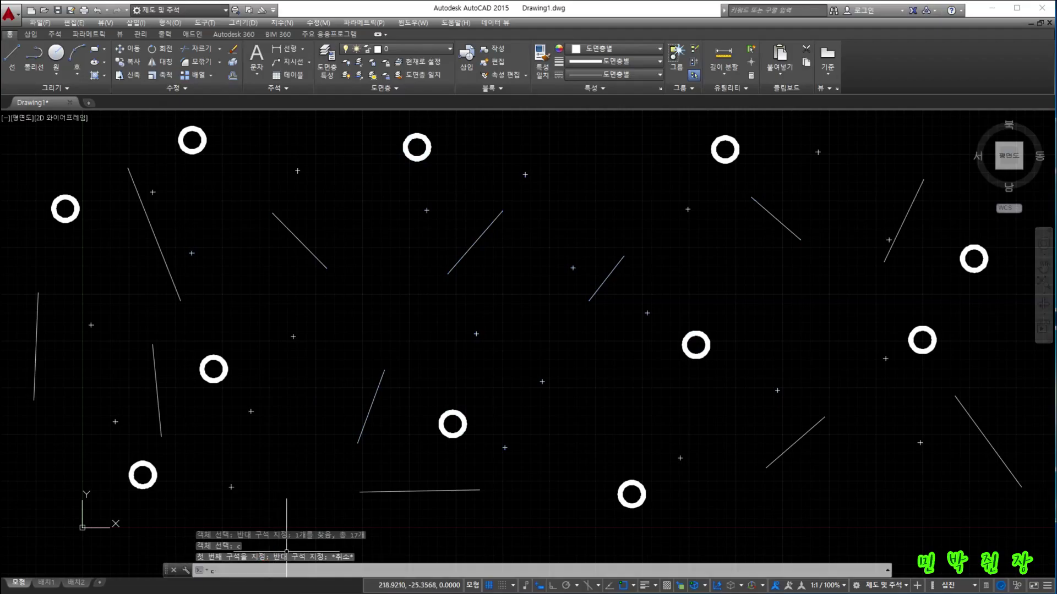
pyautogui.write('c')
pyautogui.press('Escape')
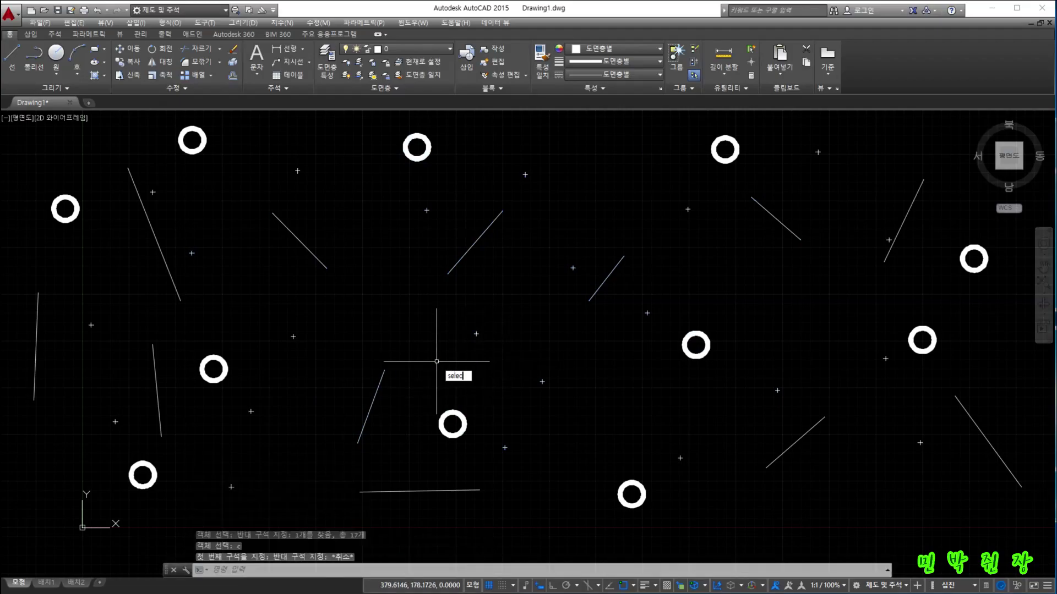
# Run SELECT with the Crossing (C) option from upper left to lower right over the near-horizontal bottom line and the bottom donut.
pyautogui.press('Return')
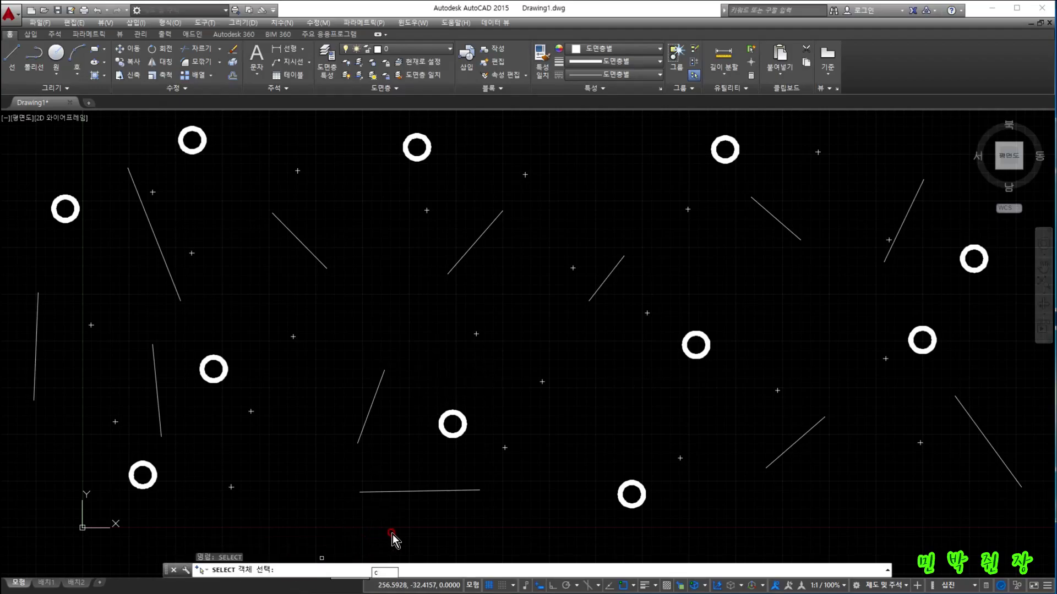
pyautogui.press('Return')
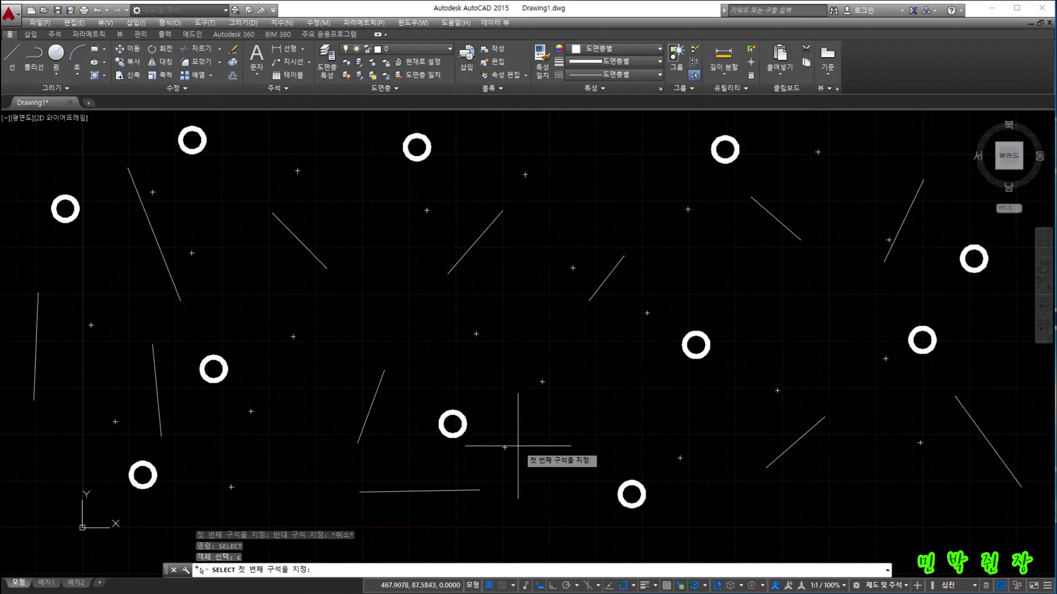
pyautogui.click(480, 457)
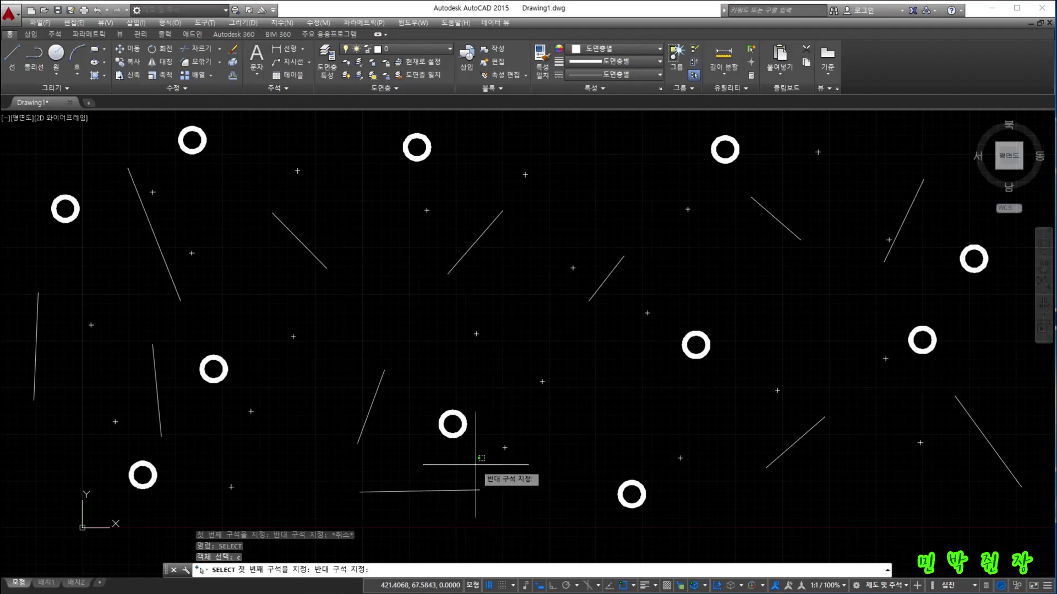
pyautogui.click(679, 535)
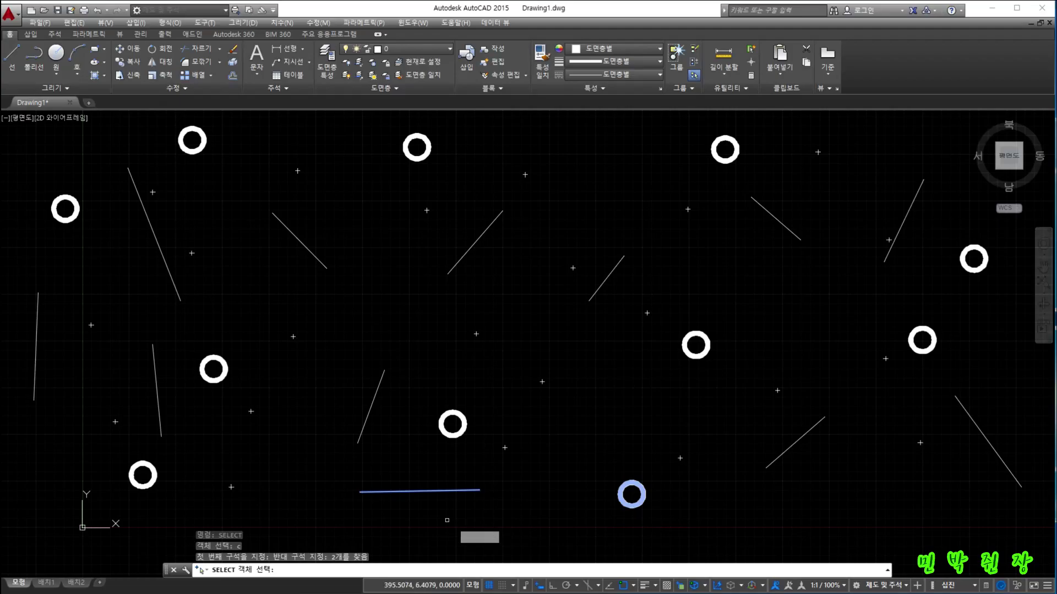
# Add the two upper diagonal lines and three nearby points with Window (W) from lower right to upper left, then cancel SELECT.
pyautogui.click(277, 567)
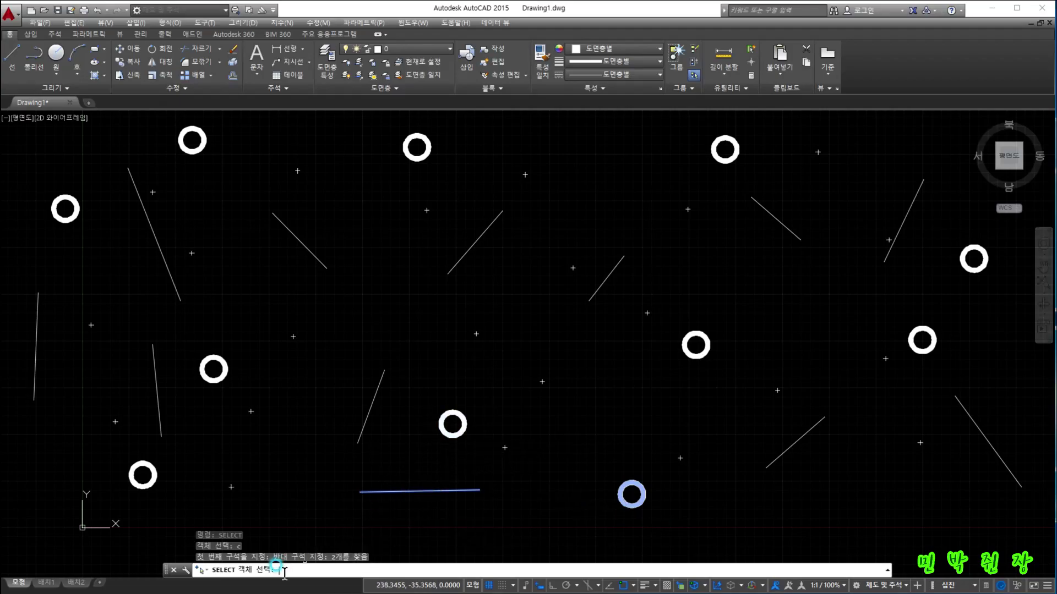
pyautogui.write('w')
pyautogui.press('Return')
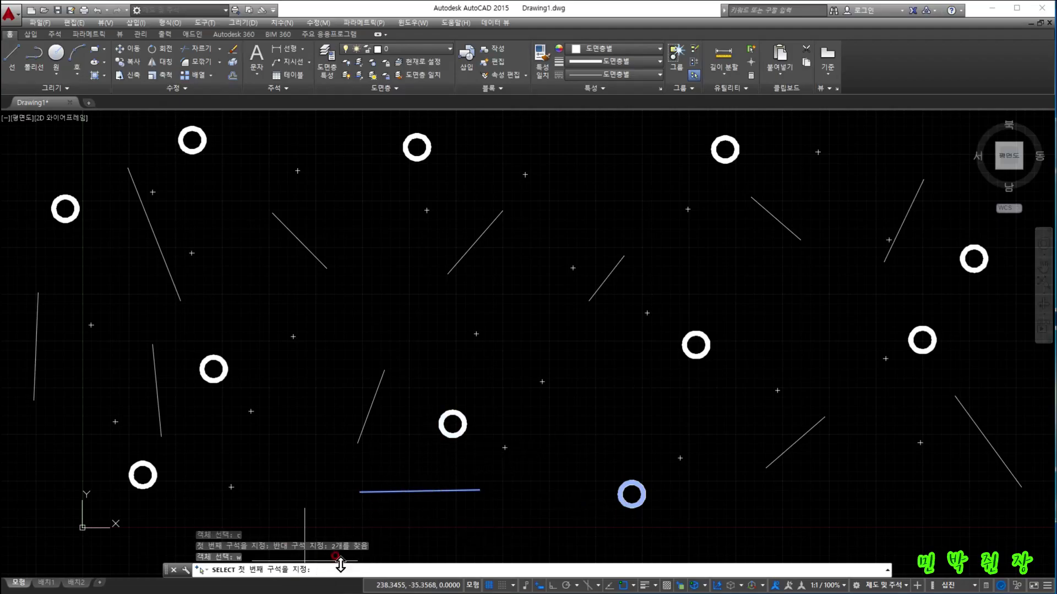
pyautogui.click(516, 350)
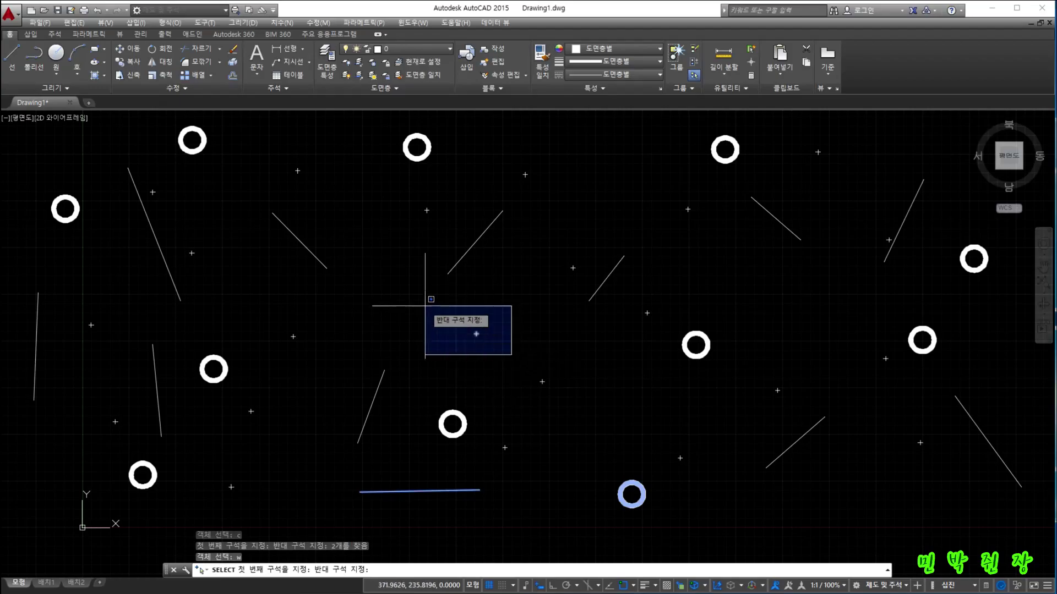
pyautogui.click(258, 202)
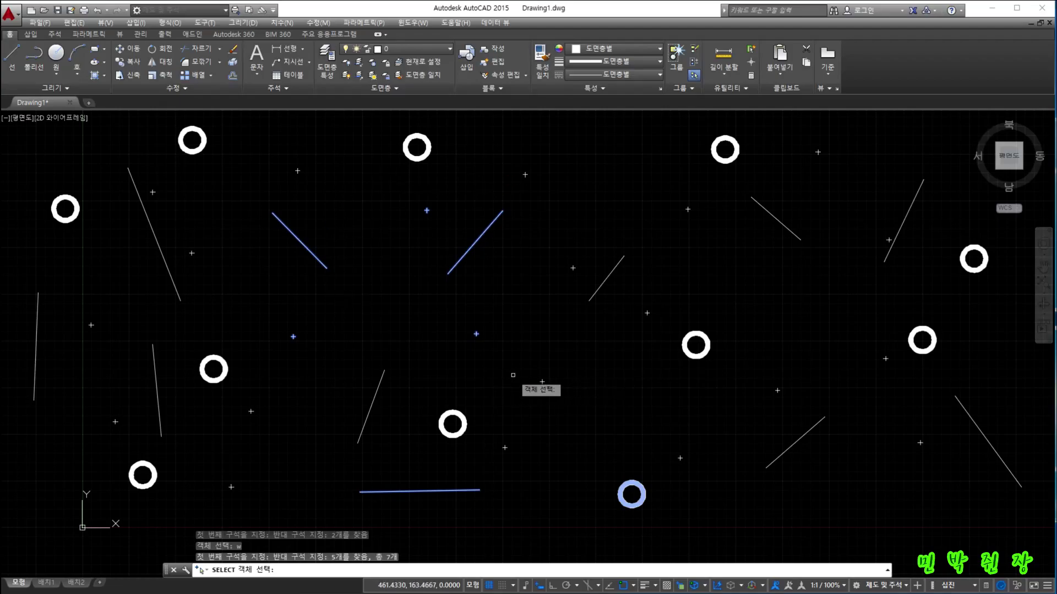
pyautogui.press('Escape')
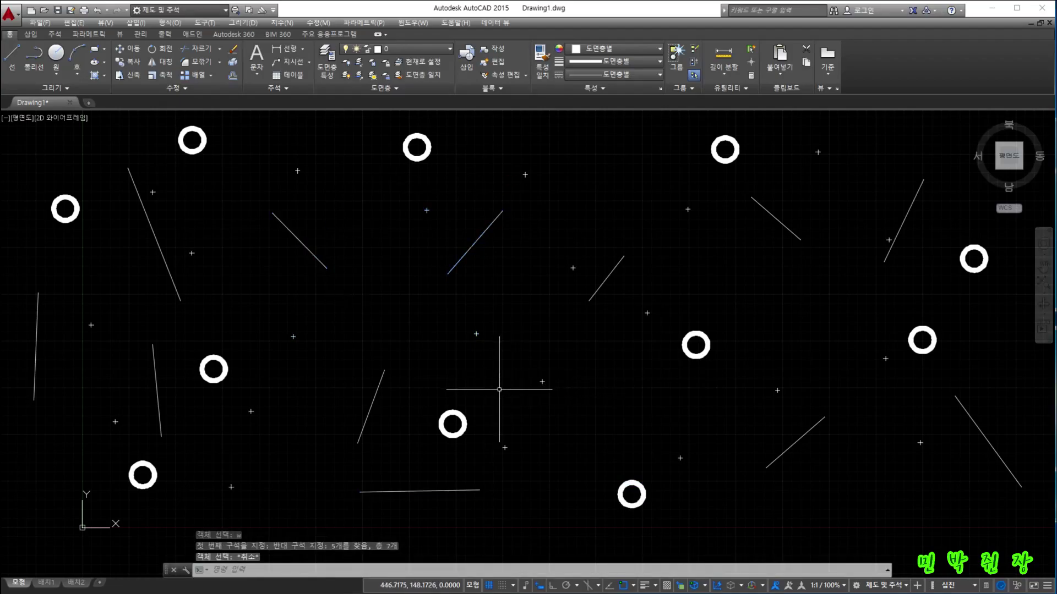
# Select the most recently created object with the Last (L) option of SELECT, then cancel the command.
pyautogui.write('sel')
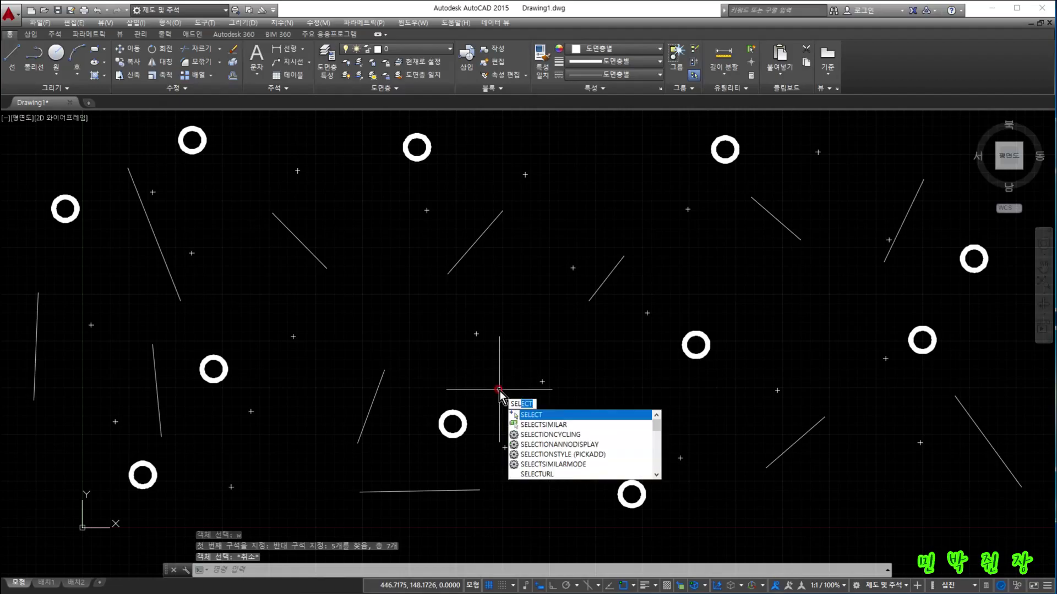
pyautogui.press('Return')
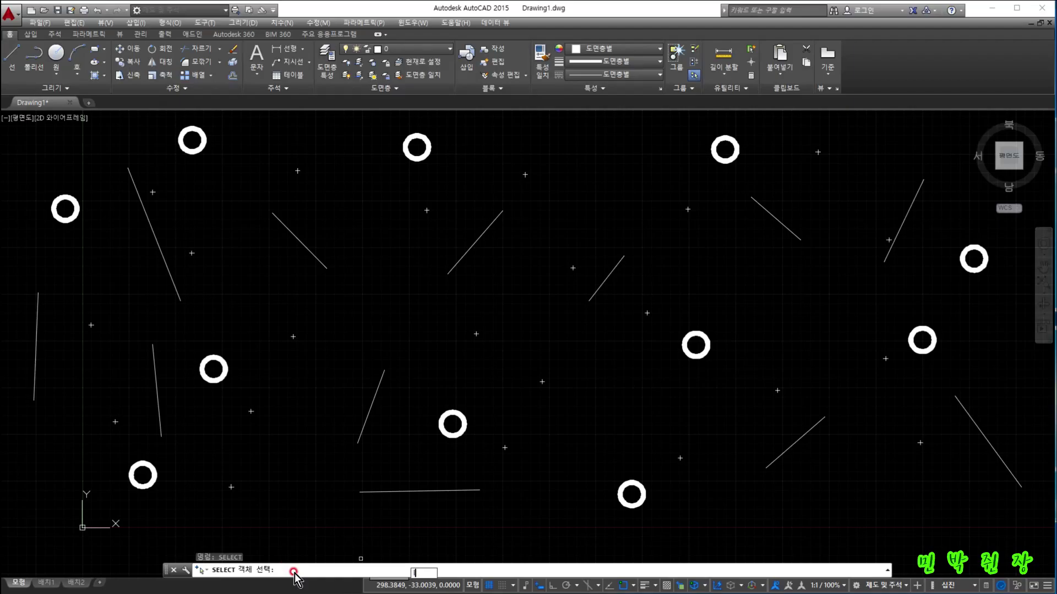
pyautogui.click(631, 482)
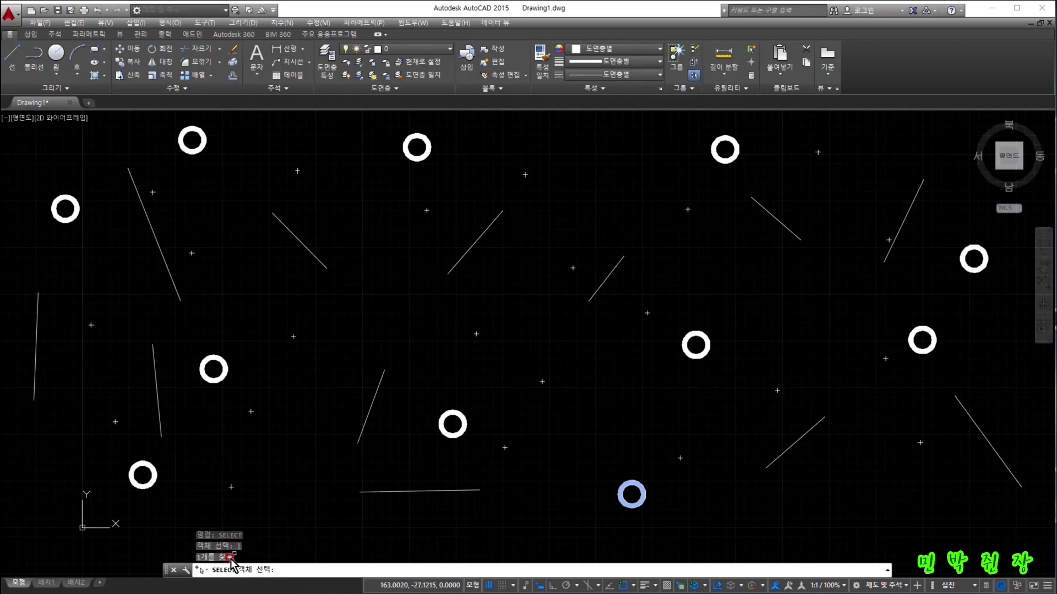
pyautogui.press('Escape')
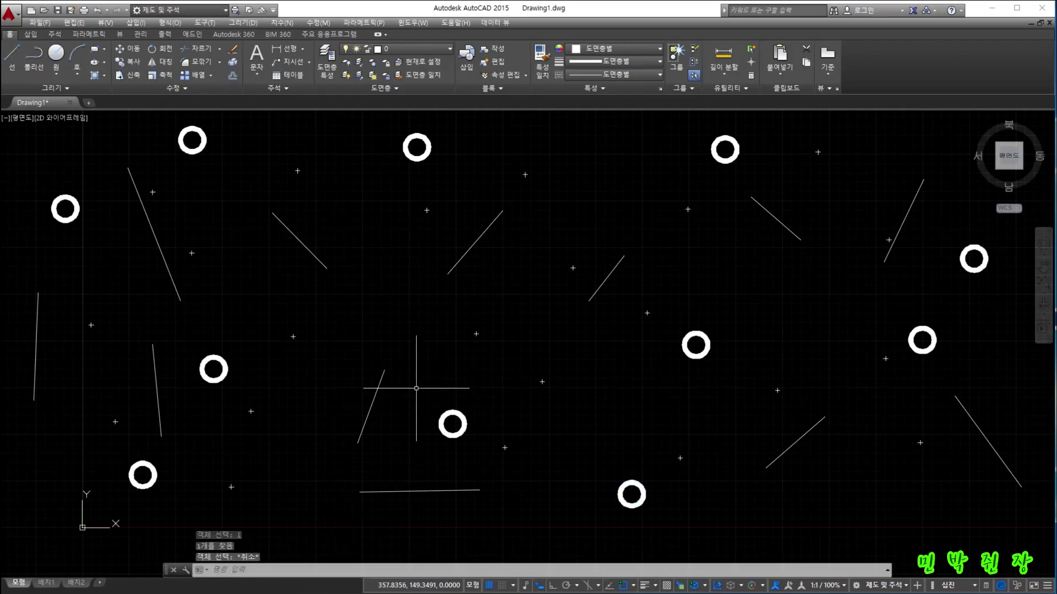
# Window-select the lower-middle donut without a command, then clear the selection.
pyautogui.click(416, 389)
pyautogui.click(485, 460)
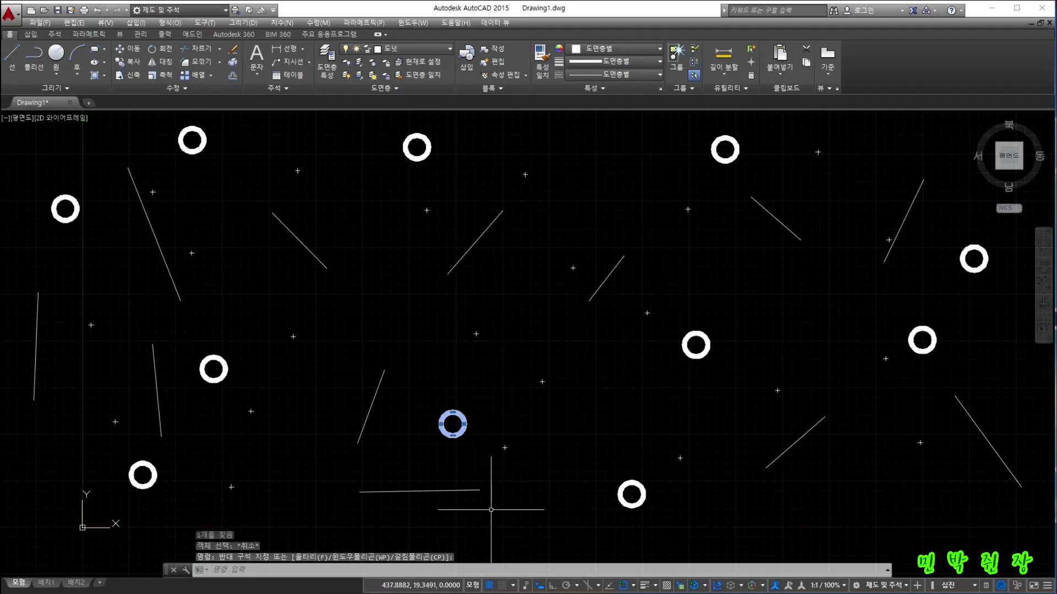
pyautogui.press('Escape')
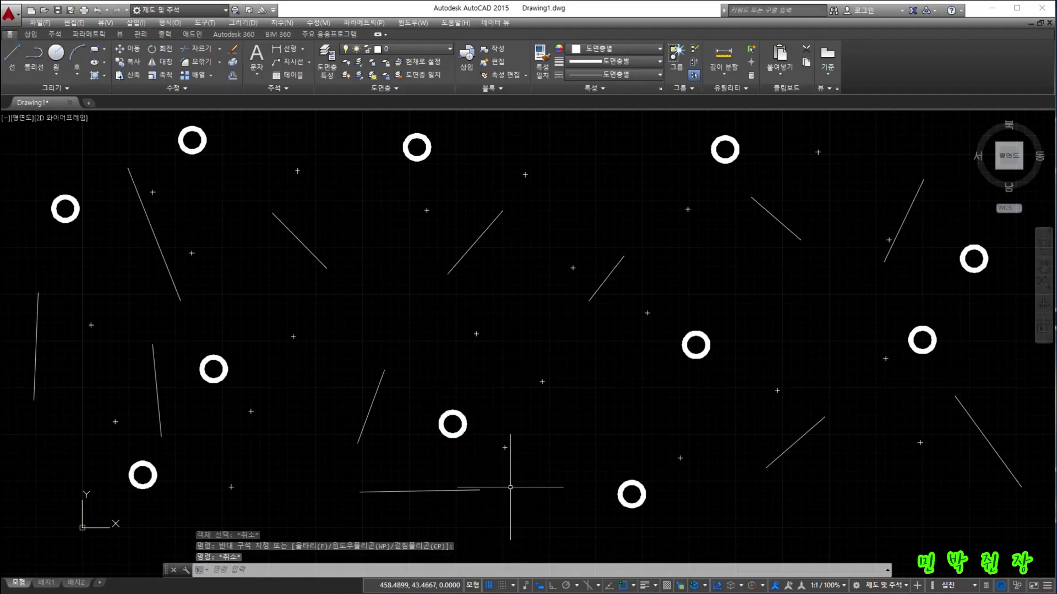
# Run SELECT with the Last (L) option again, add the lower-middle donut to the selection, and cancel the command.
pyautogui.write('se')
pyautogui.press('Return')
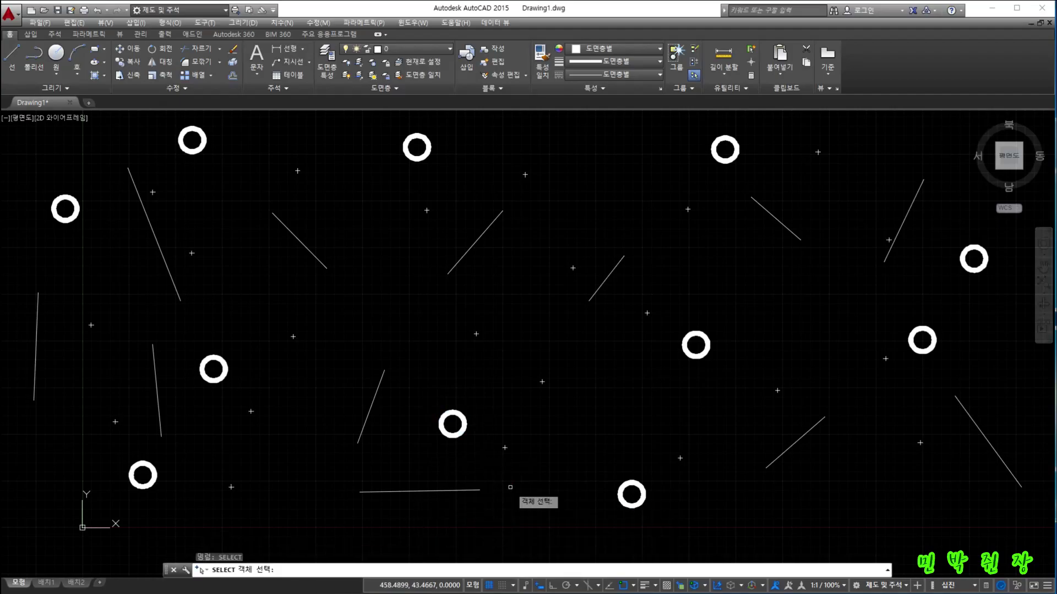
pyautogui.write('l')
pyautogui.press('Return')
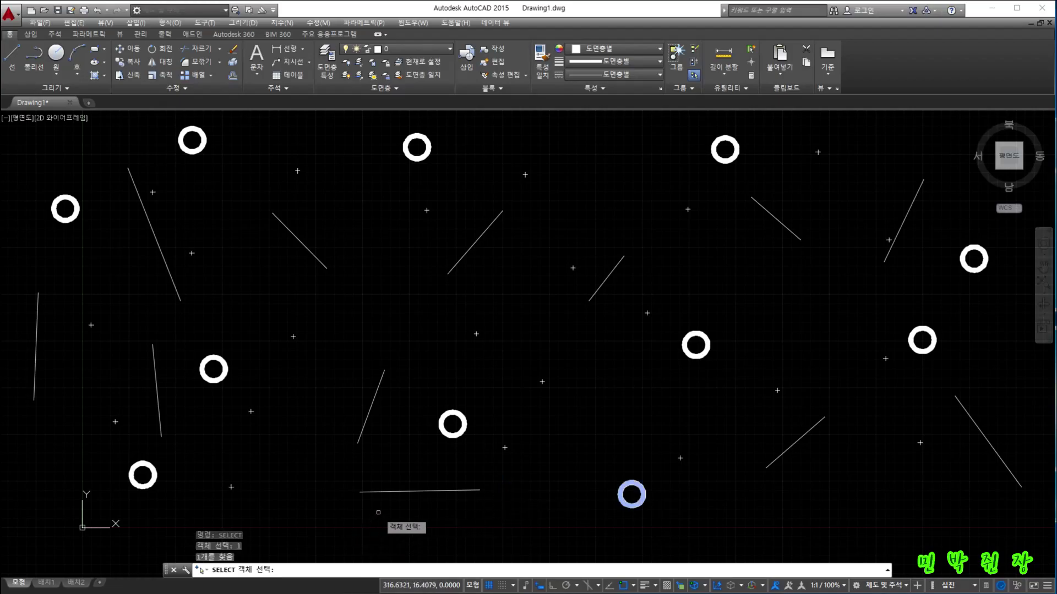
pyautogui.click(446, 436)
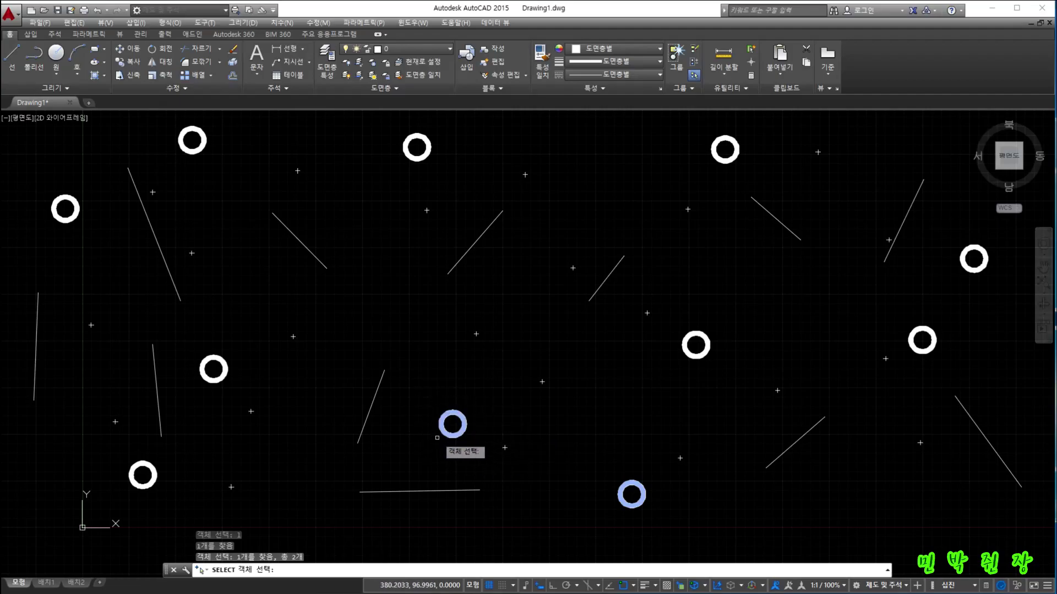
pyautogui.press('Escape')
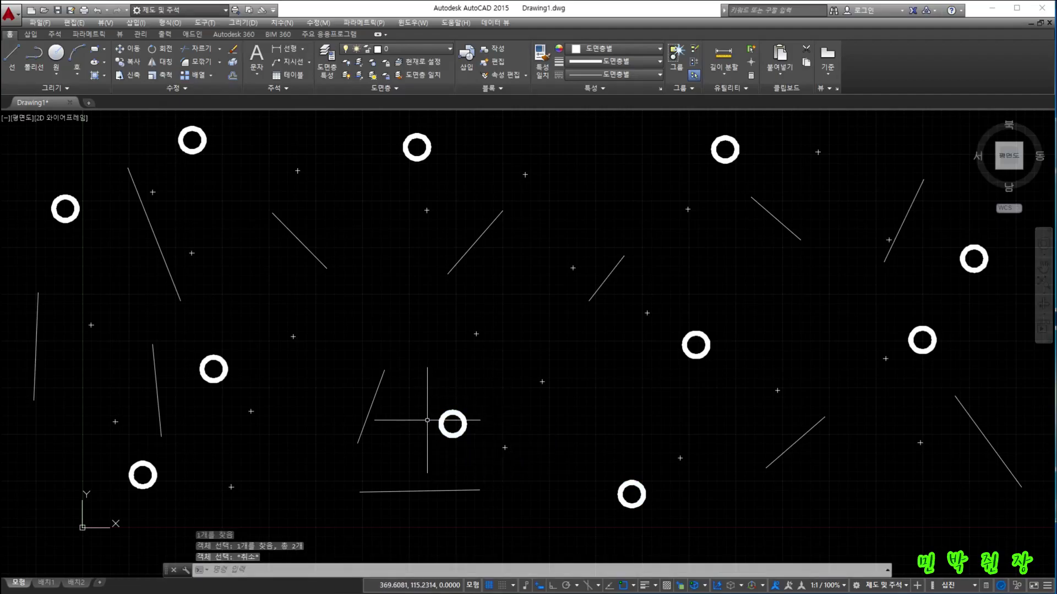
# Window-select the lower-middle donut.
pyautogui.click(407, 386)
pyautogui.click(478, 460)
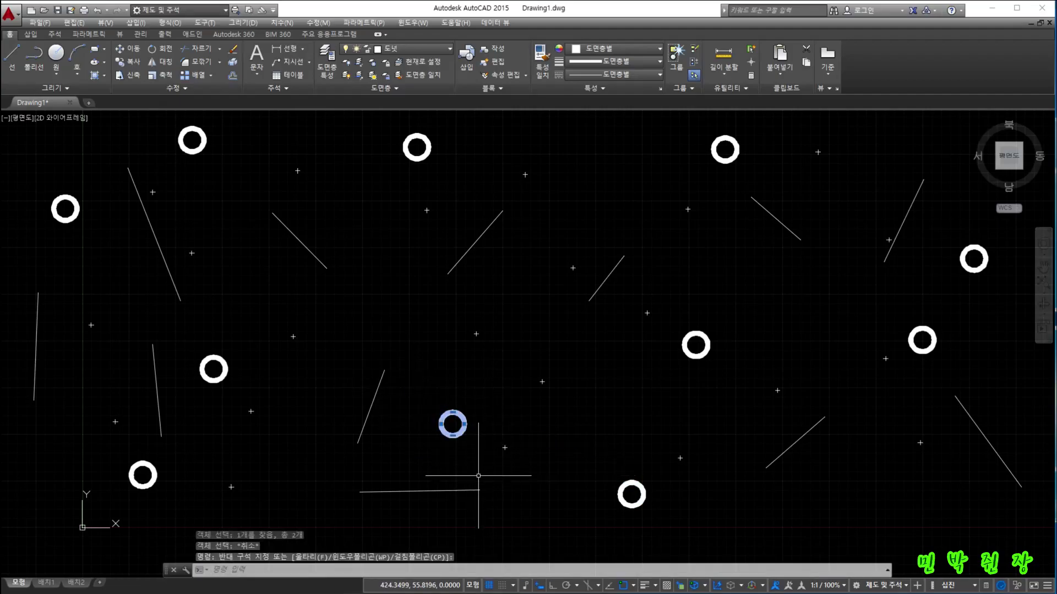
pyautogui.rightClick(478, 476)
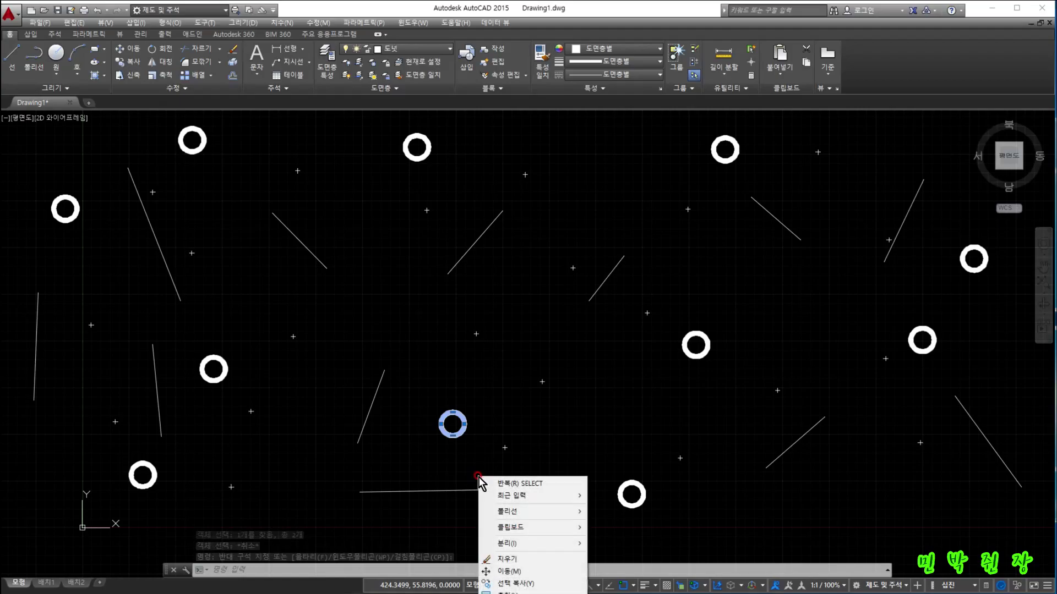
pyautogui.click(474, 461)
pyautogui.click(474, 461)
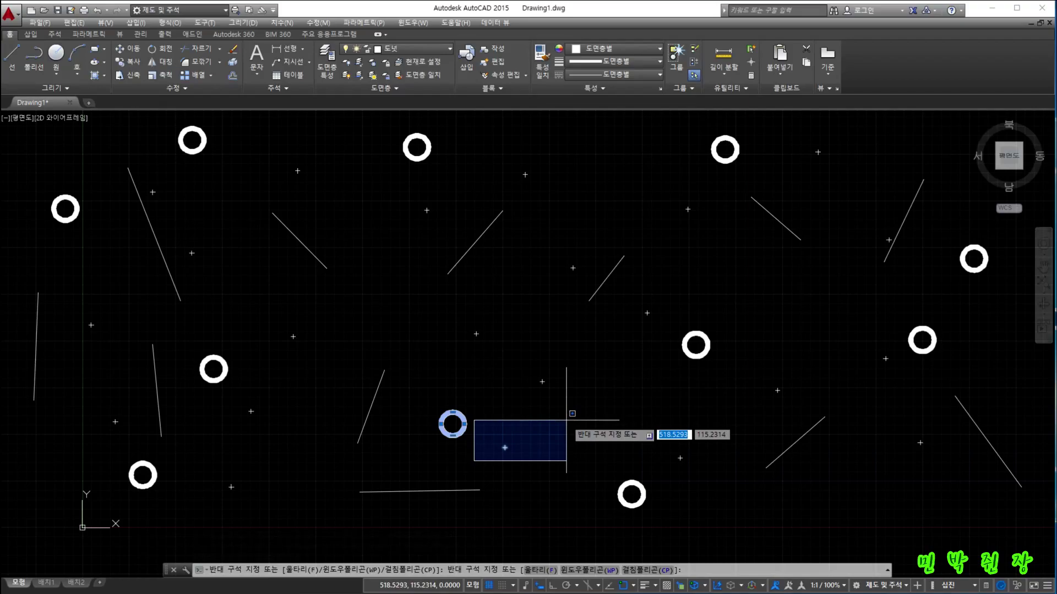
pyautogui.press('Escape')
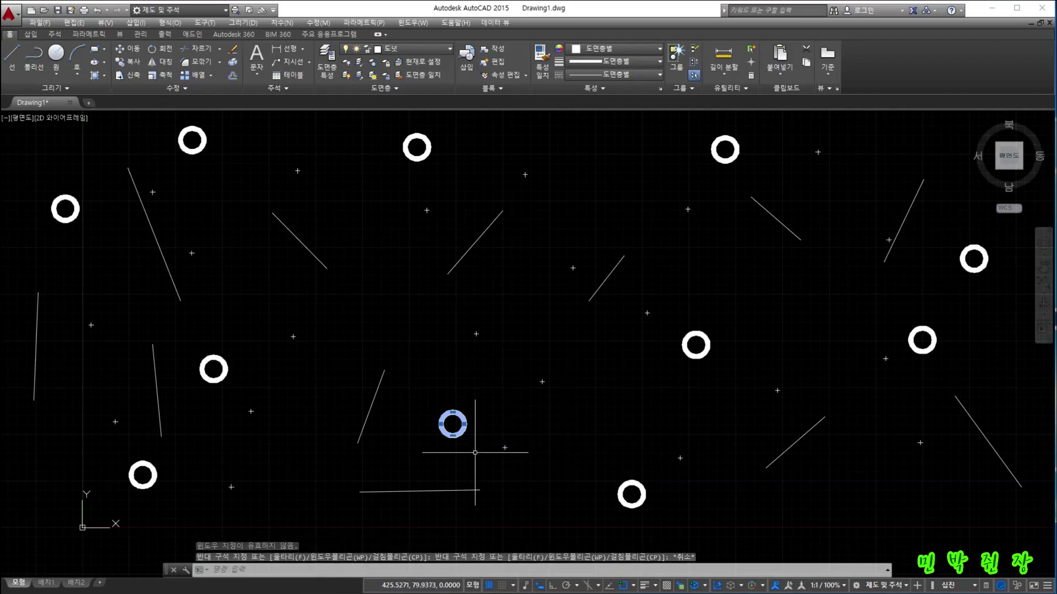
# Clear the current selection, then pick the lower-middle donut with SELECT and cancel the command.
pyautogui.press('Escape')
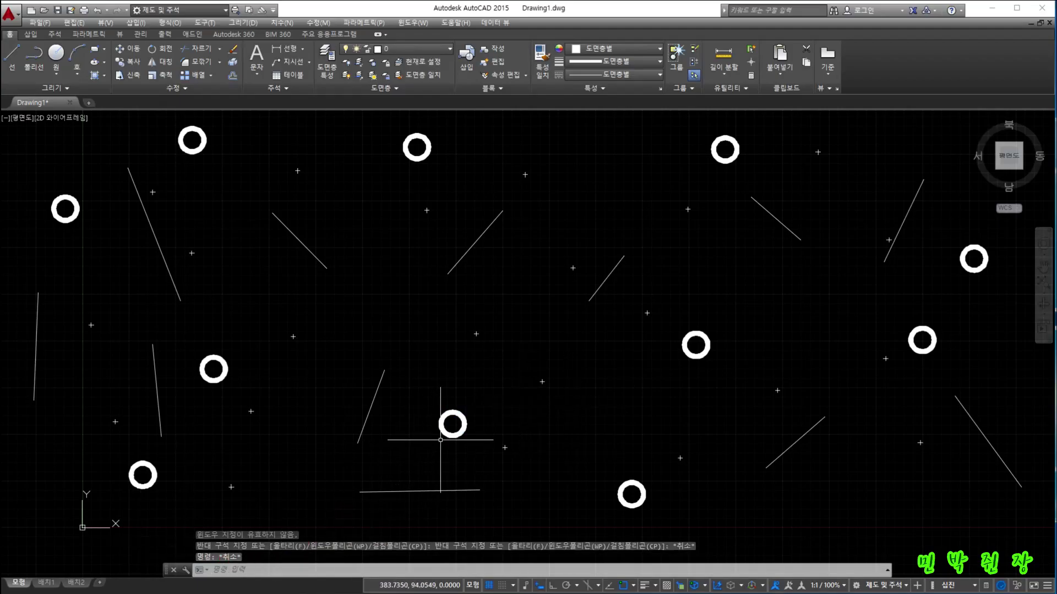
pyautogui.press('Escape')
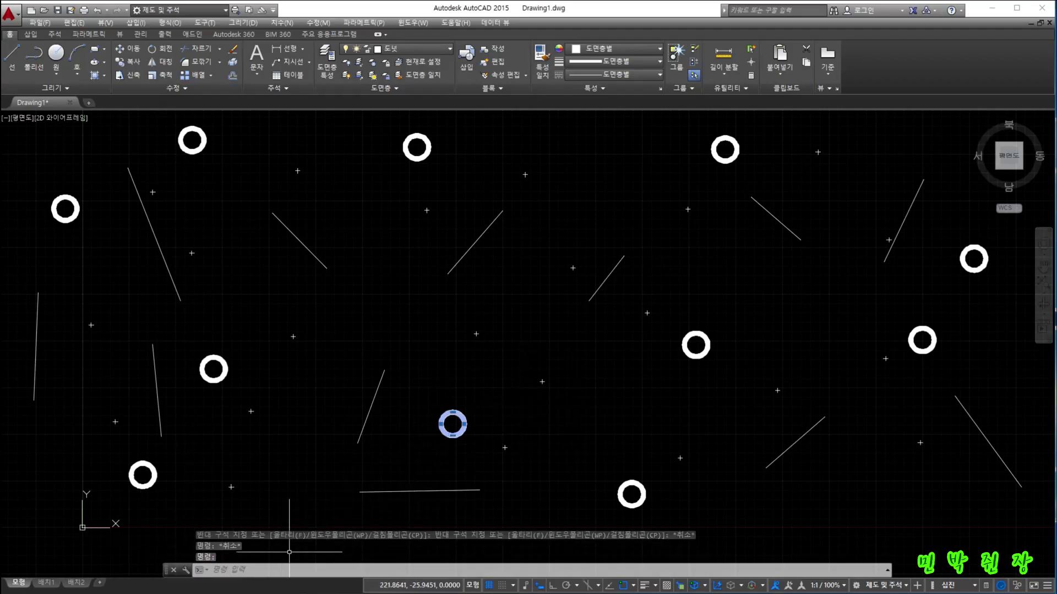
pyautogui.write('se')
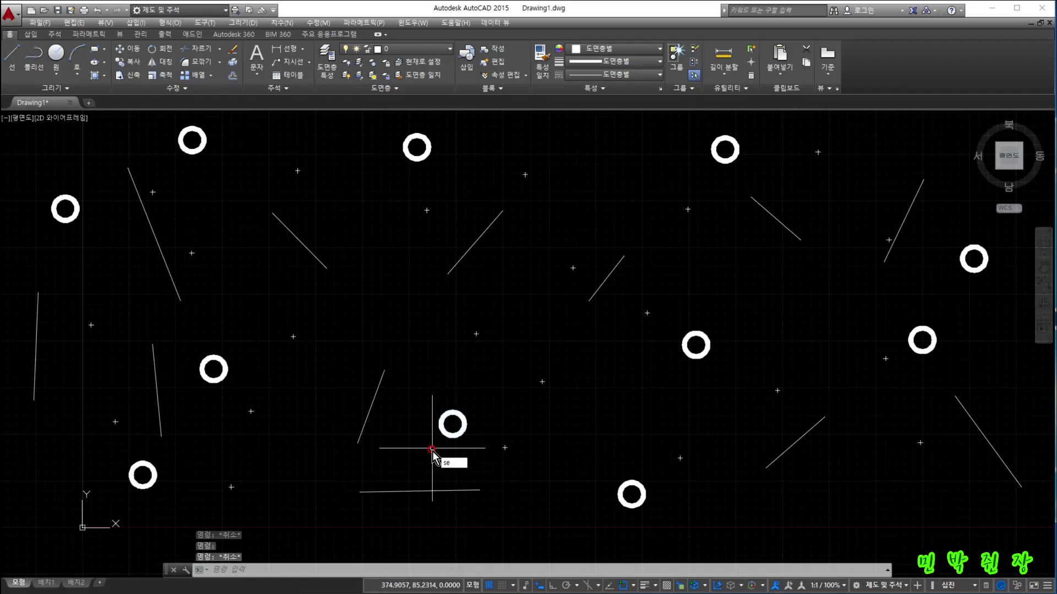
pyautogui.write('lect')
pyautogui.press('Return')
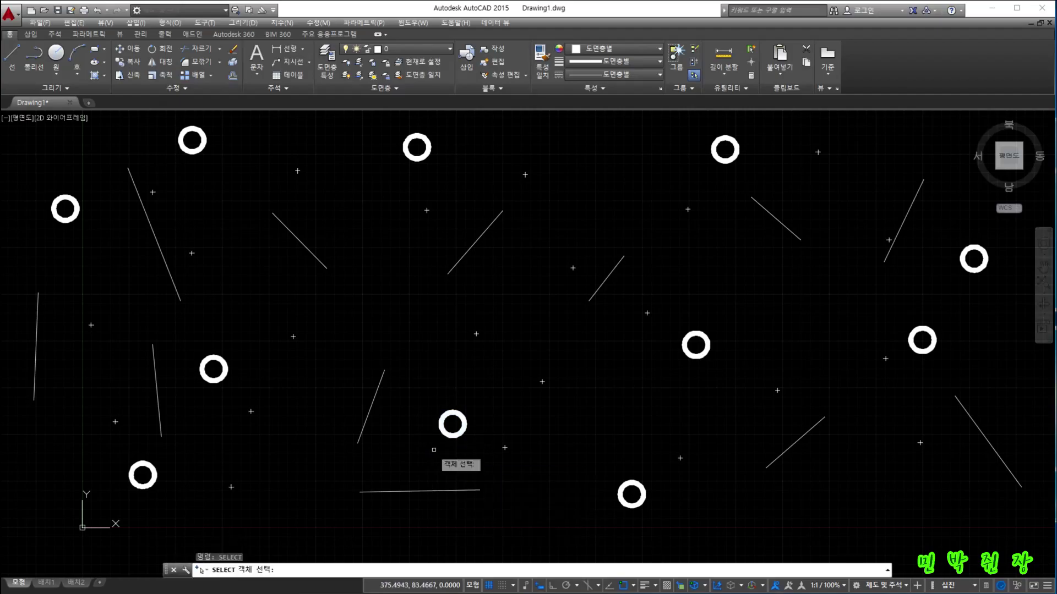
pyautogui.click(459, 431)
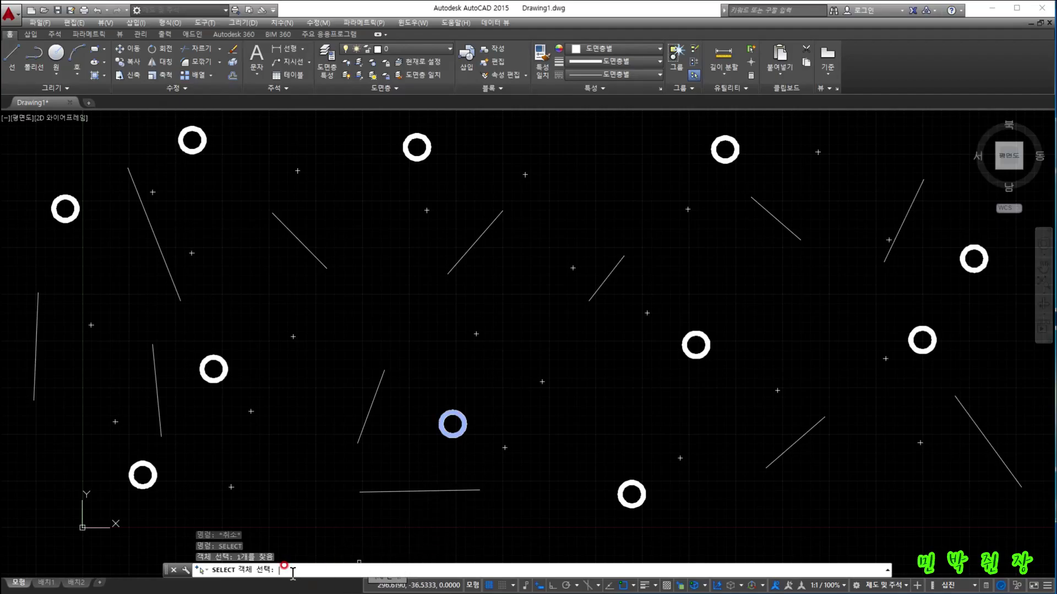
pyautogui.press('Escape')
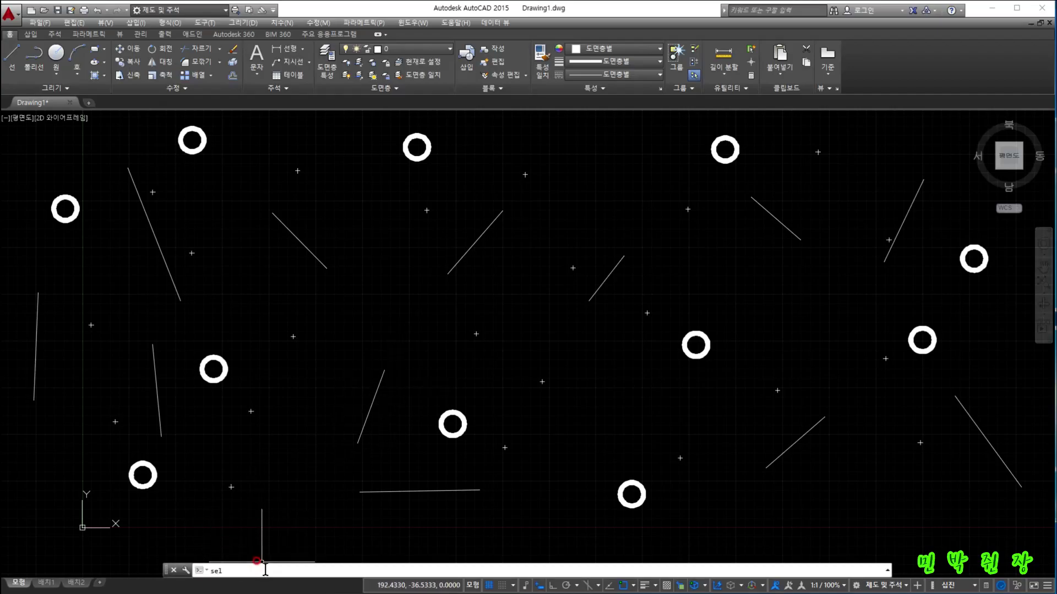
# Run SELECT with the Last (L) option to select the most recently created donut, then cancel the command.
pyautogui.press('Return')
pyautogui.press('Return')
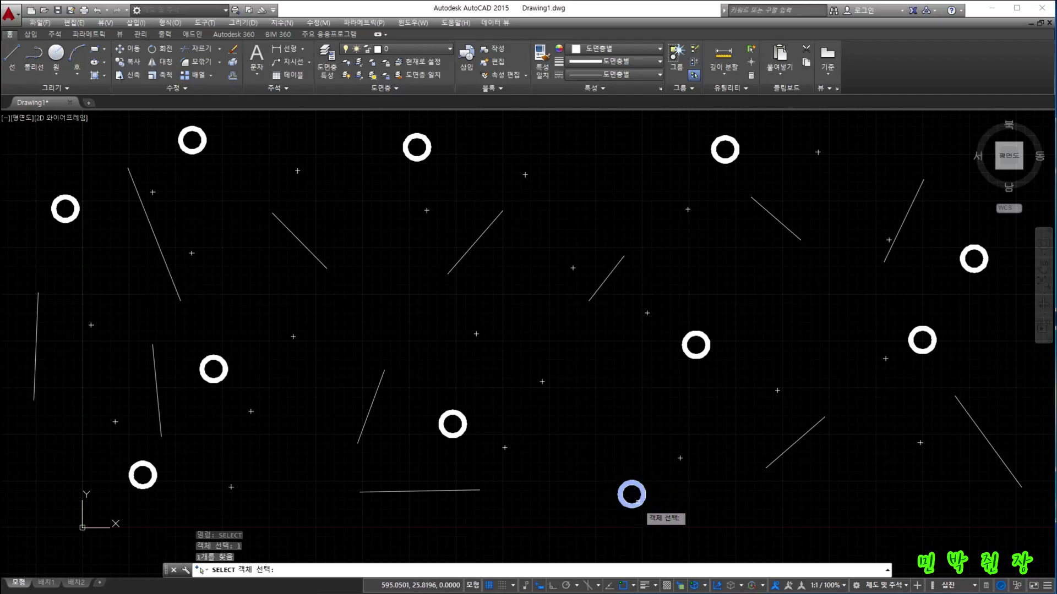
pyautogui.press('Escape')
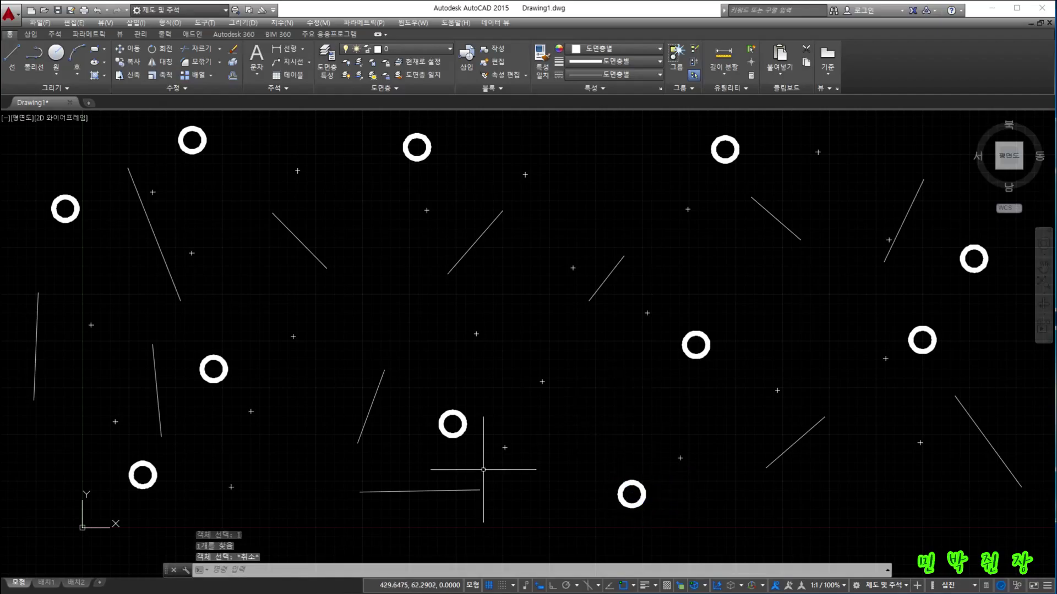
# Run SELECT with the ALL option to select every object in the drawing.
pyautogui.write('se')
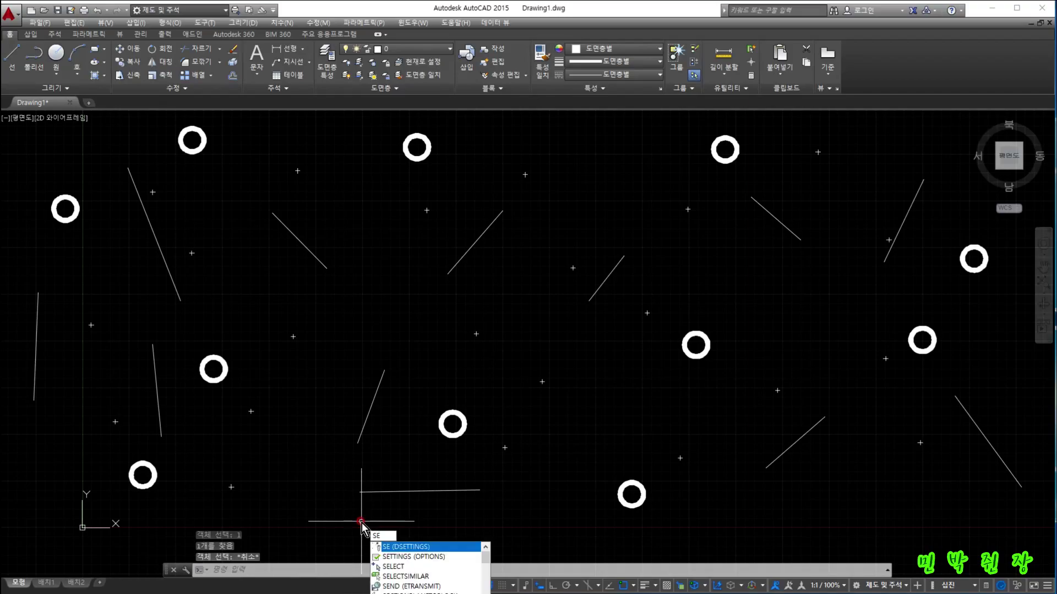
pyautogui.write('l')
pyautogui.press('Return')
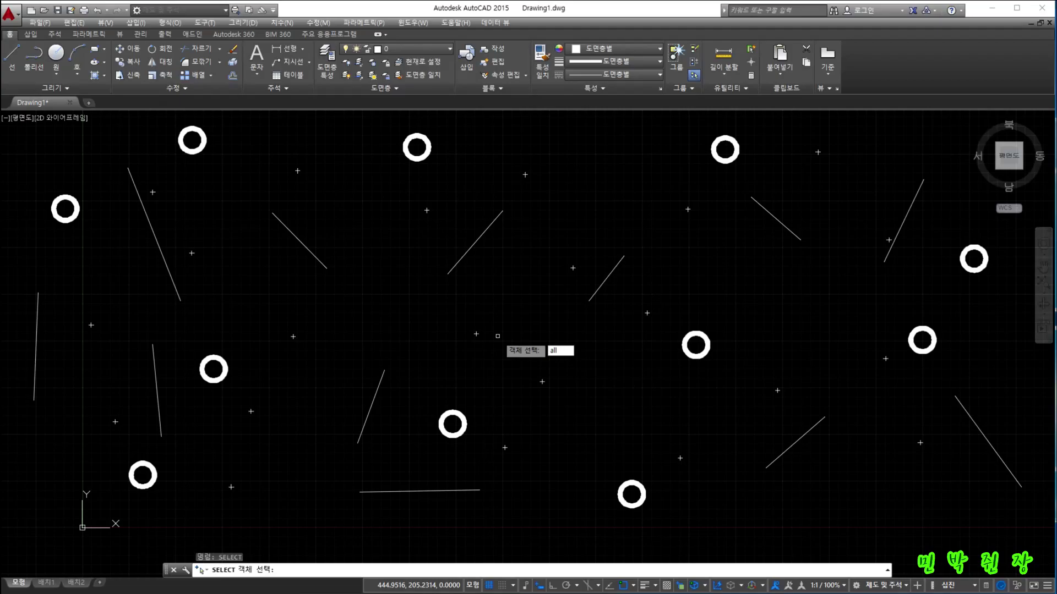
pyautogui.press('Return')
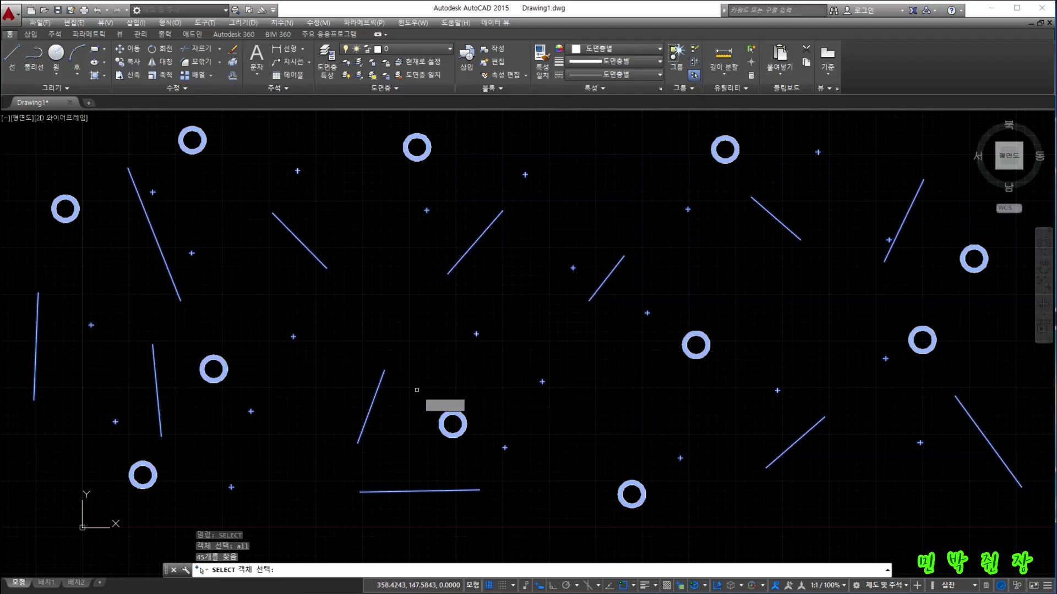
# Remove the short slanted line, the donut and the nearby point in the lower middle from the selection, then cancel SELECT.
pyautogui.keyDown('shift'); pyautogui.click(369, 409); pyautogui.keyUp('shift')
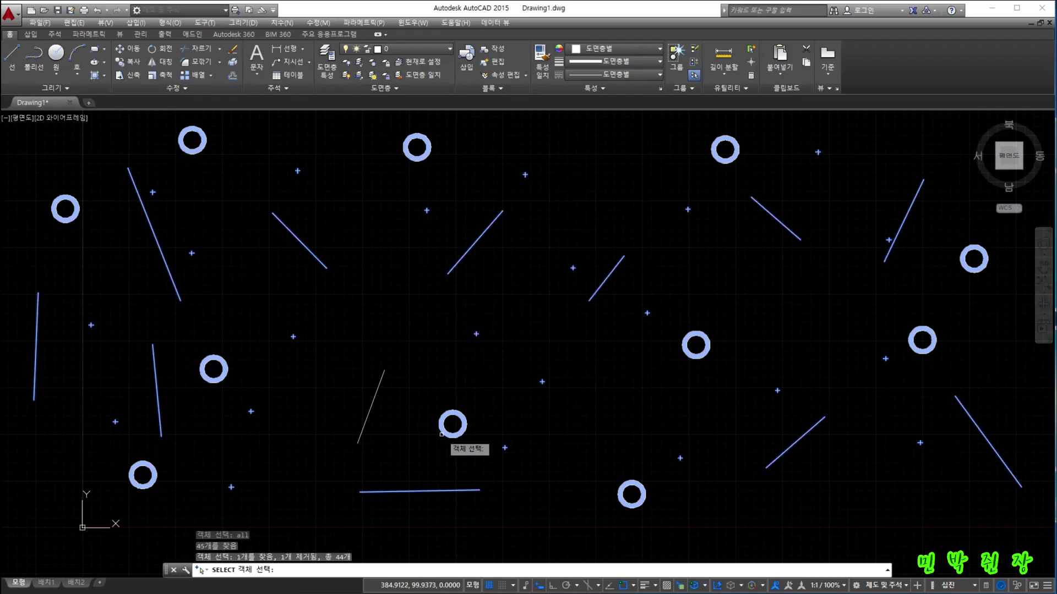
pyautogui.keyDown('shift'); pyautogui.click(447, 434); pyautogui.keyUp('shift')
pyautogui.keyDown('shift'); pyautogui.click(505, 447); pyautogui.keyUp('shift')
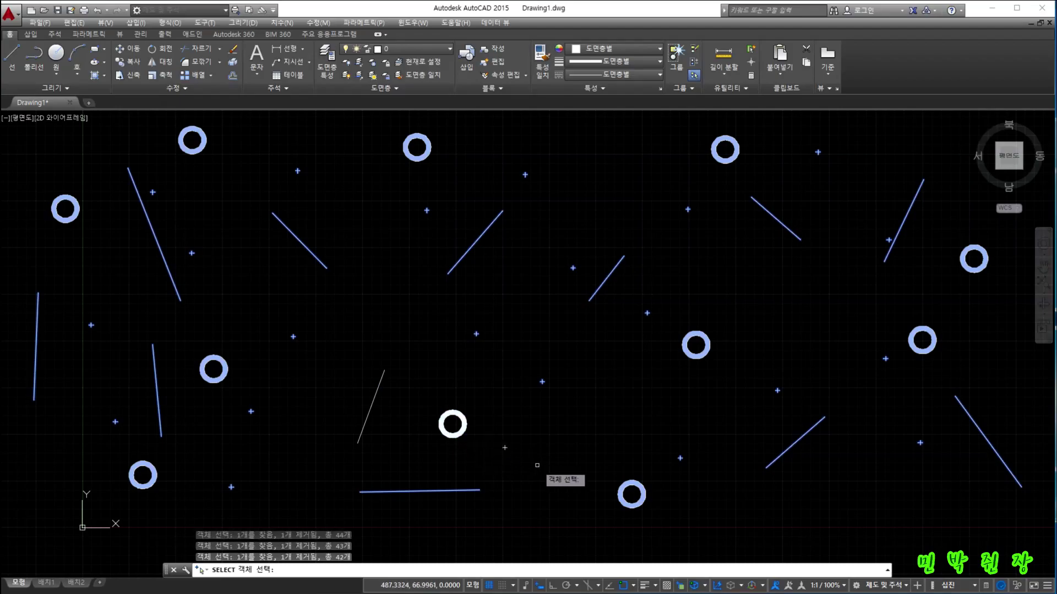
pyautogui.press('Escape')
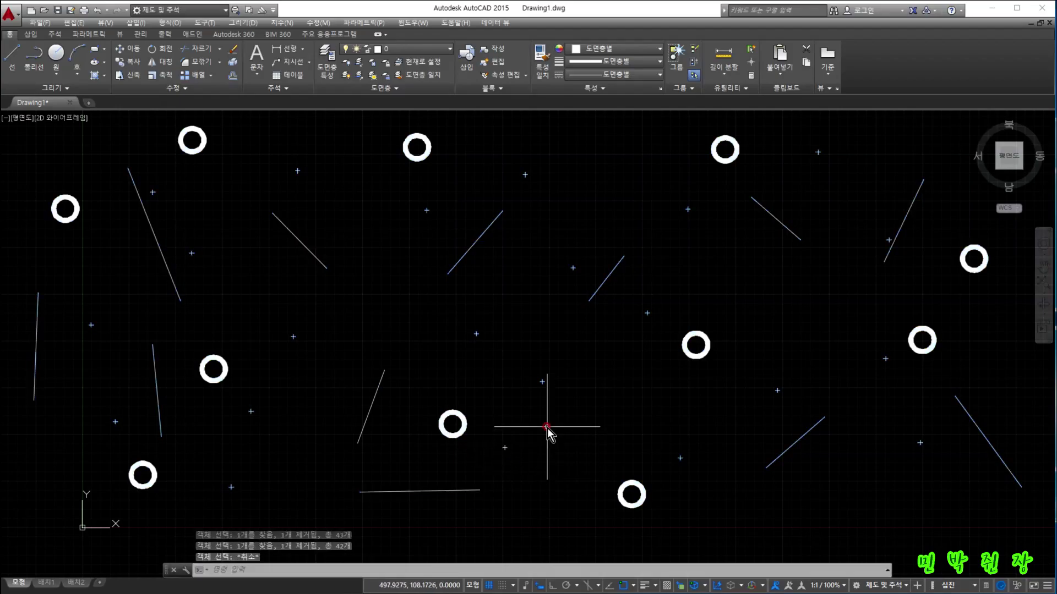
# Run SELECT with the Fence (F) option, trace a multi-segment fence across the central lines and donuts, accept it, then cancel the command.
pyautogui.press('Return')
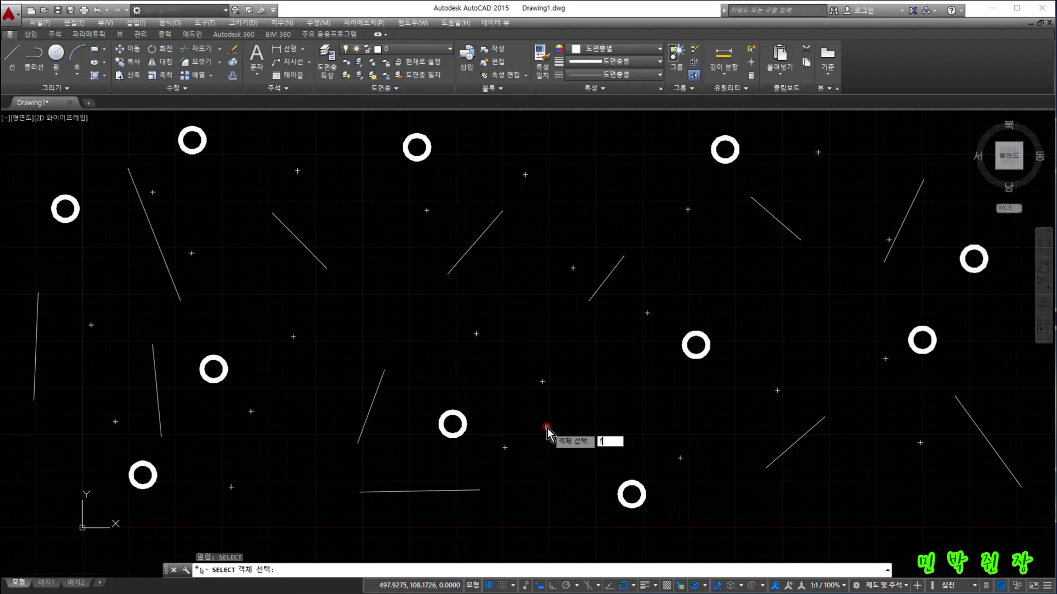
pyautogui.press('Return')
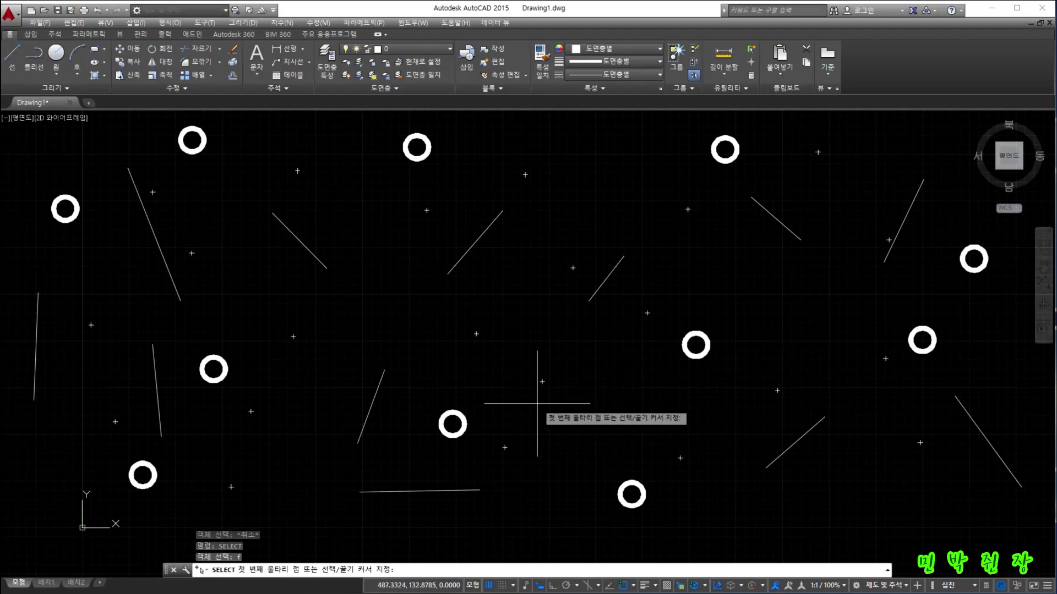
pyautogui.click(538, 403)
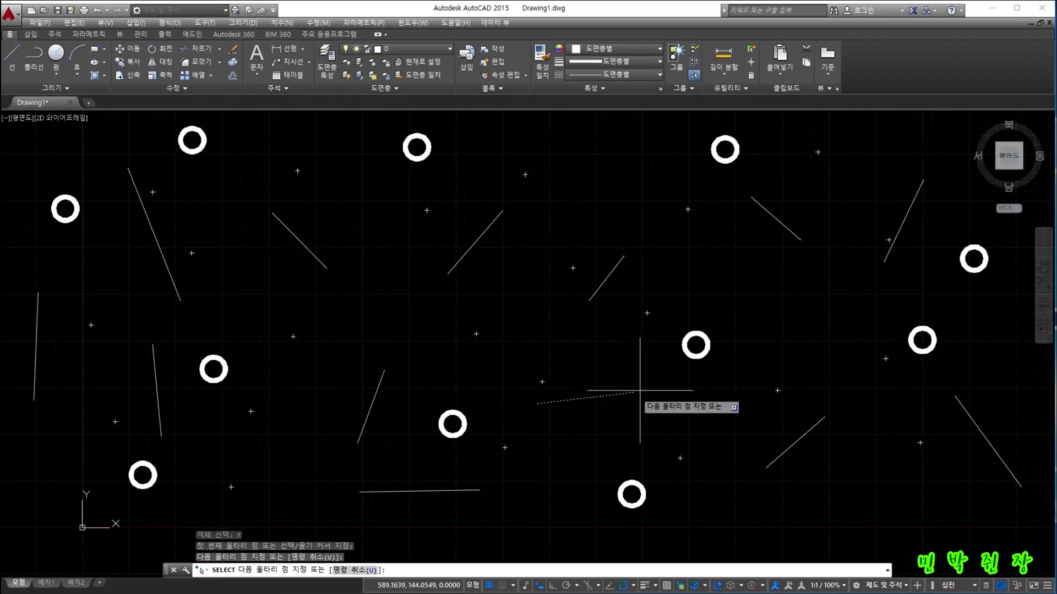
pyautogui.click(652, 229)
pyautogui.click(380, 133)
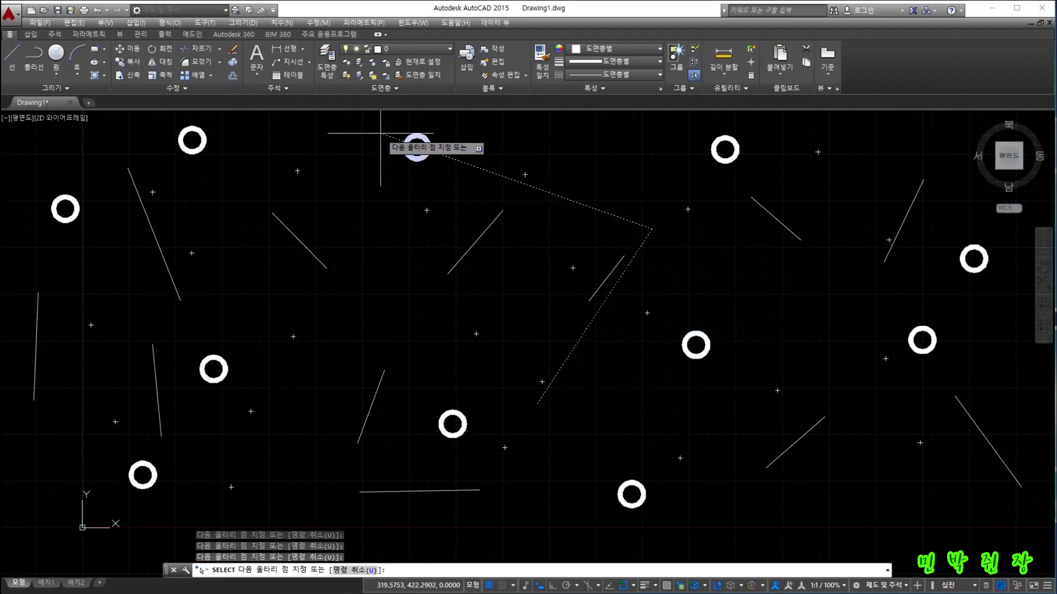
pyautogui.click(262, 284)
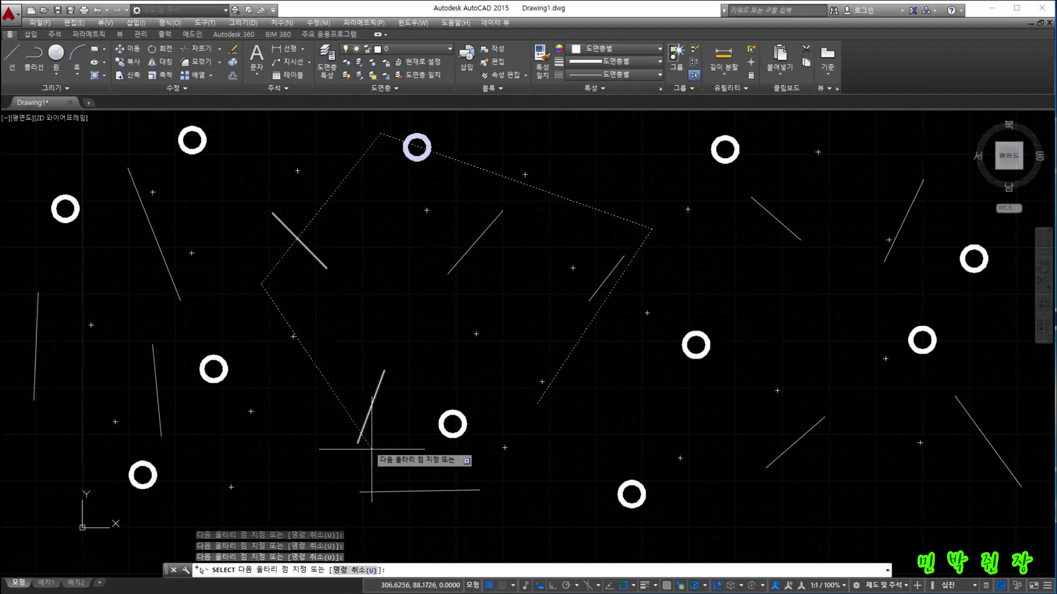
pyautogui.click(441, 479)
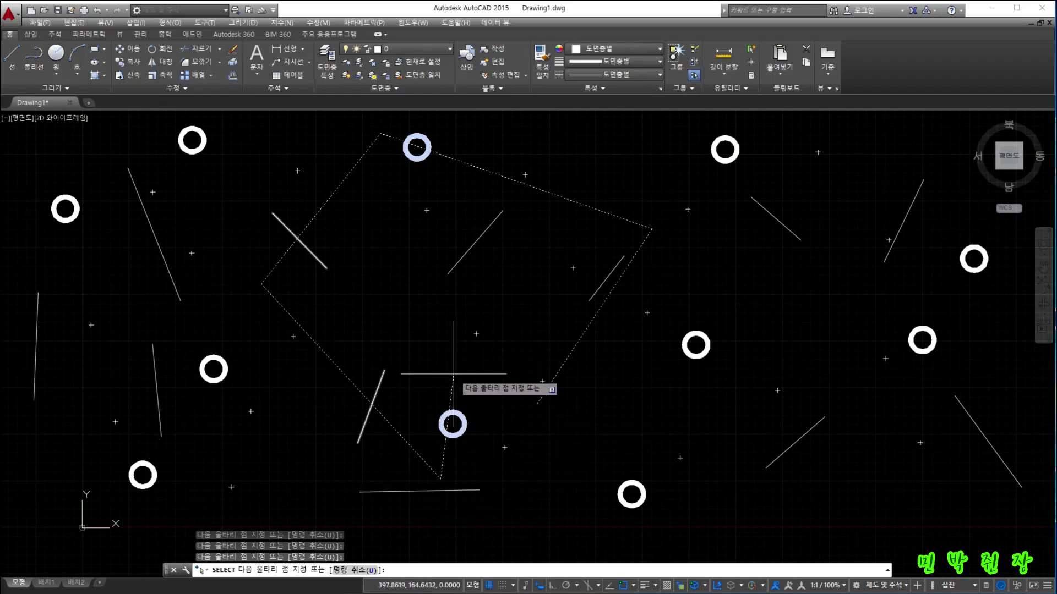
pyautogui.click(525, 243)
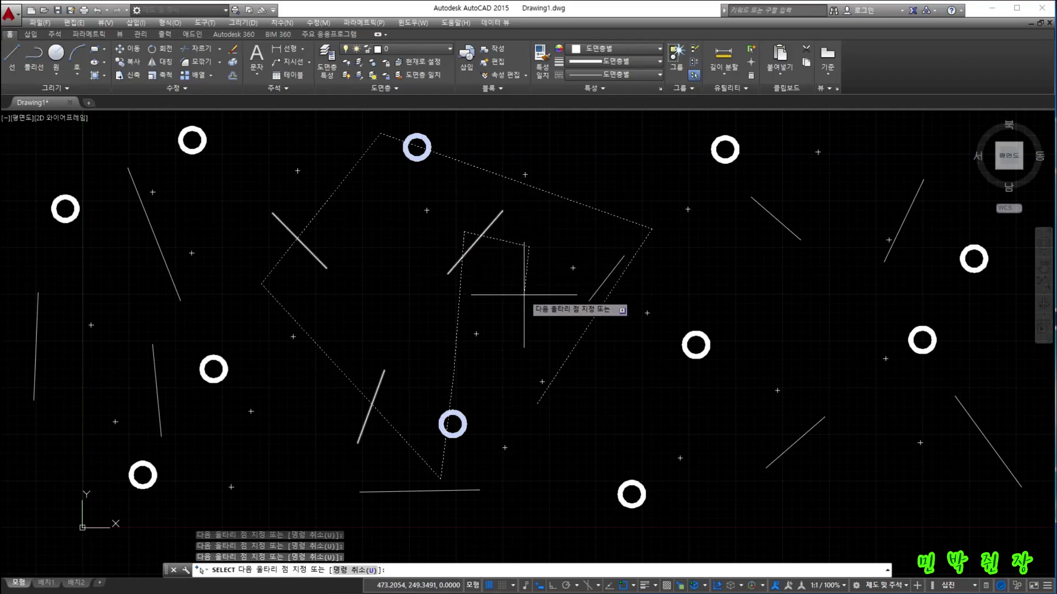
pyautogui.press('Return')
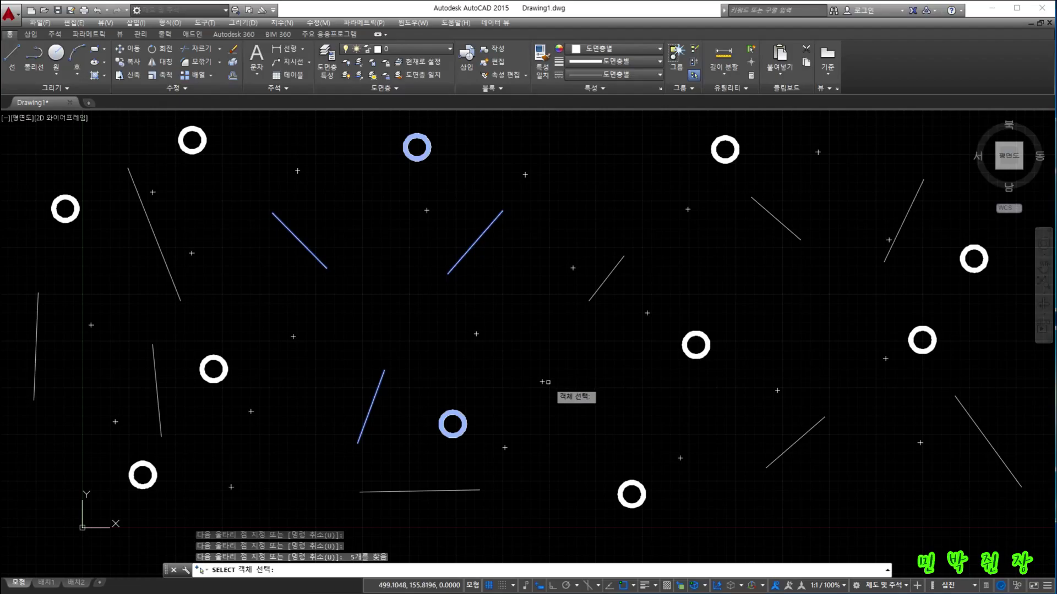
pyautogui.press('Escape')
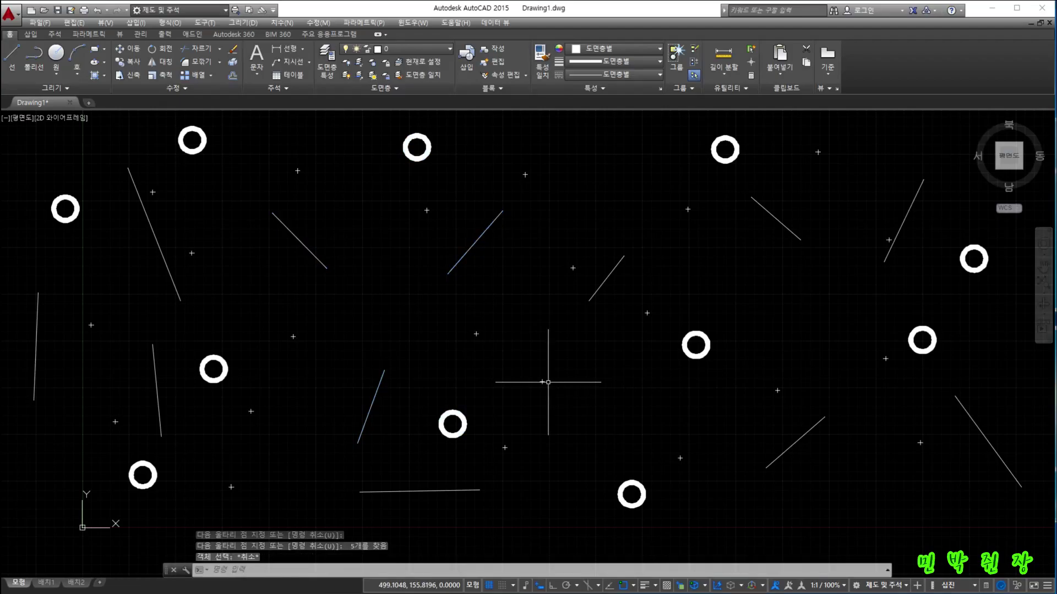
# Run SELECT with the Window Polygon (WP) option and outline an irregular polygon around the central points, lines and two donuts.
pyautogui.write('SELECT')
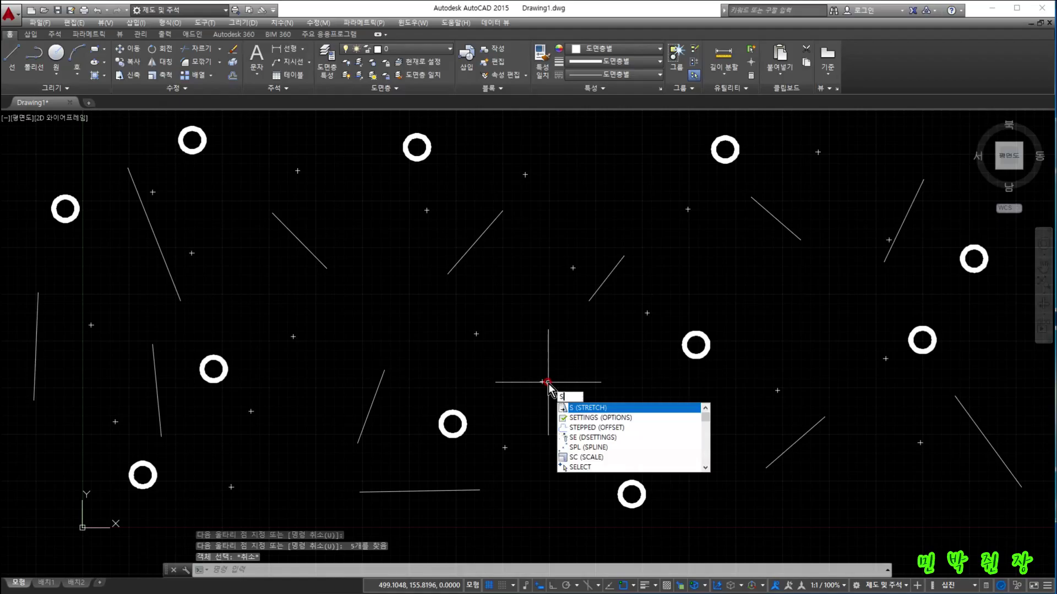
pyautogui.press('Return')
pyautogui.write('wp')
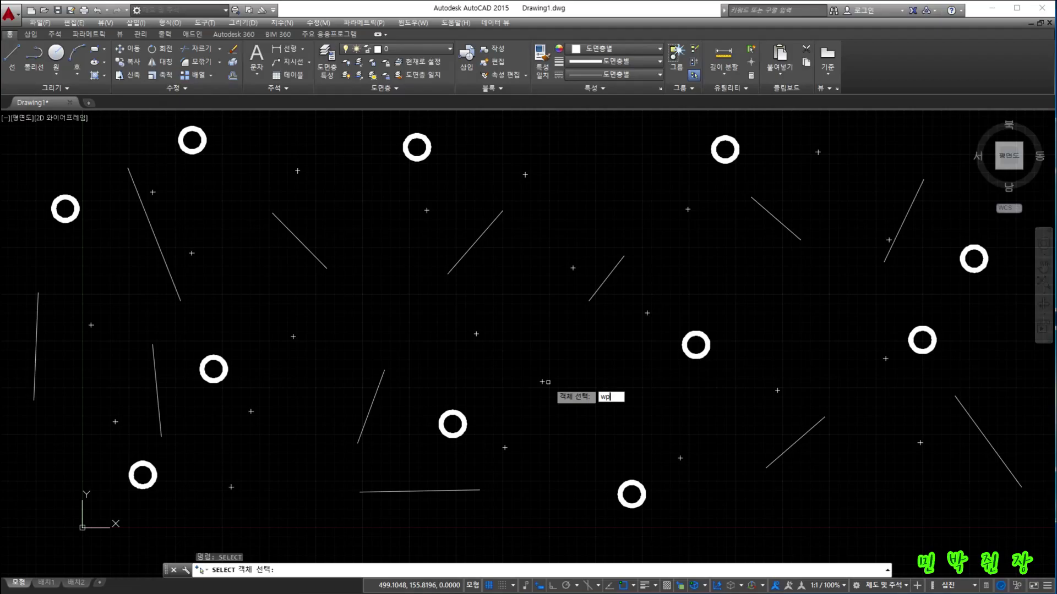
pyautogui.press('Return')
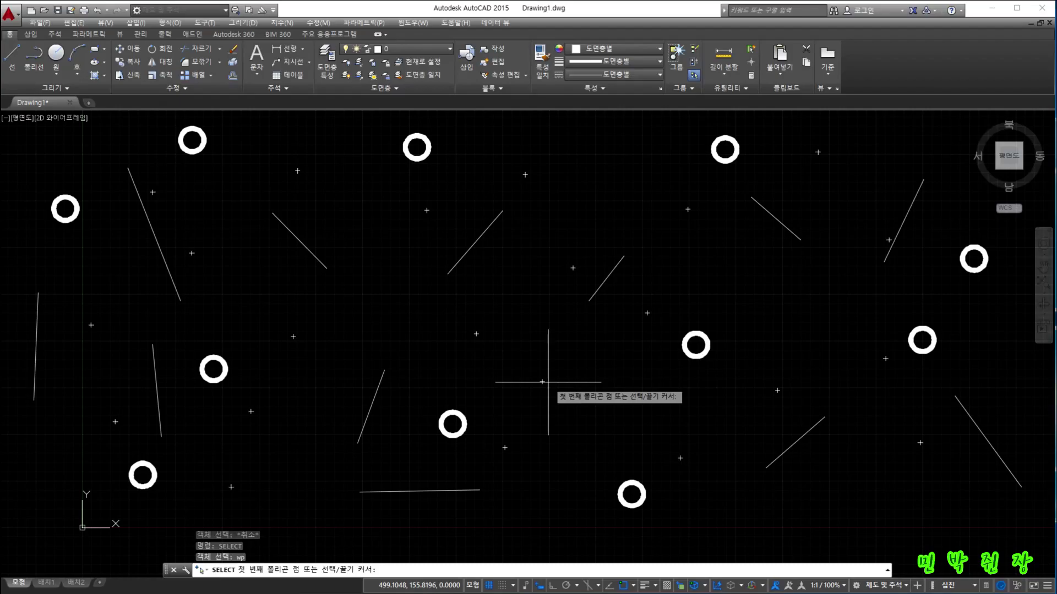
pyautogui.click(551, 245)
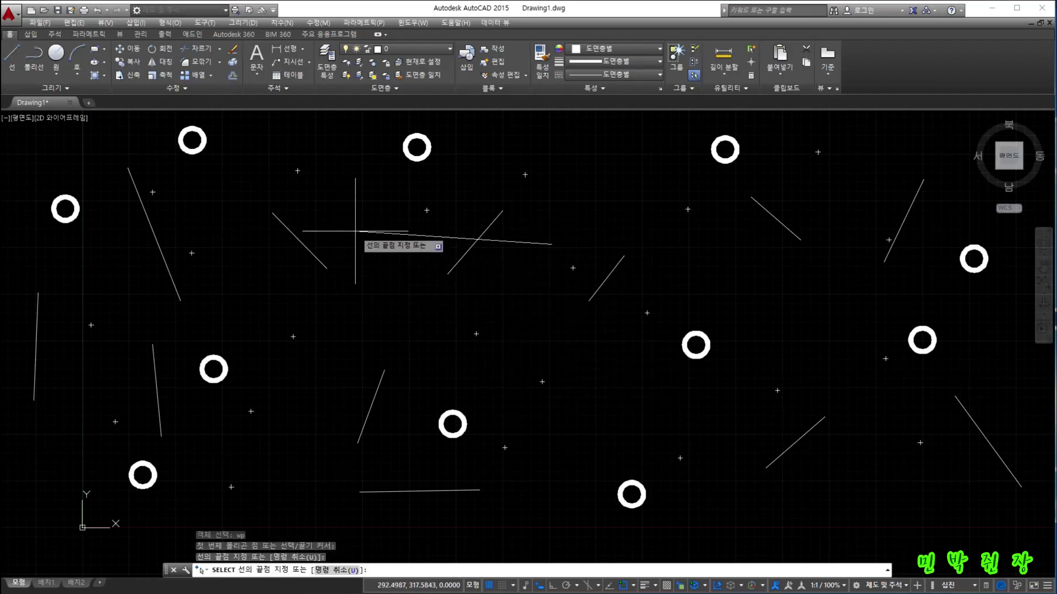
pyautogui.click(356, 232)
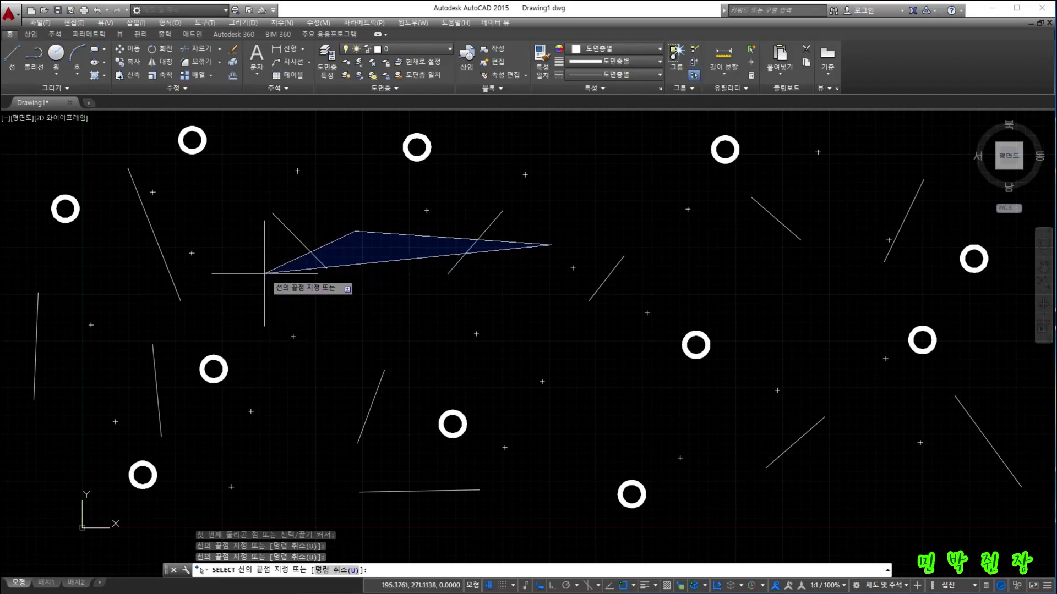
pyautogui.click(264, 268)
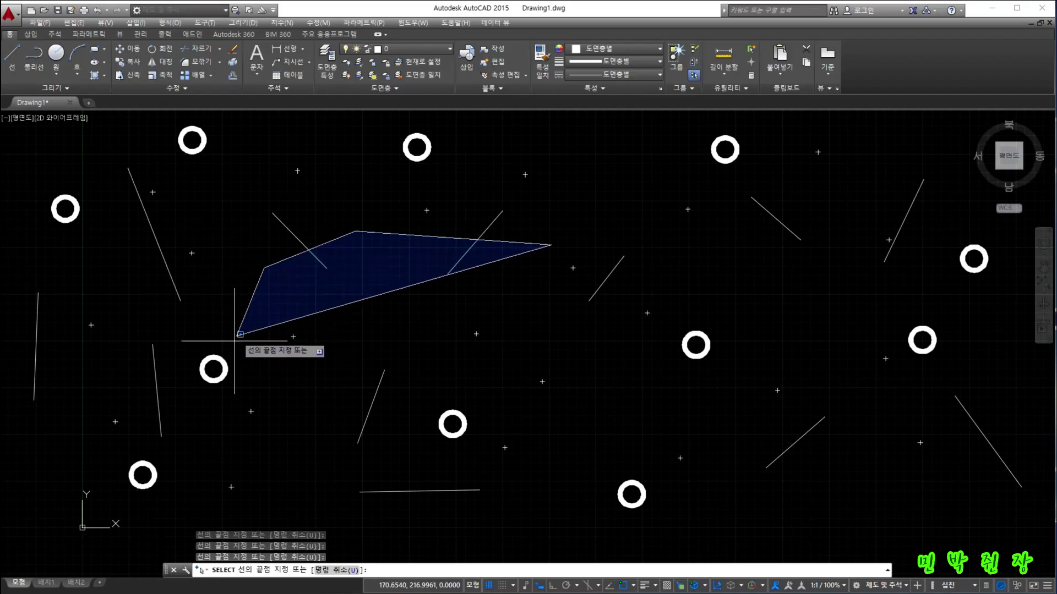
pyautogui.click(229, 435)
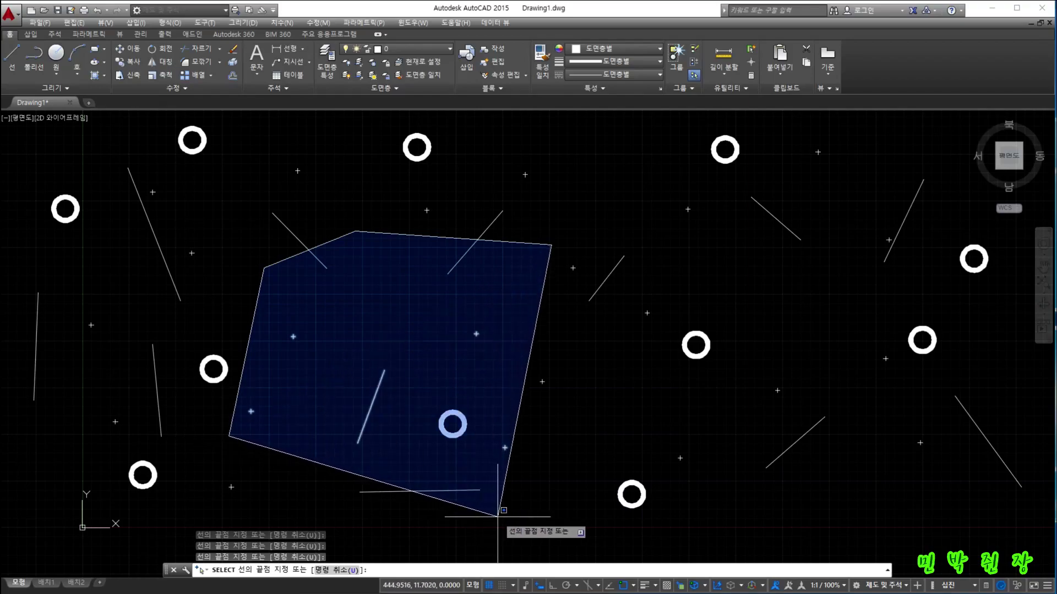
pyautogui.click(498, 517)
pyautogui.click(836, 397)
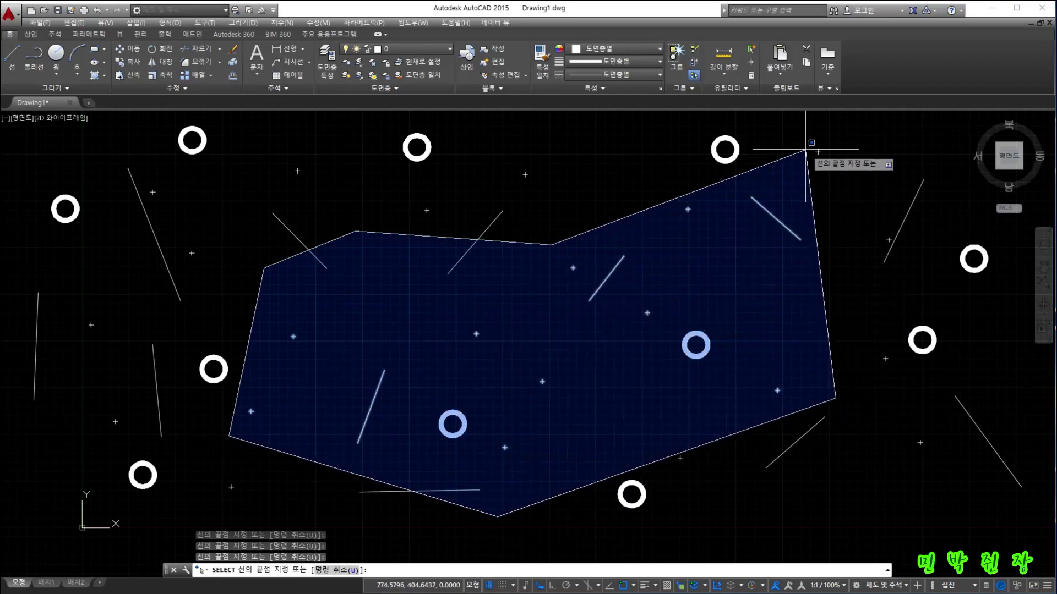
pyautogui.click(805, 149)
pyautogui.click(620, 152)
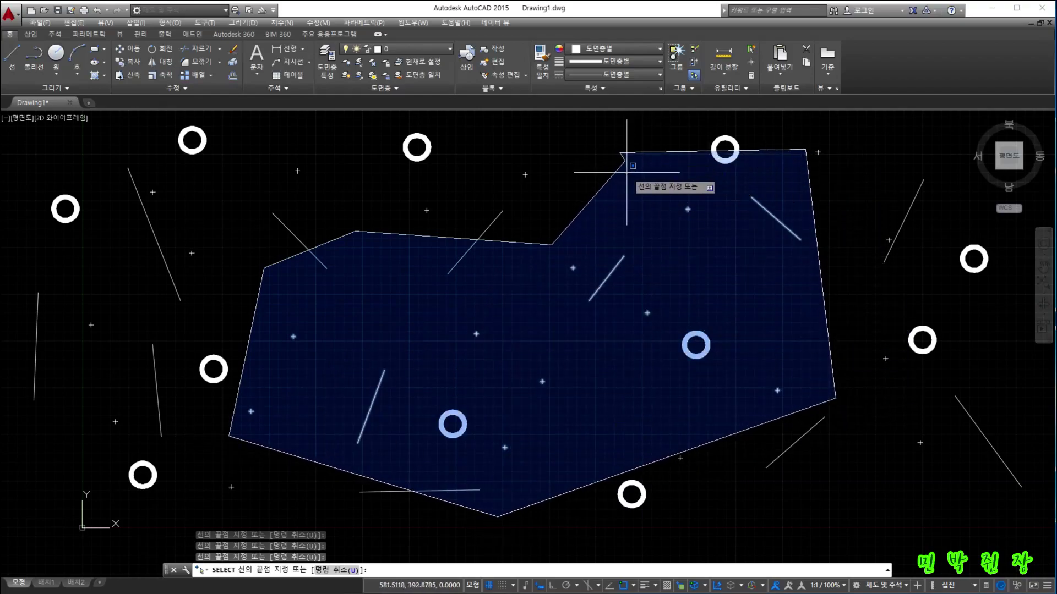
pyautogui.click(480, 144)
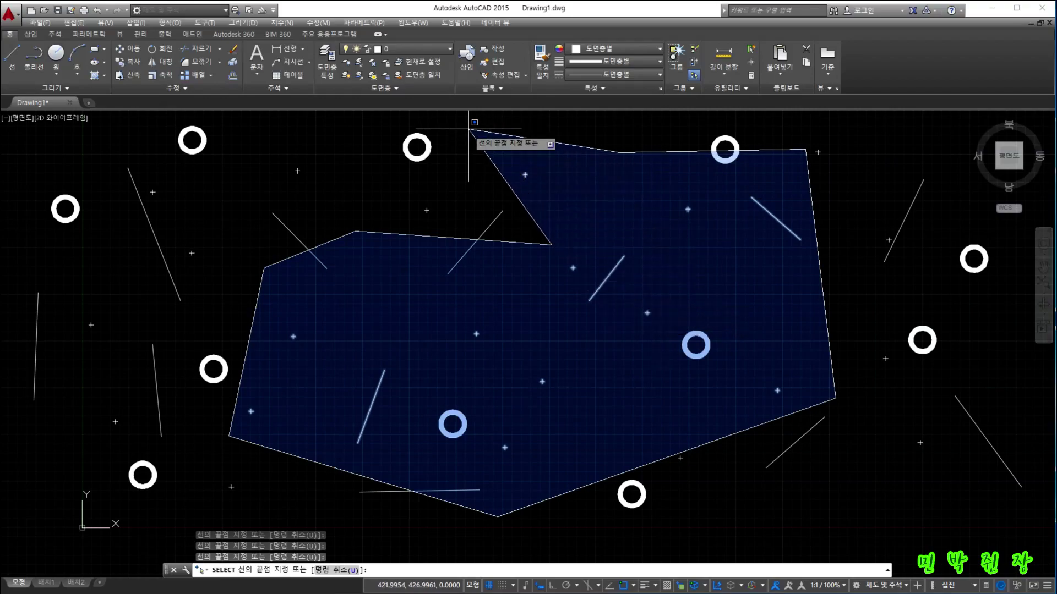
pyautogui.click(480, 171)
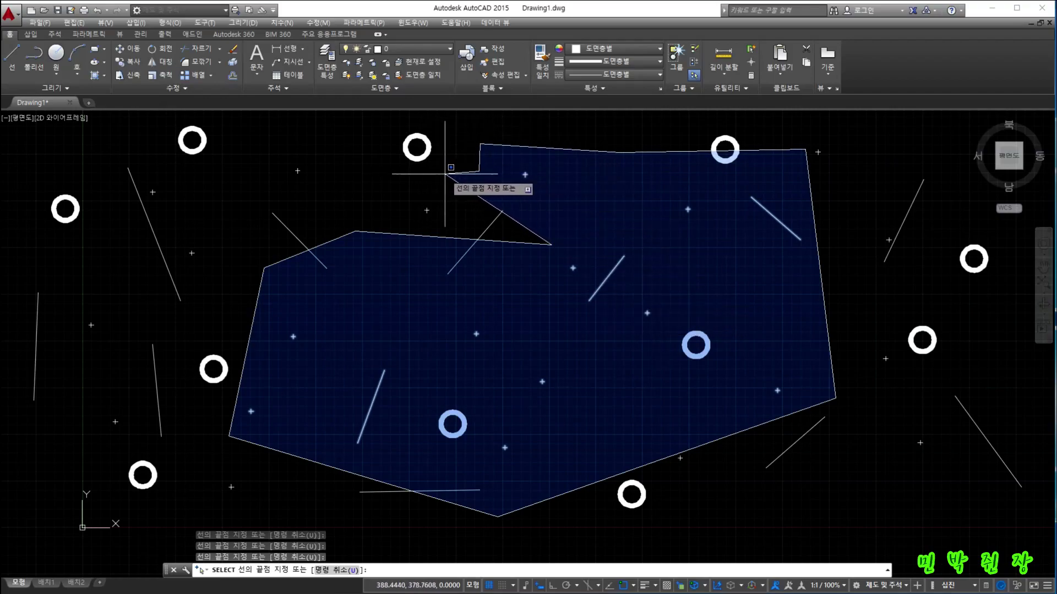
pyautogui.press('Return')
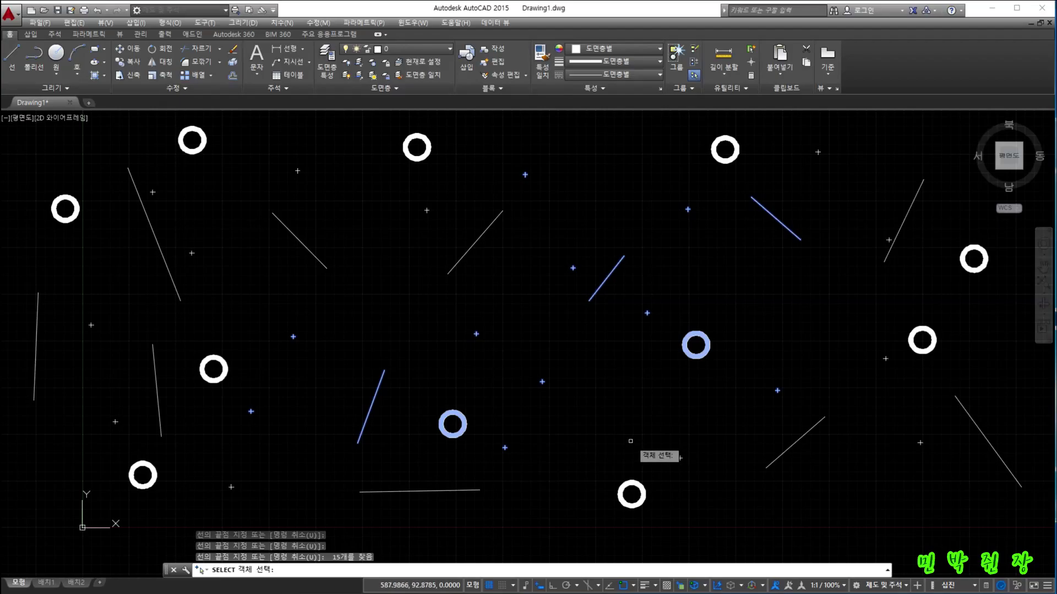
# Run SELECT with the Crossing Polygon (CP) option, outline an irregular polygon across the central points, lines and two donuts, accept it, then cancel the command.
pyautogui.press('Escape')
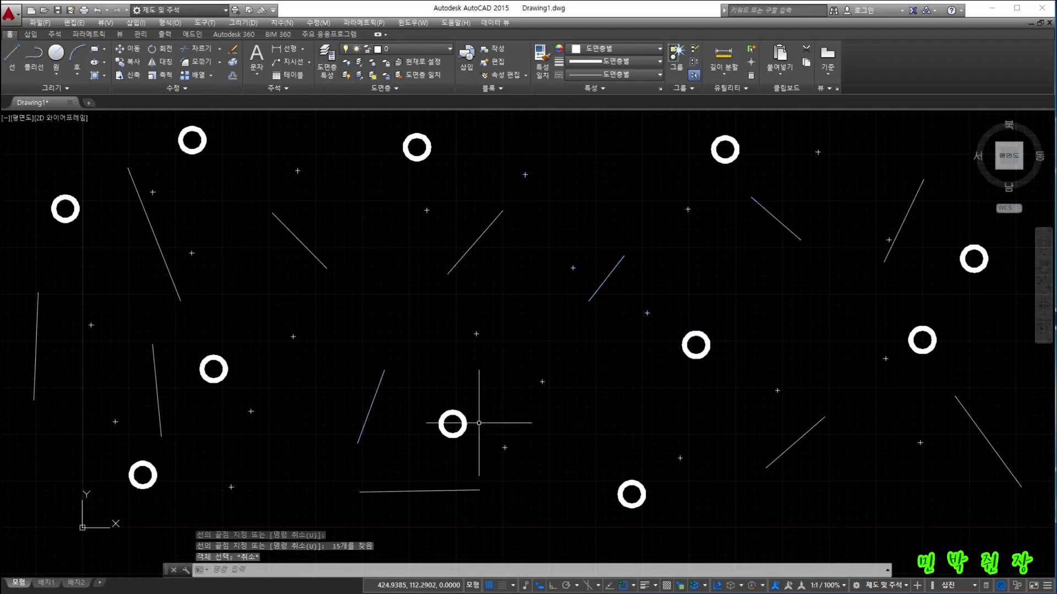
pyautogui.write('select')
pyautogui.press('Return')
pyautogui.write('cp')
pyautogui.press('Return')
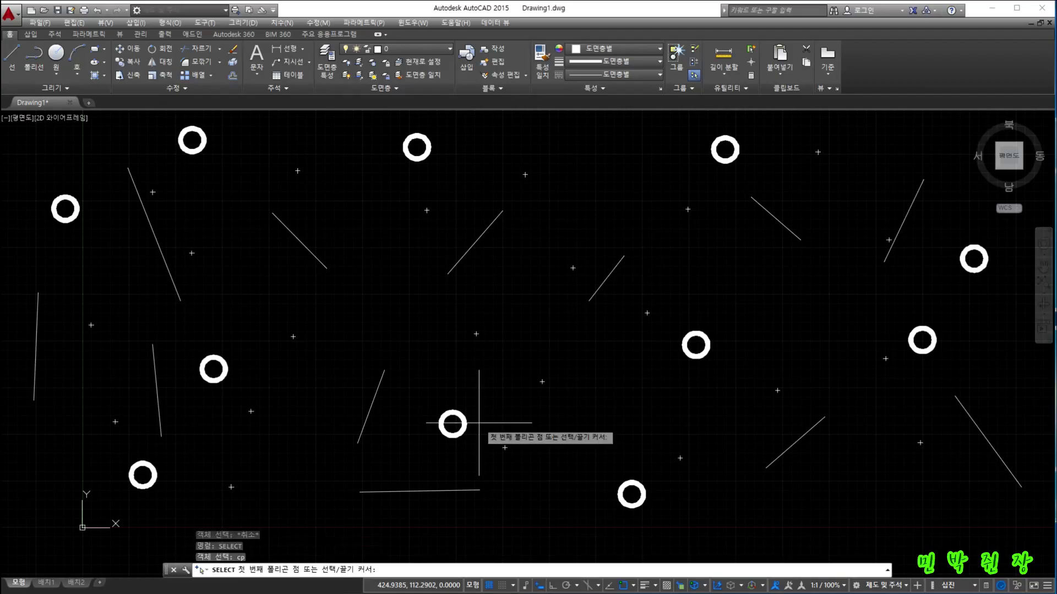
pyautogui.click(514, 467)
pyautogui.click(761, 387)
pyautogui.click(730, 235)
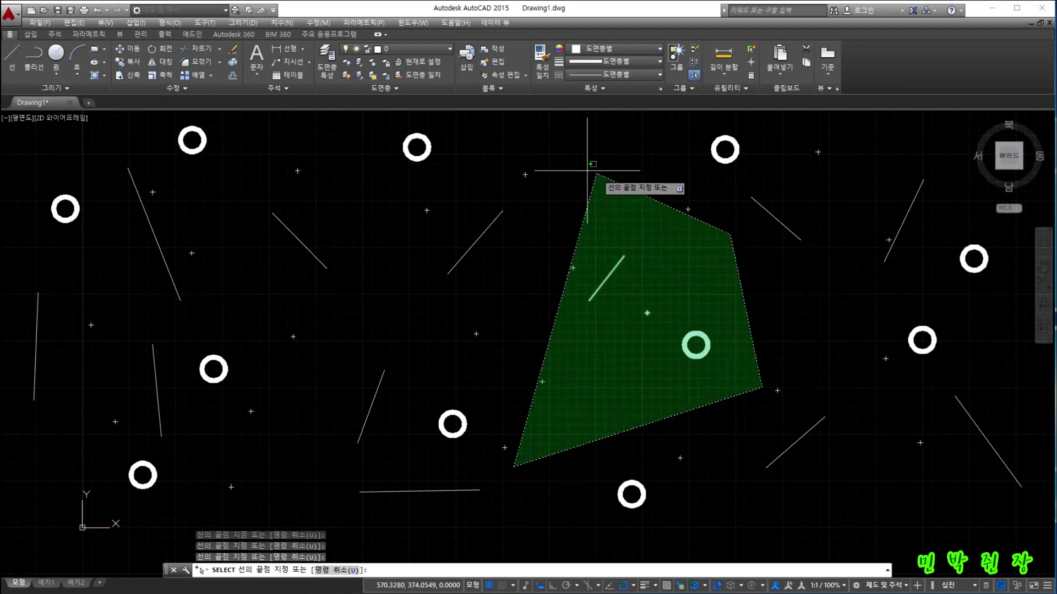
pyautogui.click(475, 149)
pyautogui.click(182, 247)
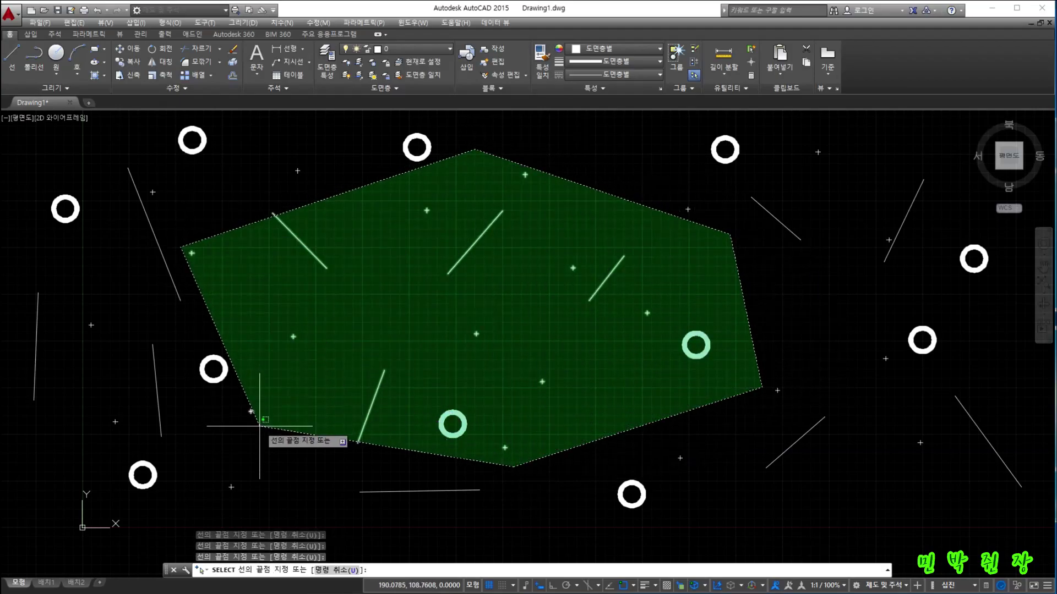
pyautogui.click(260, 426)
pyautogui.click(446, 467)
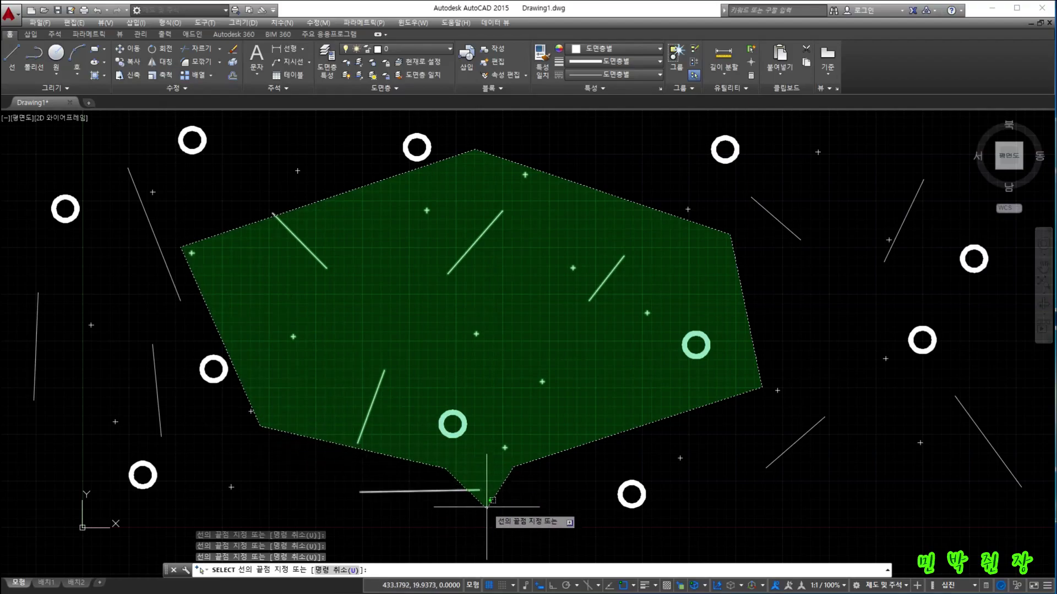
pyautogui.press('Return')
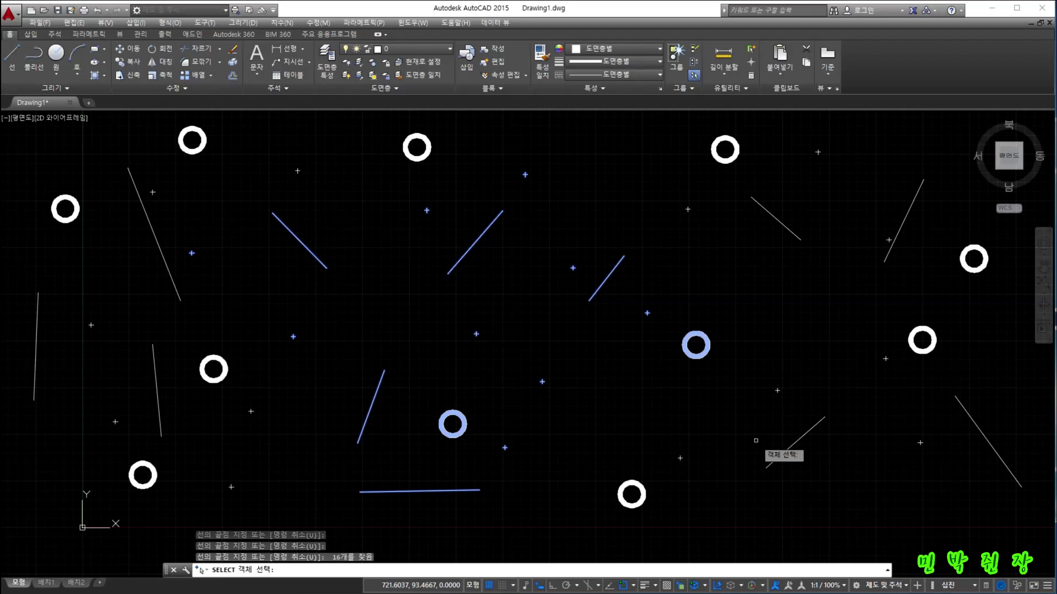
pyautogui.press('Escape')
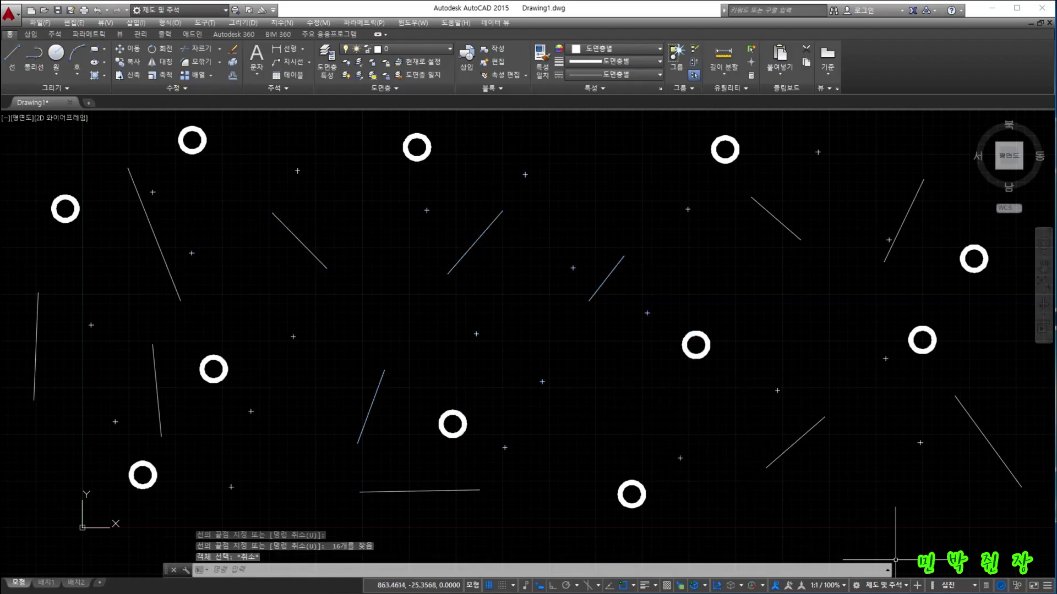
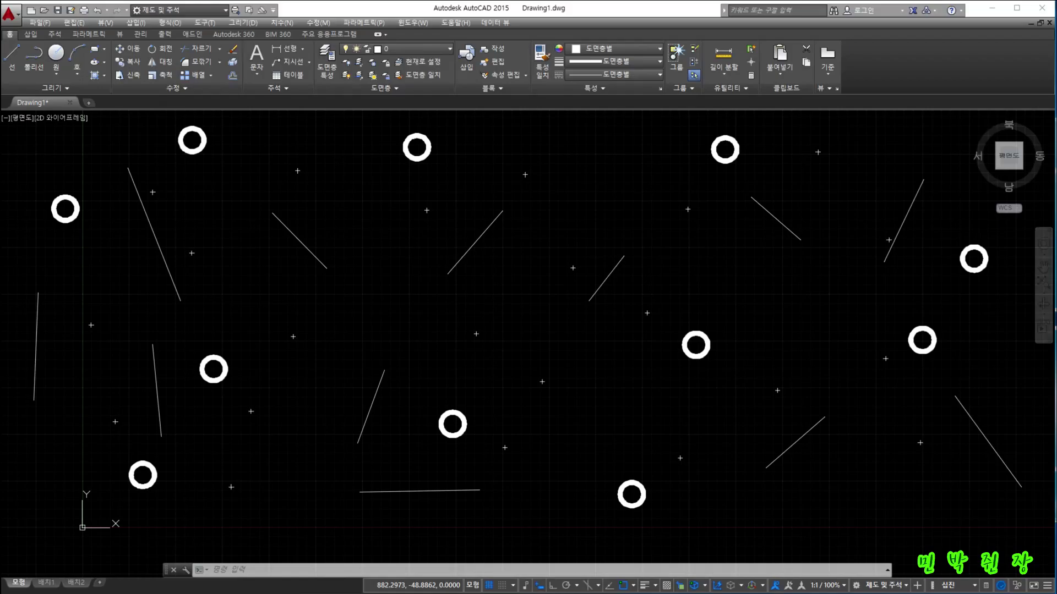
# Try SELECT with the Previous (P) option, then cancel the command.
pyautogui.click(401, 567)
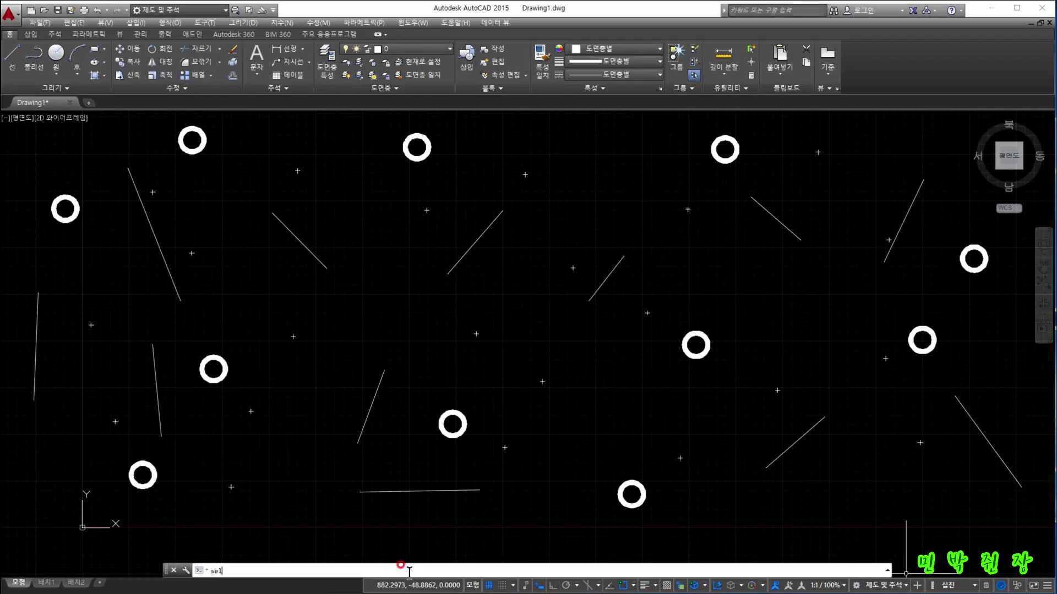
pyautogui.write('sel')
pyautogui.press('Return')
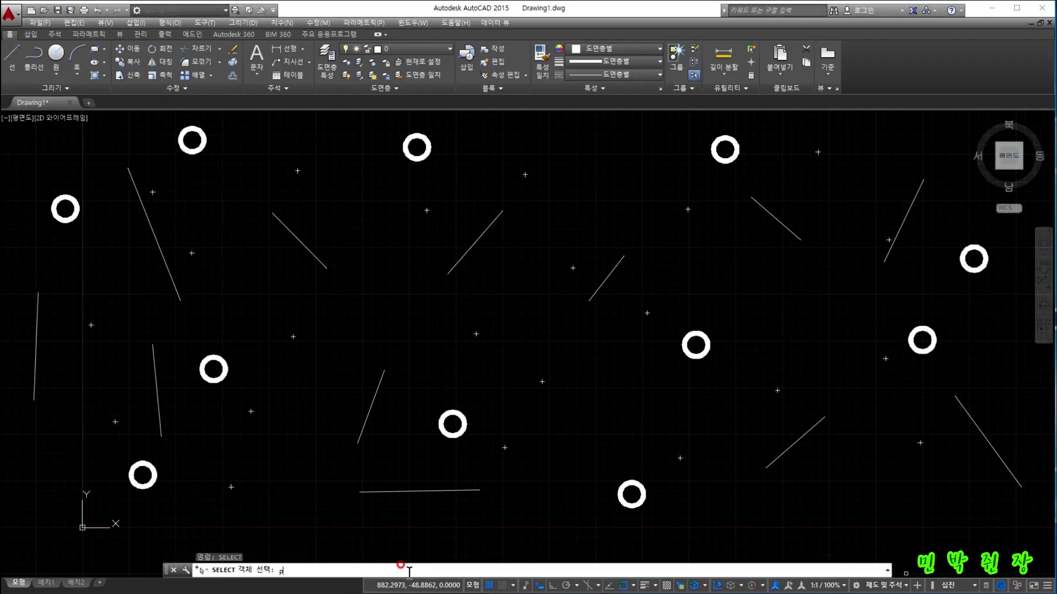
pyautogui.press('Return')
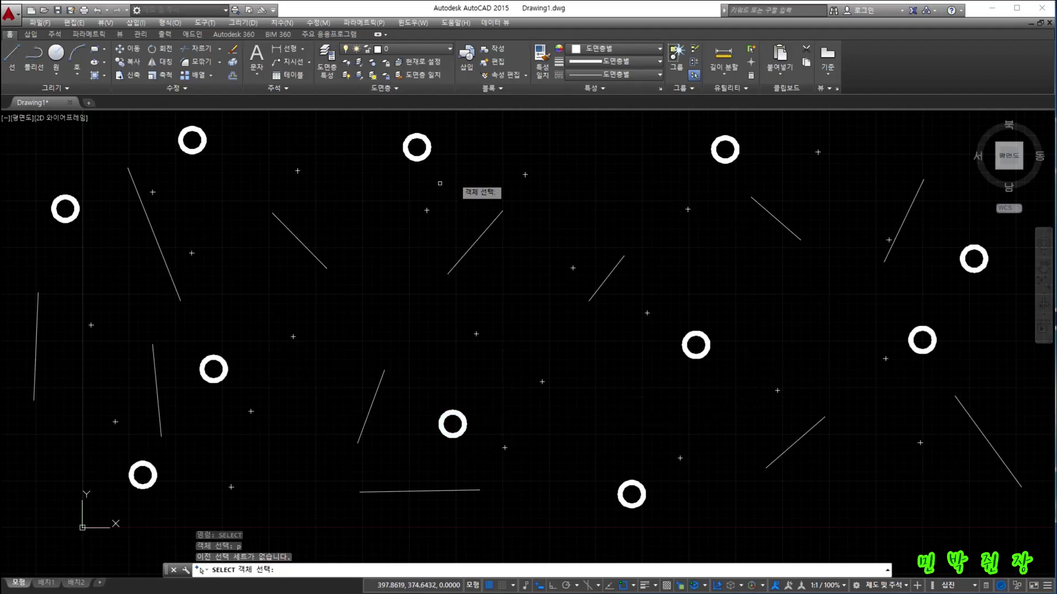
# Window-select the central points, four lines and two lower donuts, and move them a short distance diagonally up and to the right.
pyautogui.click(272, 187)
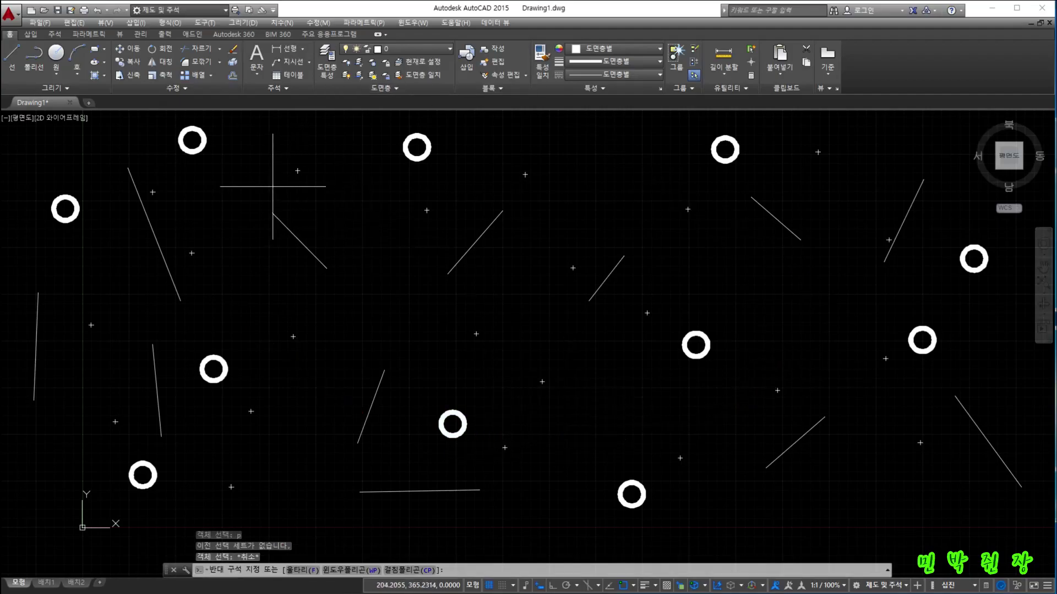
pyautogui.click(672, 509)
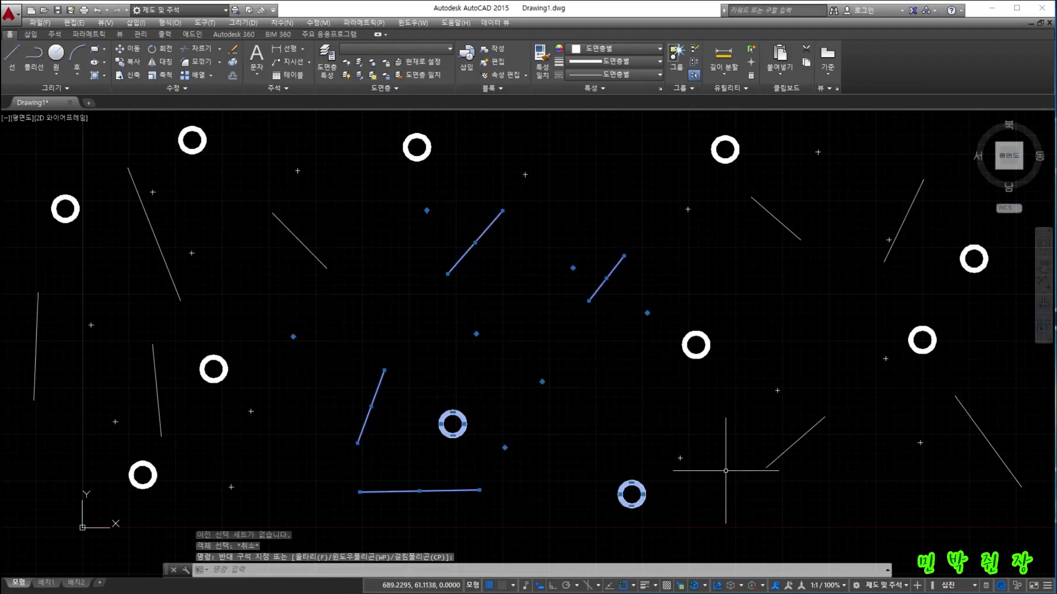
pyautogui.click(123, 50)
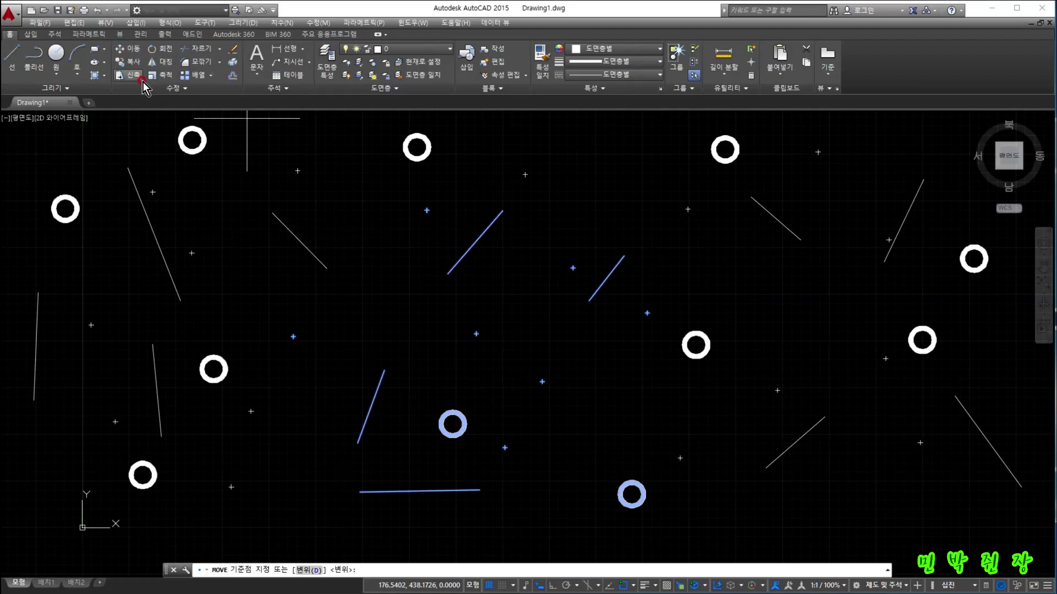
pyautogui.click(490, 308)
pyautogui.click(503, 294)
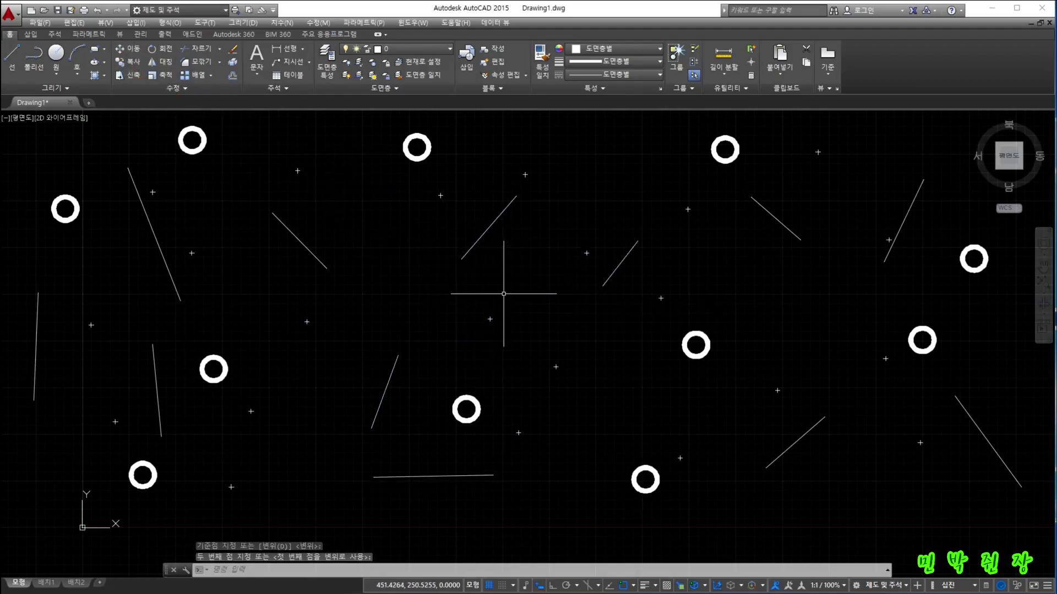
pyautogui.press('Escape')
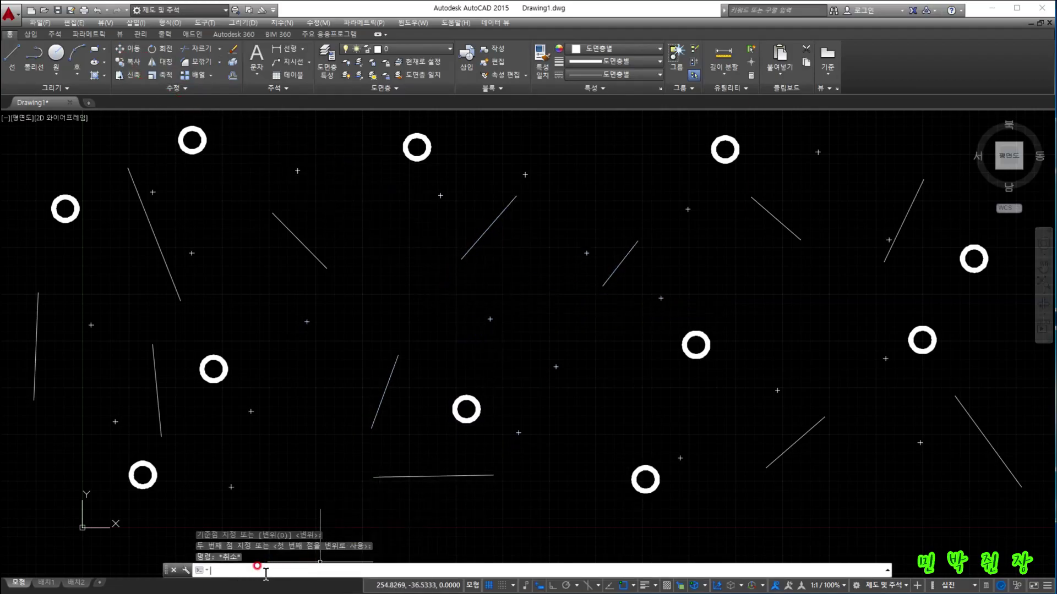
# Run SELECT with the Previous (P) option to reselect the moved objects, then cancel the command.
pyautogui.write('sel')
pyautogui.press('Return')
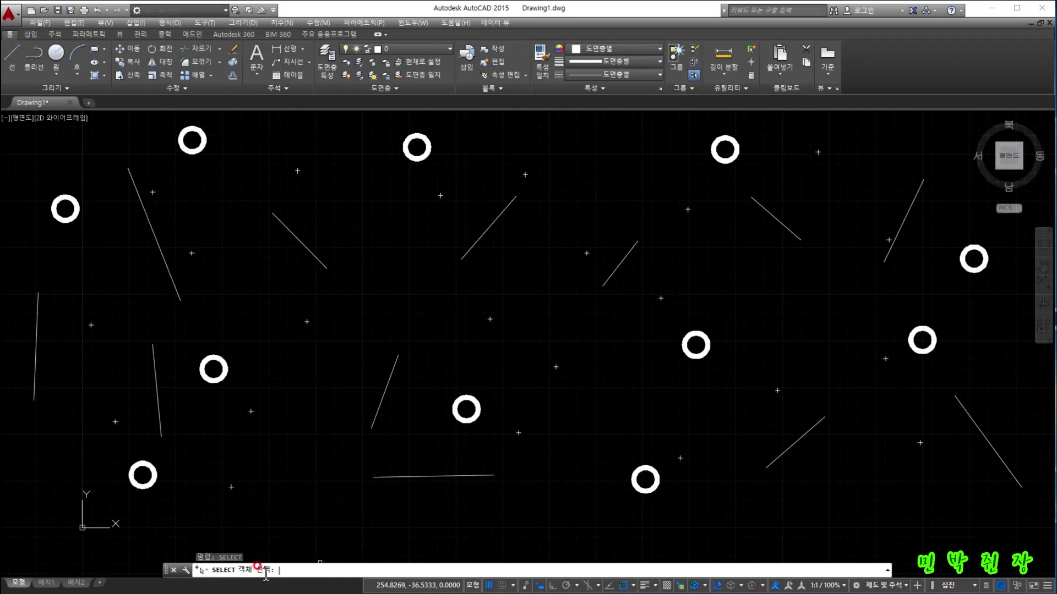
pyautogui.write('p')
pyautogui.press('Return')
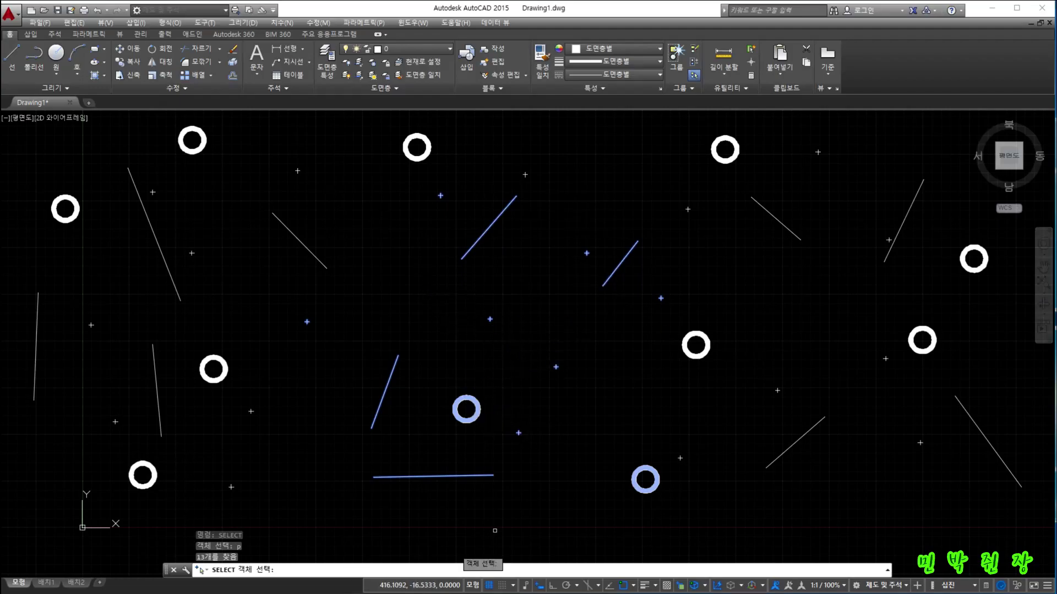
pyautogui.press('Escape')
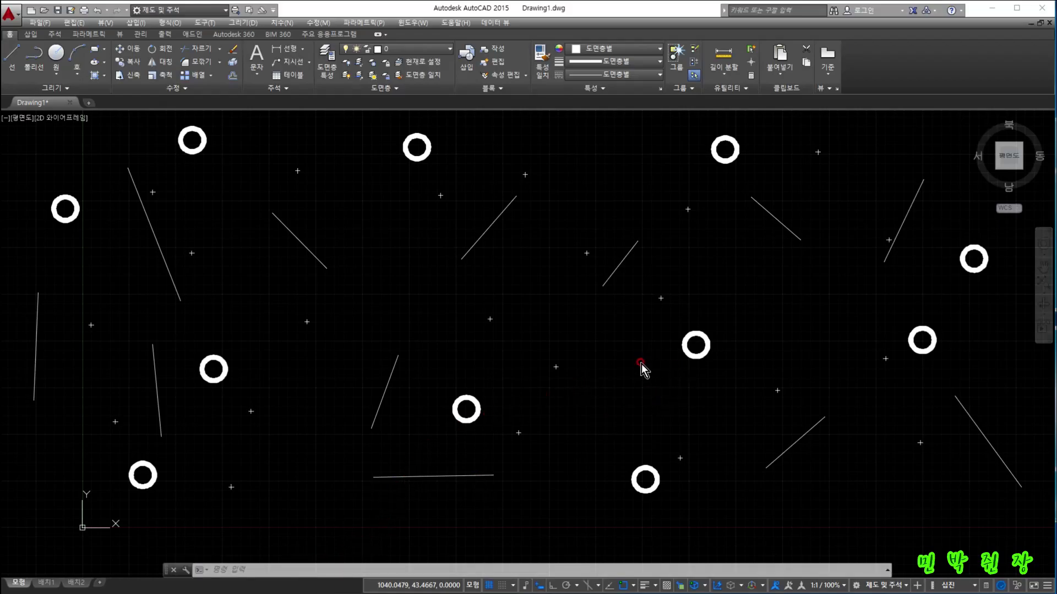
# Select the two upper central slanted lines, add the line, donut and two points below with a window, then clear the selection.
pyautogui.click(619, 268)
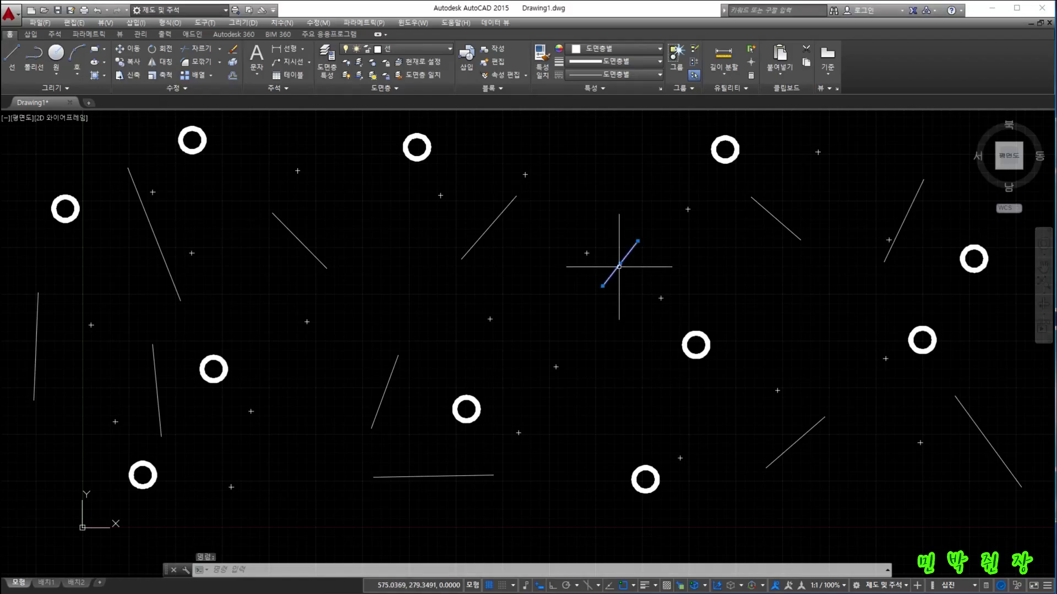
pyautogui.click(485, 229)
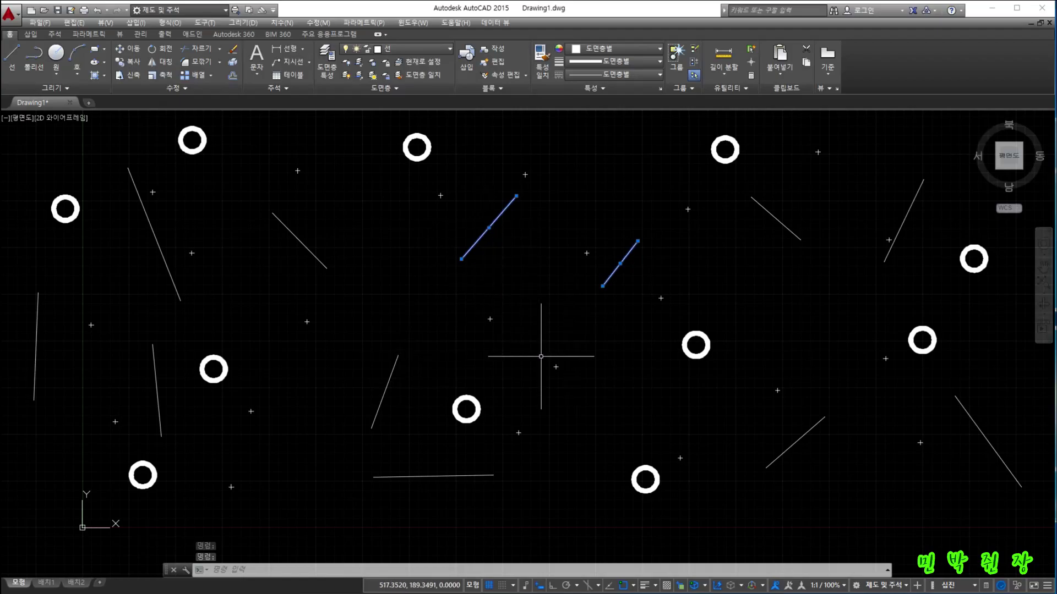
pyautogui.click(352, 211)
pyautogui.click(545, 443)
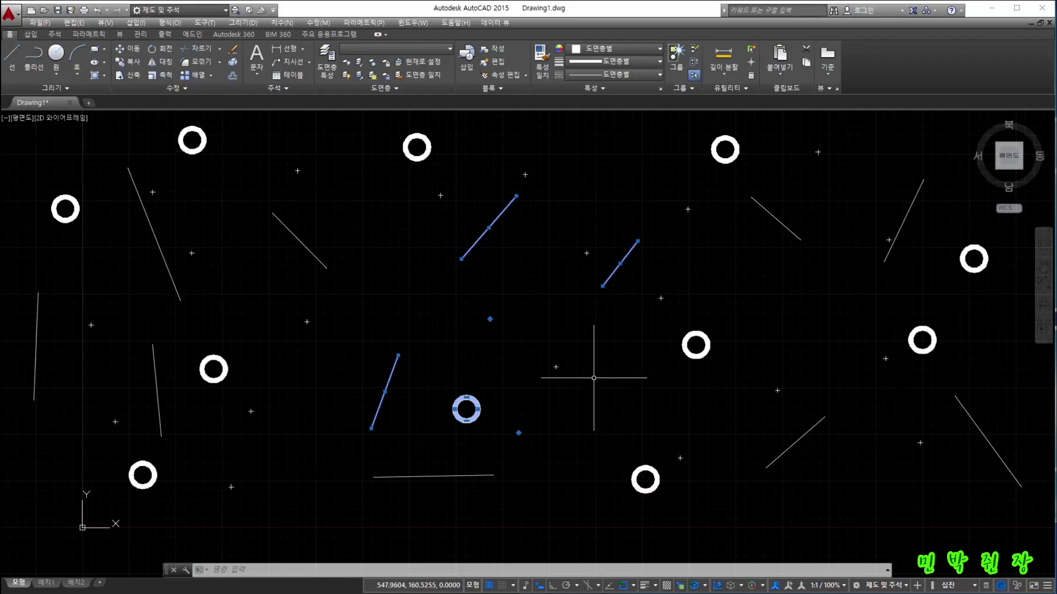
pyautogui.press('Escape')
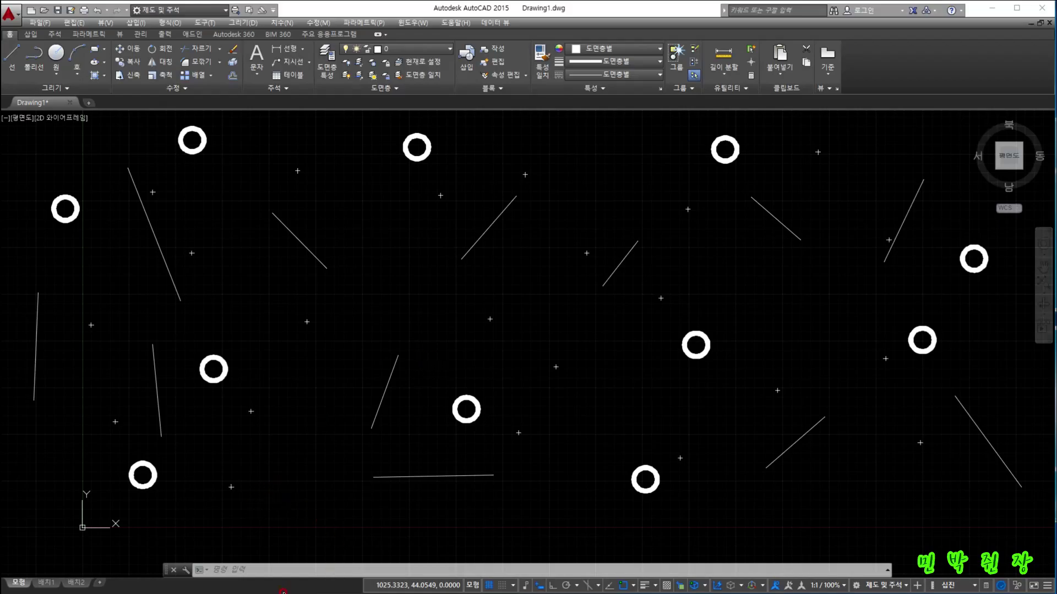
# Run SELECTSIMILAR on the lower central donut to select all matching donuts, then clear the selection.
pyautogui.click(281, 569)
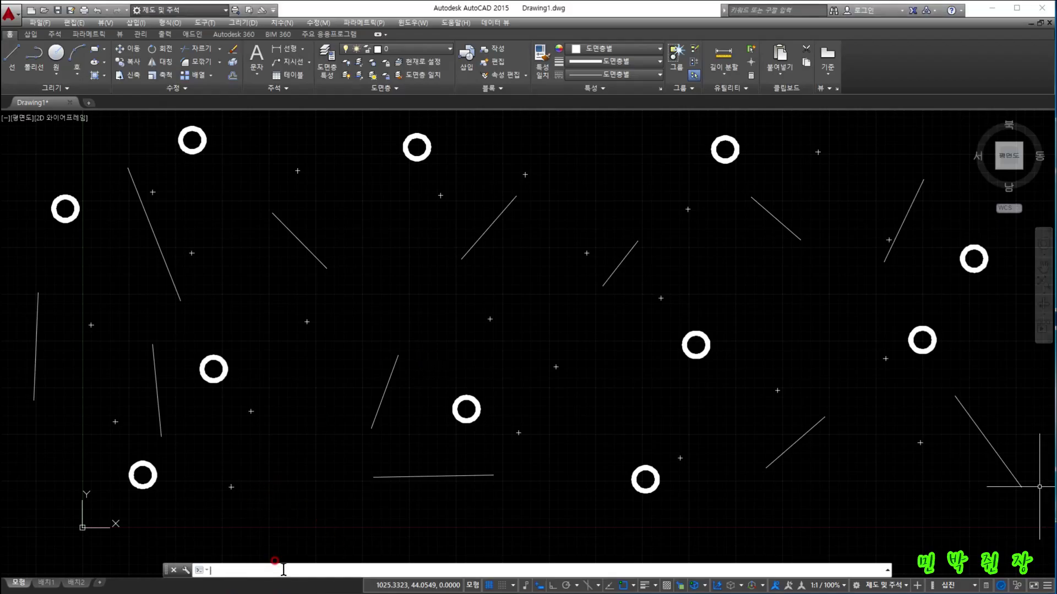
pyautogui.write('selec')
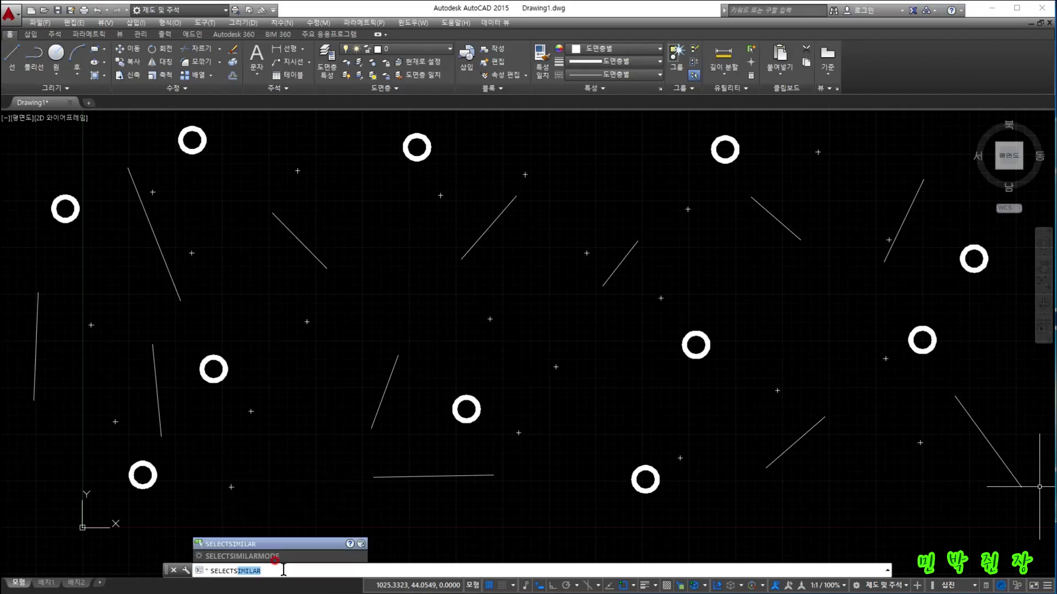
pyautogui.click(225, 545)
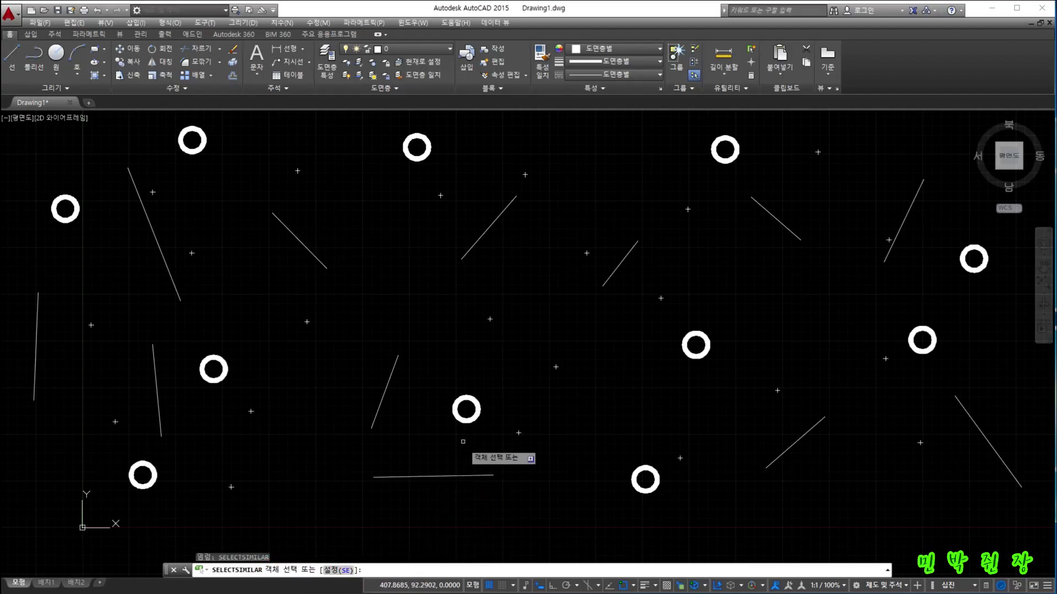
pyautogui.click(468, 417)
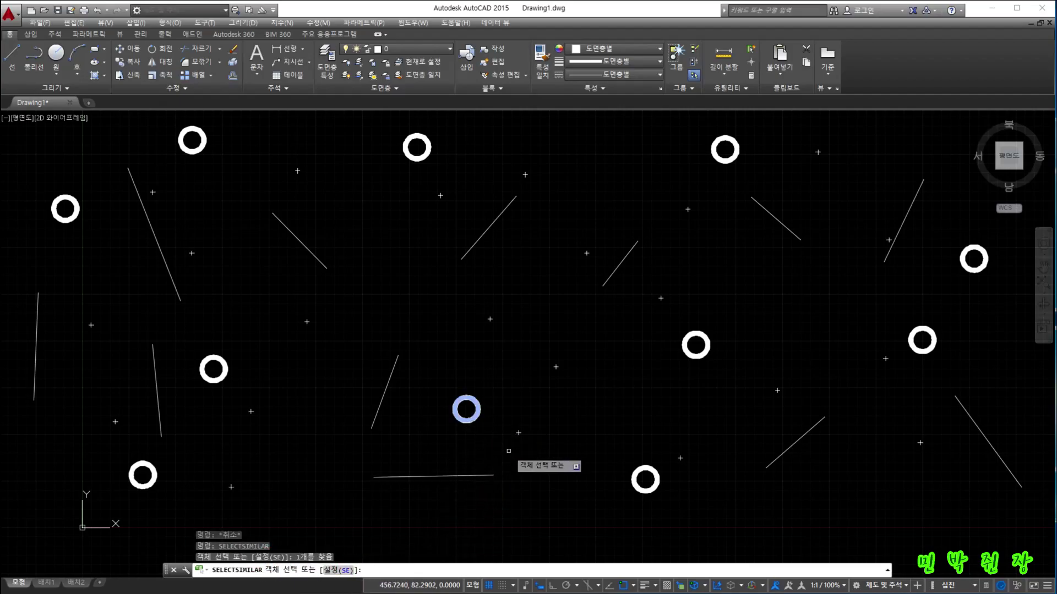
pyautogui.press('Return')
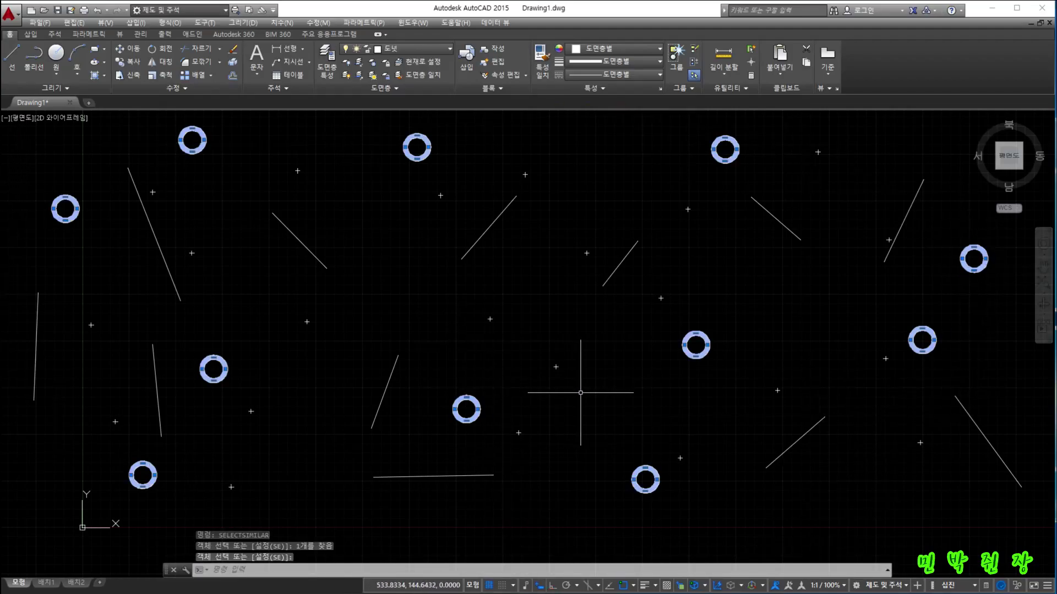
pyautogui.press('Escape')
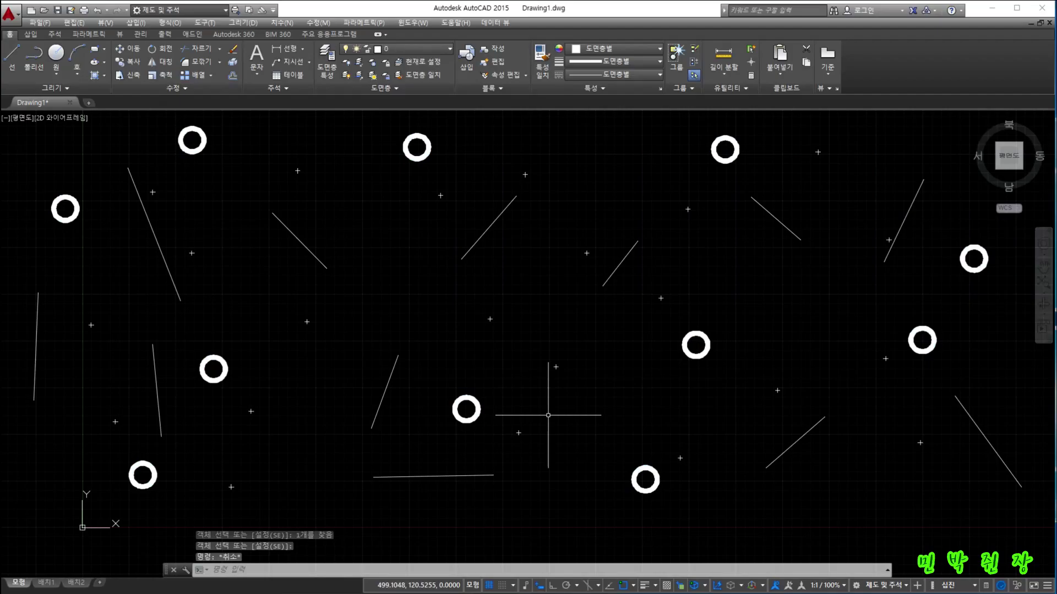
pyautogui.write('sle')
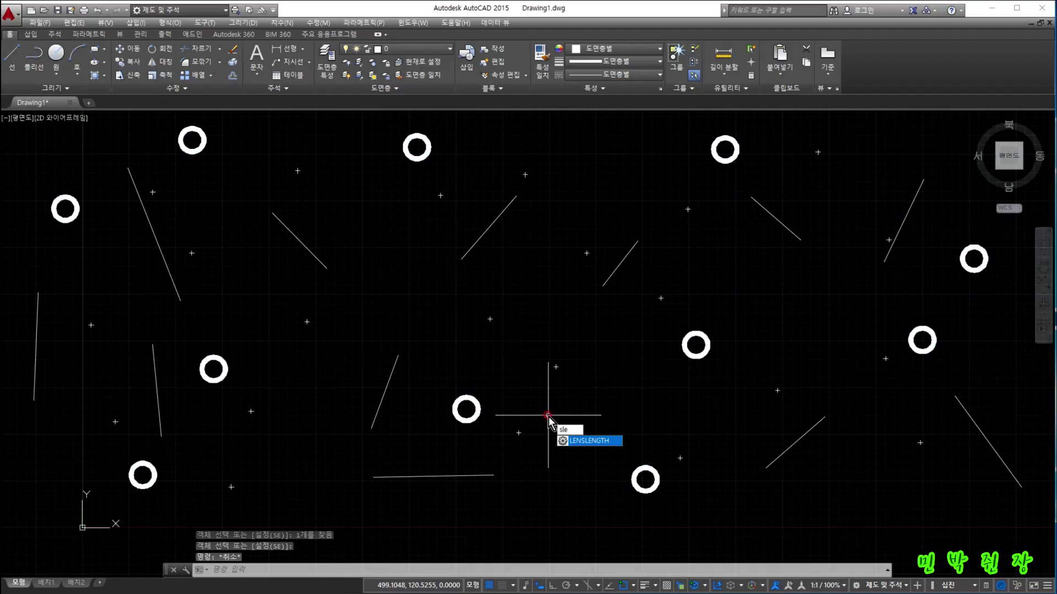
pyautogui.press('Escape')
pyautogui.press('Escape')
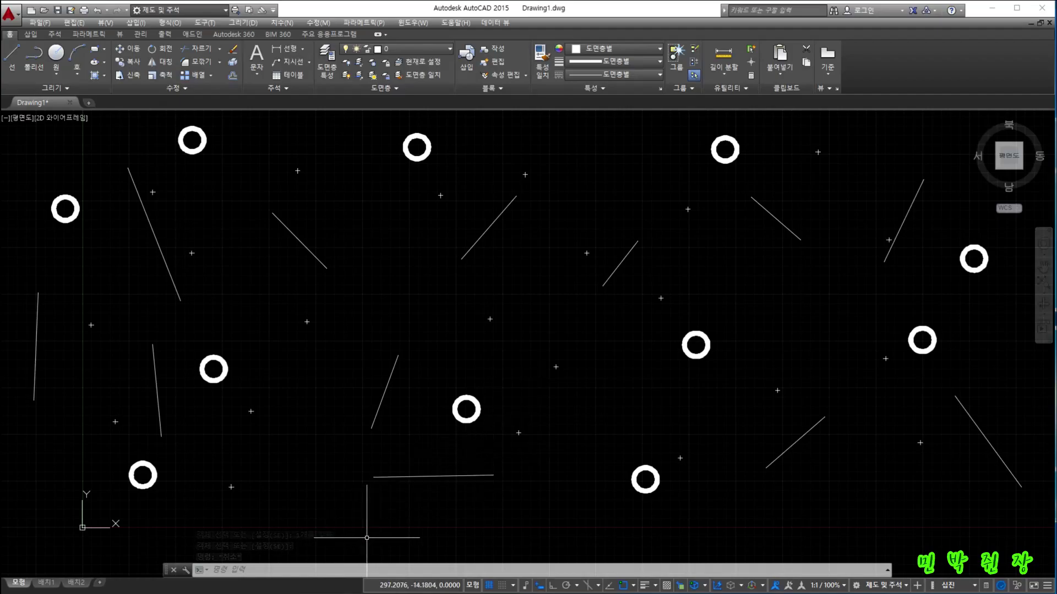
# Repeat SELECTSIMILAR on a central point to select all matching points, then clear the selection.
pyautogui.press('Return')
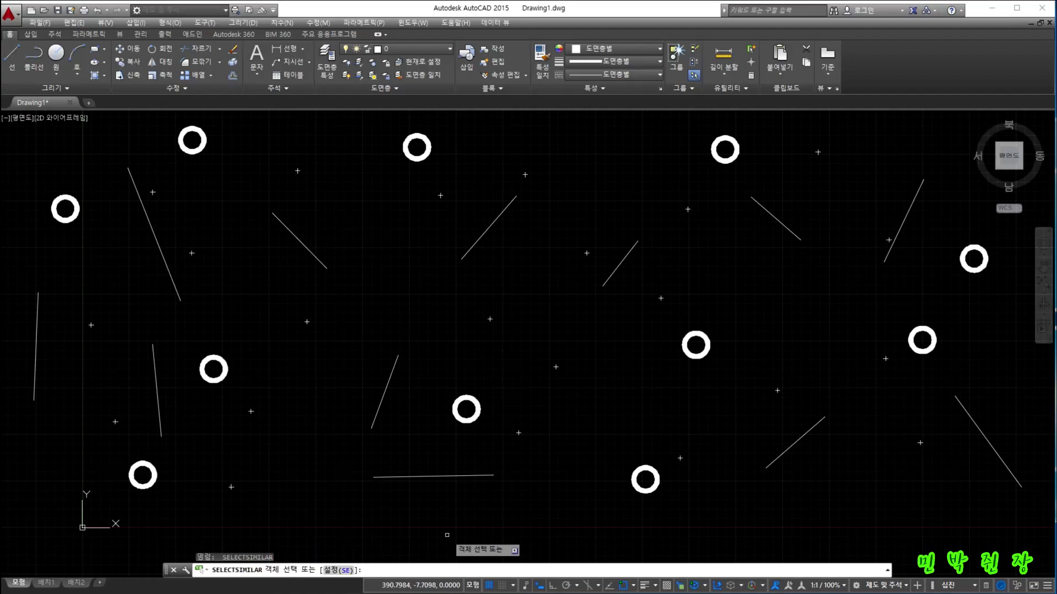
pyautogui.click(556, 366)
pyautogui.press('Return')
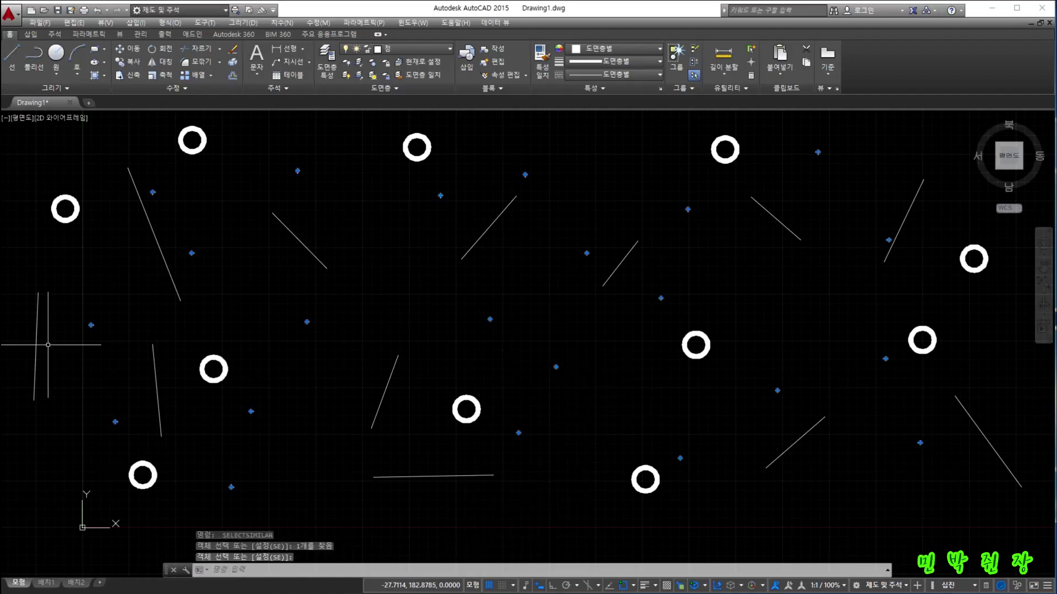
pyautogui.press('Escape')
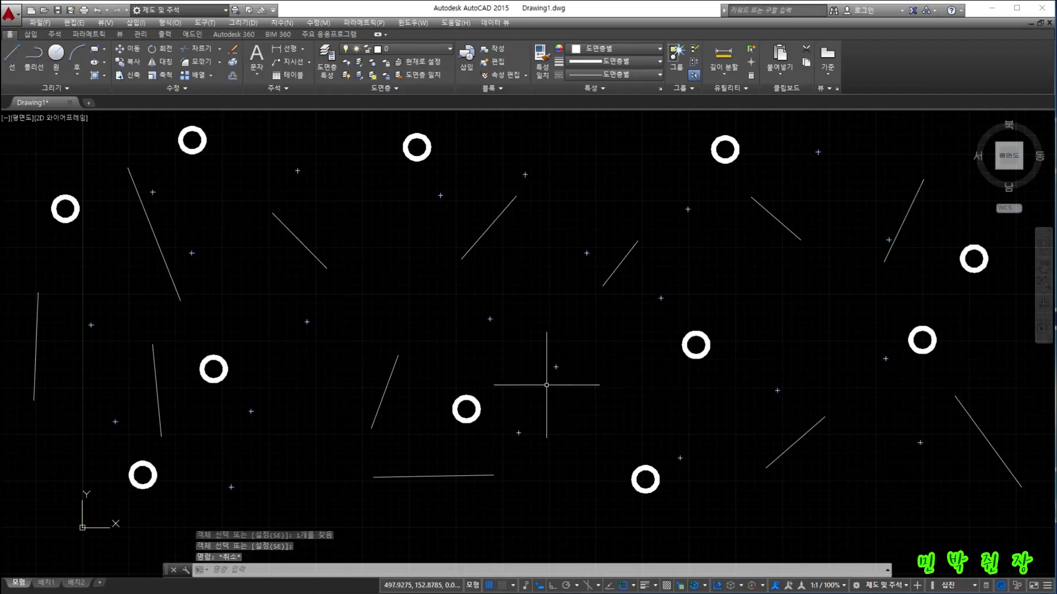
# Repeat SELECTSIMILAR on the upper central slanted line to select all matching lines, then clear the selection.
pyautogui.press('Return')
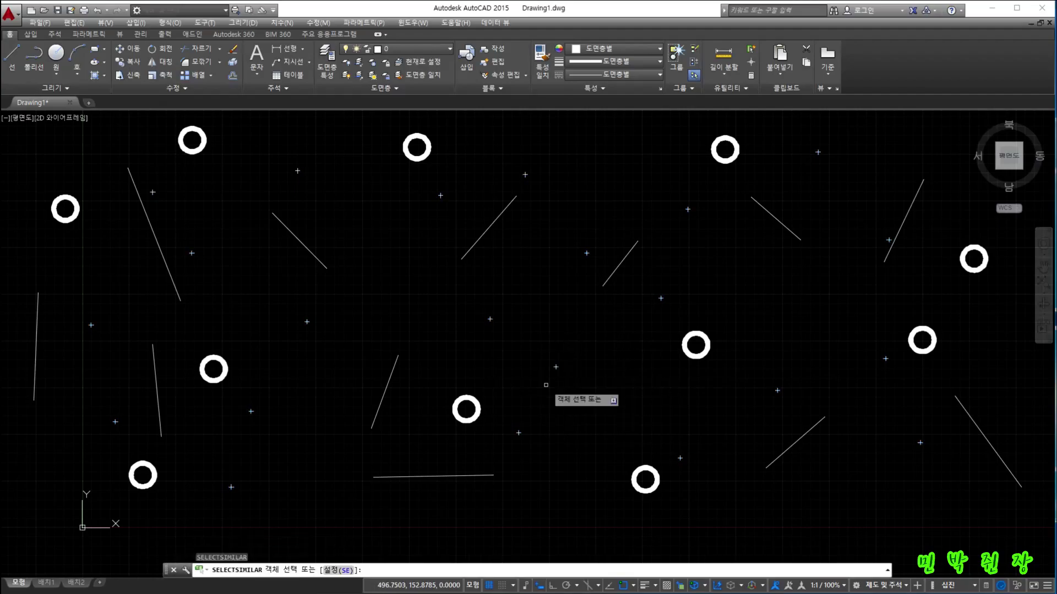
pyautogui.click(486, 232)
pyautogui.press('Return')
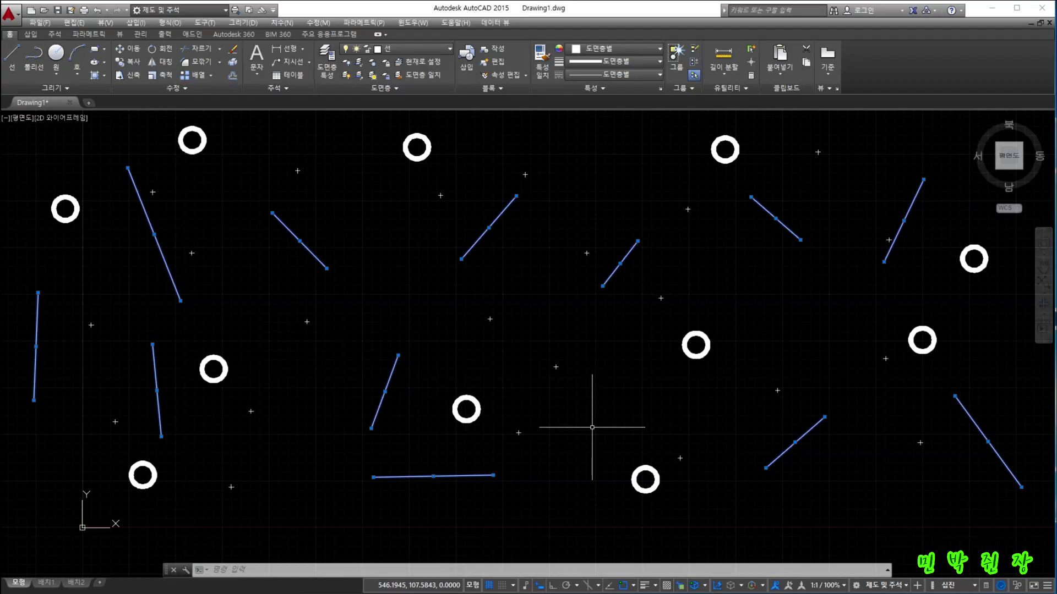
pyautogui.press('Escape')
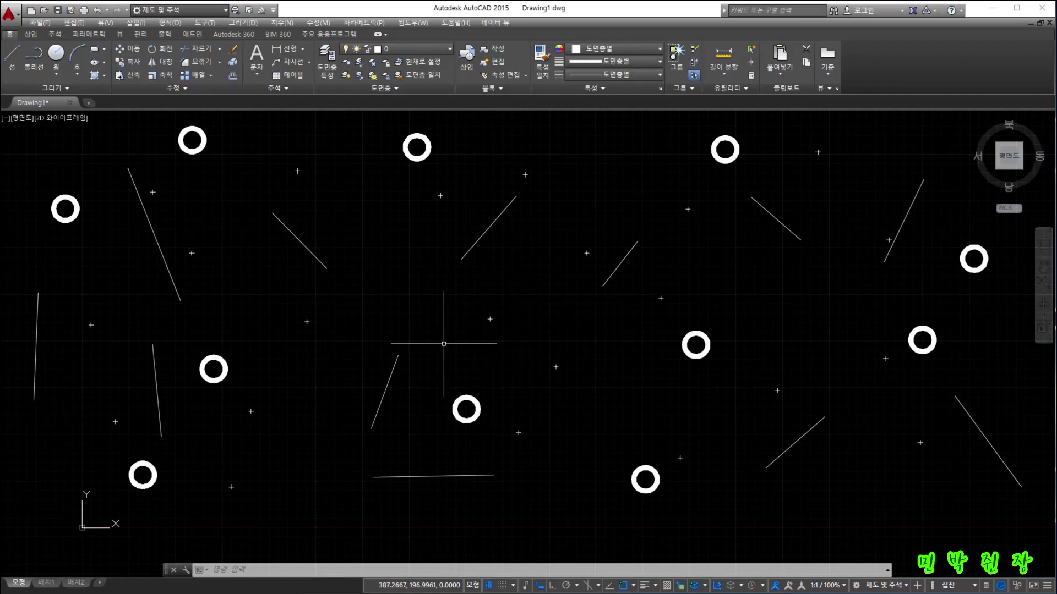
# Repeat SELECTSIMILAR on the lower central slanted line and the donut beside it to select all lines and donuts, then clear the selection.
pyautogui.press('Return')
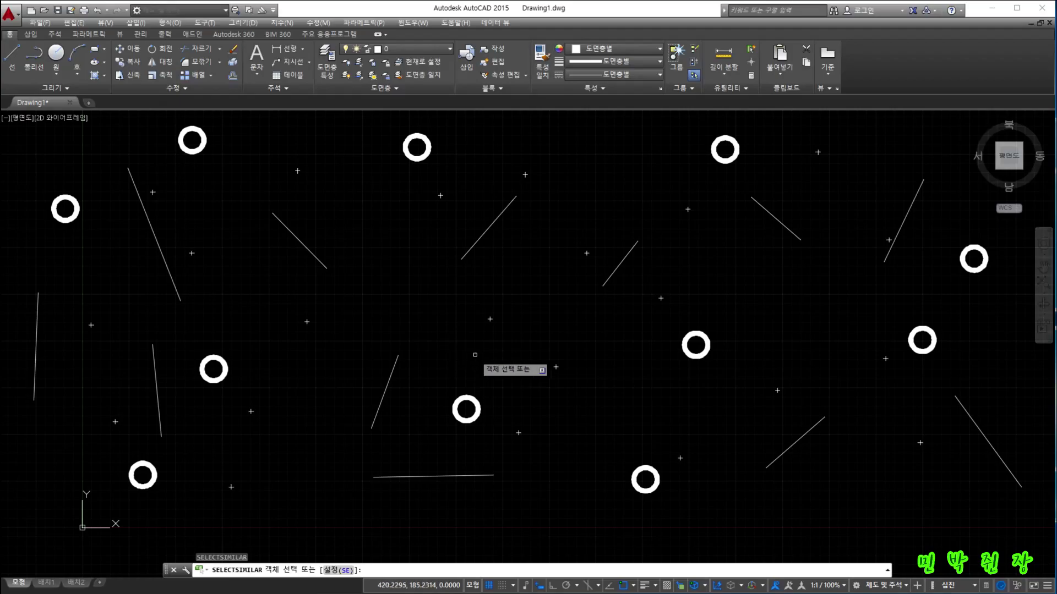
pyautogui.click(331, 570)
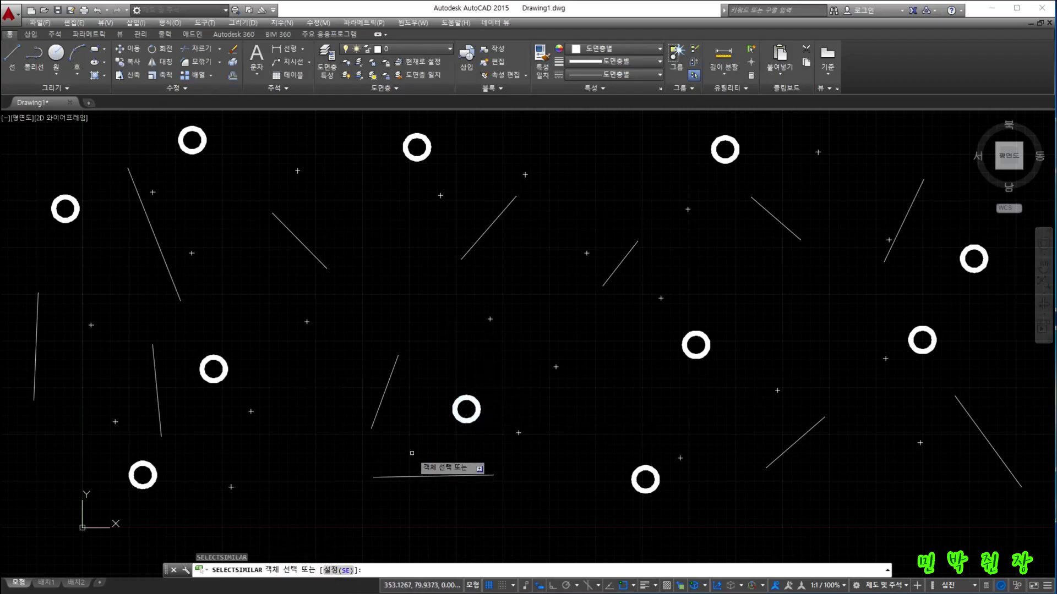
pyautogui.click(382, 400)
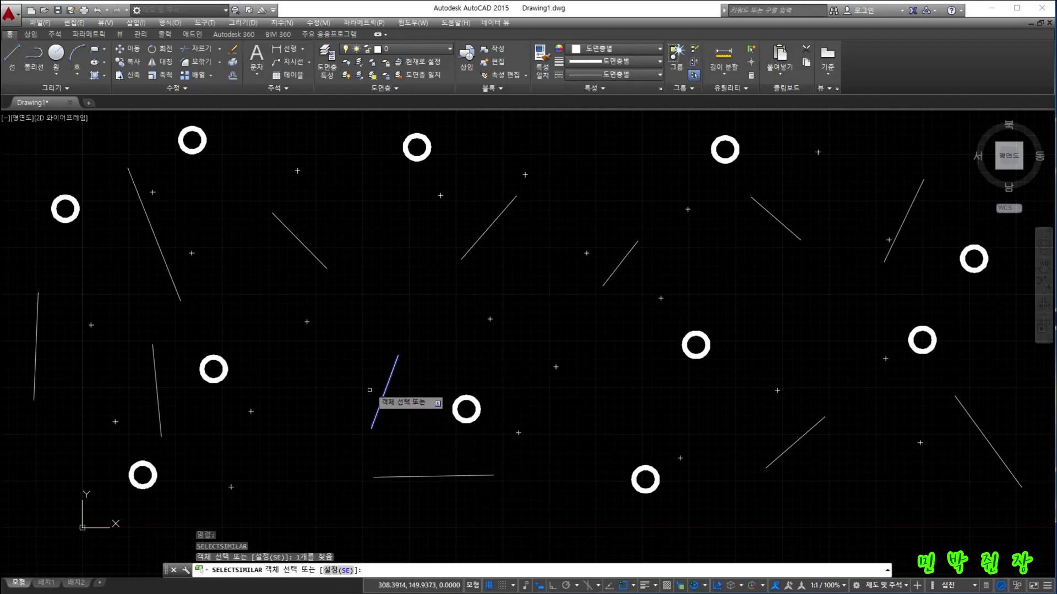
pyautogui.click(467, 422)
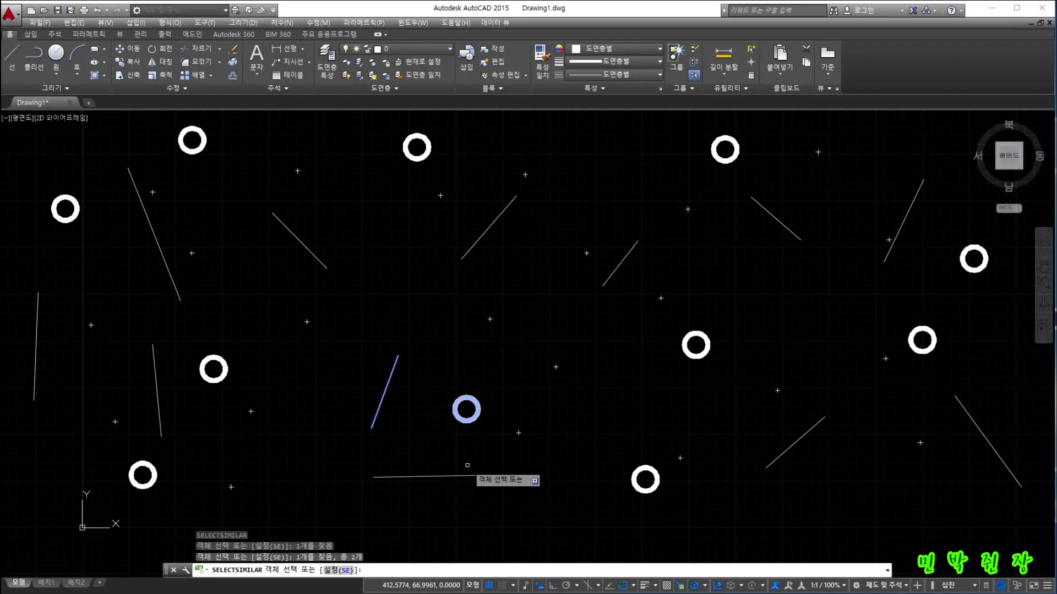
pyautogui.press('Return')
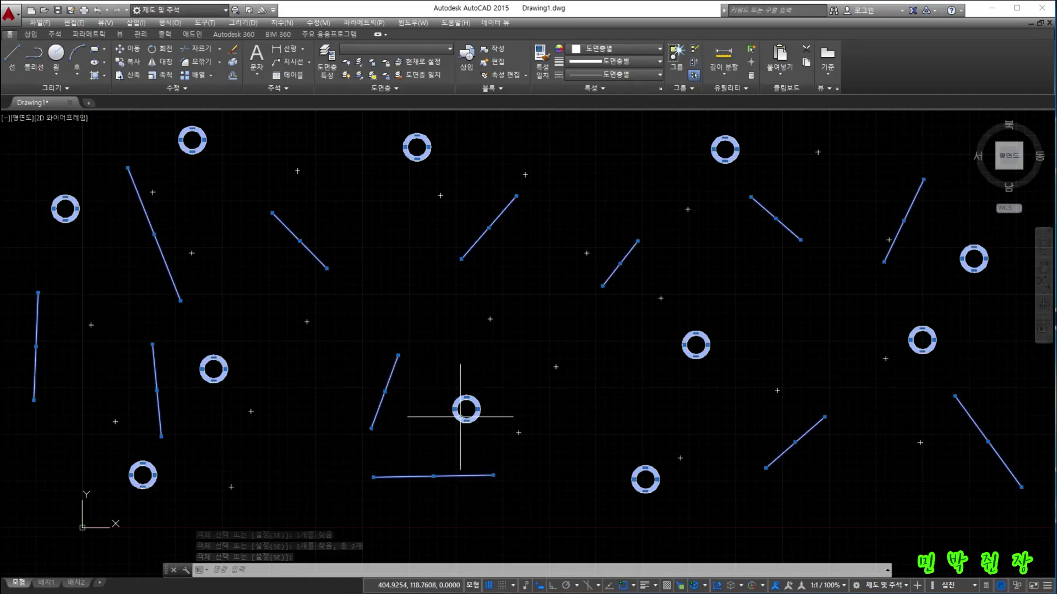
pyautogui.press('Escape')
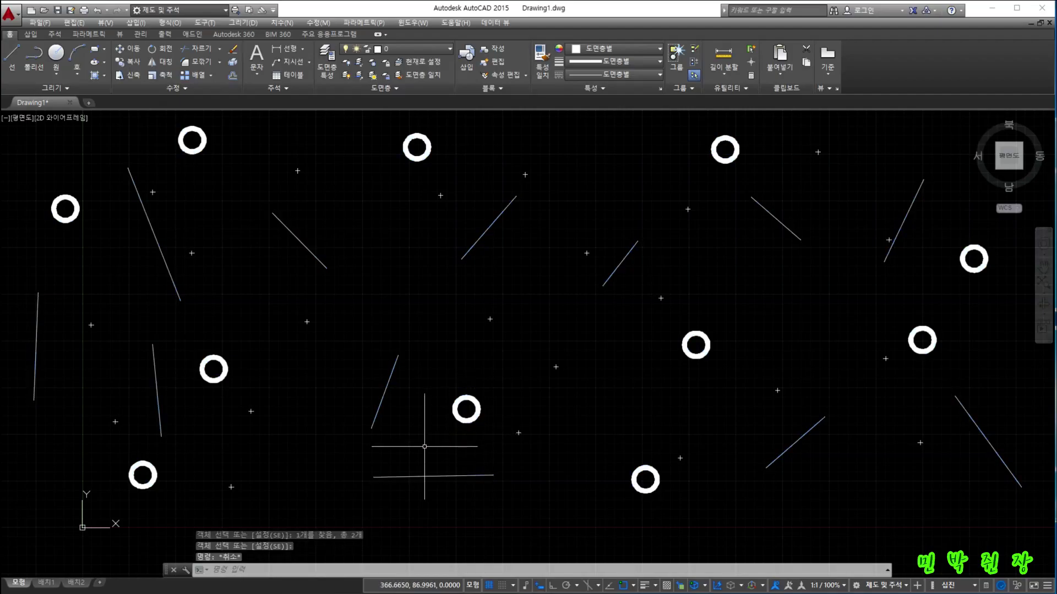
# Open the SELECTSIMILAR settings (SE), make Layer (도면층) the only similarity criterion with Color and Name off, and accept.
pyautogui.press('Return')
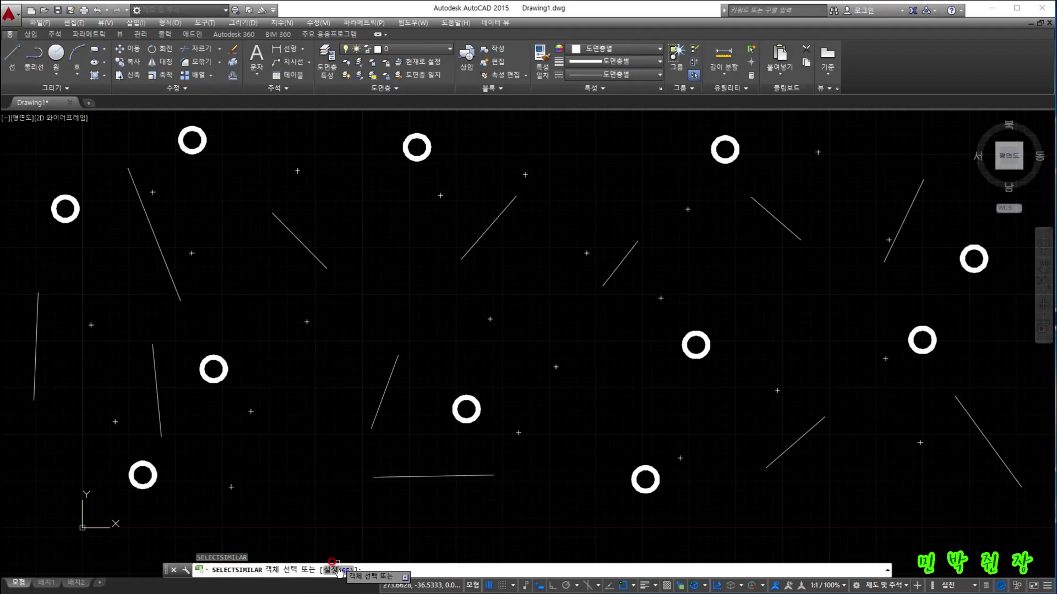
pyautogui.click(344, 570)
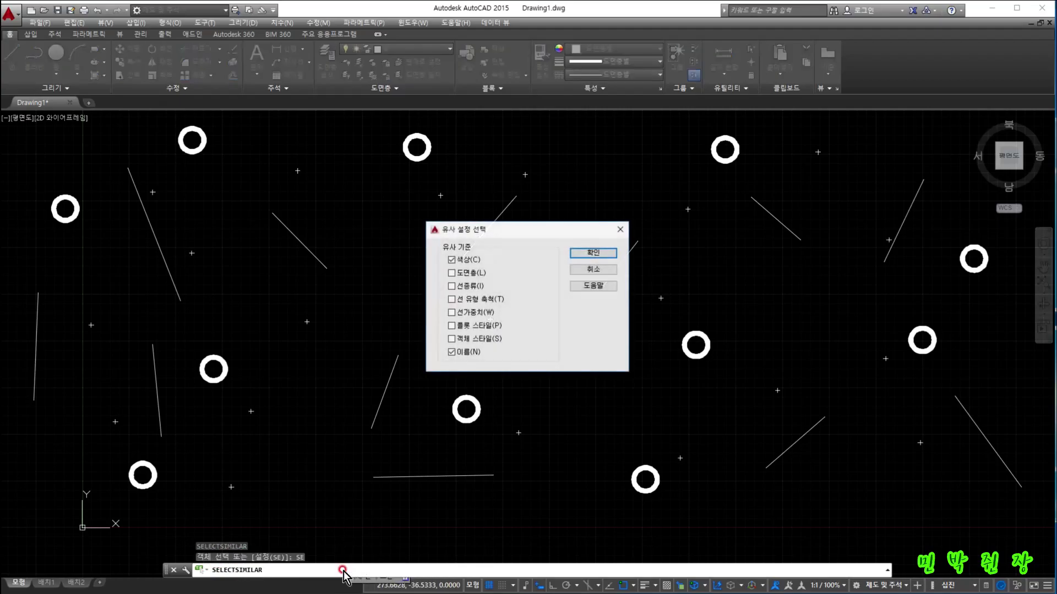
pyautogui.click(451, 260)
pyautogui.click(446, 352)
pyautogui.click(452, 260)
pyautogui.click(449, 262)
pyautogui.click(451, 273)
pyautogui.click(546, 344)
pyautogui.click(451, 353)
pyautogui.click(451, 260)
pyautogui.click(432, 290)
pyautogui.click(594, 252)
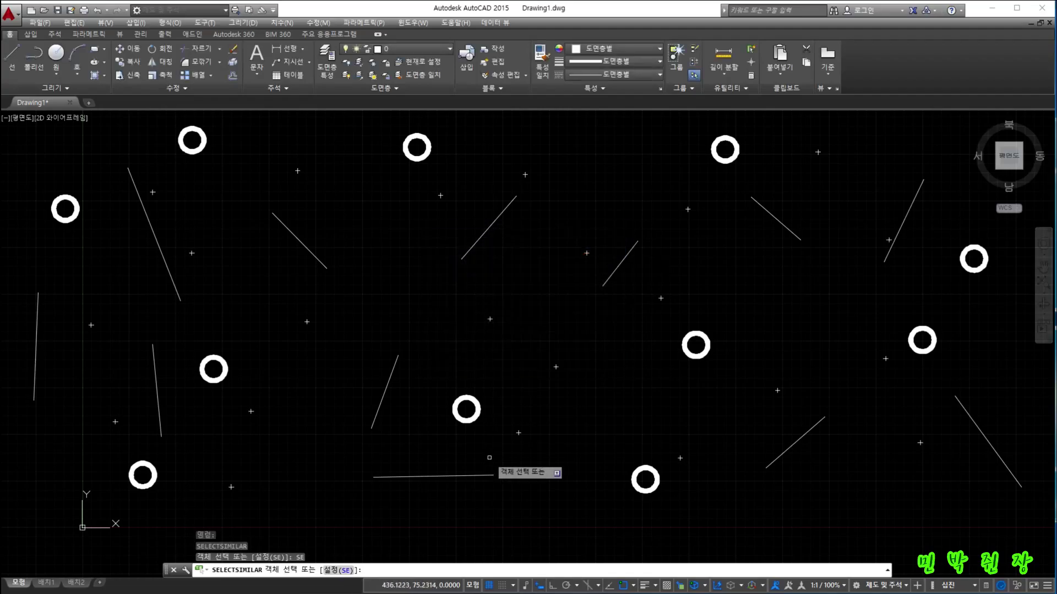
# Select all objects on the same layer as the lower central donut, then clear the selection.
pyautogui.click(468, 418)
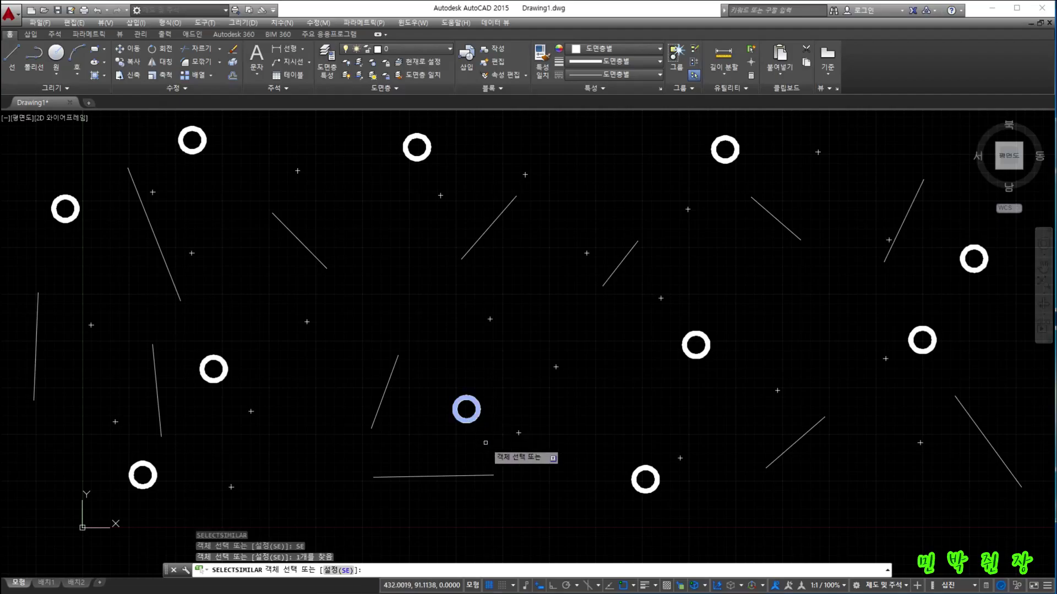
pyautogui.press('Return')
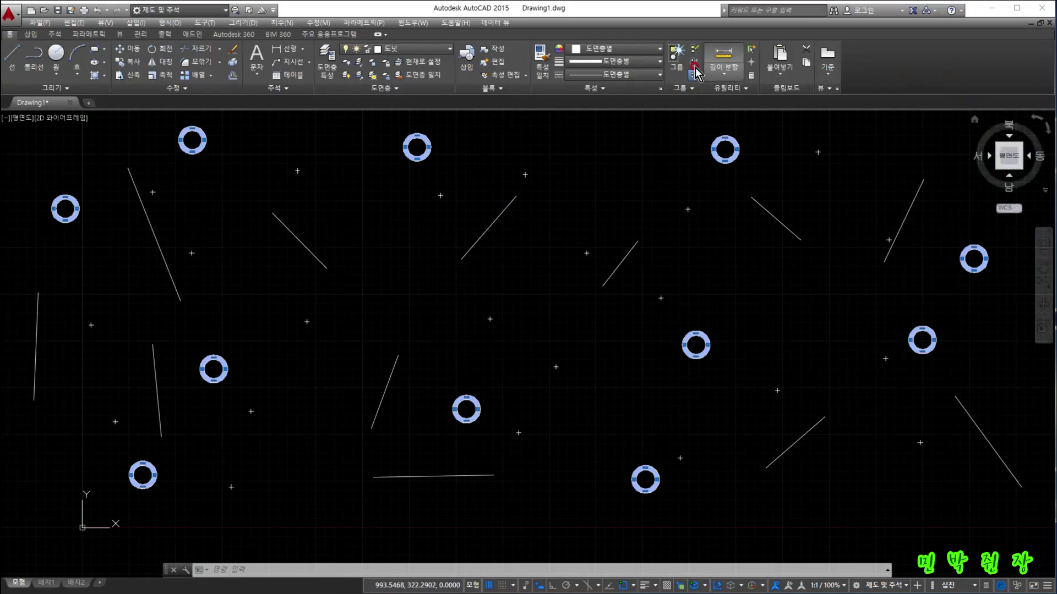
pyautogui.press('Escape')
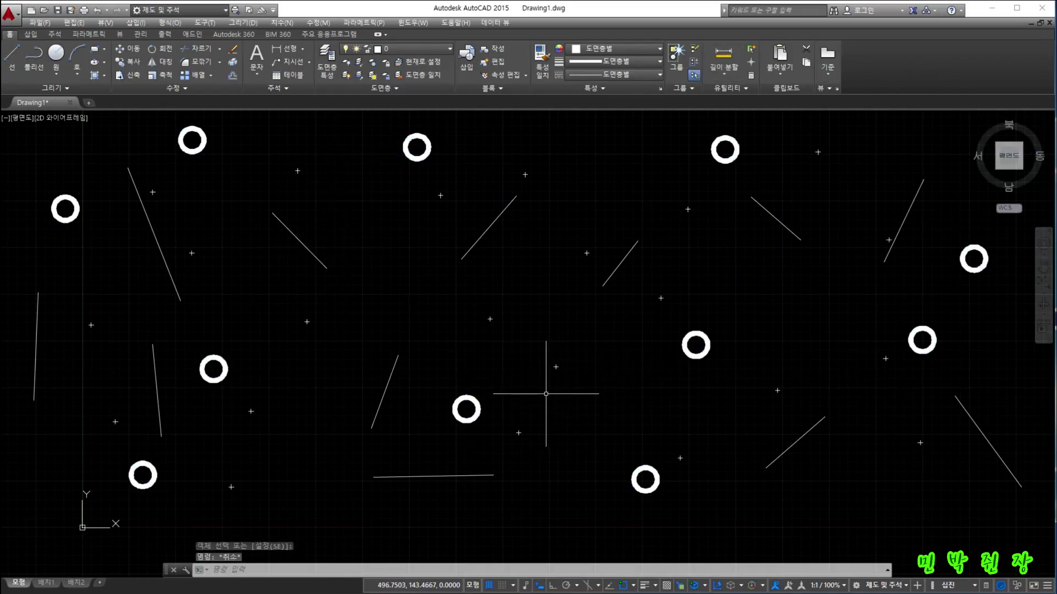
# Review the similarity criteria in the SELECTSIMILAR settings, close them without changes and cancel the command.
pyautogui.press('Return')
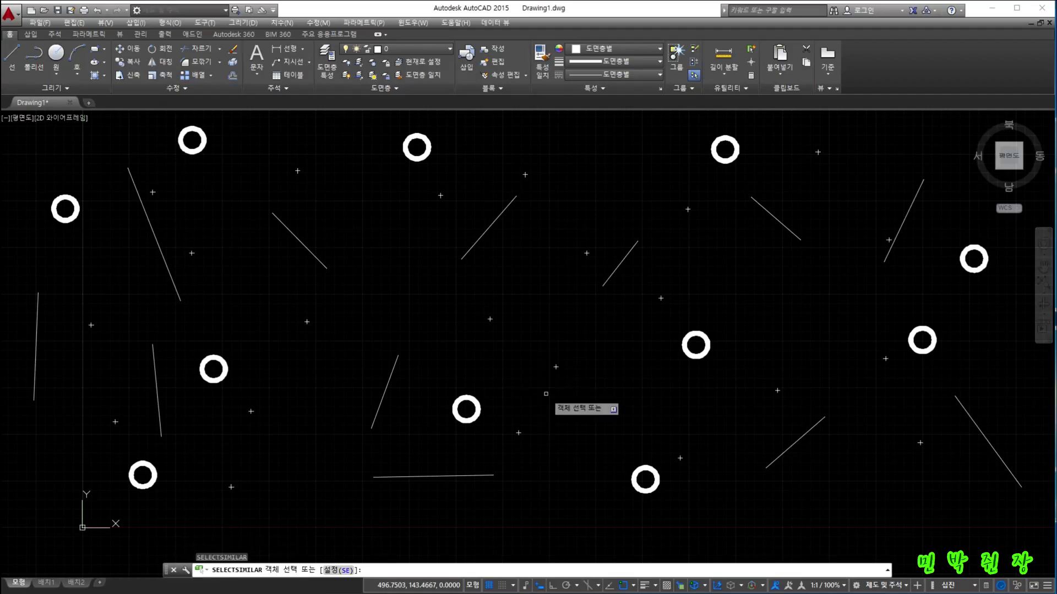
pyautogui.click(337, 569)
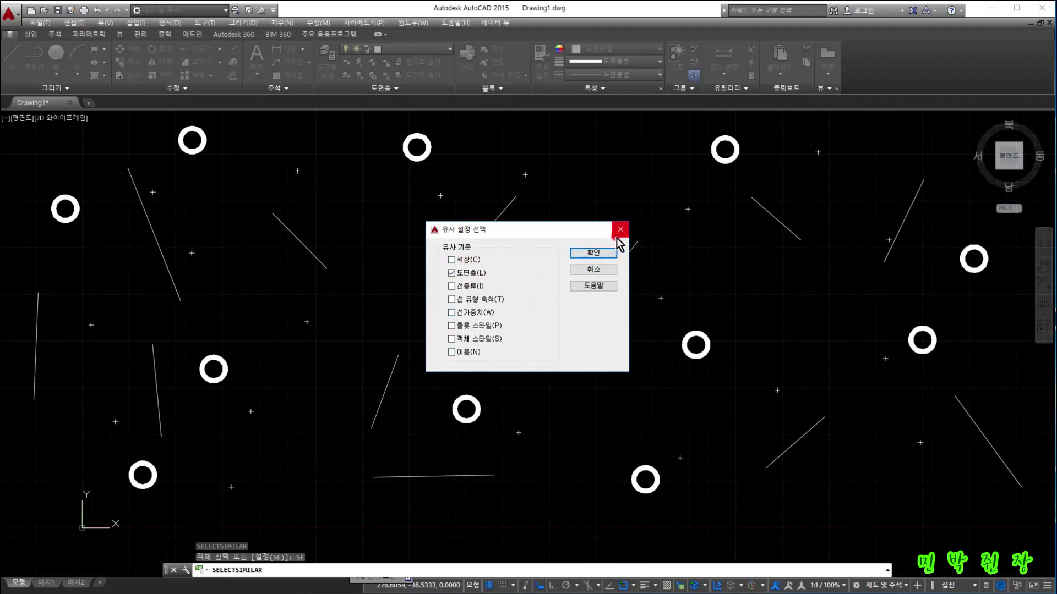
pyautogui.click(466, 325)
pyautogui.click(623, 229)
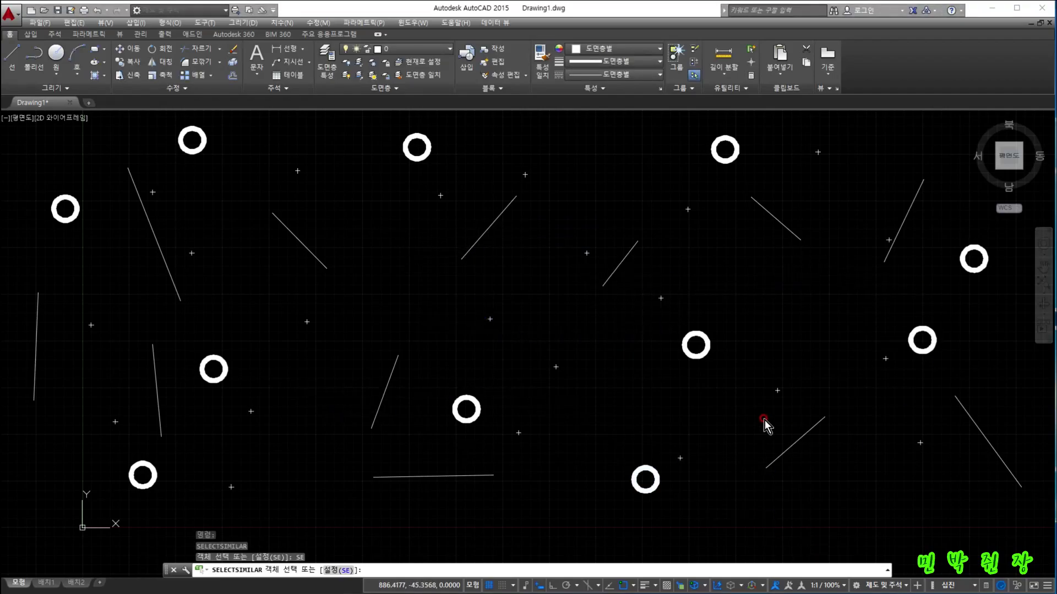
pyautogui.click(477, 349)
pyautogui.press('Escape')
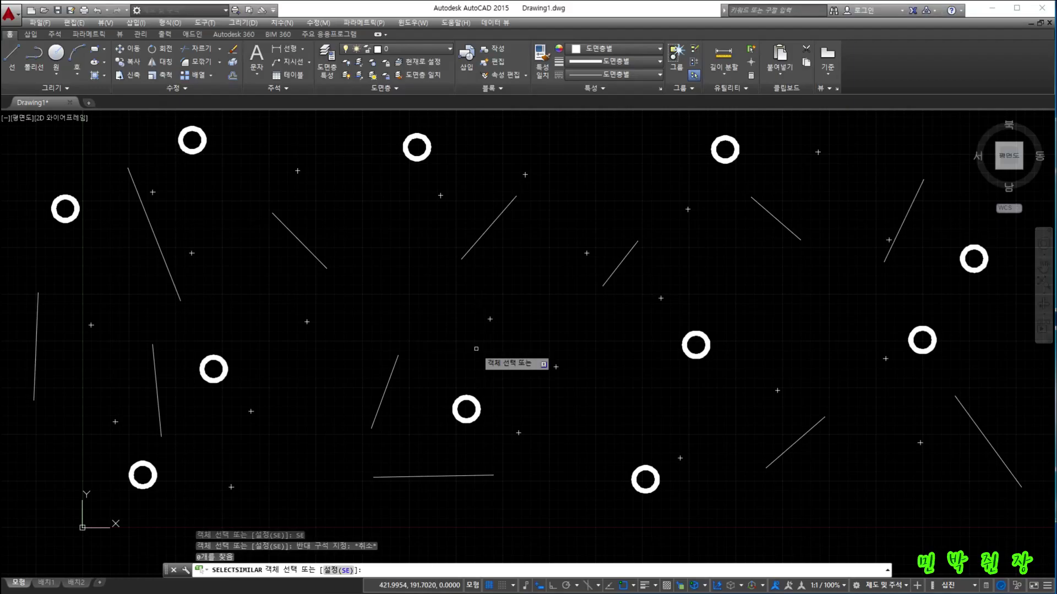
pyautogui.press('Escape')
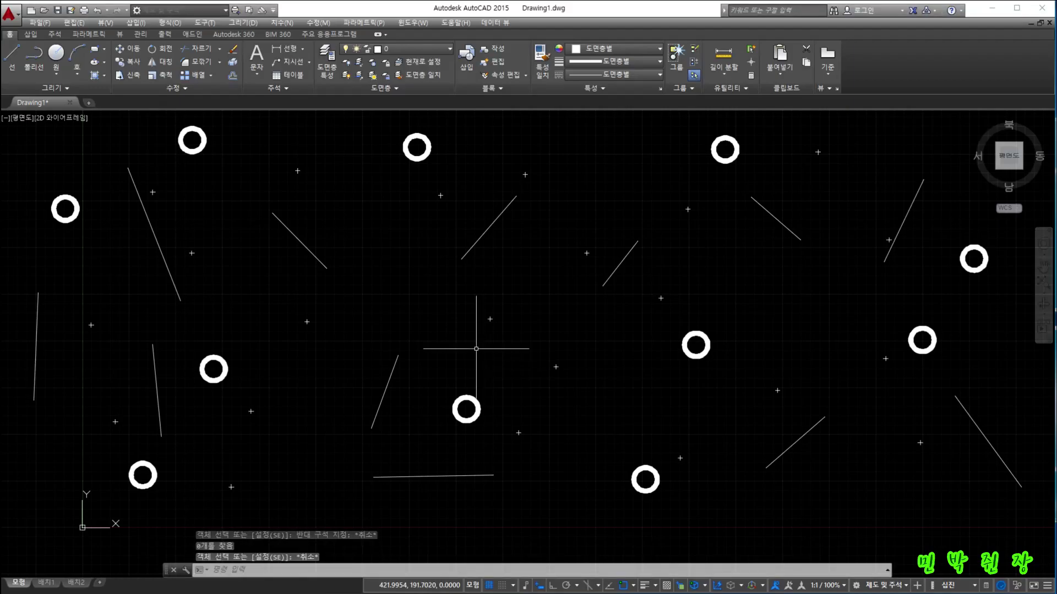
# Run FILTER and choose Line (선) as the object type in the object selection filter.
pyautogui.click(476, 348)
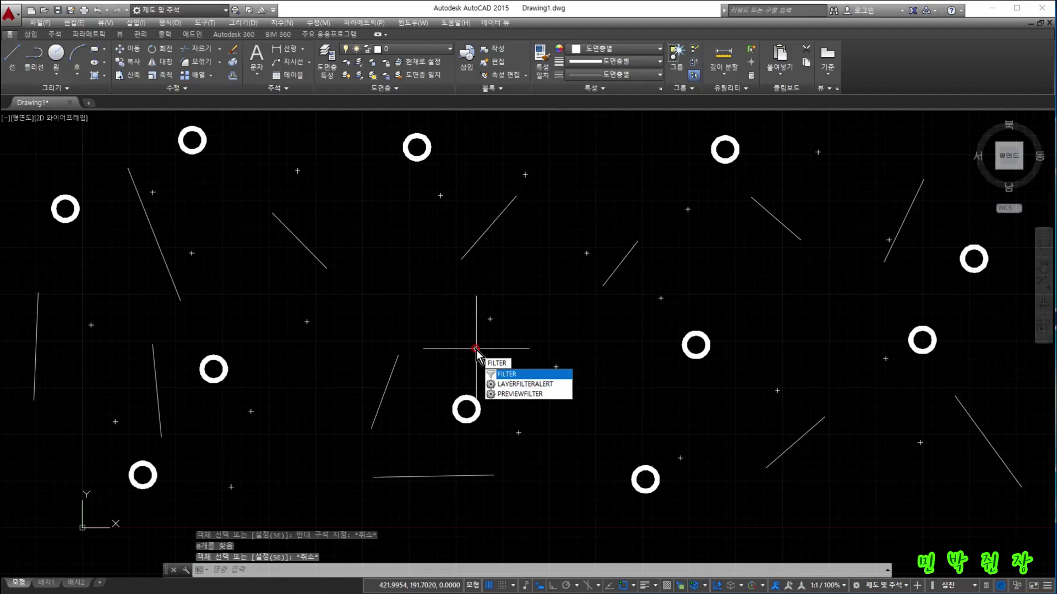
pyautogui.press('Return')
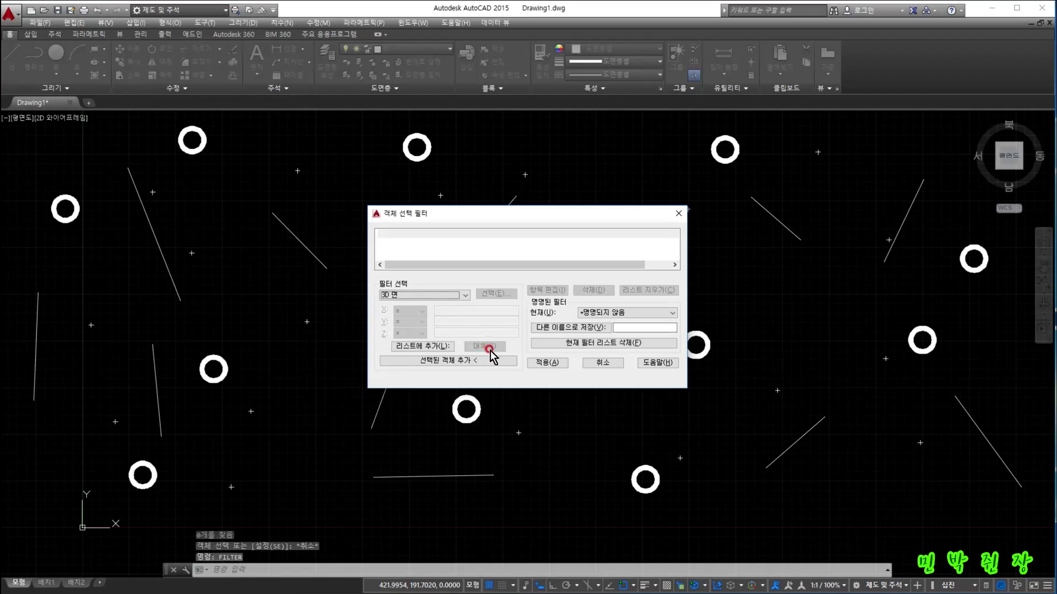
pyautogui.click(646, 291)
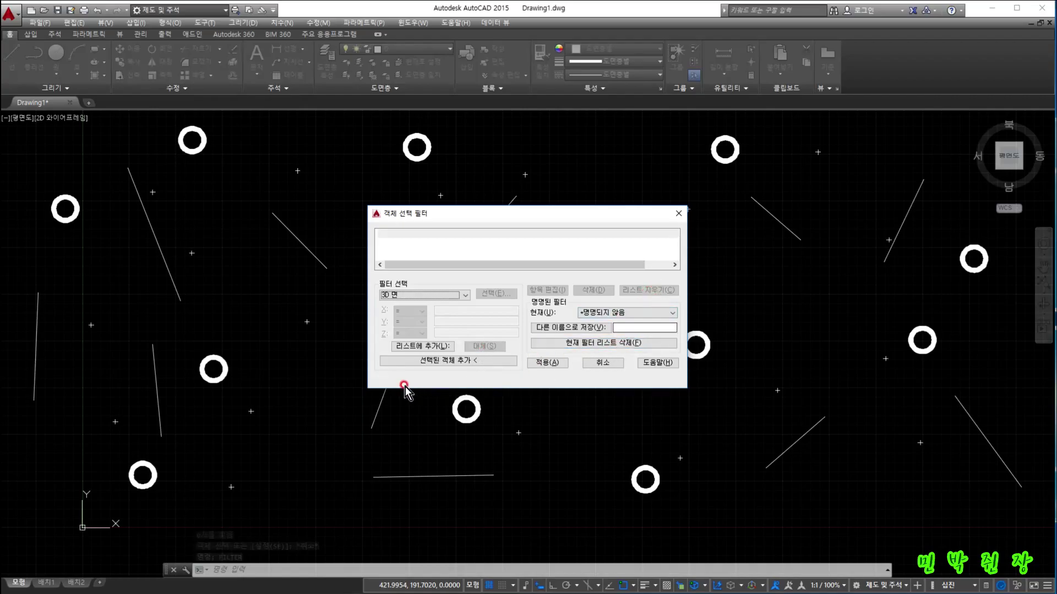
pyautogui.click(428, 335)
pyautogui.click(389, 304)
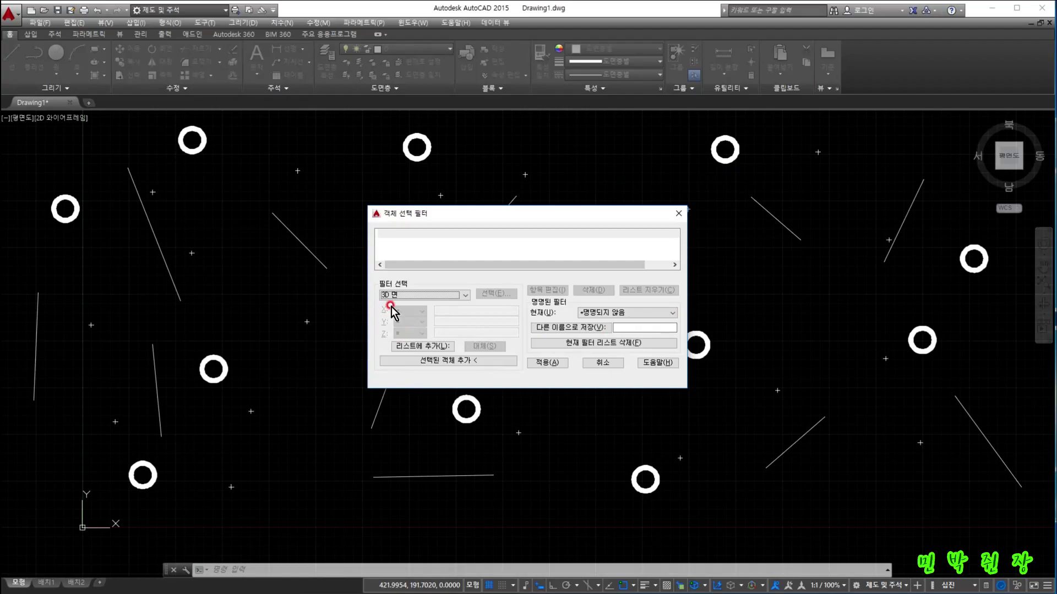
pyautogui.click(462, 294)
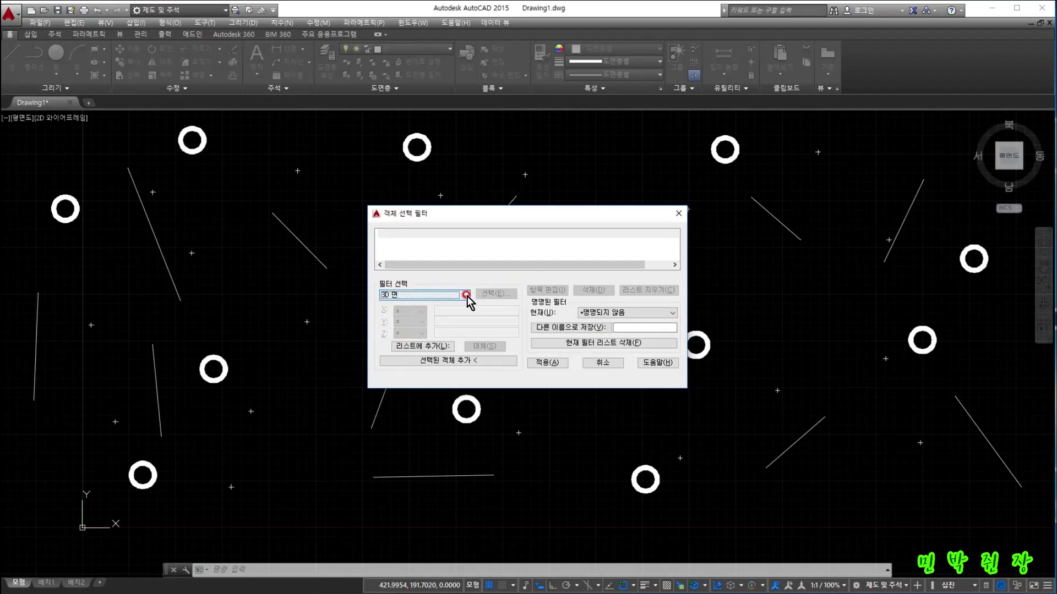
pyautogui.click(387, 285)
pyautogui.click(469, 295)
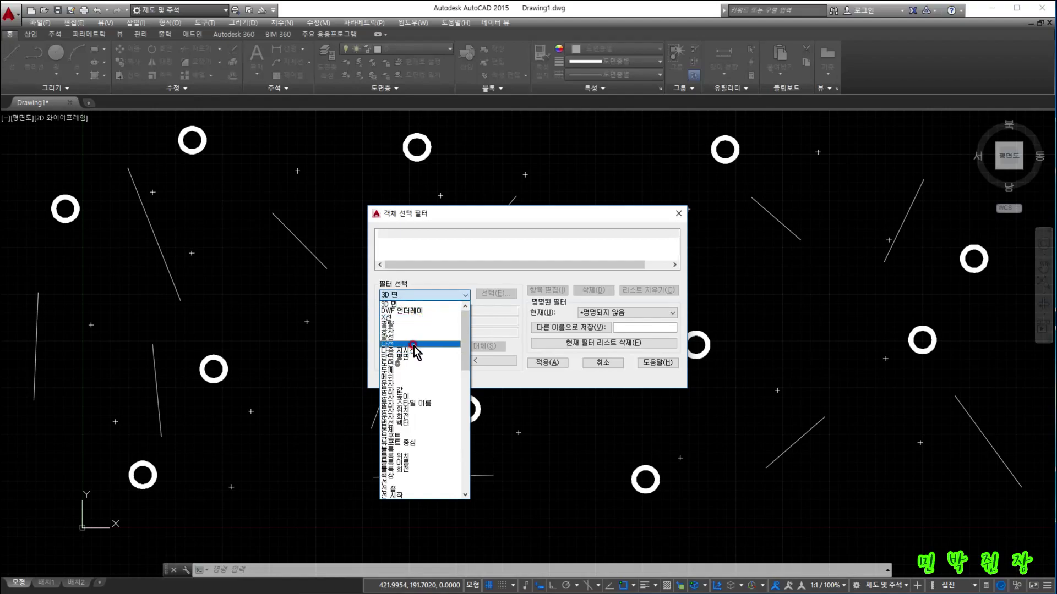
pyautogui.scroll(-5, 401, 392)
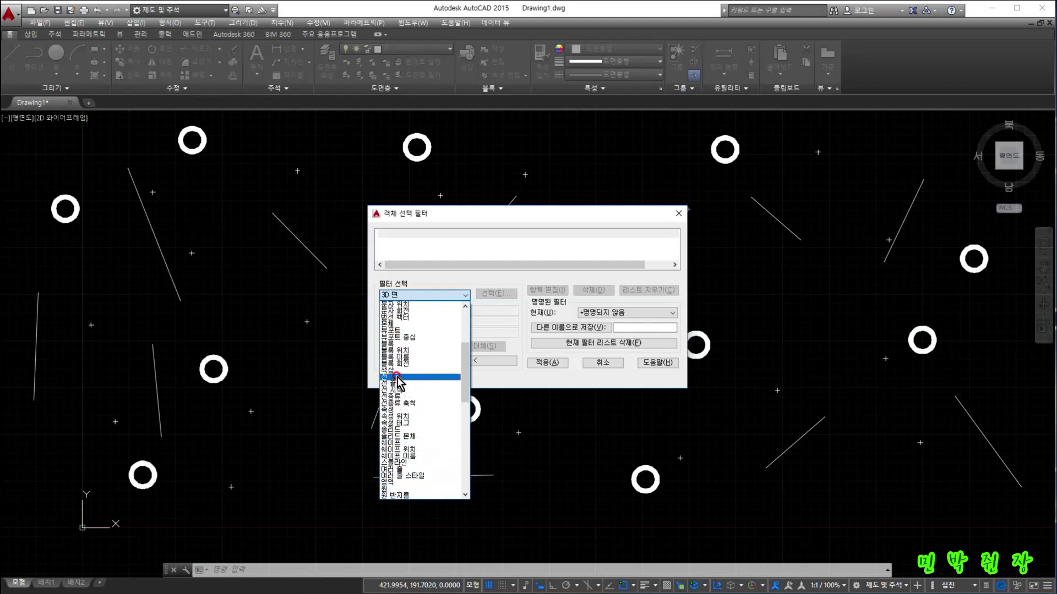
pyautogui.click(397, 377)
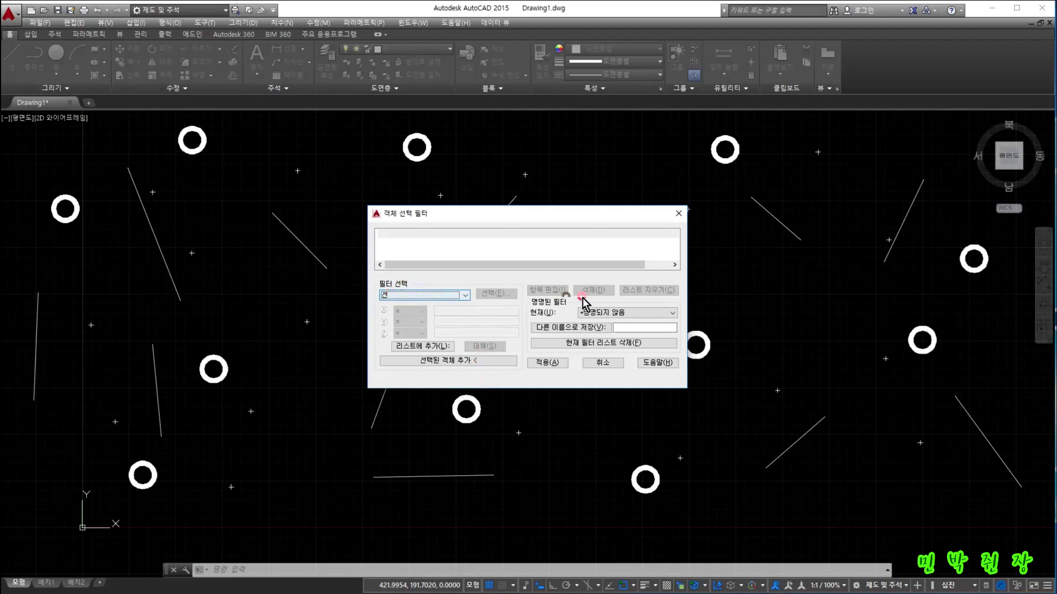
# Apply the object selection filter and select the slanted line in the upper-left part of the drawing.
pyautogui.click(550, 363)
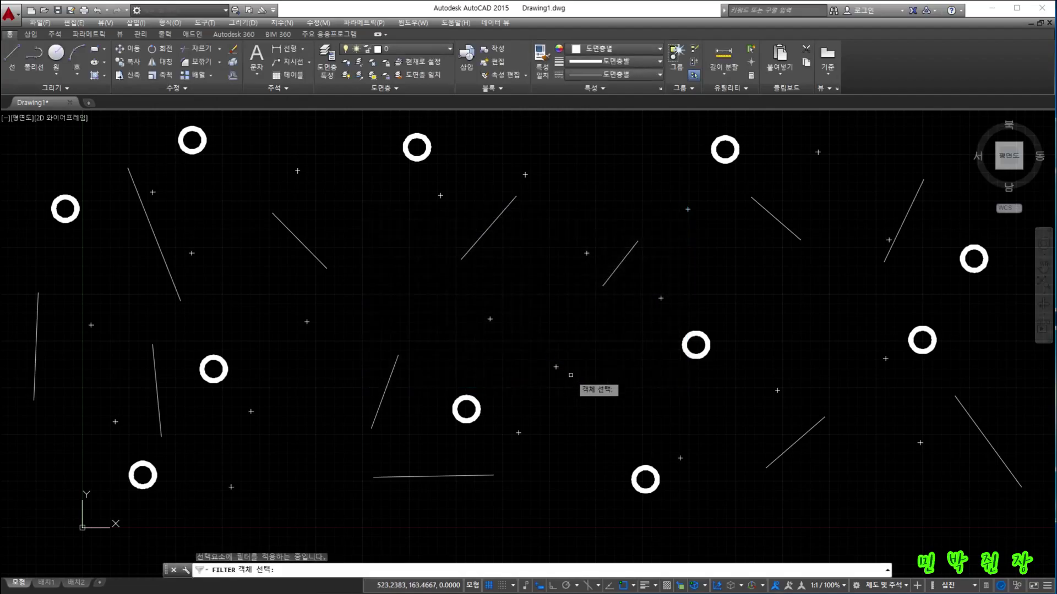
pyautogui.click(315, 259)
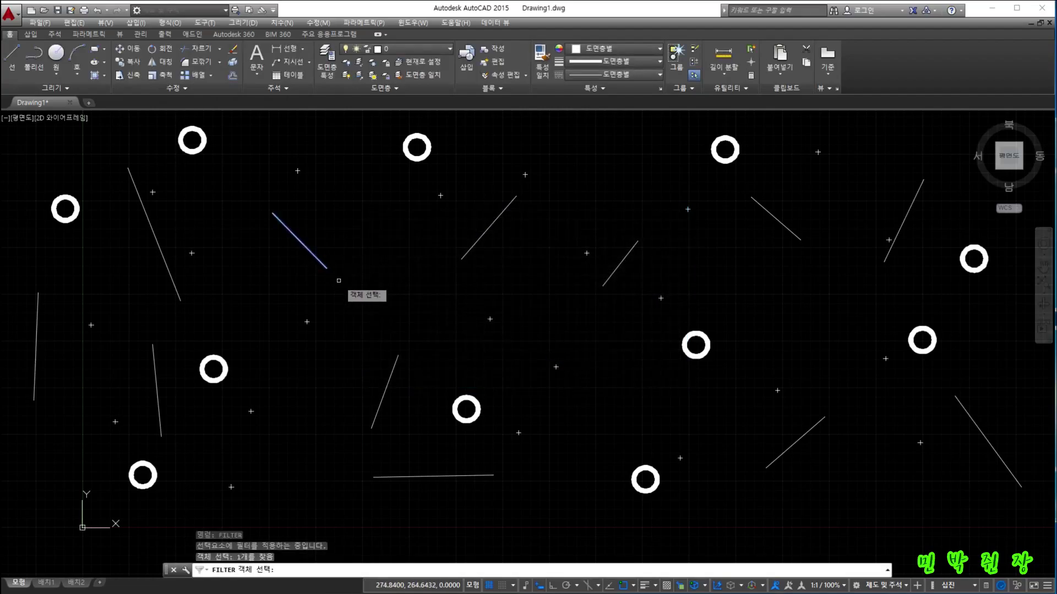
pyautogui.press('Return')
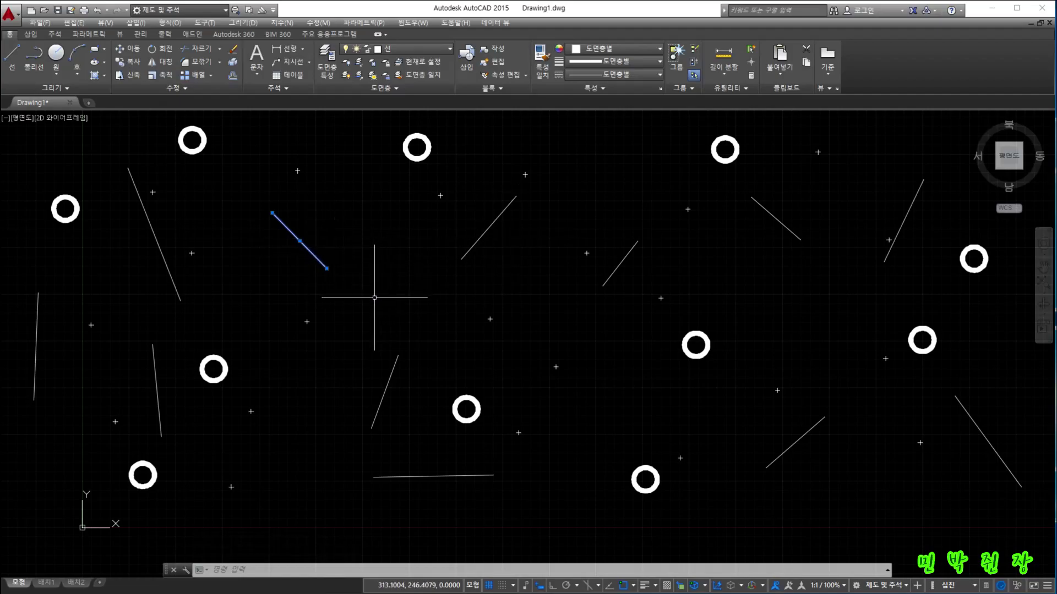
# Run FILTER and add Line (선) as an object criterion to the filter list.
pyautogui.write('FILter')
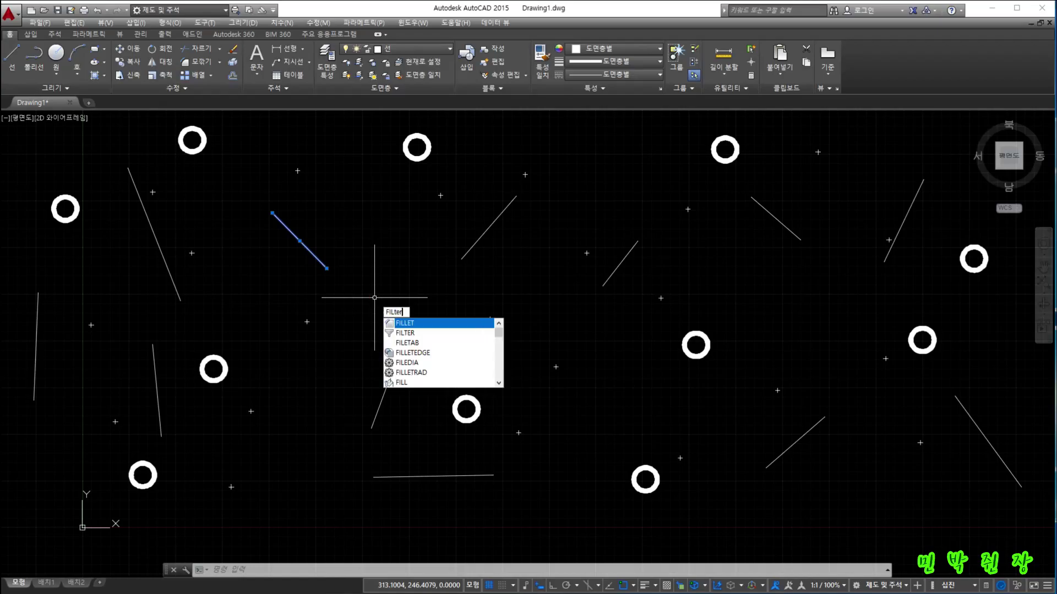
pyautogui.press('Return')
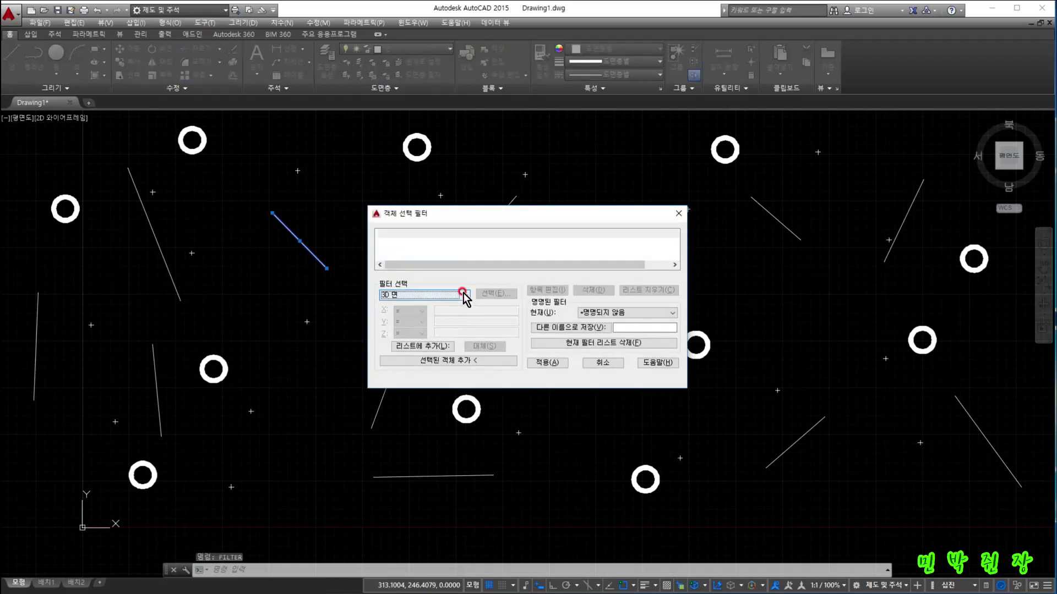
pyautogui.click(465, 295)
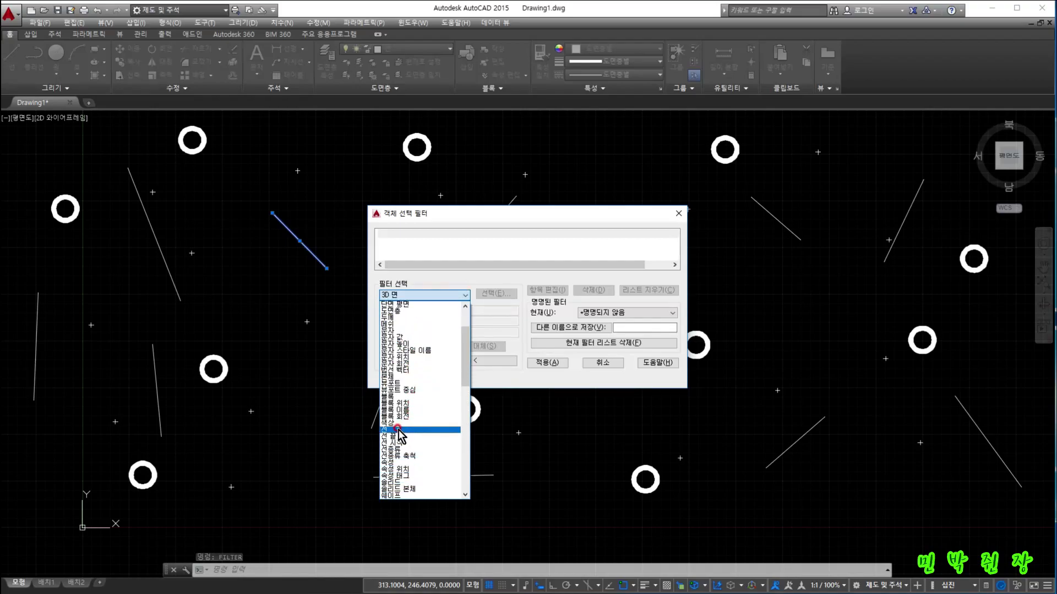
pyautogui.click(396, 430)
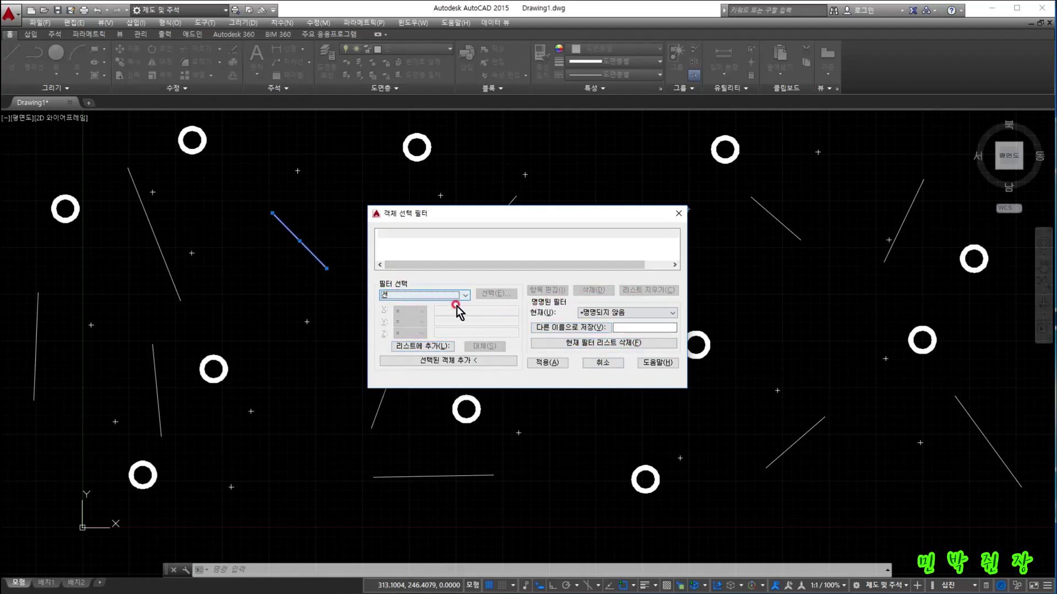
pyautogui.click(421, 347)
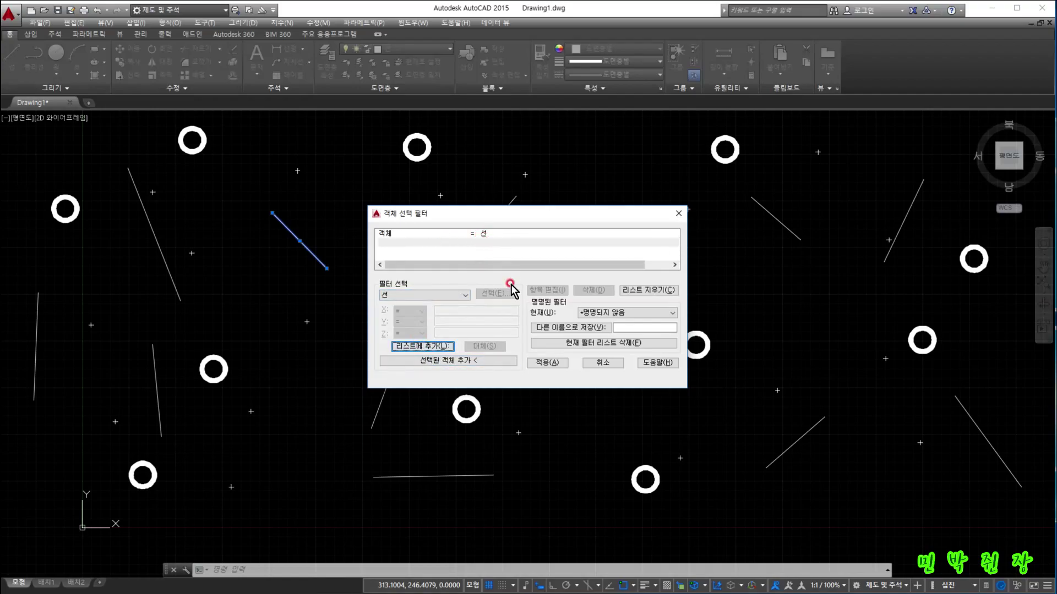
# Add the properties of the slanted line in the upper-left part of the drawing to the filter list and review the criteria.
pyautogui.click(453, 361)
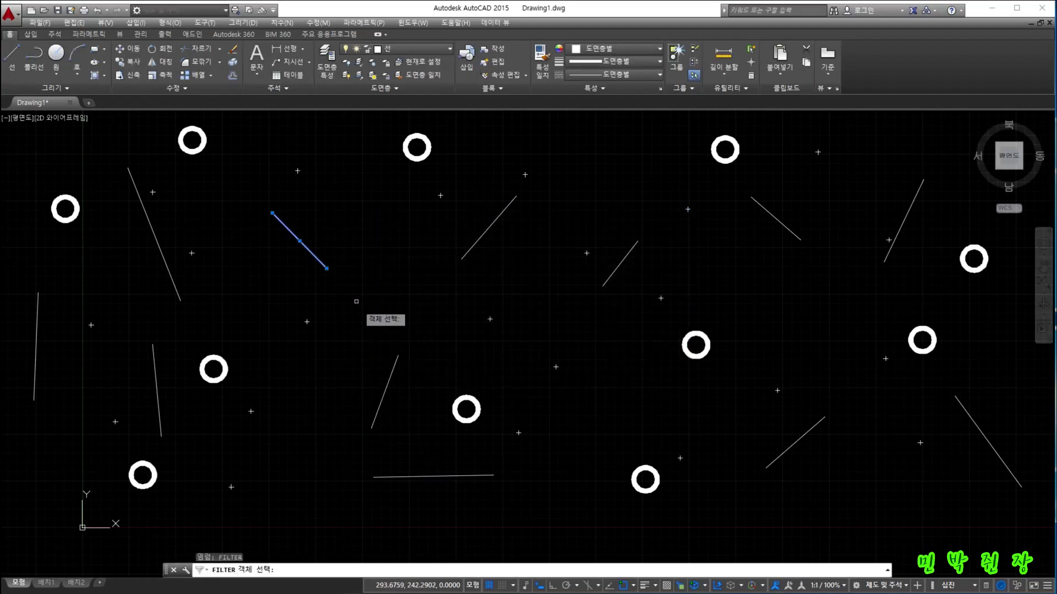
pyautogui.click(320, 263)
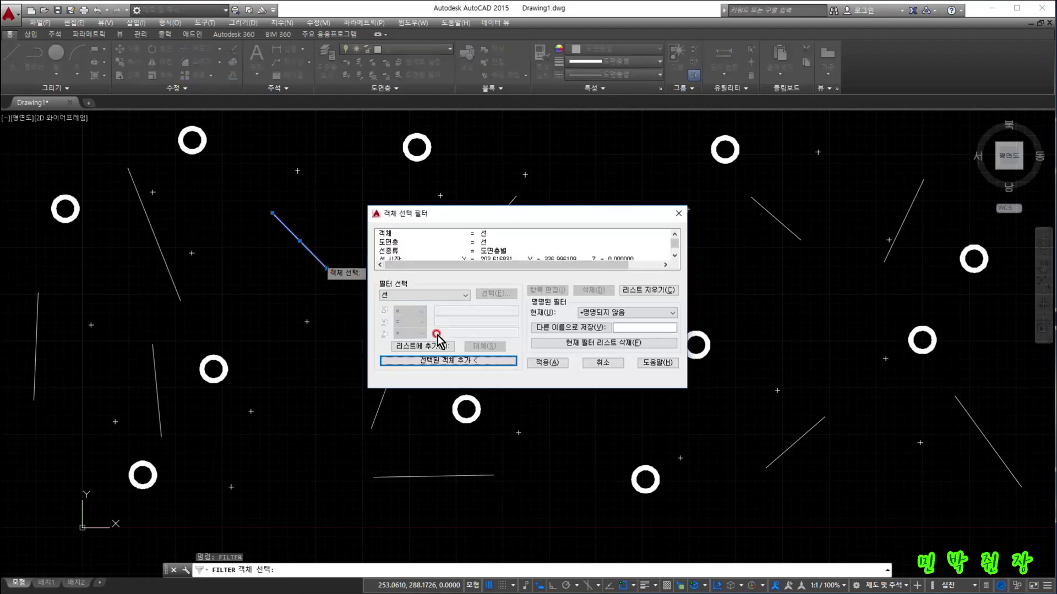
pyautogui.click(466, 361)
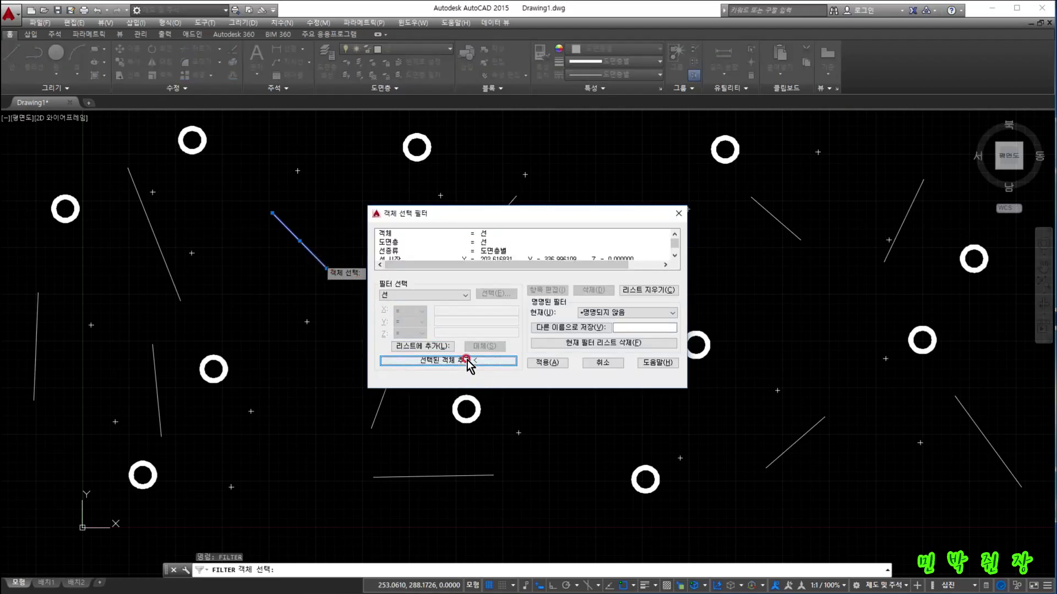
pyautogui.click(661, 246)
pyautogui.moveTo(674, 245); pyautogui.dragTo(675, 245)
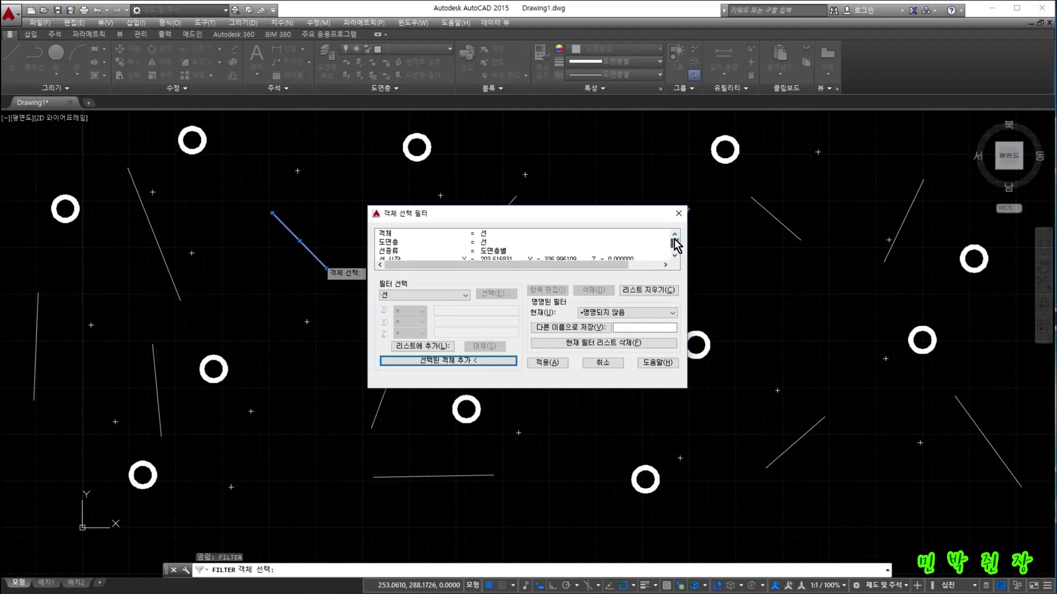
# Add the properties of the slanted line in the upper-middle part of the drawing to the filter list and review its entries.
pyautogui.click(434, 361)
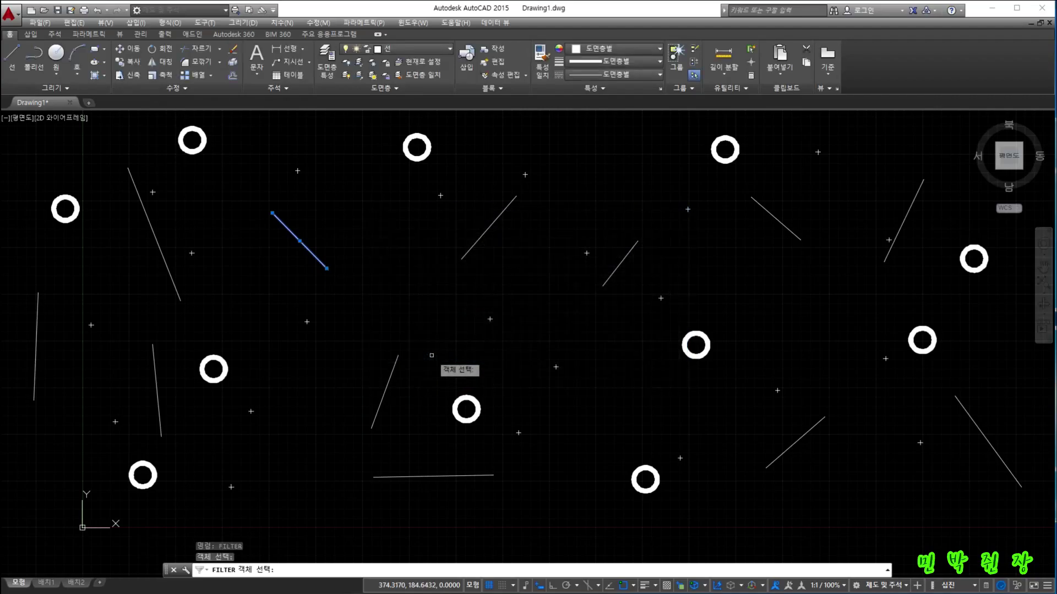
pyautogui.click(490, 226)
pyautogui.click(499, 265)
pyautogui.scroll(-4, 518, 242)
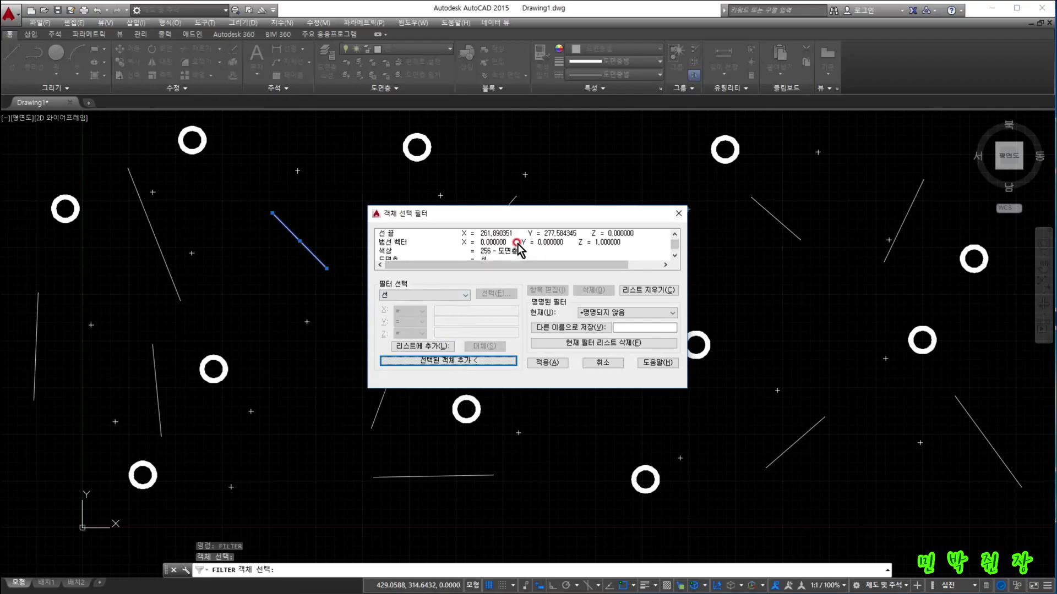
pyautogui.scroll(2, 517, 243)
# Consult the FILTER command help page, then close it and leave the object selection filter without applying it.
pyautogui.click(662, 363)
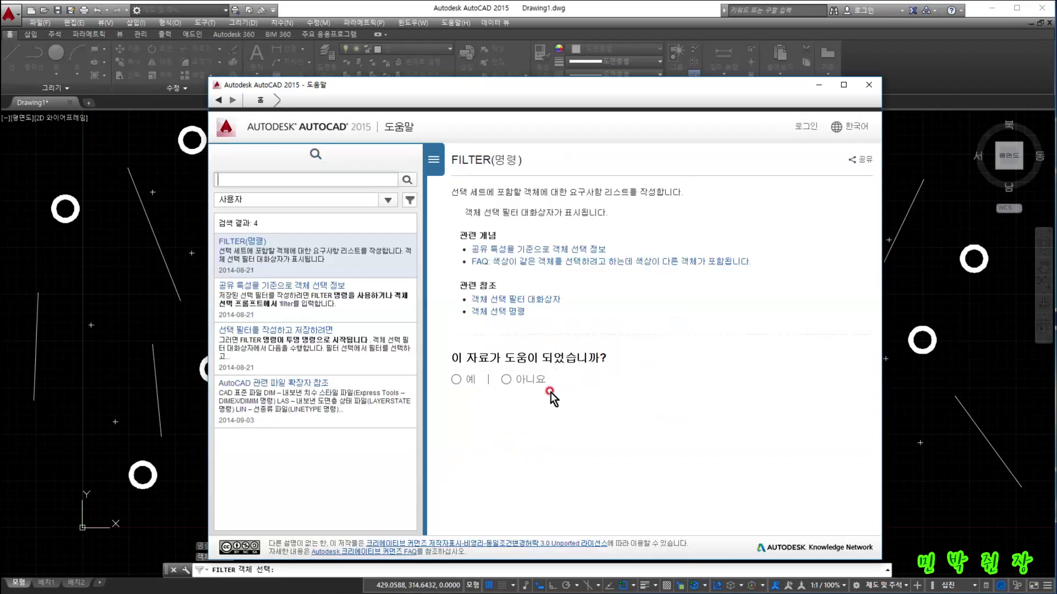
pyautogui.click(869, 84)
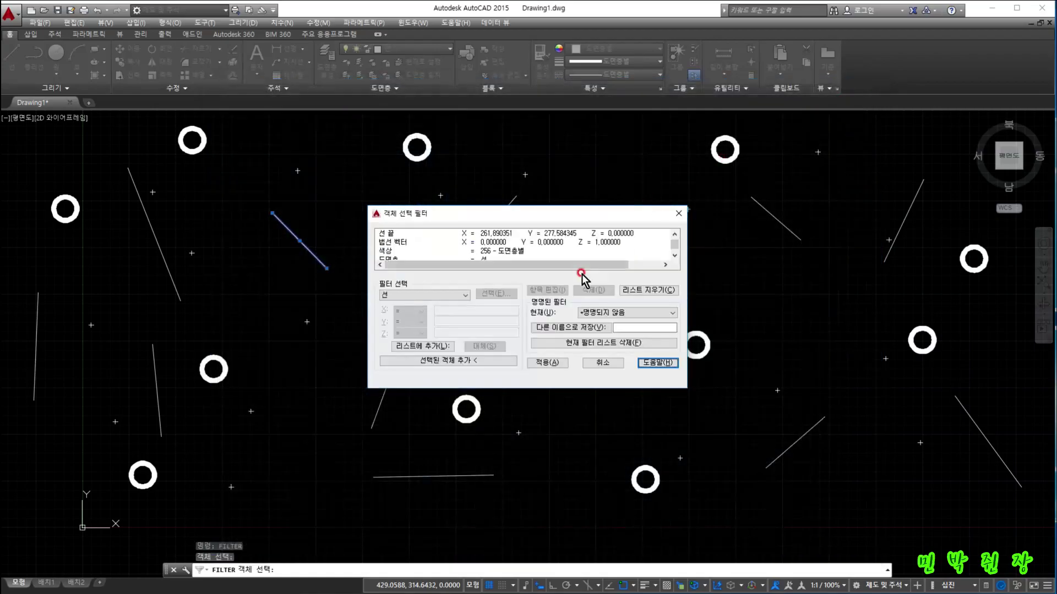
pyautogui.click(677, 214)
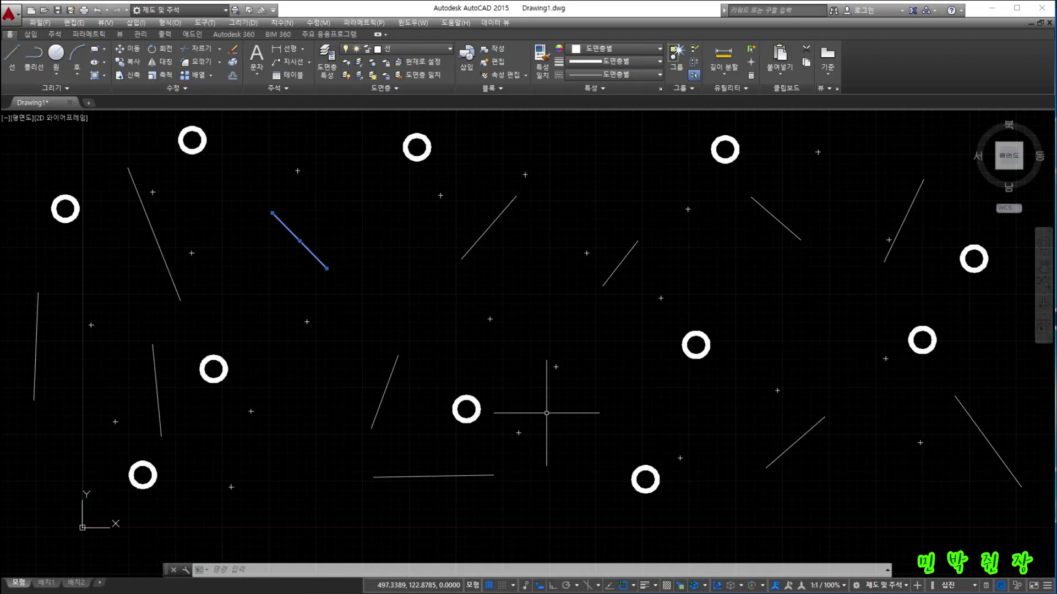
# Abandon the started selection windows and deselect the slanted line in the upper-left part of the drawing.
pyautogui.click(641, 416)
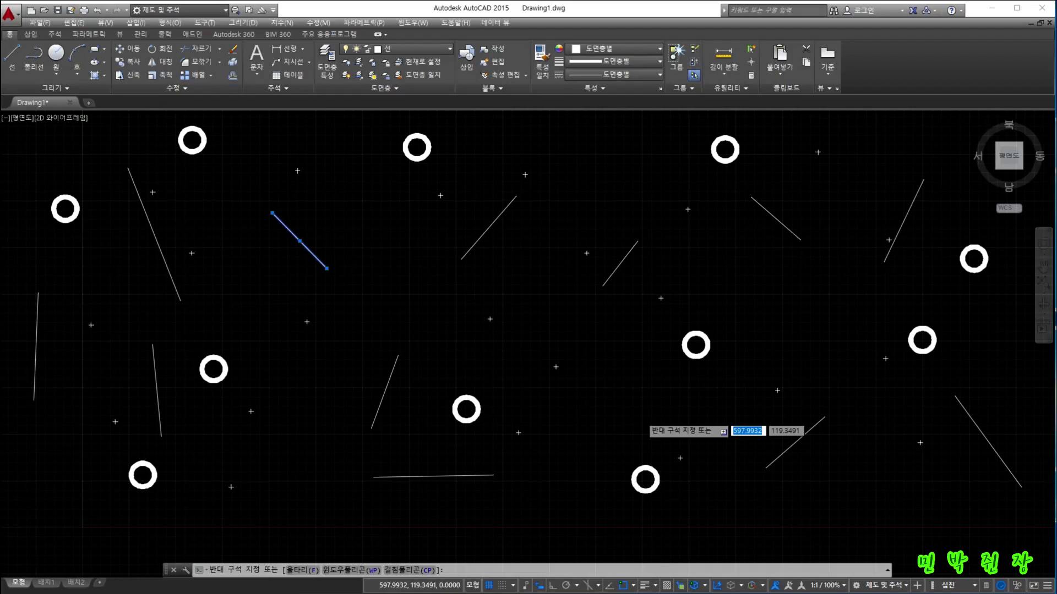
pyautogui.scroll(-2, 641, 416)
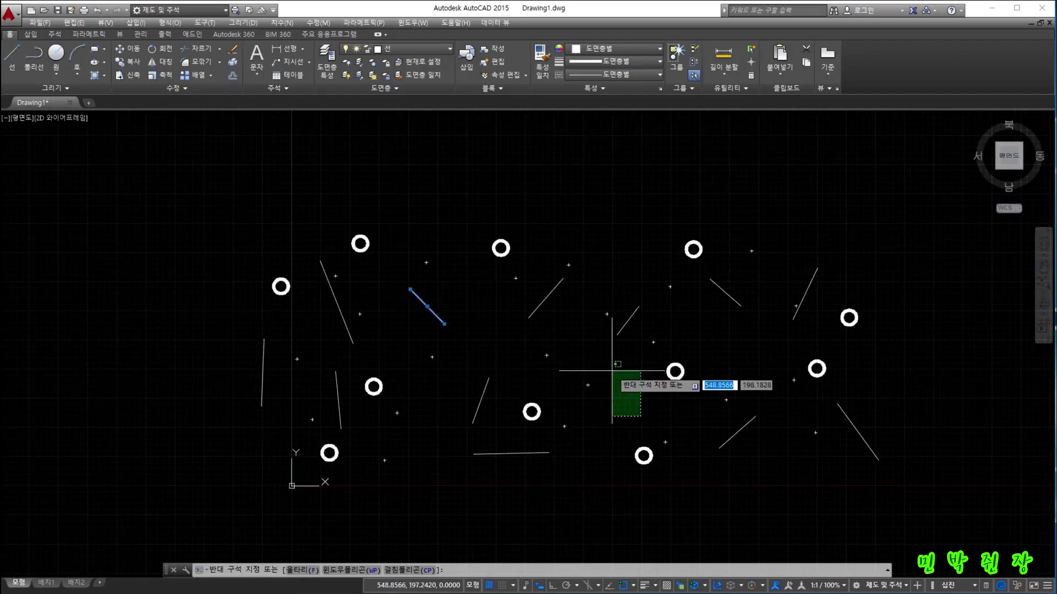
pyautogui.scroll(-2, 612, 370)
pyautogui.scroll(2, 613, 377)
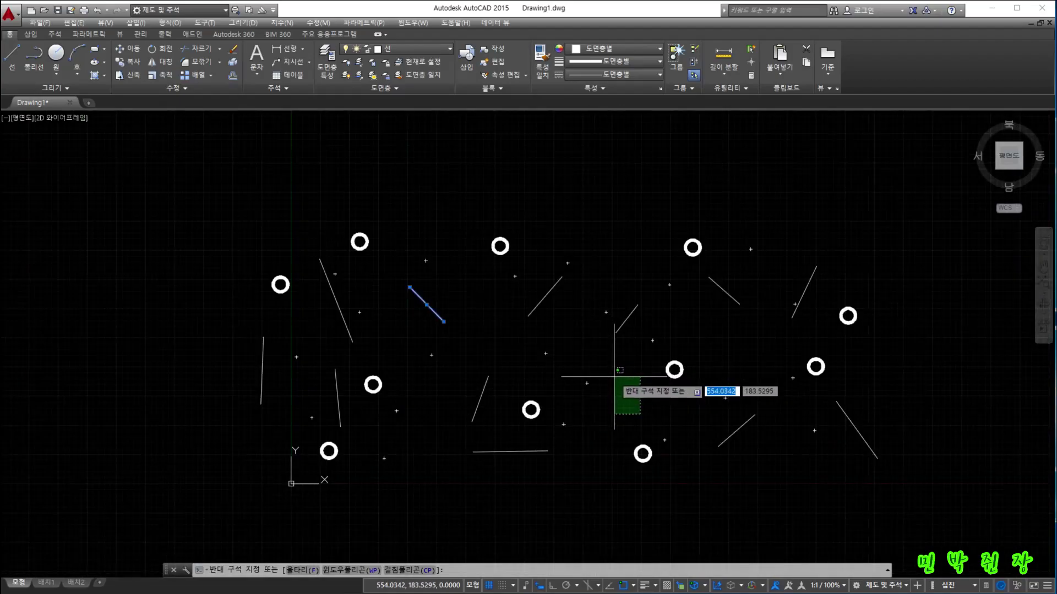
pyautogui.press('Escape')
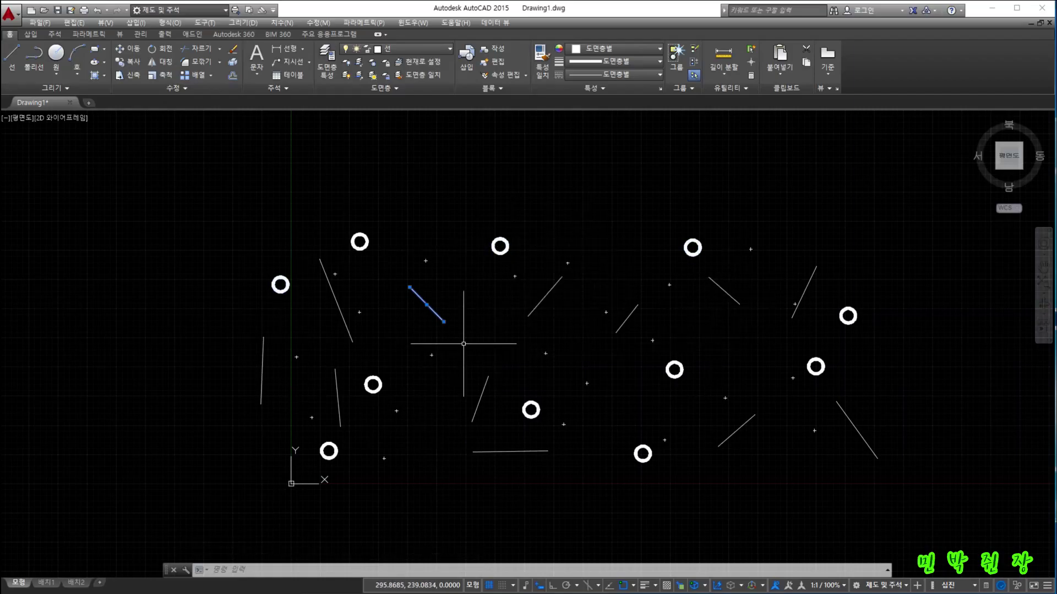
pyautogui.click(501, 265)
pyautogui.press('Escape')
pyautogui.press('Escape')
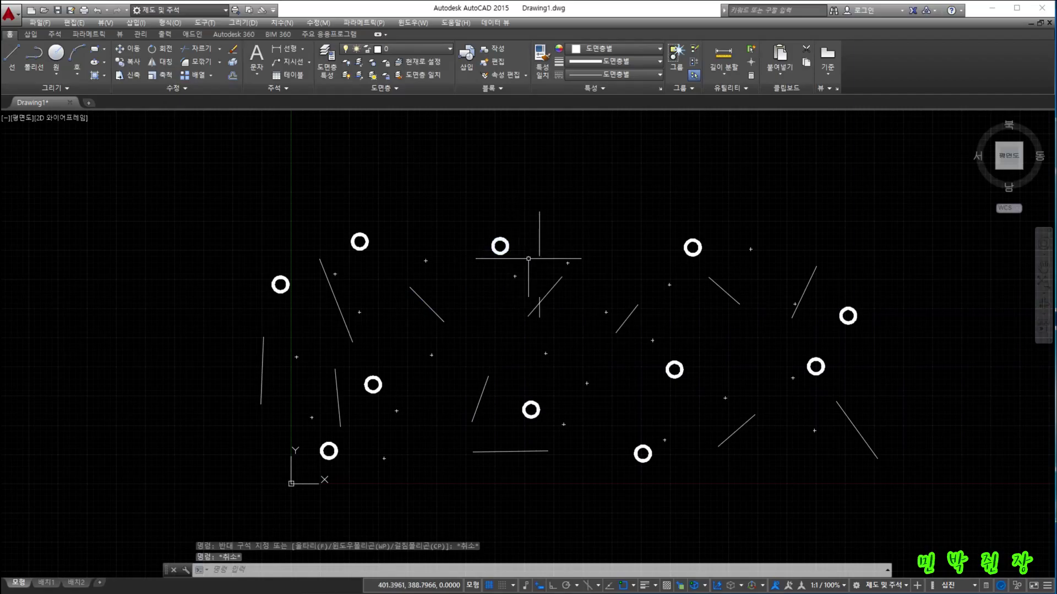
# Select the objects fully enclosed by a selection window over the middle of the drawing, then clear the selection.
pyautogui.click(442, 264)
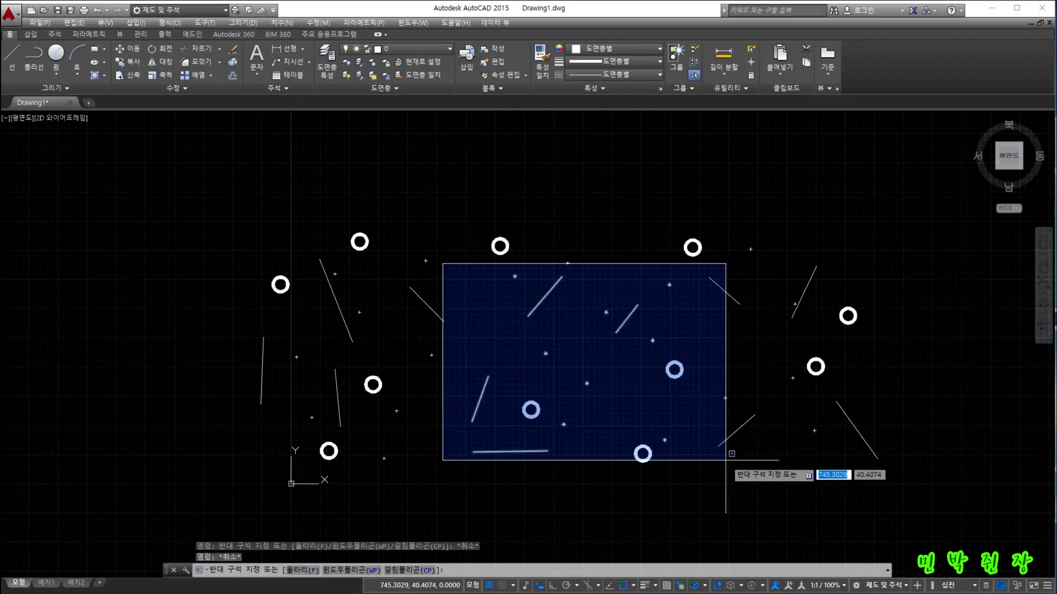
pyautogui.click(732, 454)
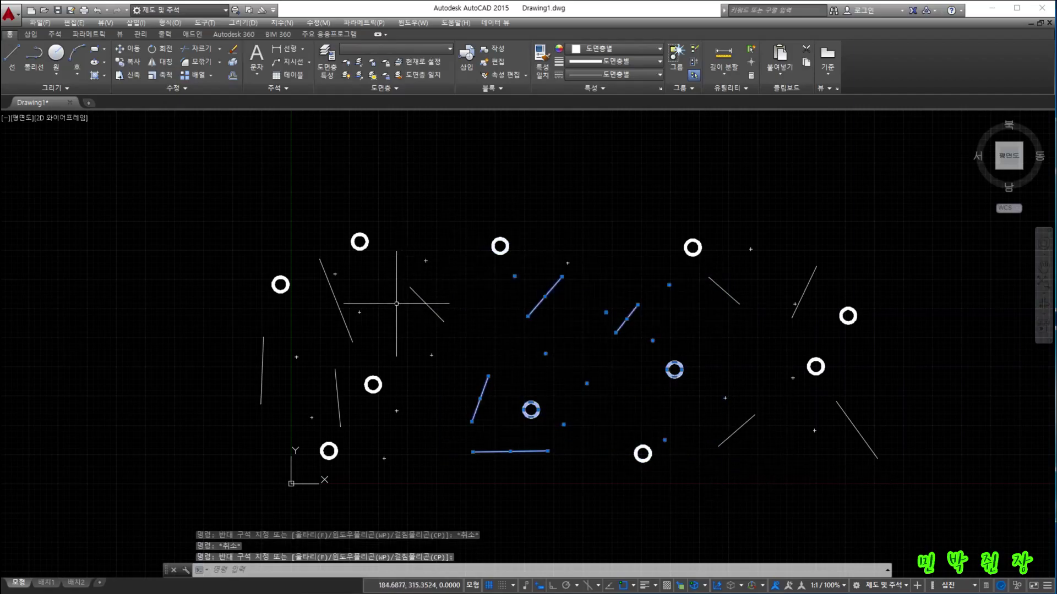
pyautogui.press('Escape')
# Select the objects touched by a crossing window over the middle of the drawing, then clear the selection.
pyautogui.click(717, 456)
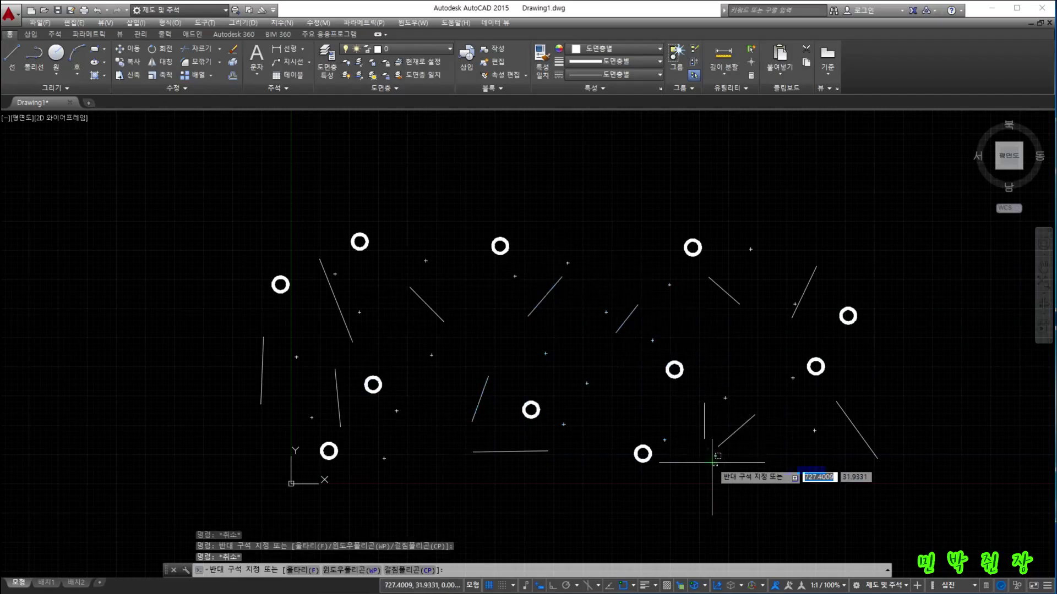
pyautogui.click(399, 265)
pyautogui.press('Escape')
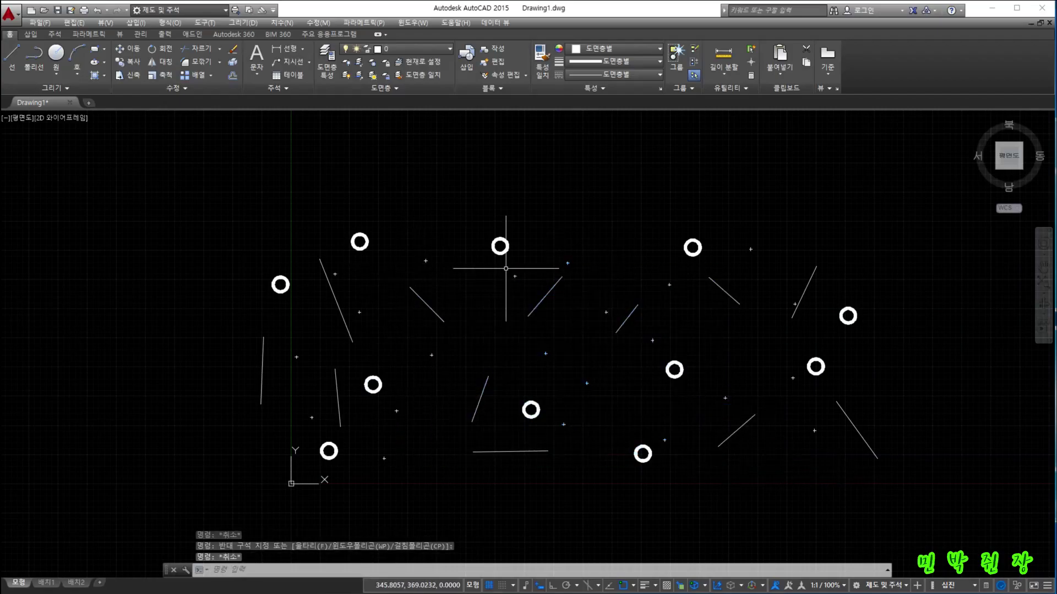
# Select a group of points, two slanted lines and two donuts in the middle of the drawing, then clear the selection.
pyautogui.moveTo(534, 262)
pyautogui.mouseDown()
pyautogui.moveTo(456, 324)
pyautogui.moveTo(639, 424)
pyautogui.moveTo(710, 297)
pyautogui.moveTo(633, 253)
pyautogui.moveTo(658, 278)
pyautogui.moveTo(655, 437)
pyautogui.moveTo(477, 391)
pyautogui.moveTo(498, 245)
pyautogui.moveTo(550, 249)
pyautogui.mouseUp()
pyautogui.press('Escape')
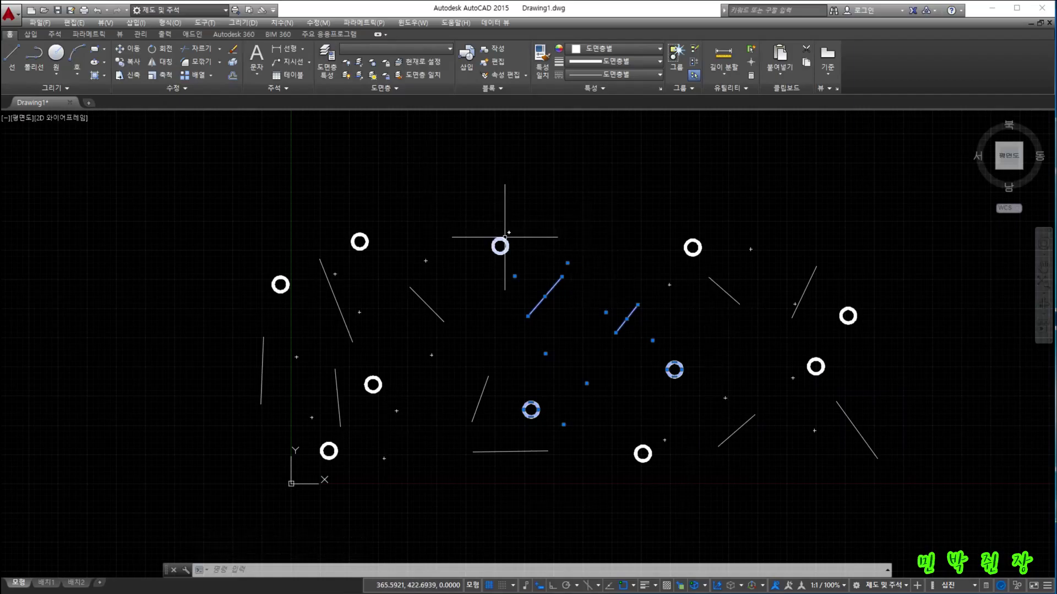
pyautogui.press('Escape')
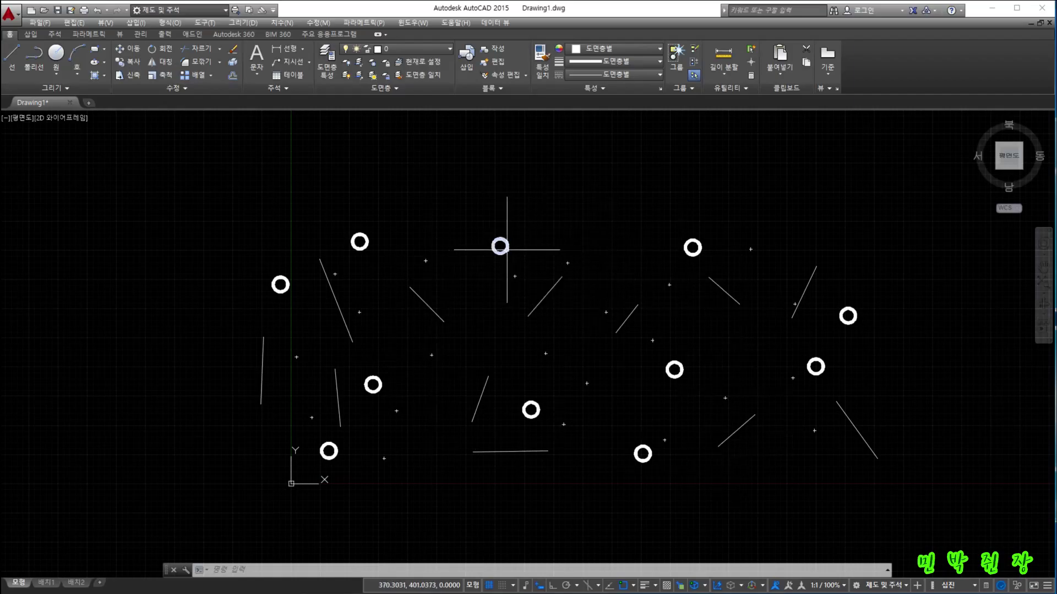
pyautogui.press('Escape')
pyautogui.press('Escape')
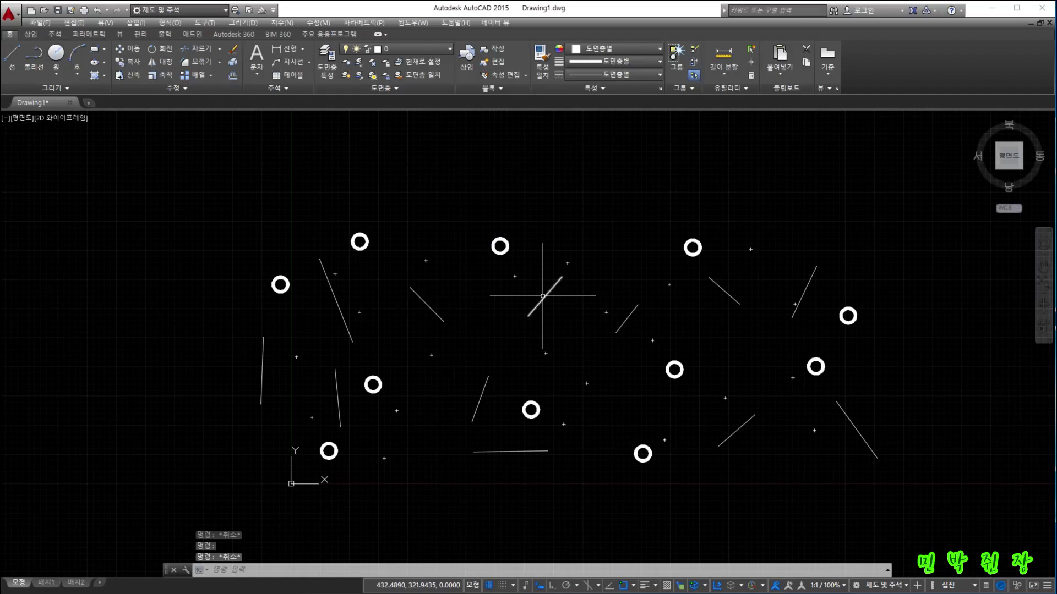